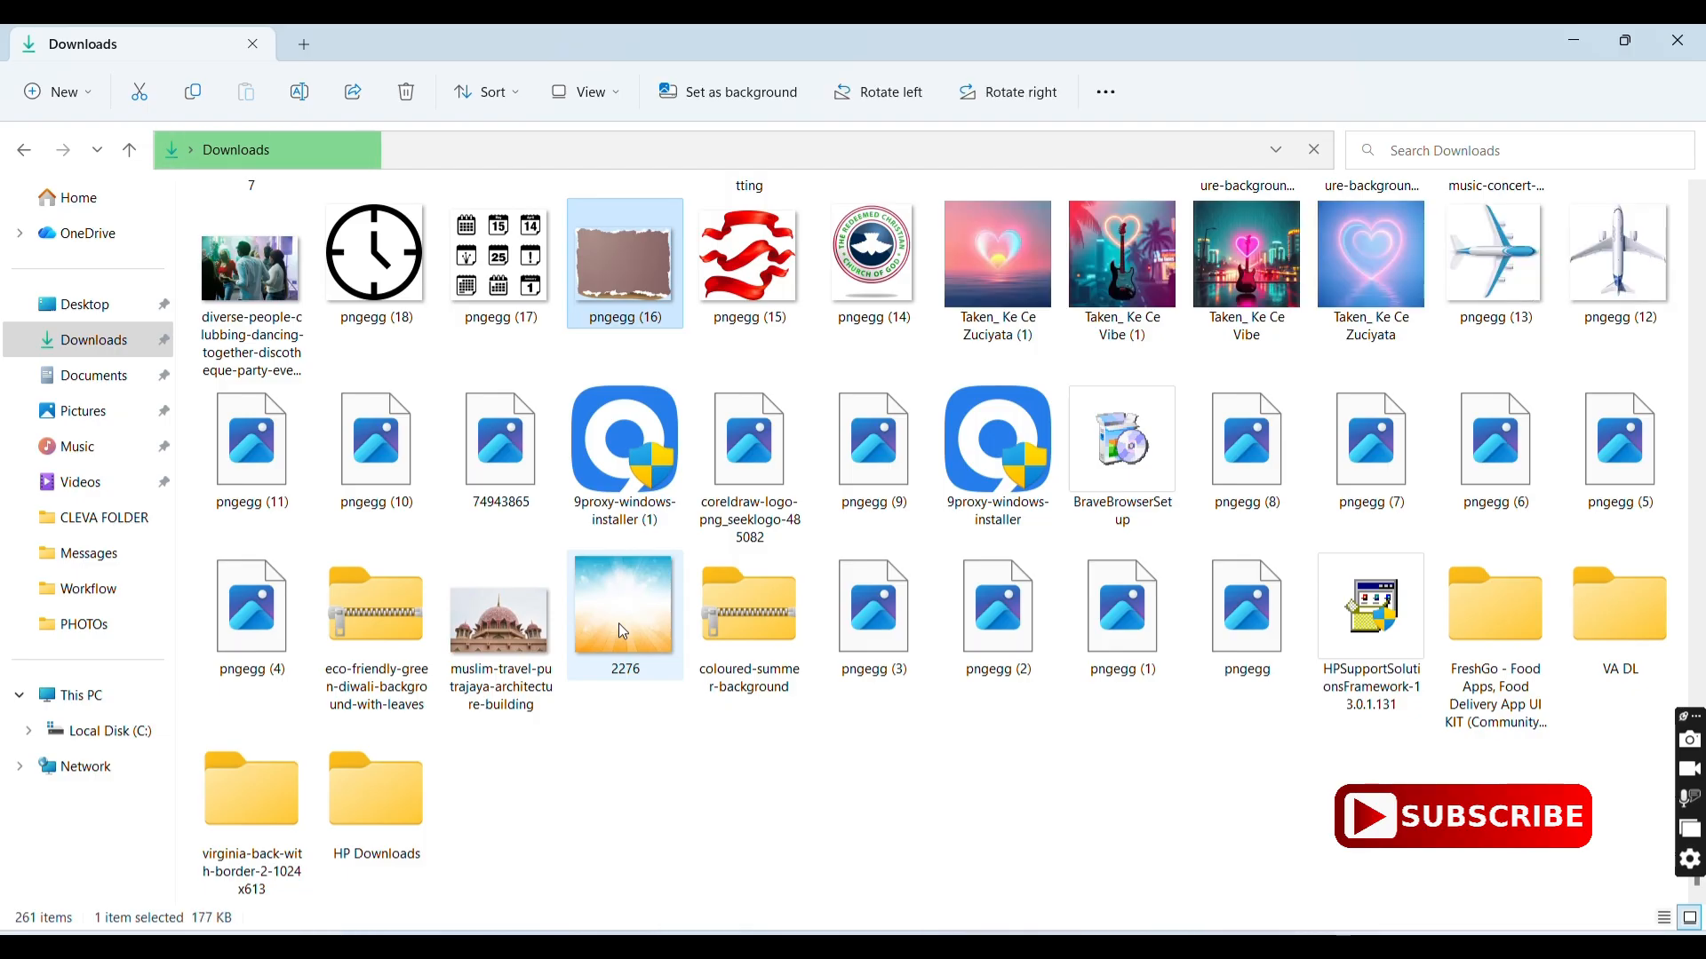
# - Find the blue-and-orange sunburst background image 2276 in the Downloads folder and copy it
pyautogui.press('Up')
pyautogui.press('Up')
pyautogui.press('Down')
pyautogui.press('Down')
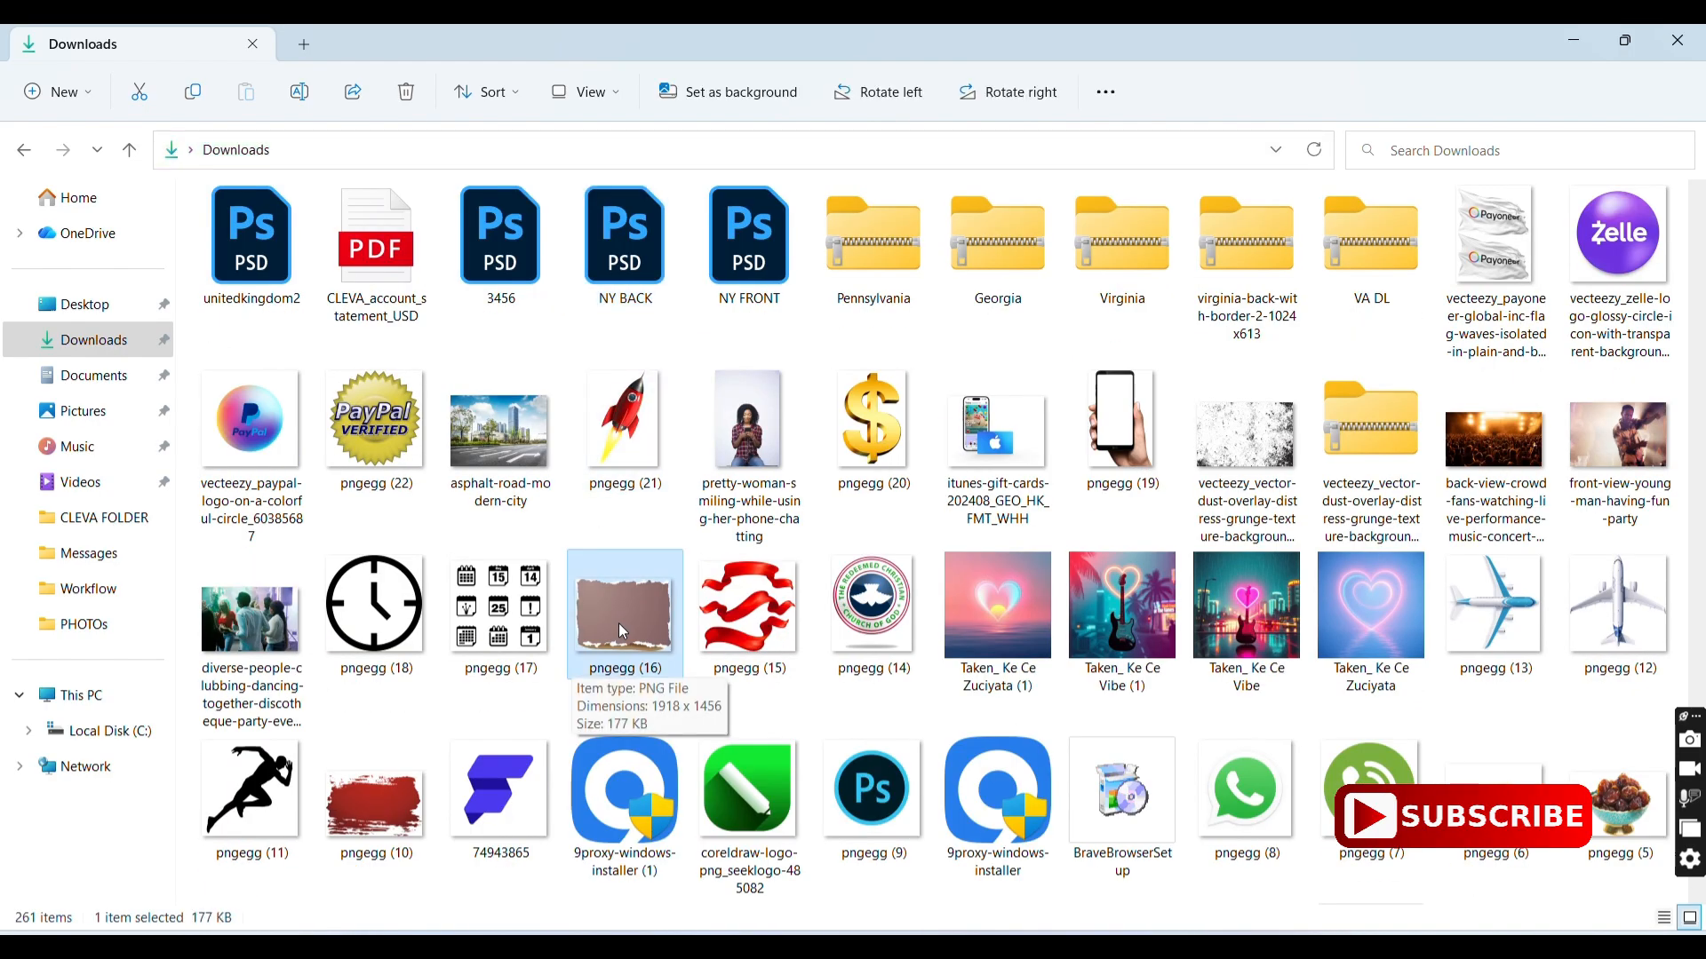
pyautogui.press('Down')
pyautogui.press('Down')
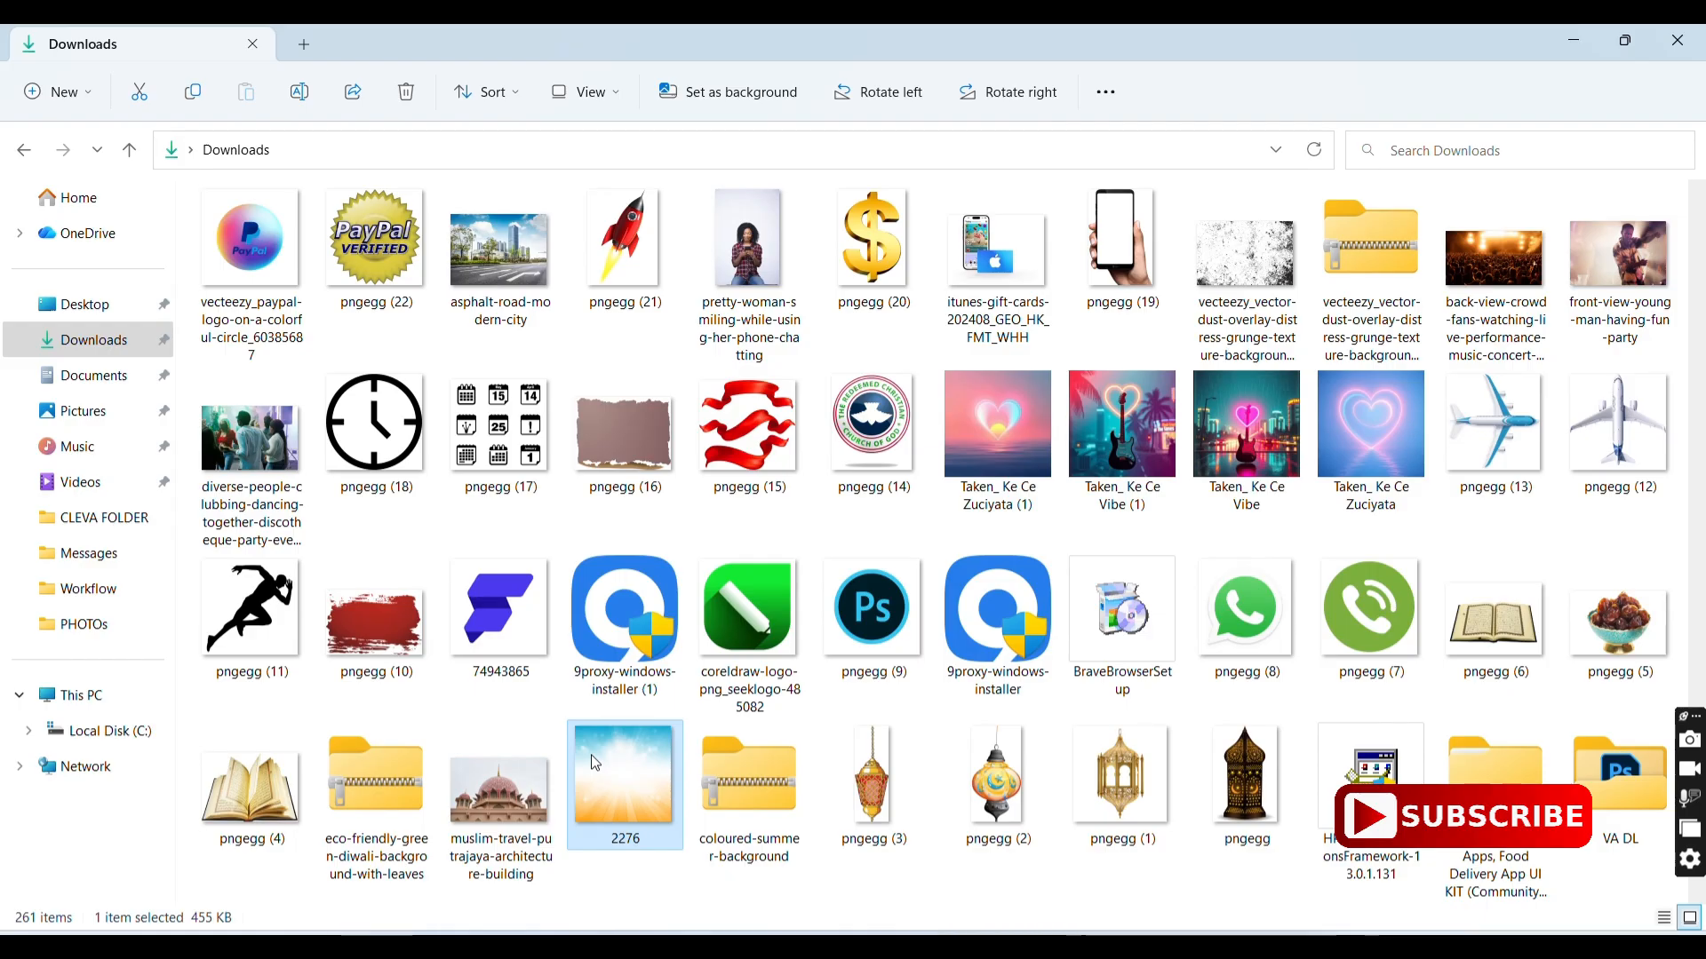
# - Switch to CorelDRAW, paste the background image, enlarge it to about 11.08 inches square and place it over the empty rectangle
pyautogui.hotkey('alt', 'Tab')
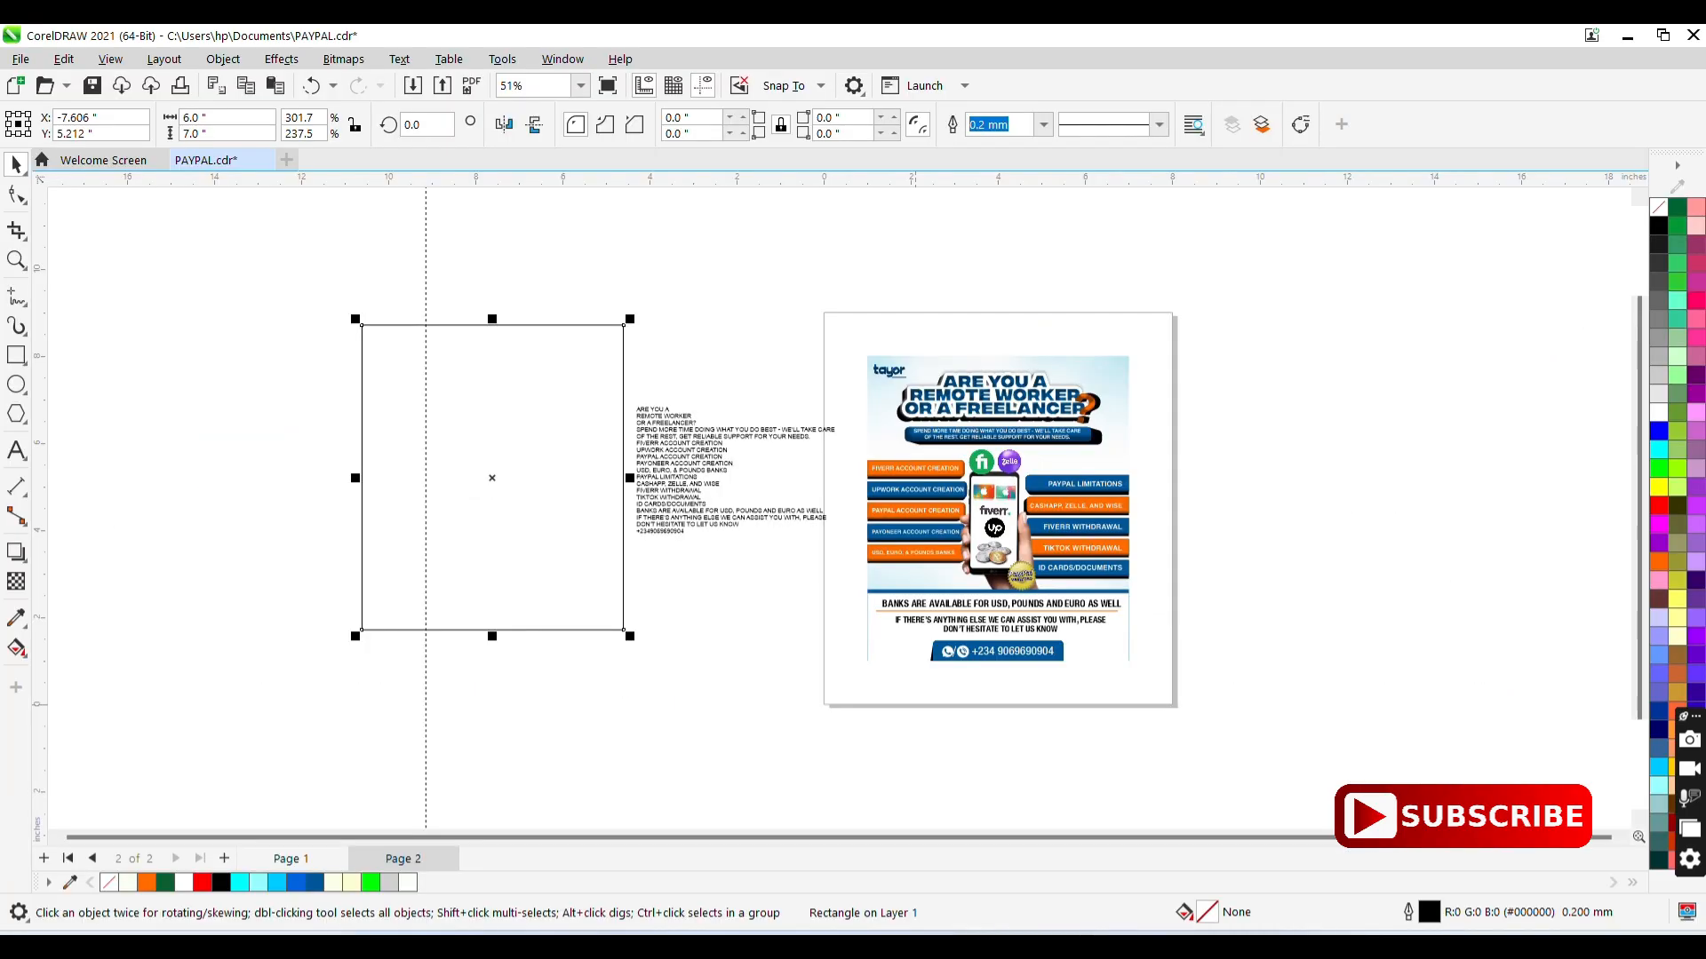
pyautogui.click(862, 665)
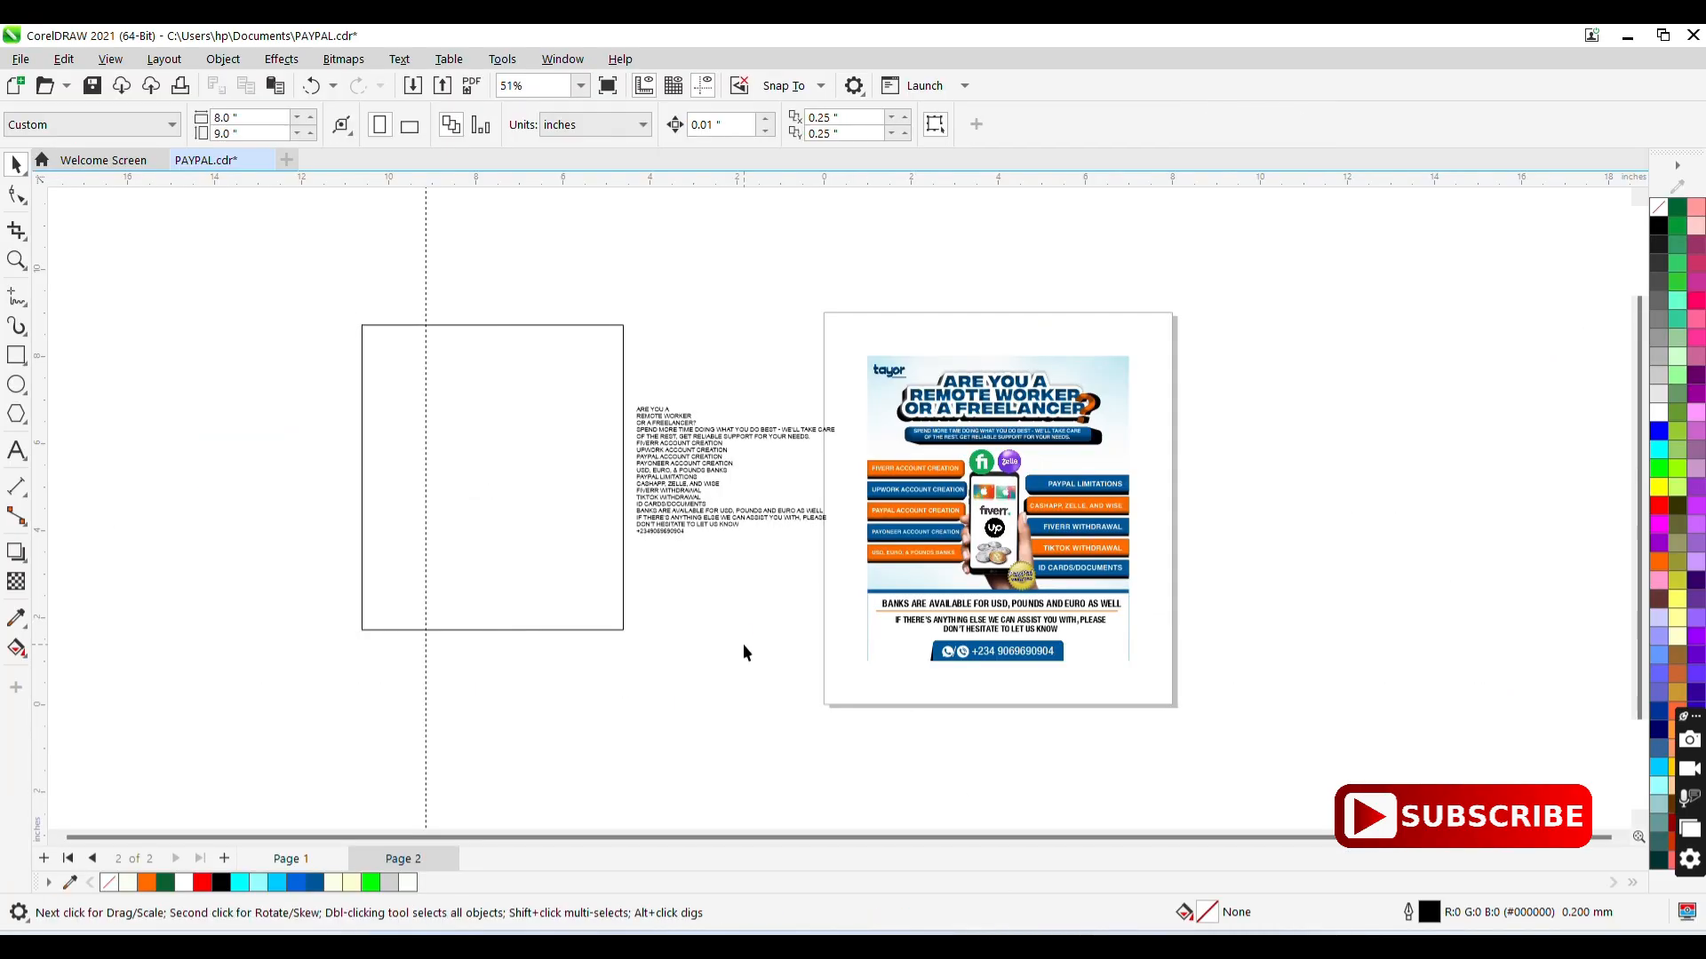
pyautogui.hotkey('ctrl', 'v')
pyautogui.moveTo(967, 507); pyautogui.dragTo(660, 652)
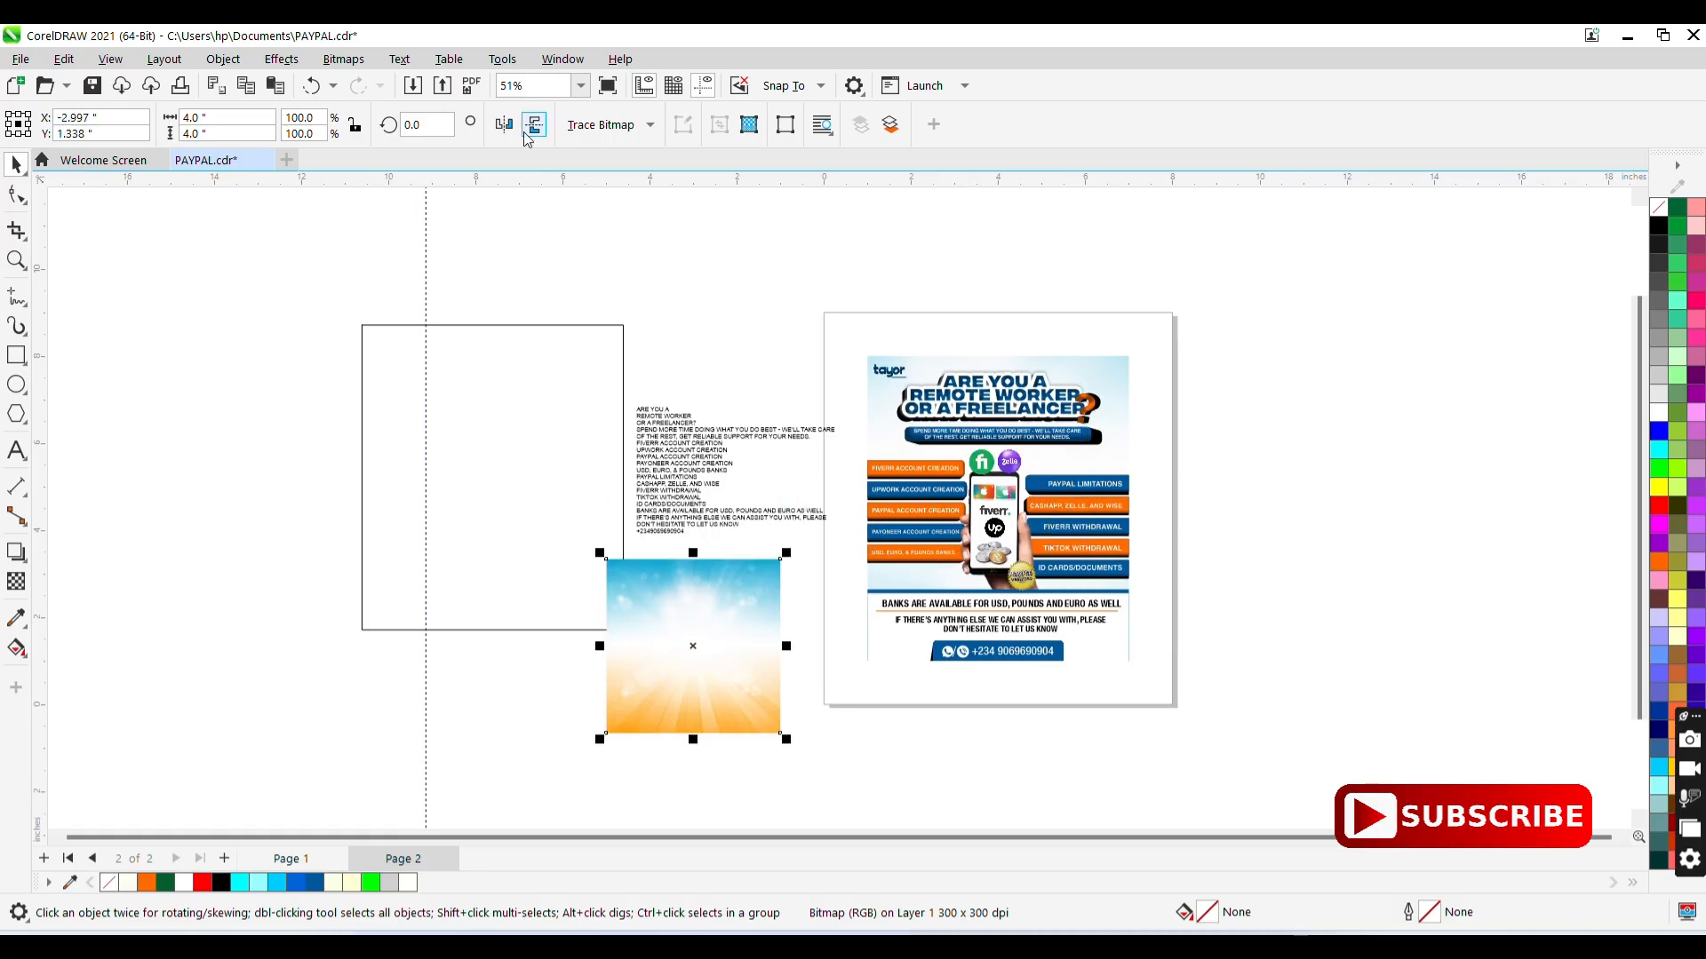
pyautogui.moveTo(787, 553); pyautogui.dragTo(945, 304)
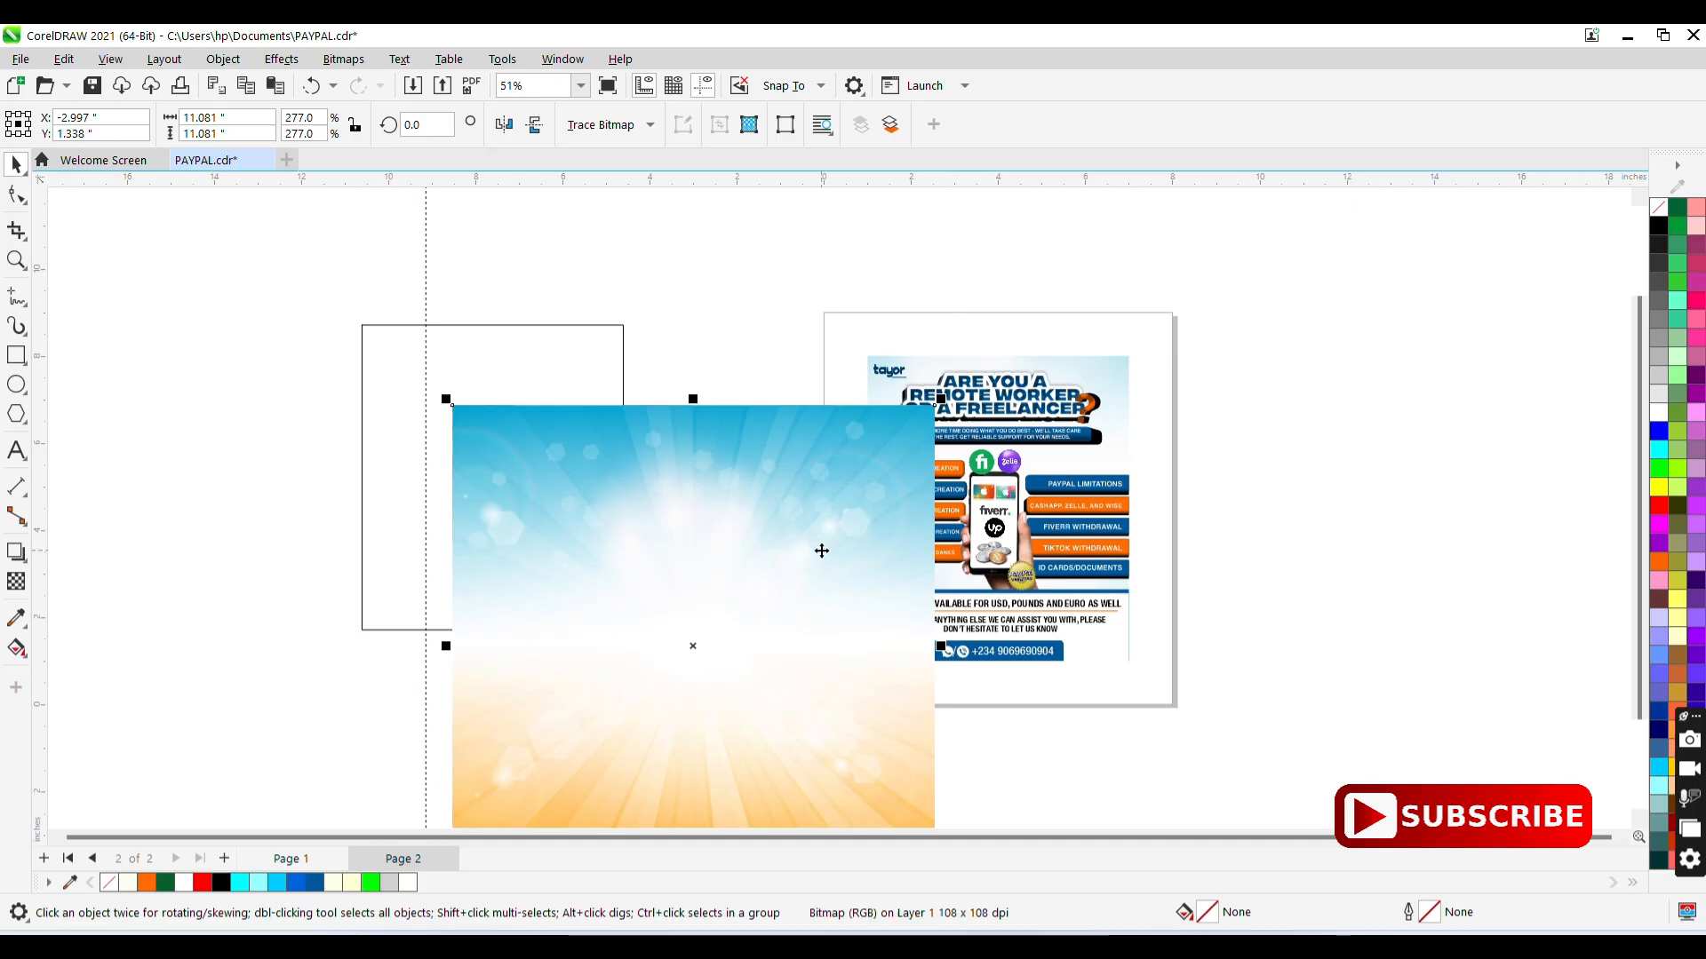
pyautogui.moveTo(819, 548); pyautogui.dragTo(580, 520)
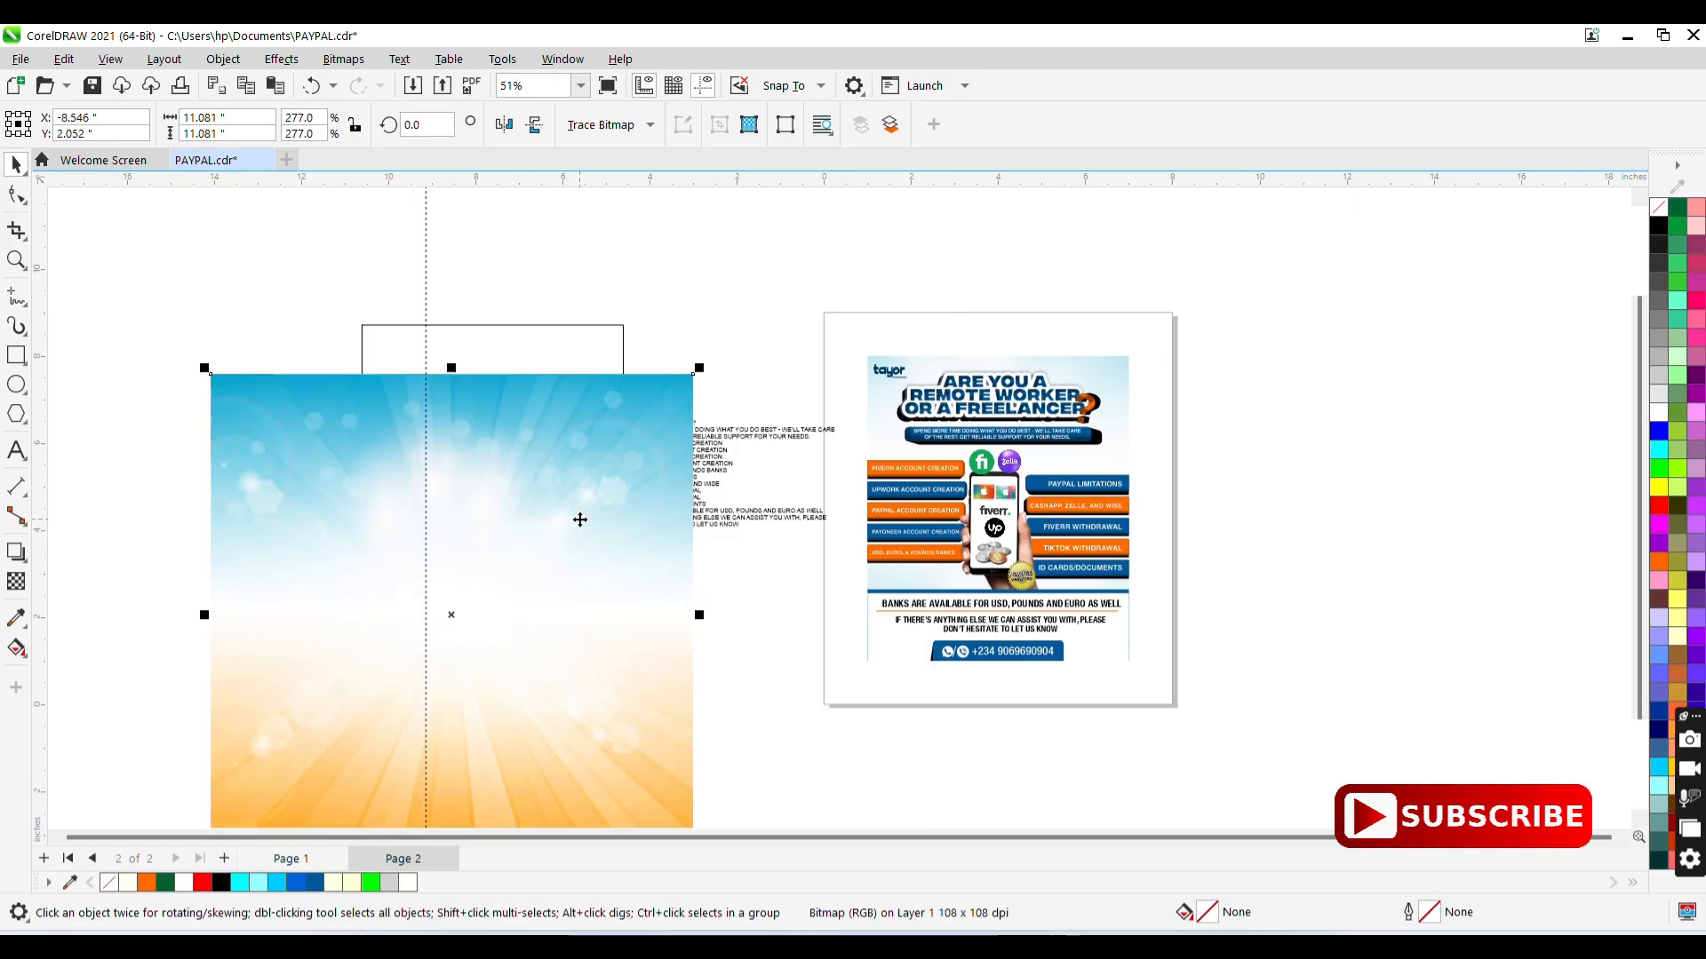
# - Apply a Gaussian Blur with a radius of about 14.7 pixels to the background image
pyautogui.click(342, 61)
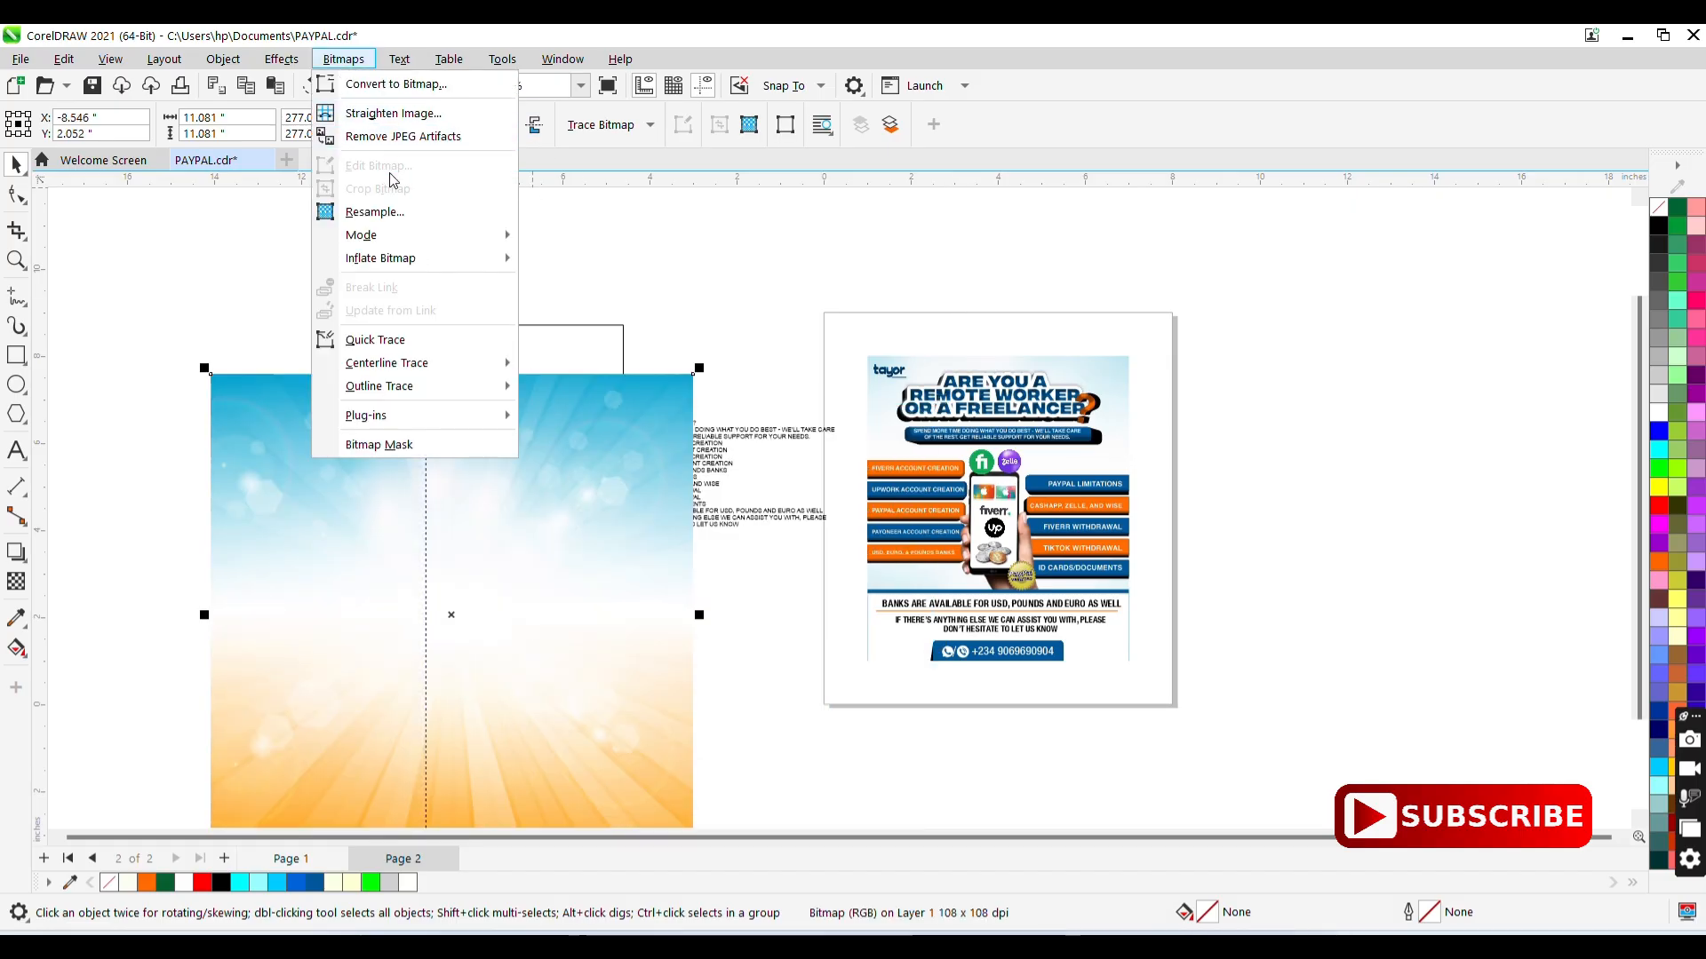
pyautogui.click(342, 60)
pyautogui.click(282, 61)
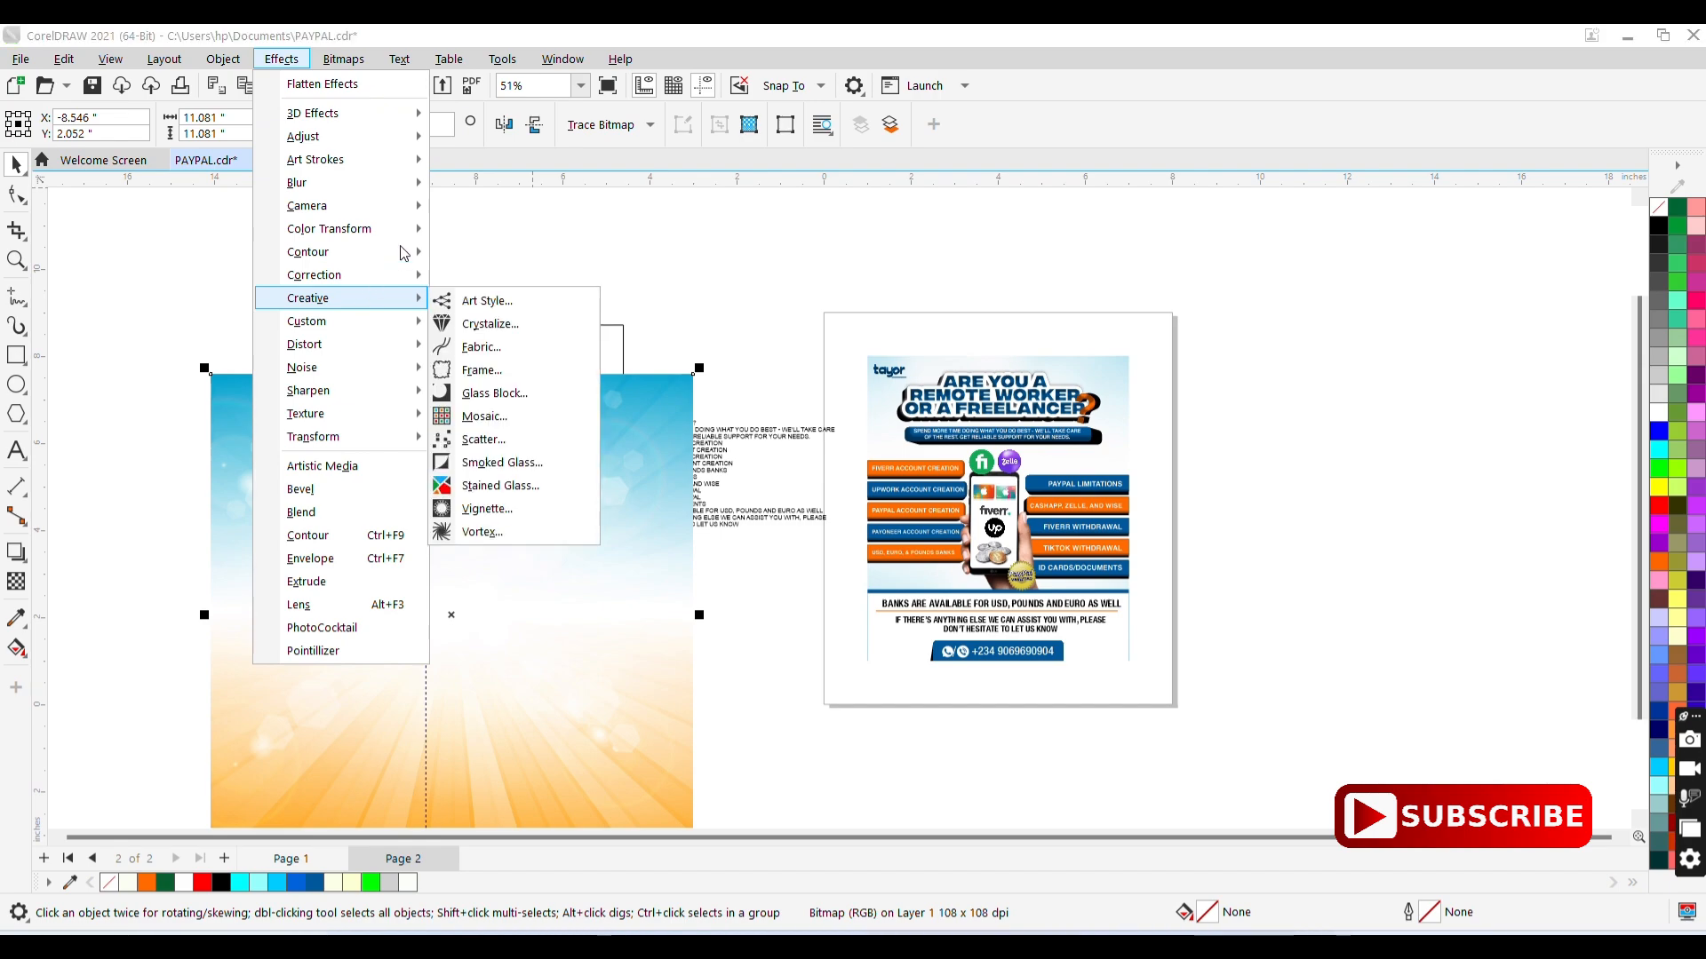
pyautogui.moveTo(404, 195)
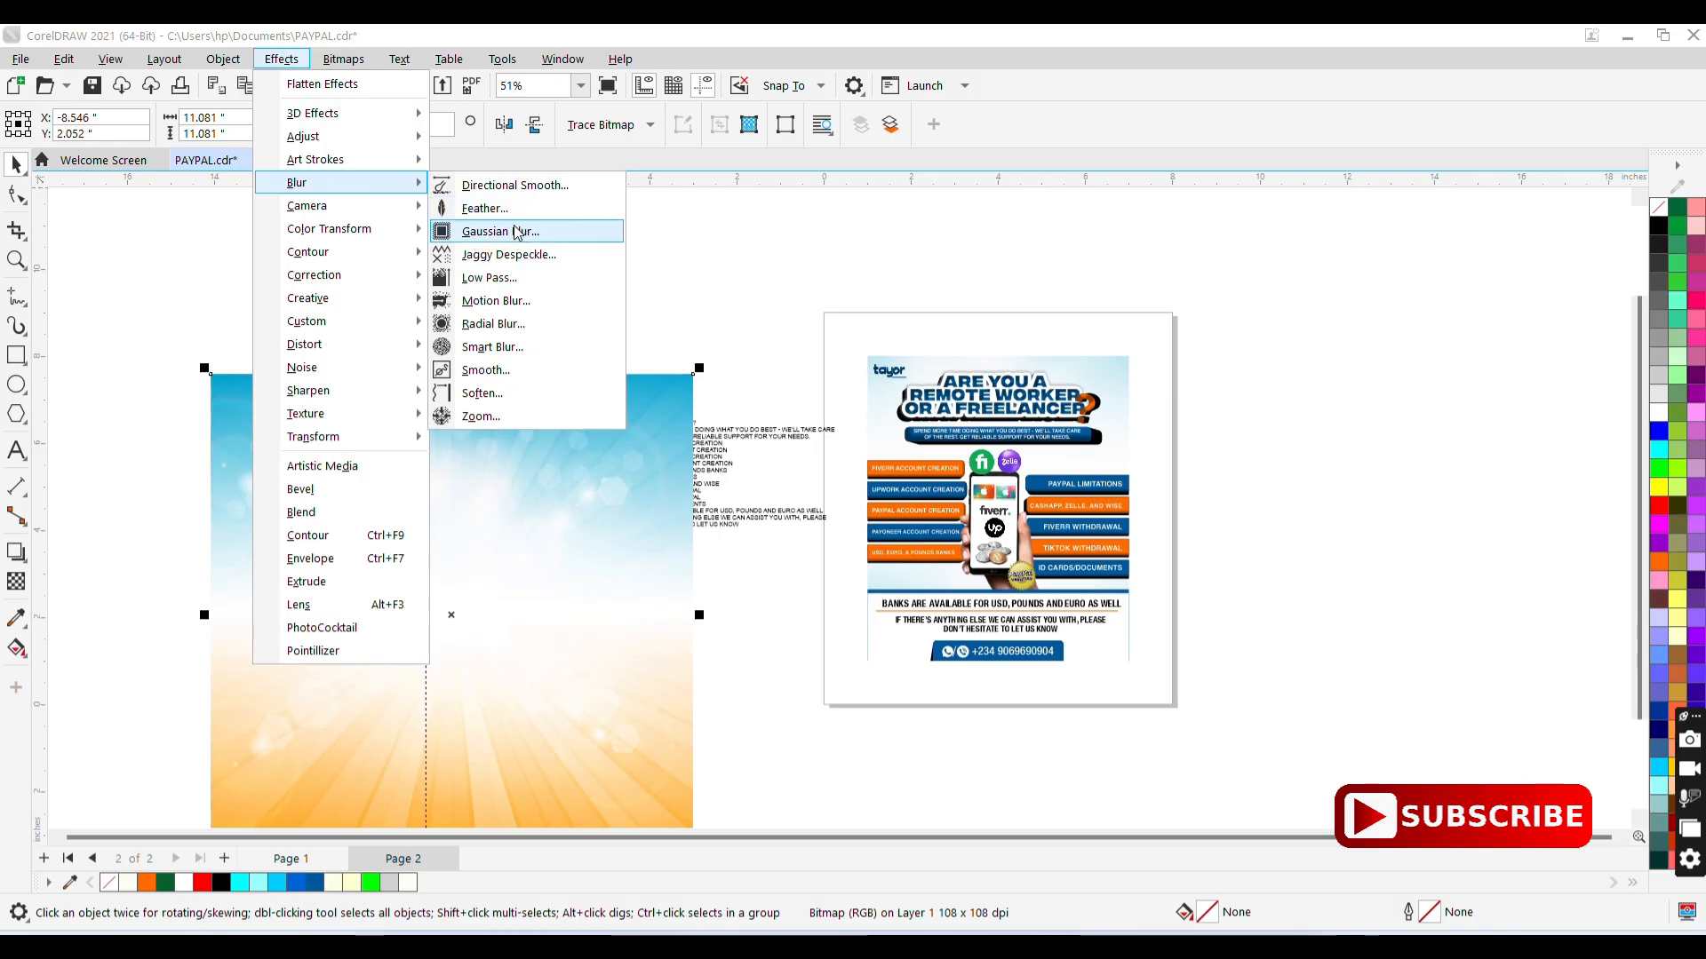
pyautogui.click(523, 233)
pyautogui.moveTo(718, 460); pyautogui.dragTo(786, 466)
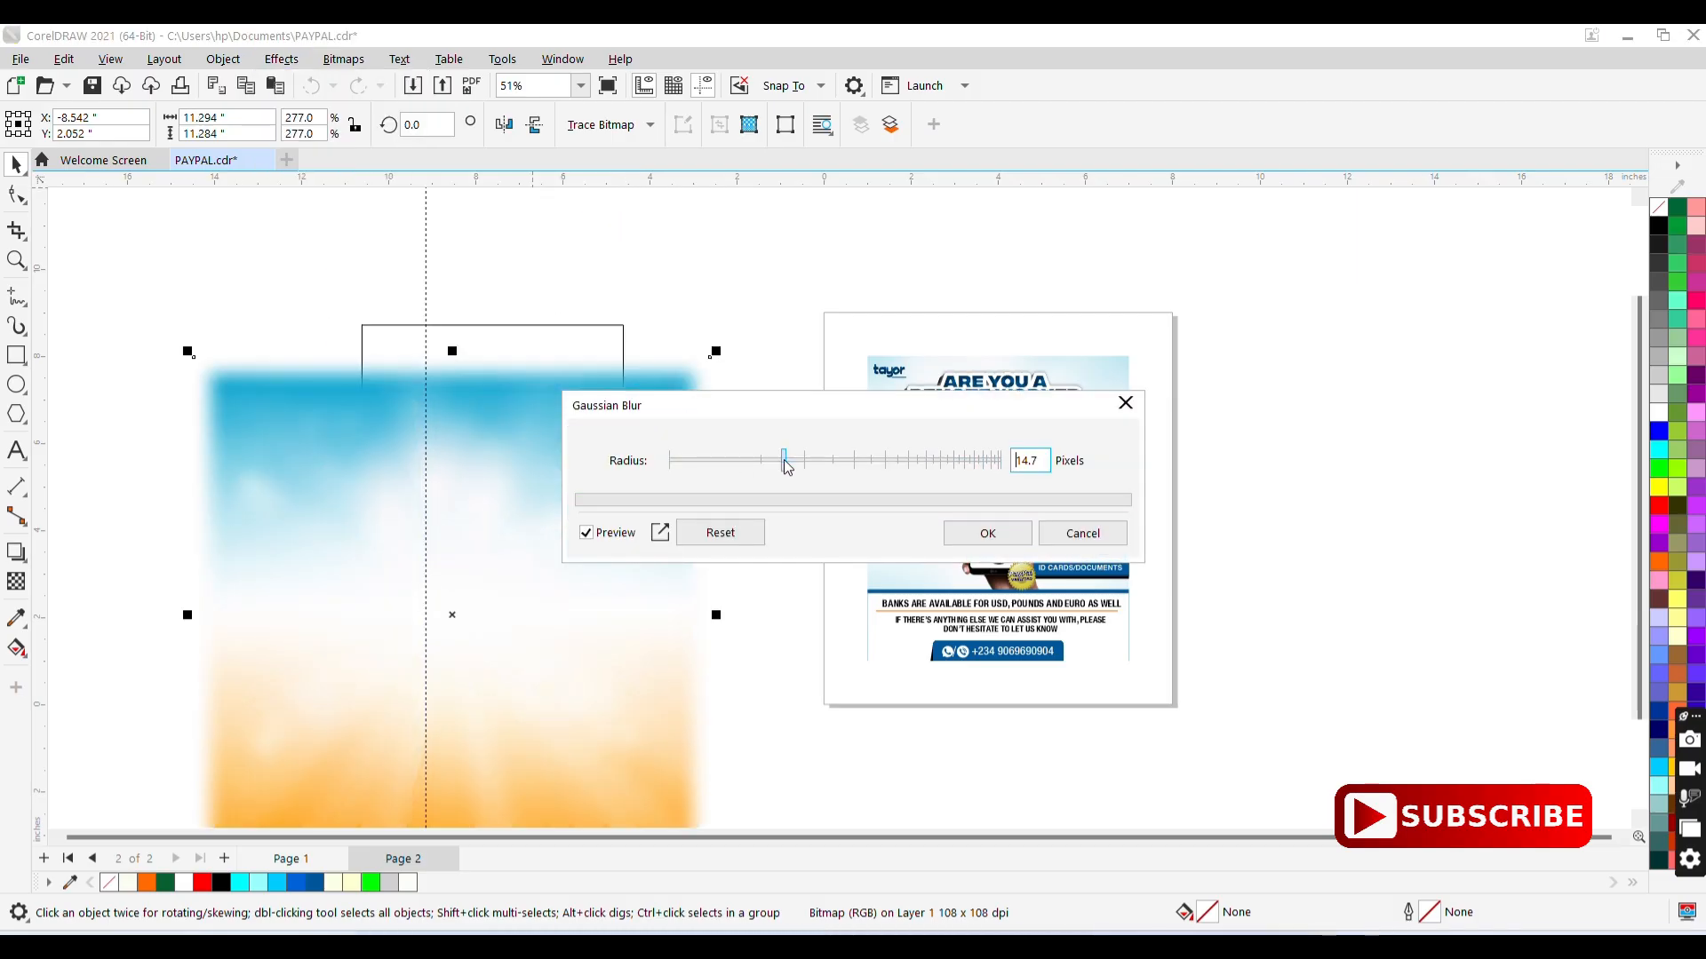
pyautogui.click(1008, 540)
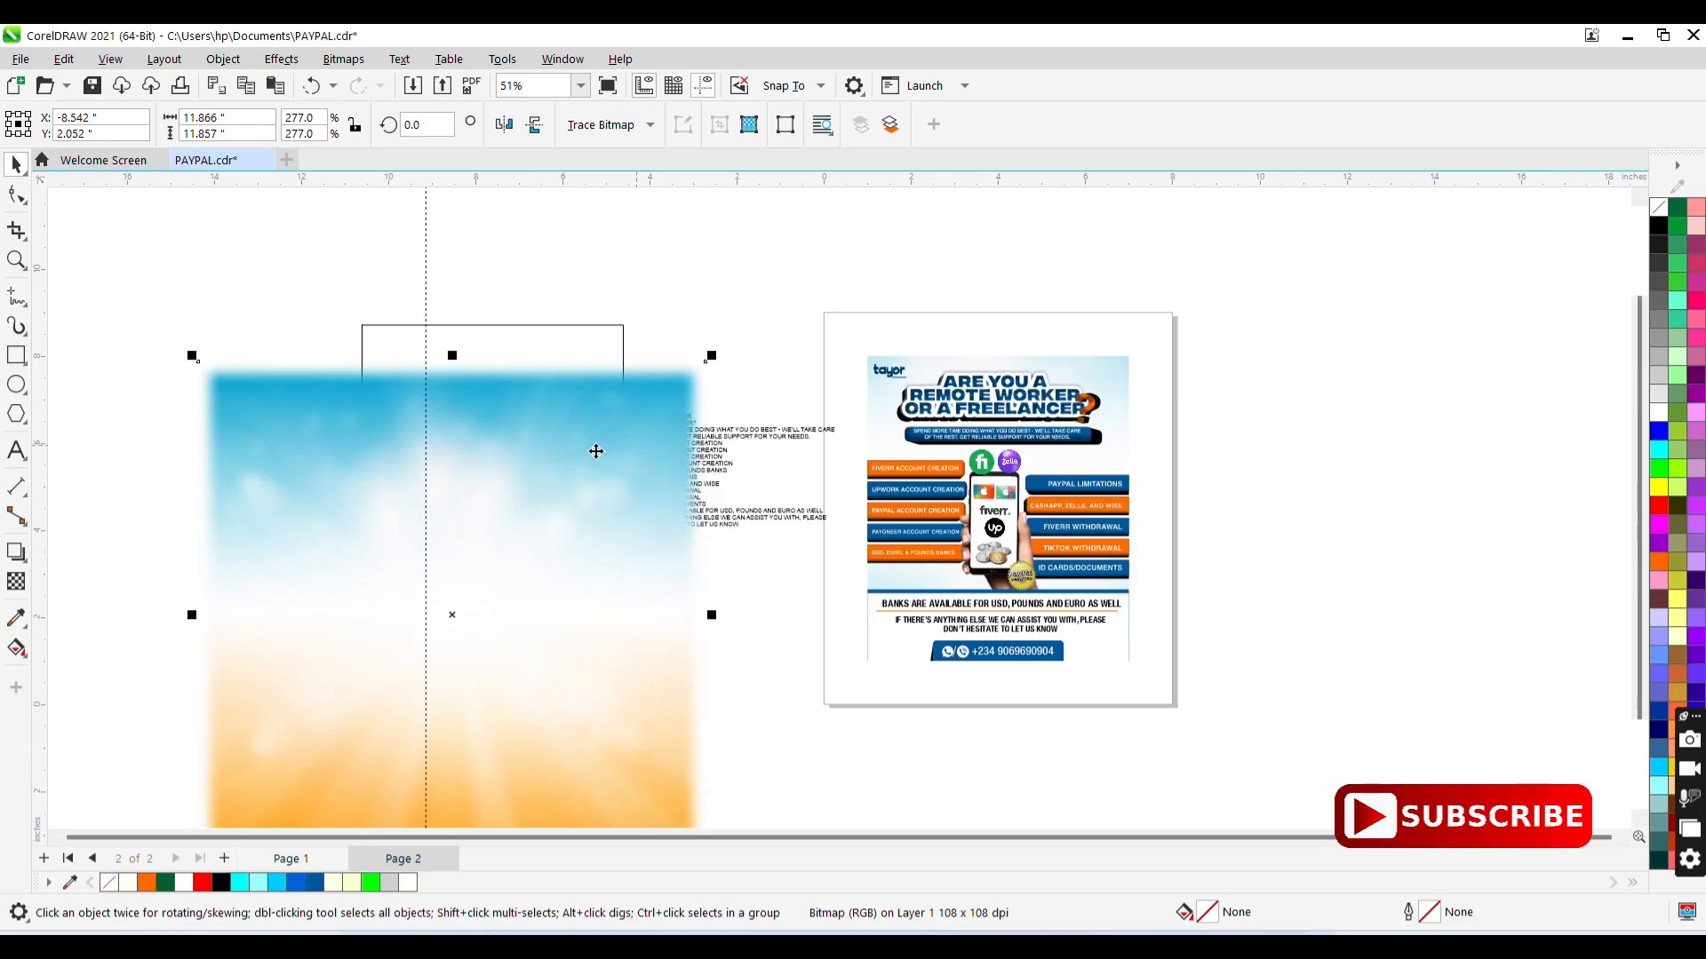
# - Move the blurred image up over the whole rectangle and fade its lower part with a vertical fountain transparency
pyautogui.moveTo(595, 451); pyautogui.dragTo(593, 343)
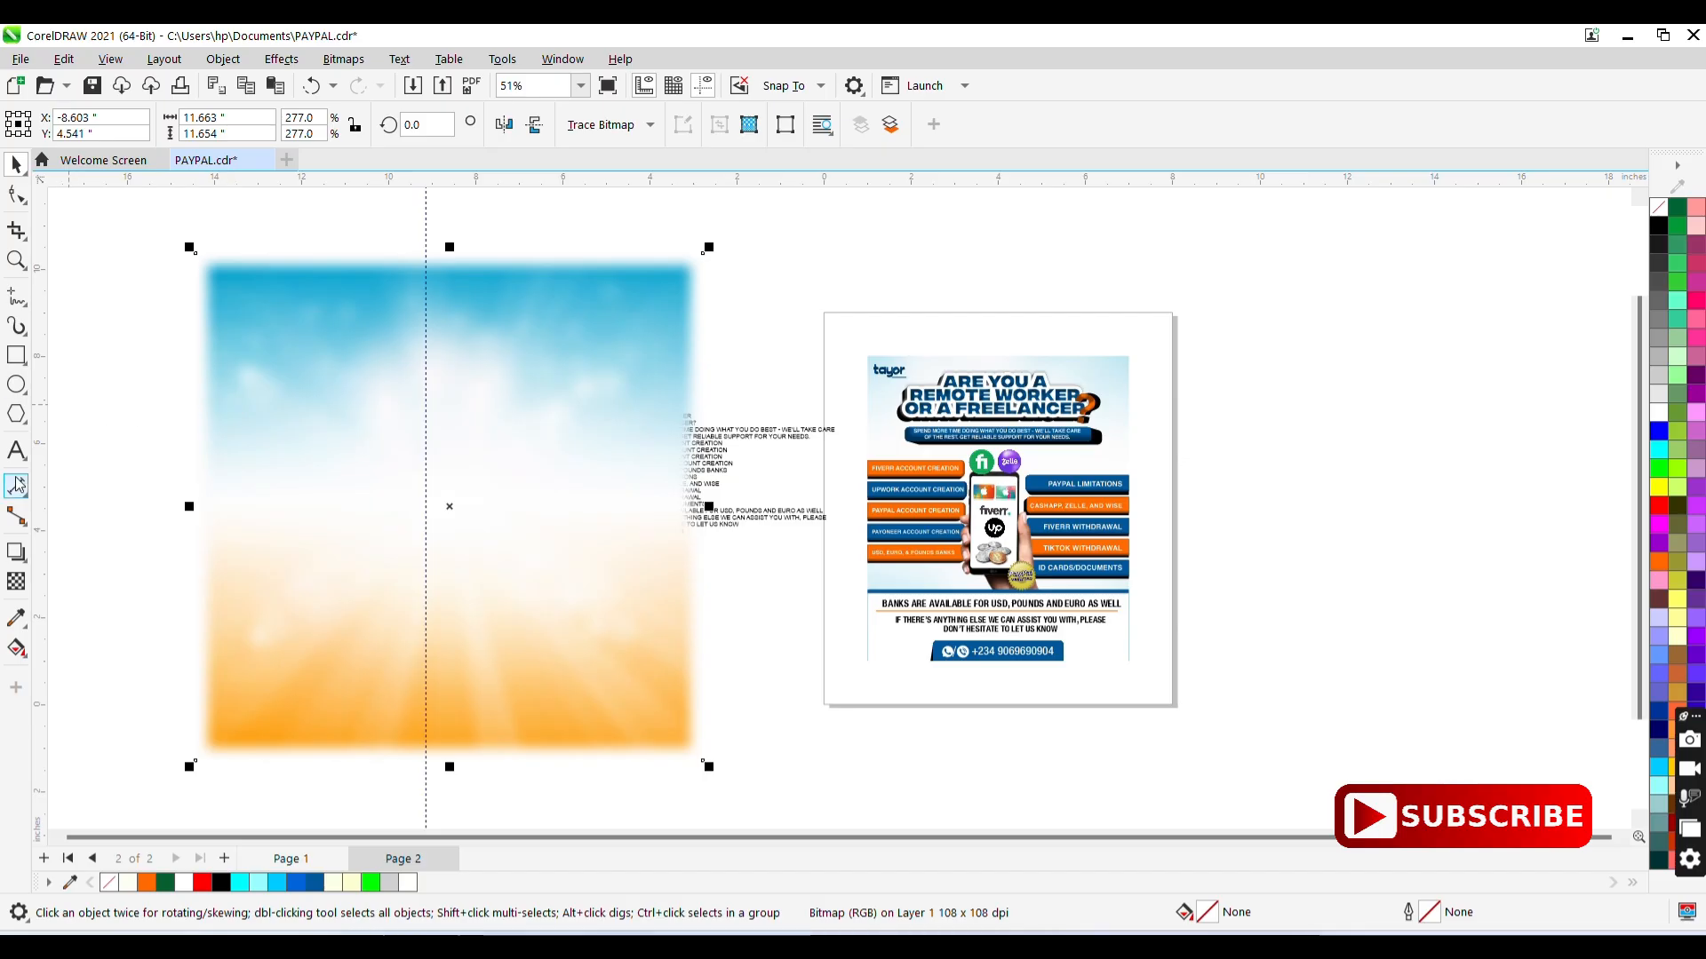
pyautogui.click(17, 581)
pyautogui.moveTo(450, 479); pyautogui.dragTo(455, 622)
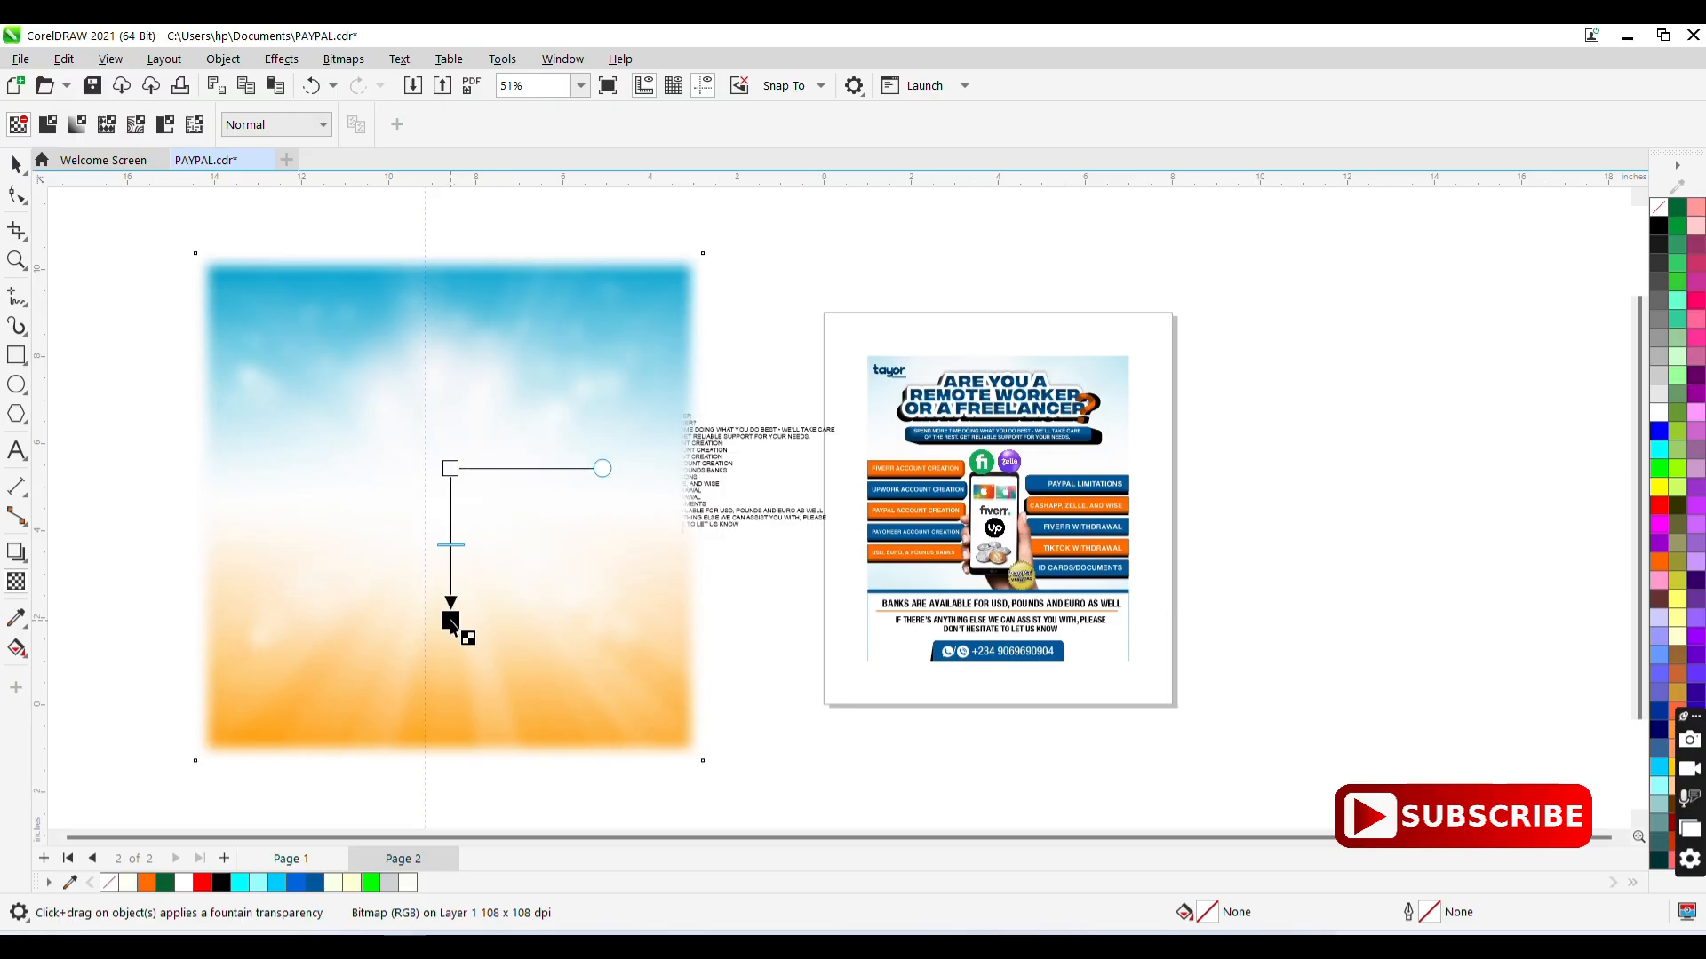
pyautogui.press('space')
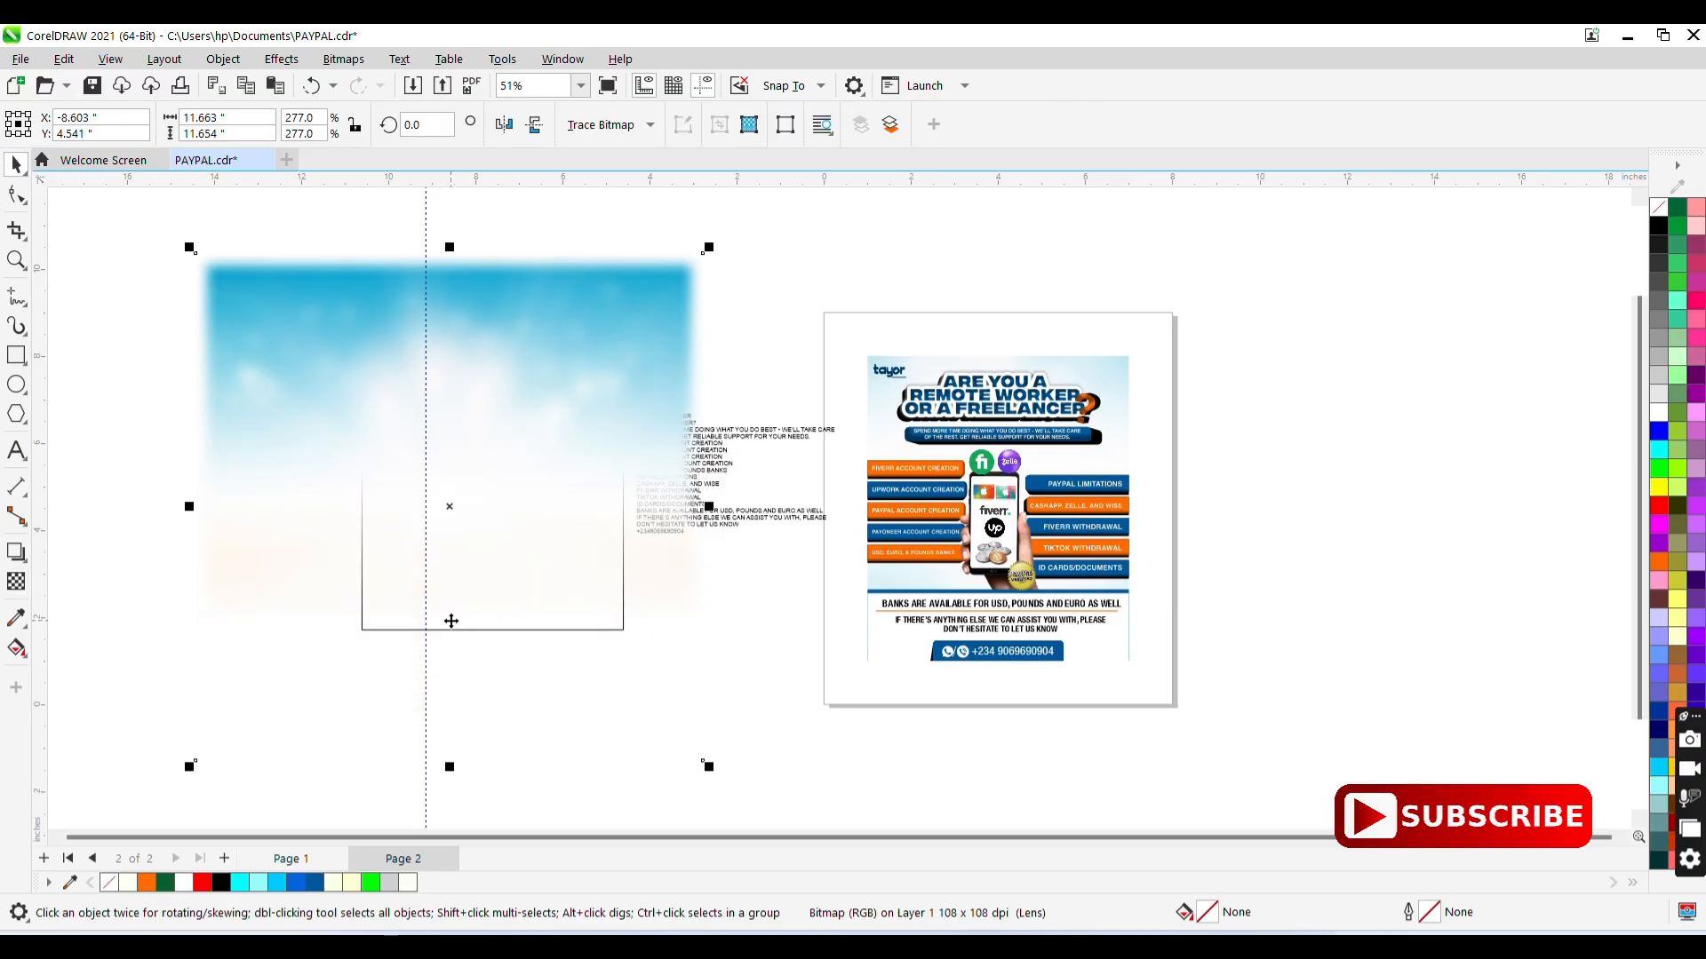
# - Scale the faded image down to about 5.56 inches wide and PowerClip it inside the 6 by 7 inch rectangle
pyautogui.moveTo(526, 508); pyautogui.dragTo(566, 679)
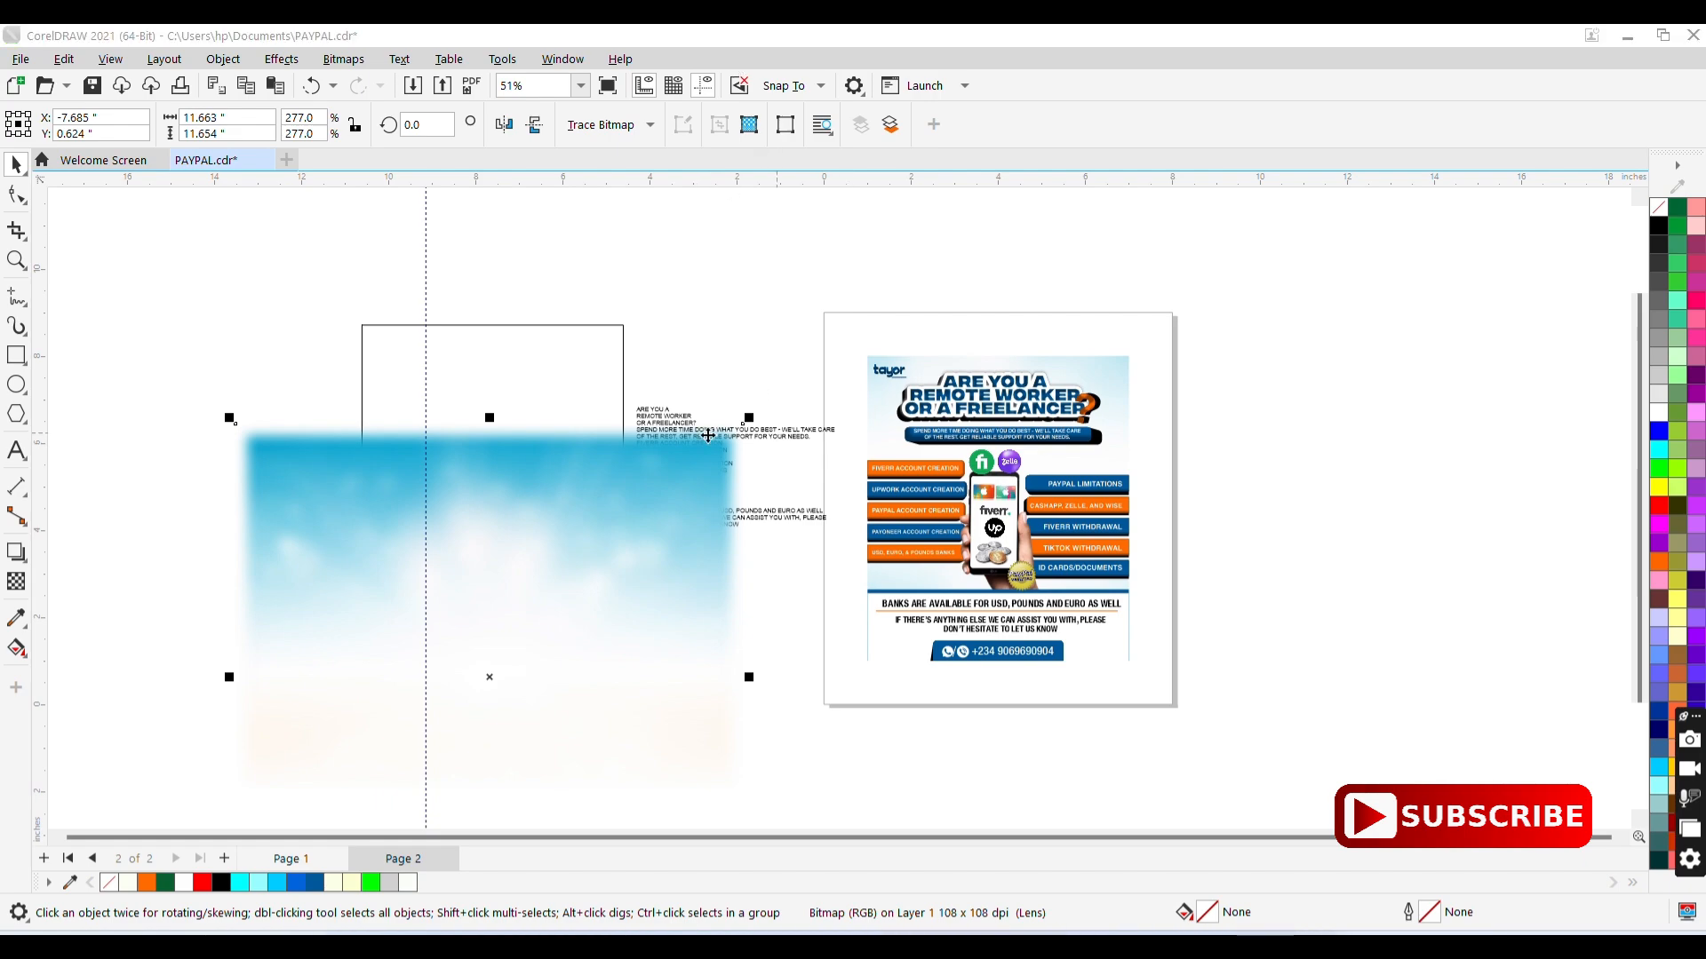
pyautogui.moveTo(617, 490); pyautogui.dragTo(589, 375)
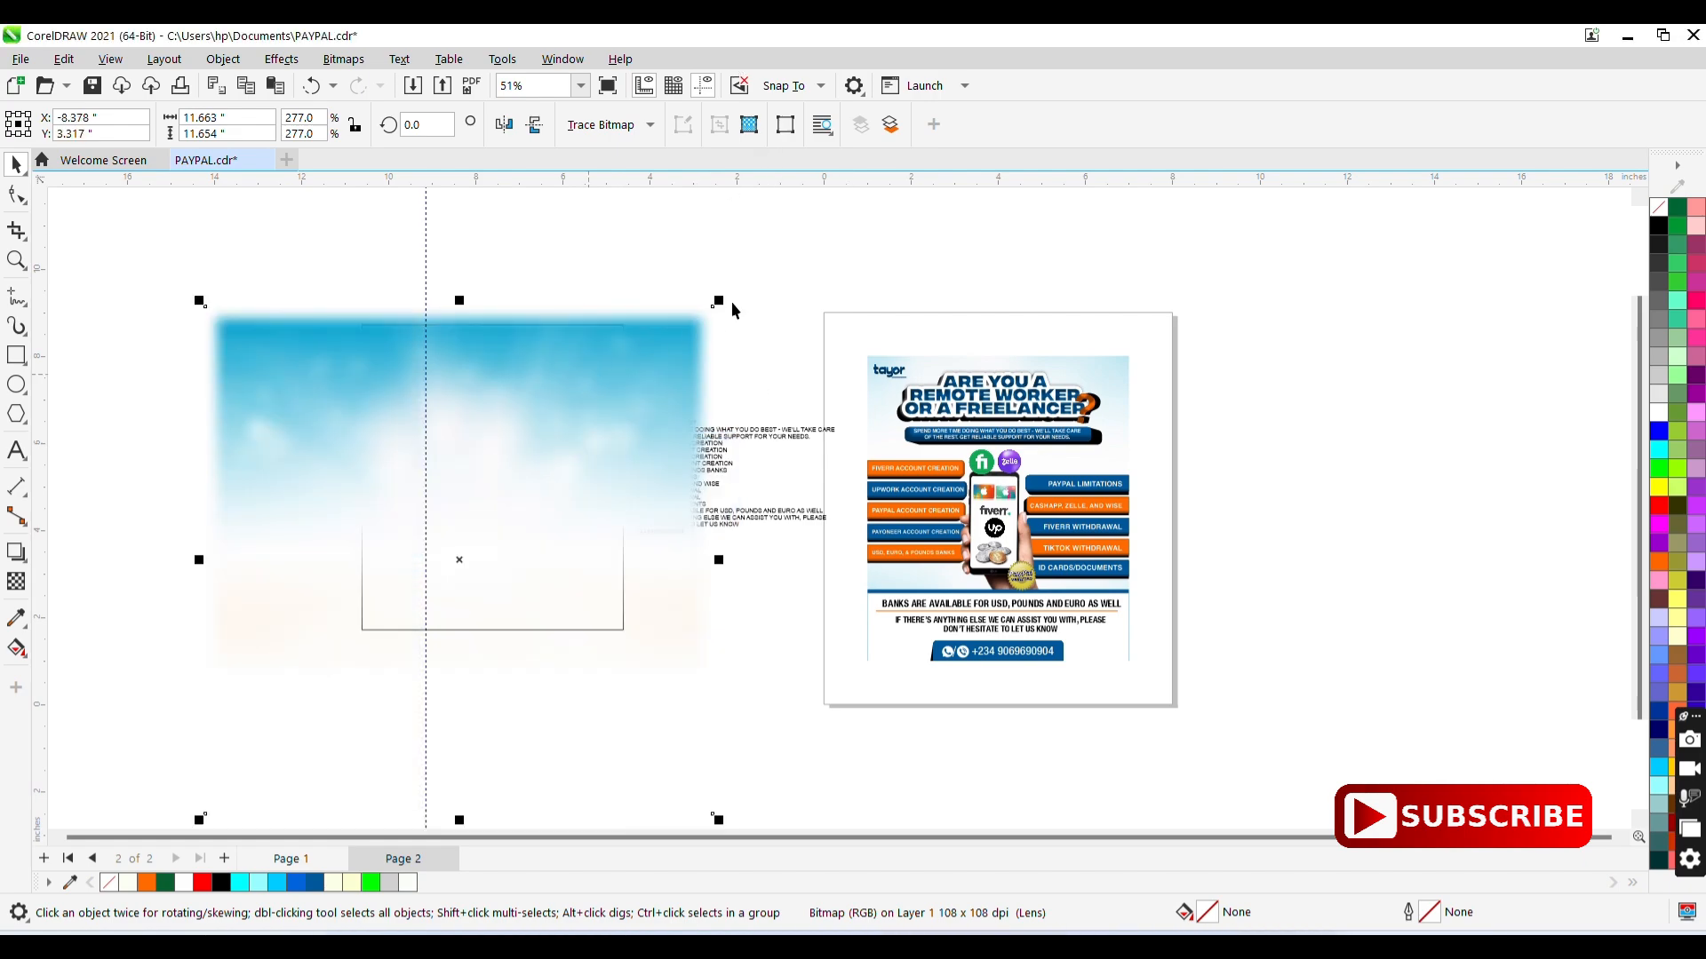
pyautogui.moveTo(721, 302); pyautogui.dragTo(518, 472)
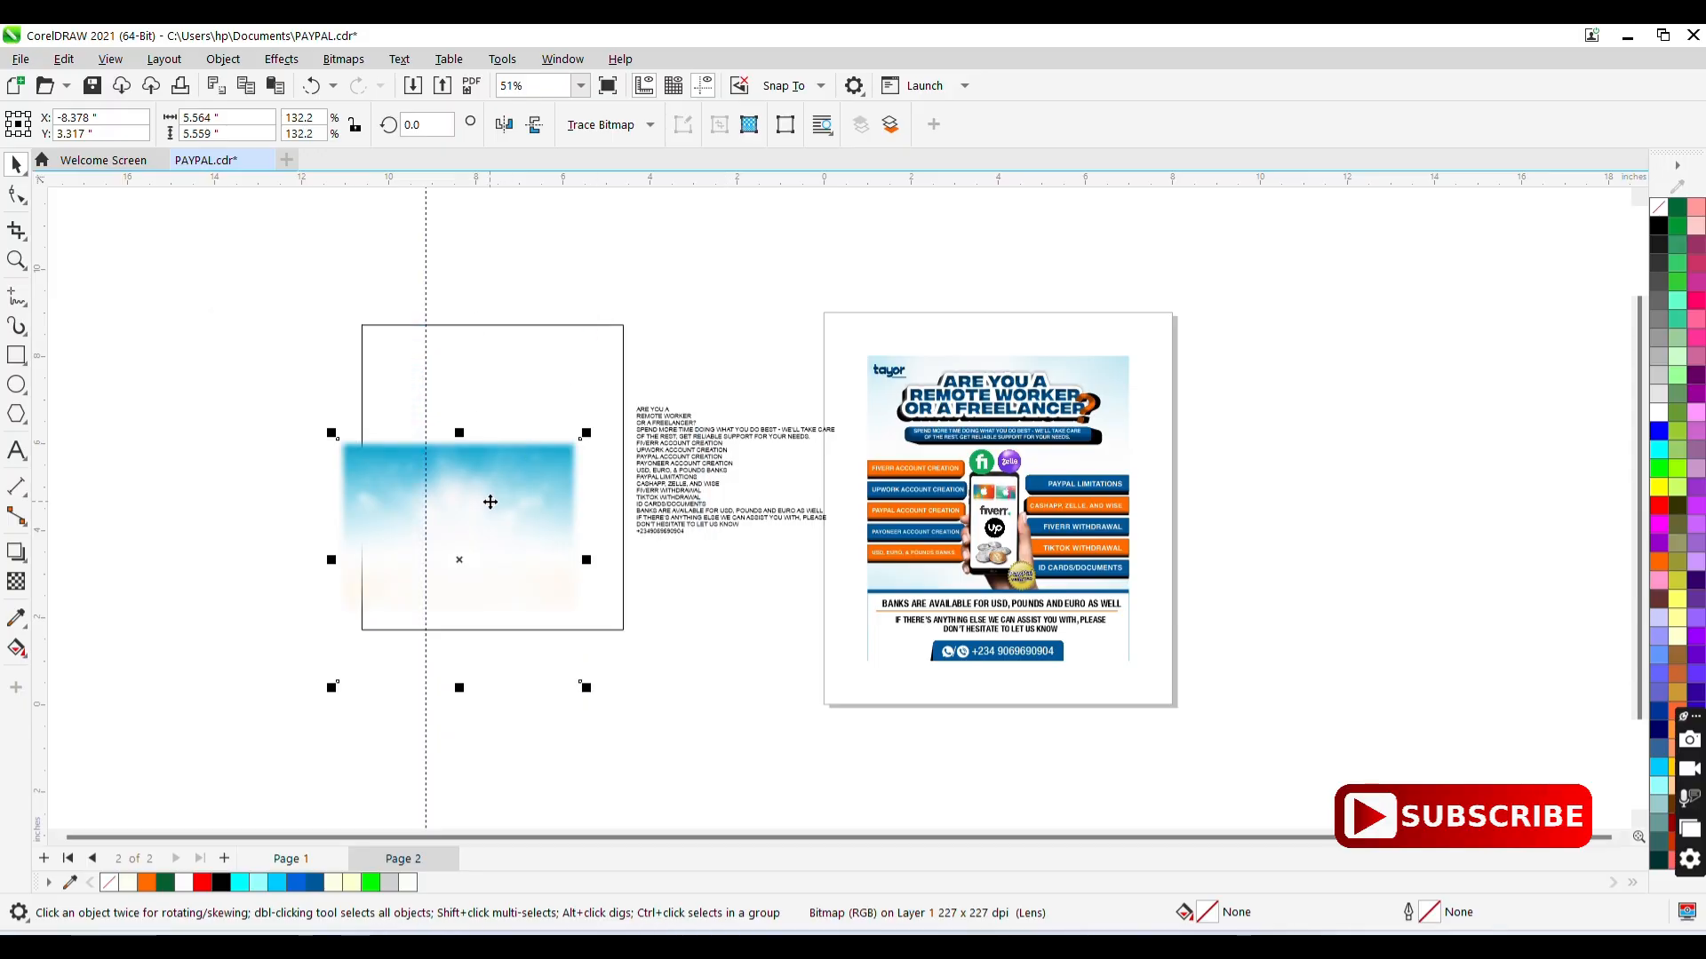
pyautogui.rightClick(489, 501)
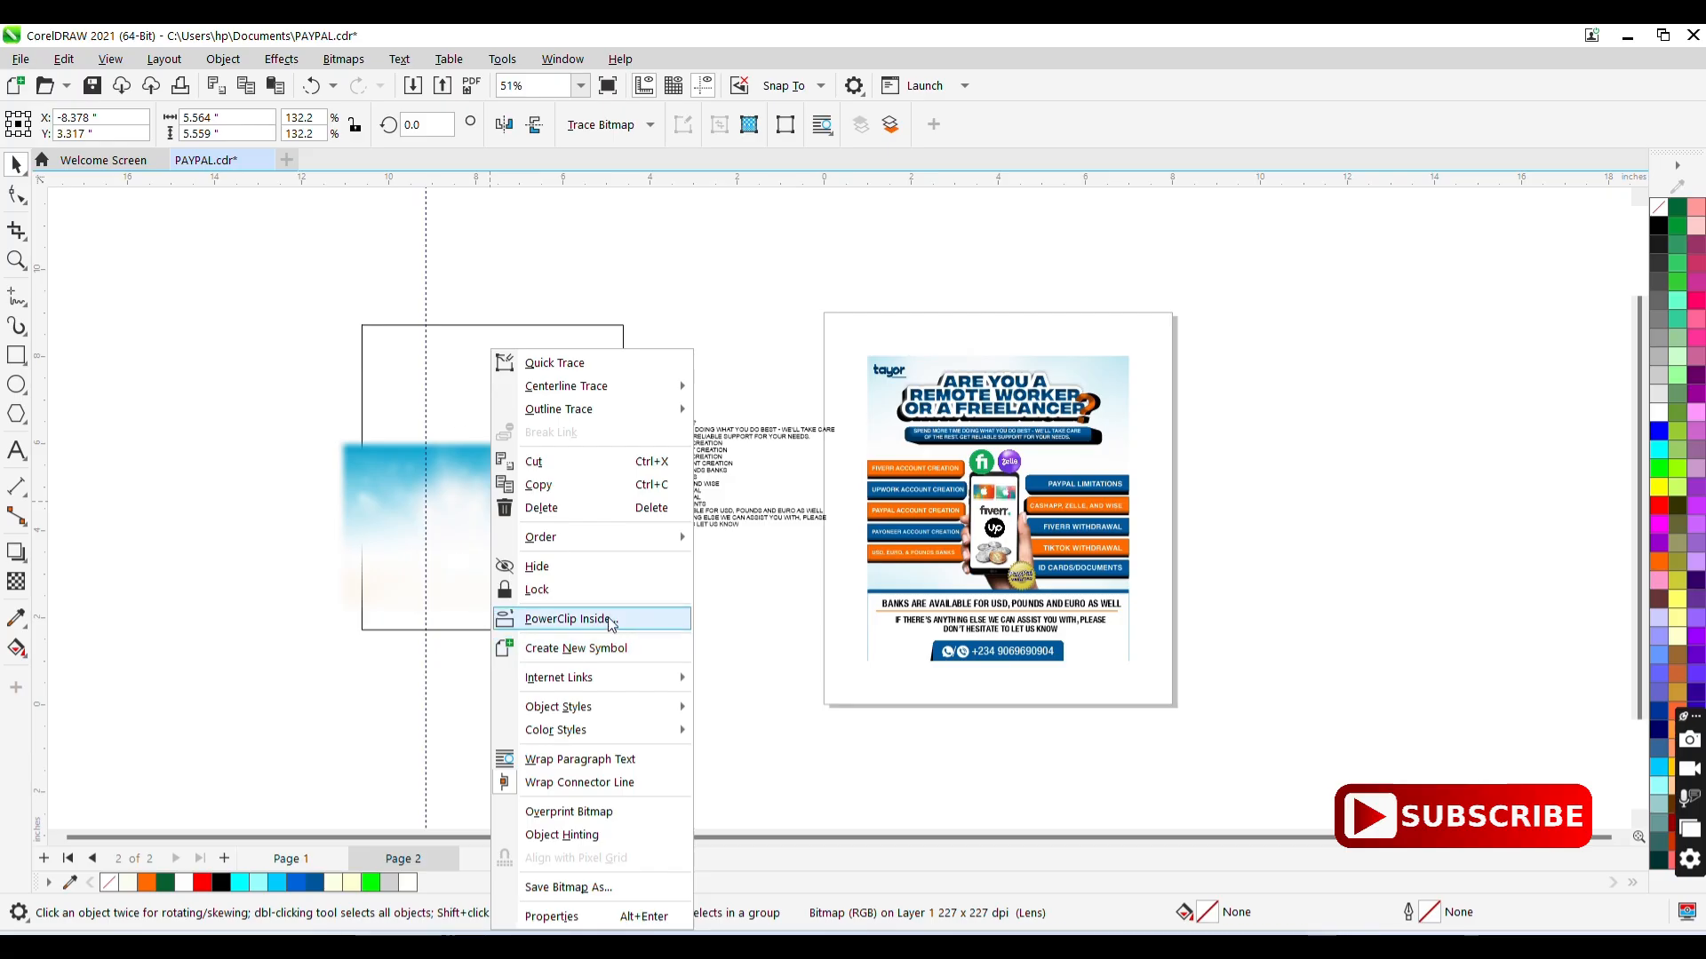
pyautogui.click(608, 618)
pyautogui.click(506, 373)
# - Edit the PowerClip contents, enlarging and repositioning the sky image to span the rectangle's full width from its top edge
pyautogui.doubleClick(518, 480)
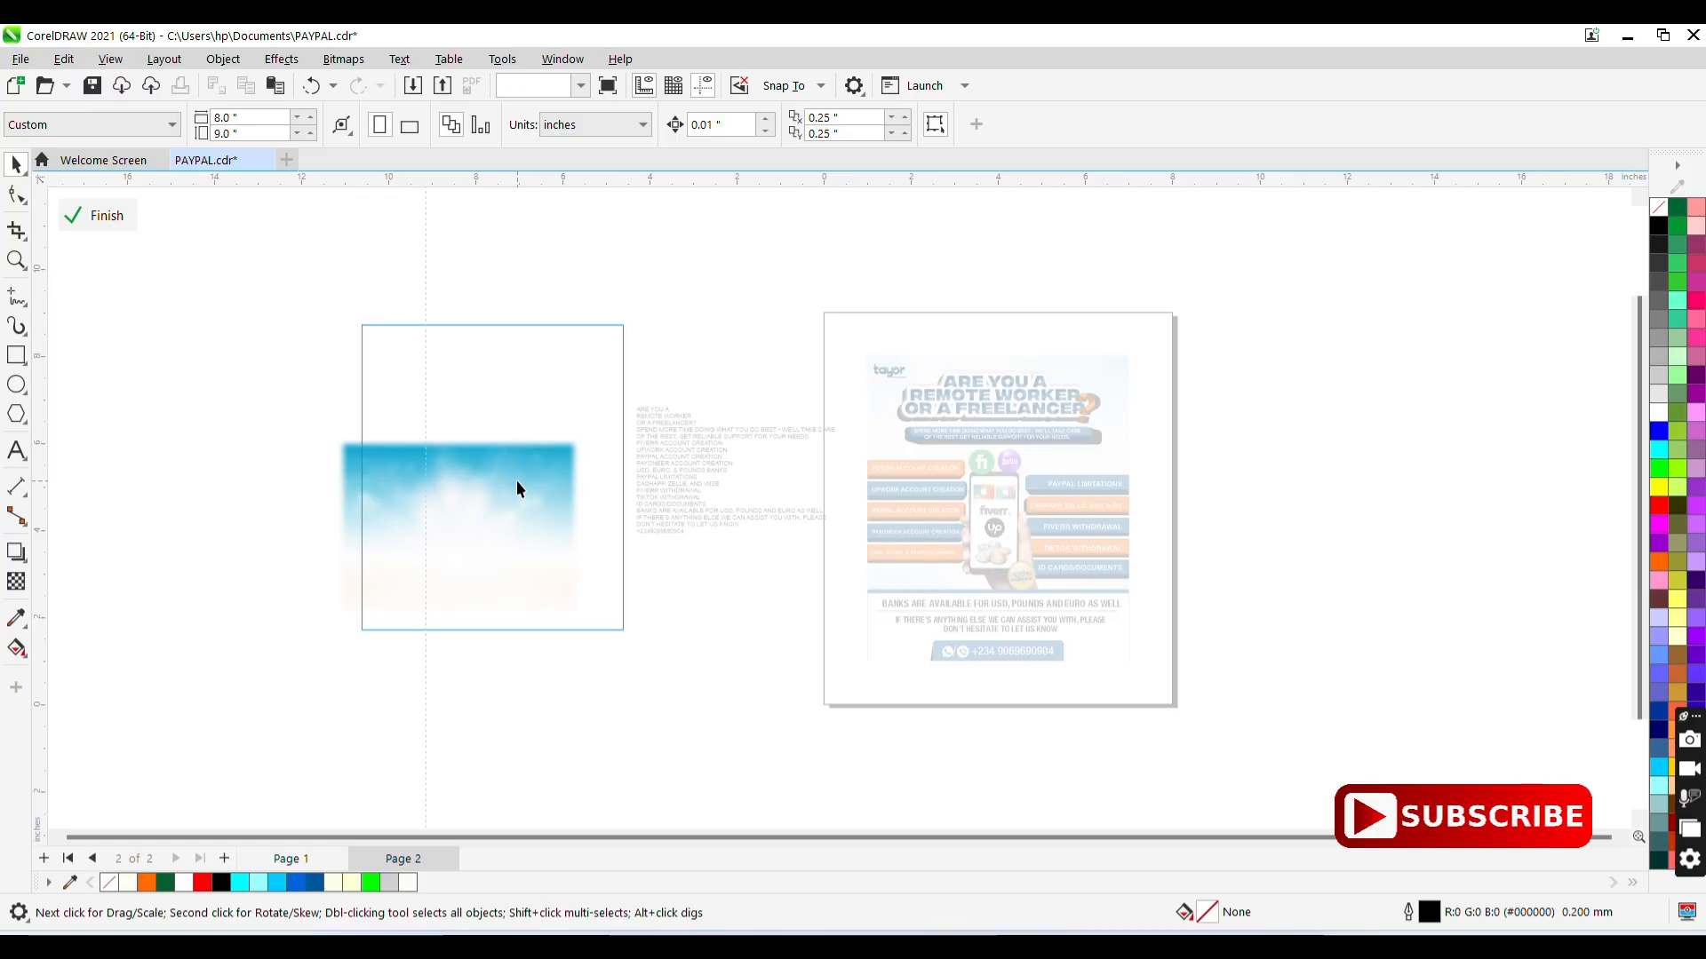
pyautogui.click(517, 482)
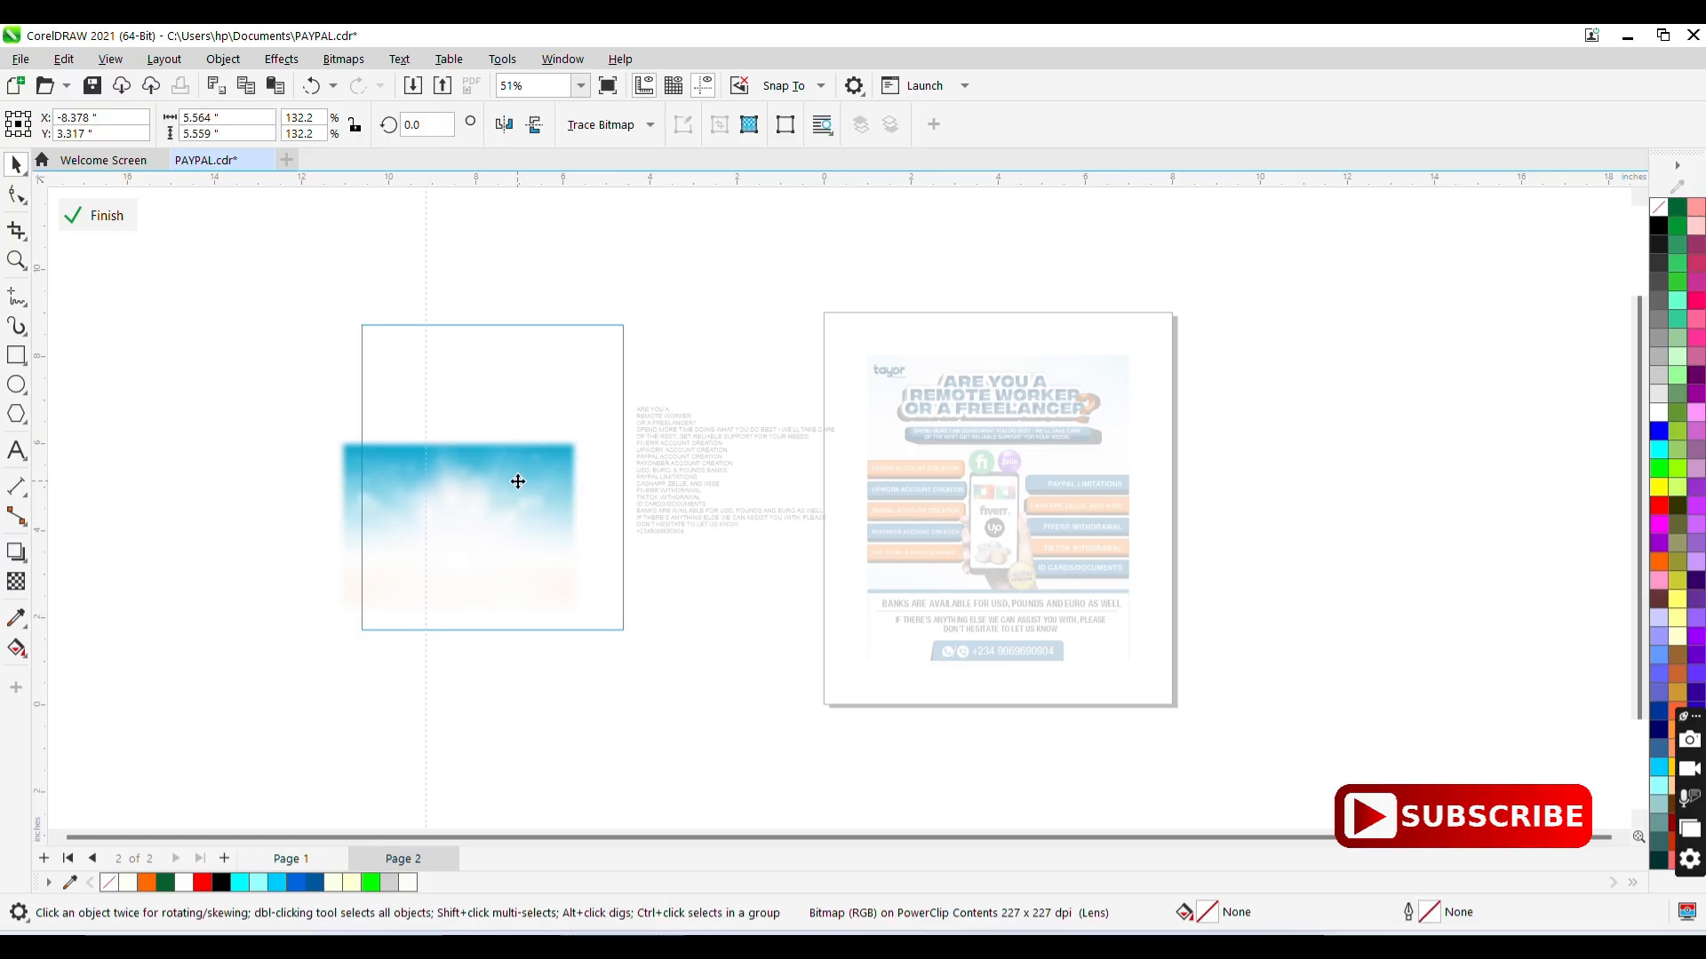
pyautogui.moveTo(518, 480); pyautogui.dragTo(561, 413)
pyautogui.moveTo(630, 363); pyautogui.dragTo(670, 312)
pyautogui.moveTo(572, 371); pyautogui.dragTo(600, 371)
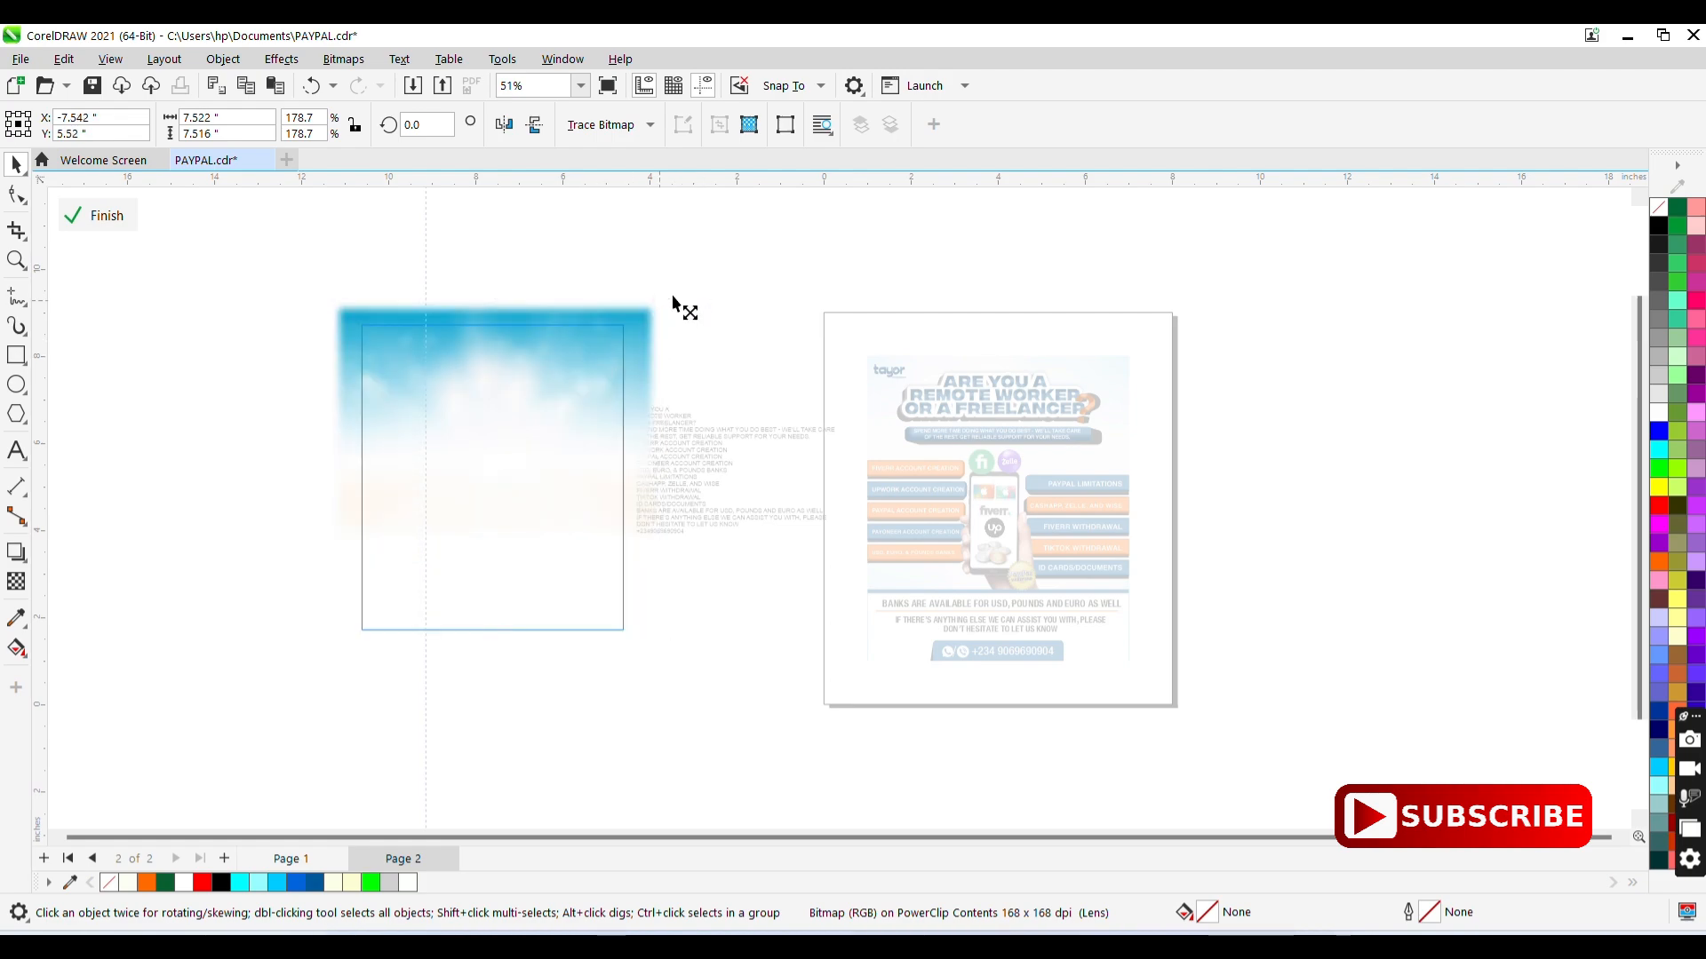
pyautogui.moveTo(673, 302); pyautogui.dragTo(632, 333)
pyautogui.keyDown('ctrl'); pyautogui.click(652, 282); pyautogui.keyUp('ctrl')
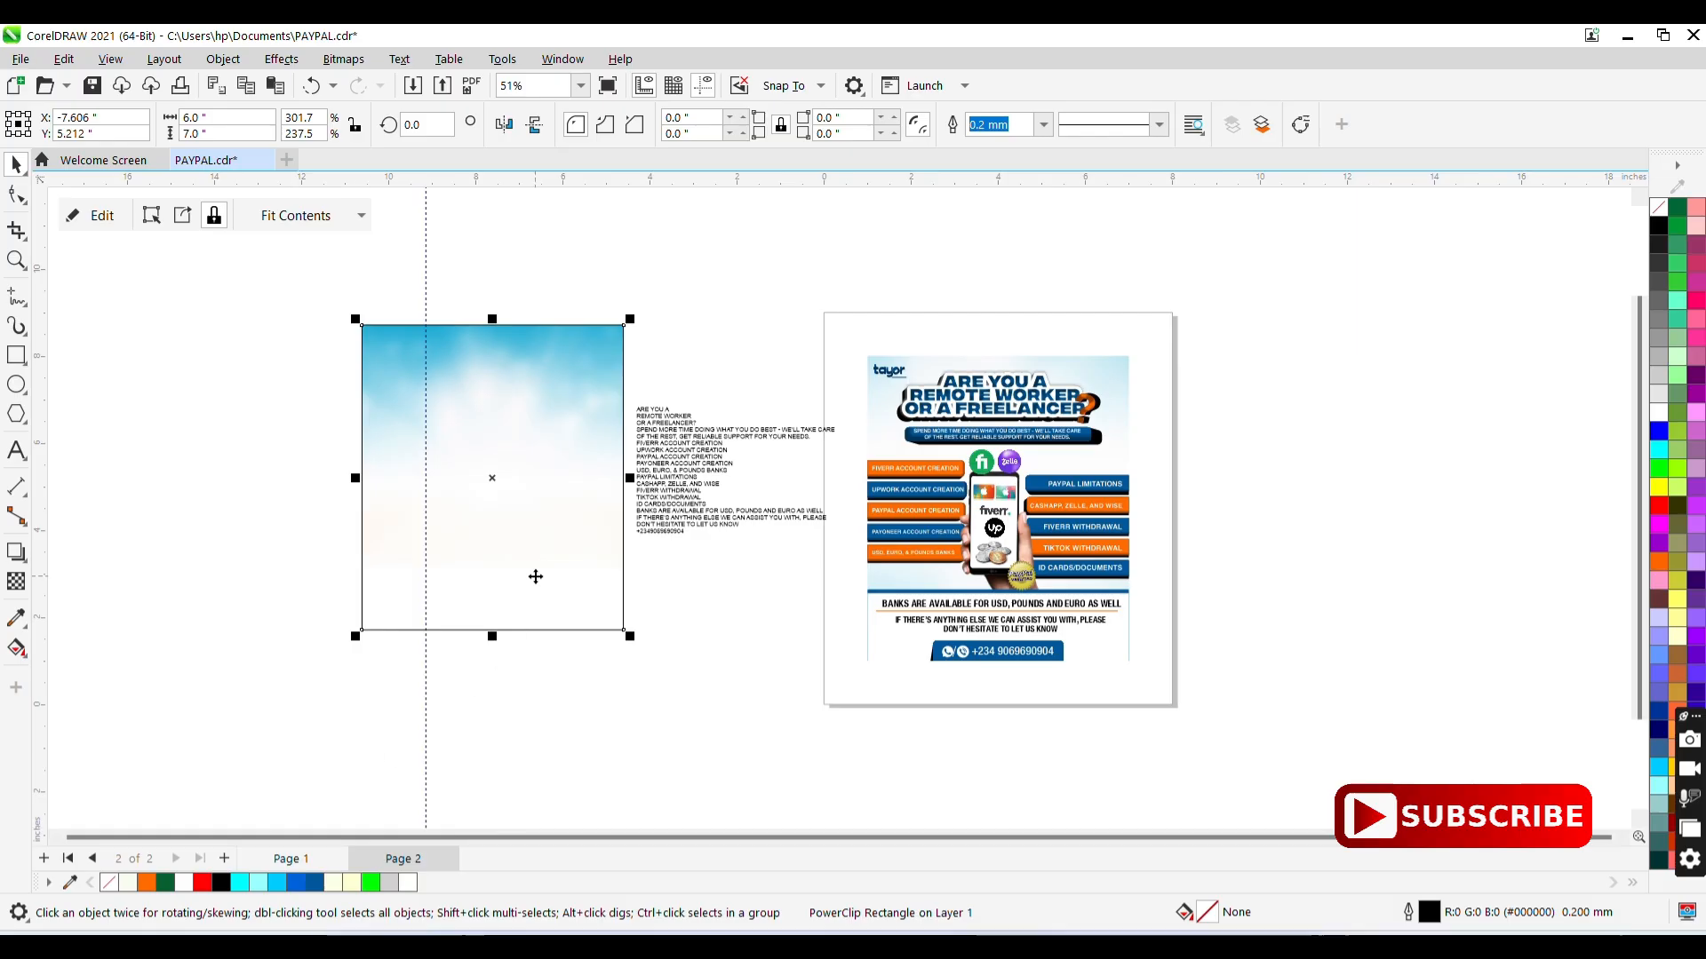
# - Remove the outline from the PowerClip rectangle and inspect the result up close
pyautogui.rightClick(122, 883)
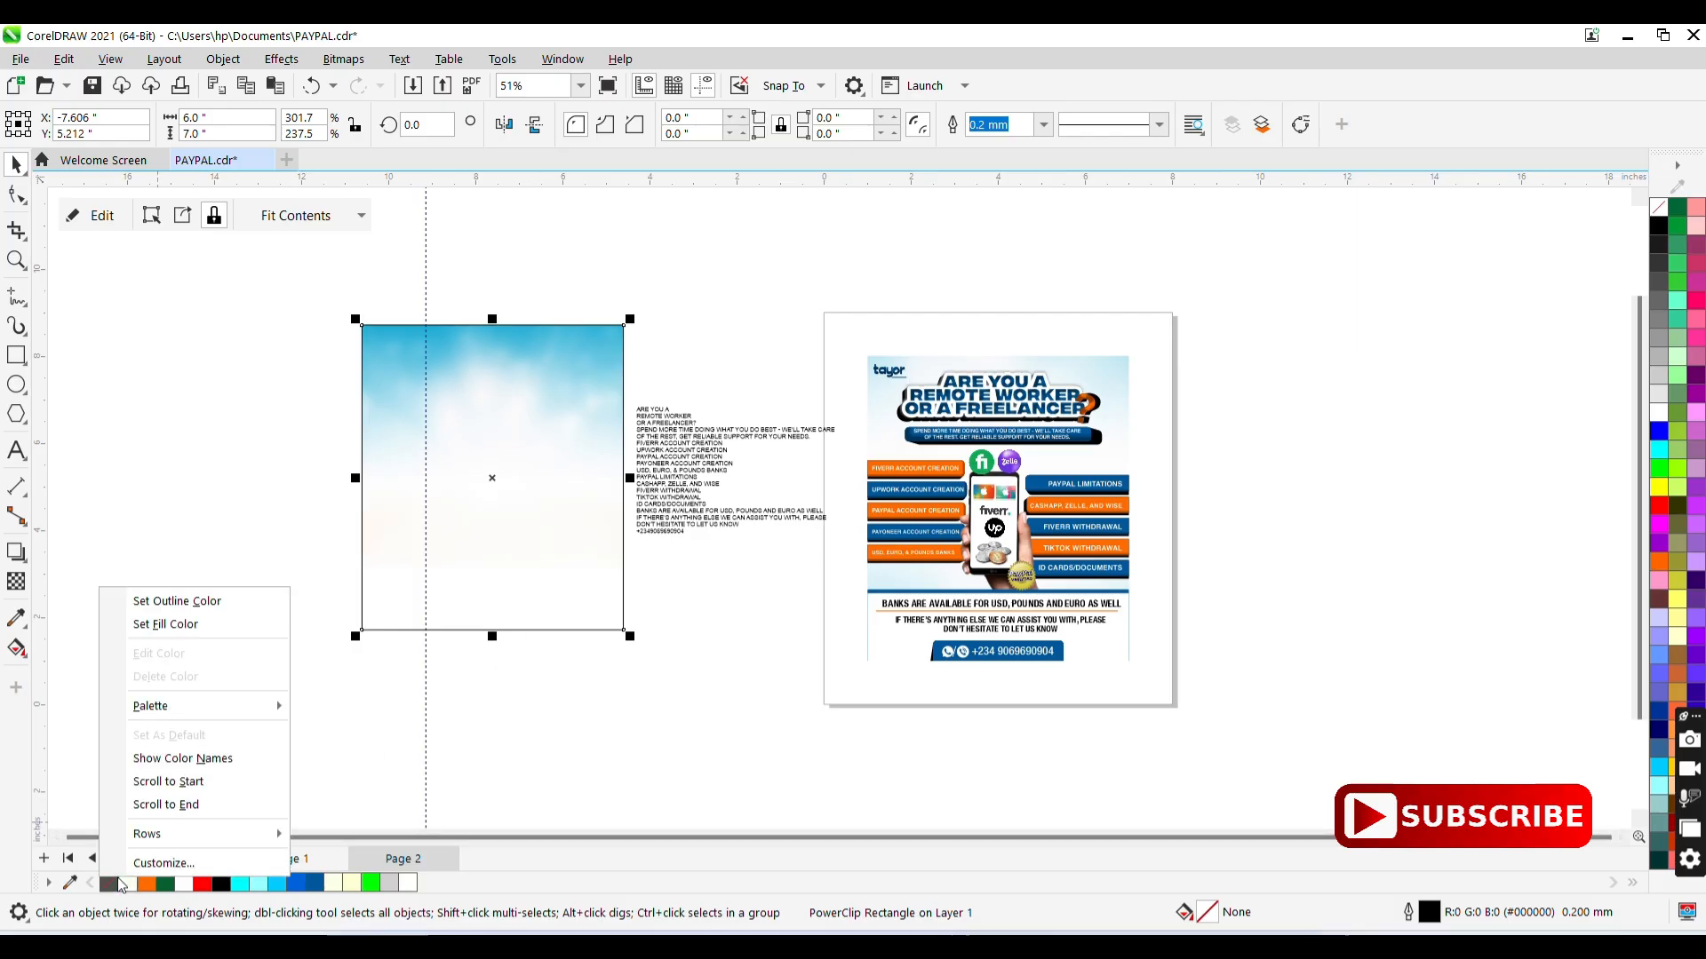
pyautogui.click(178, 601)
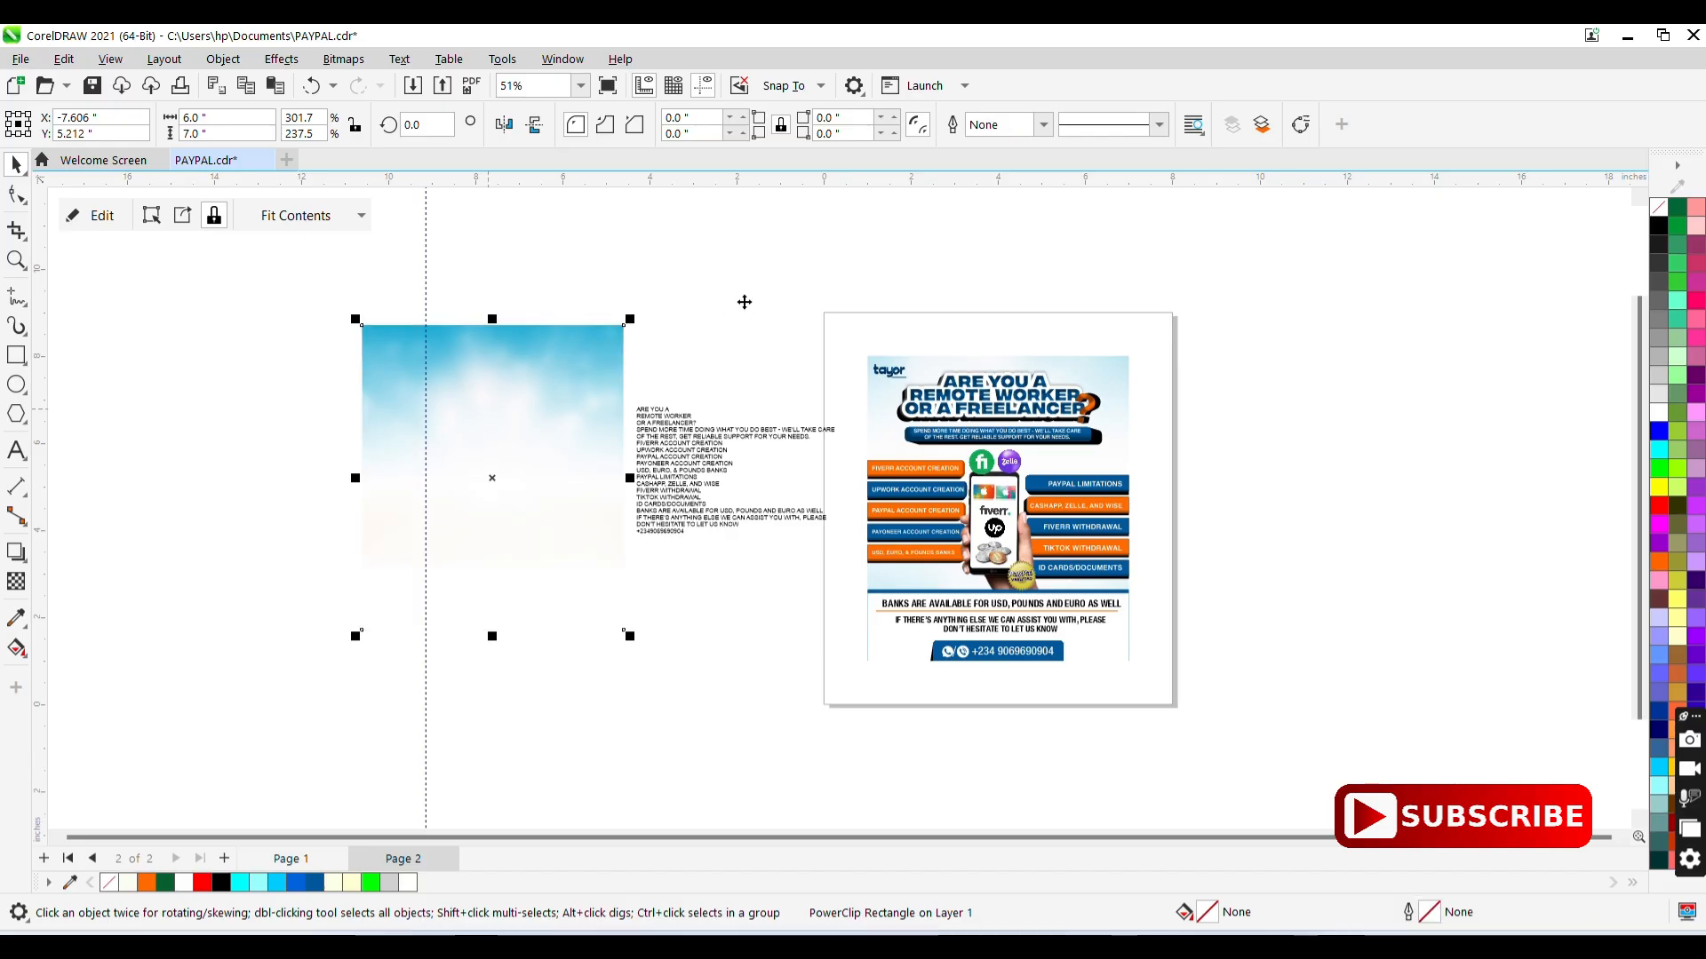
pyautogui.press('z')
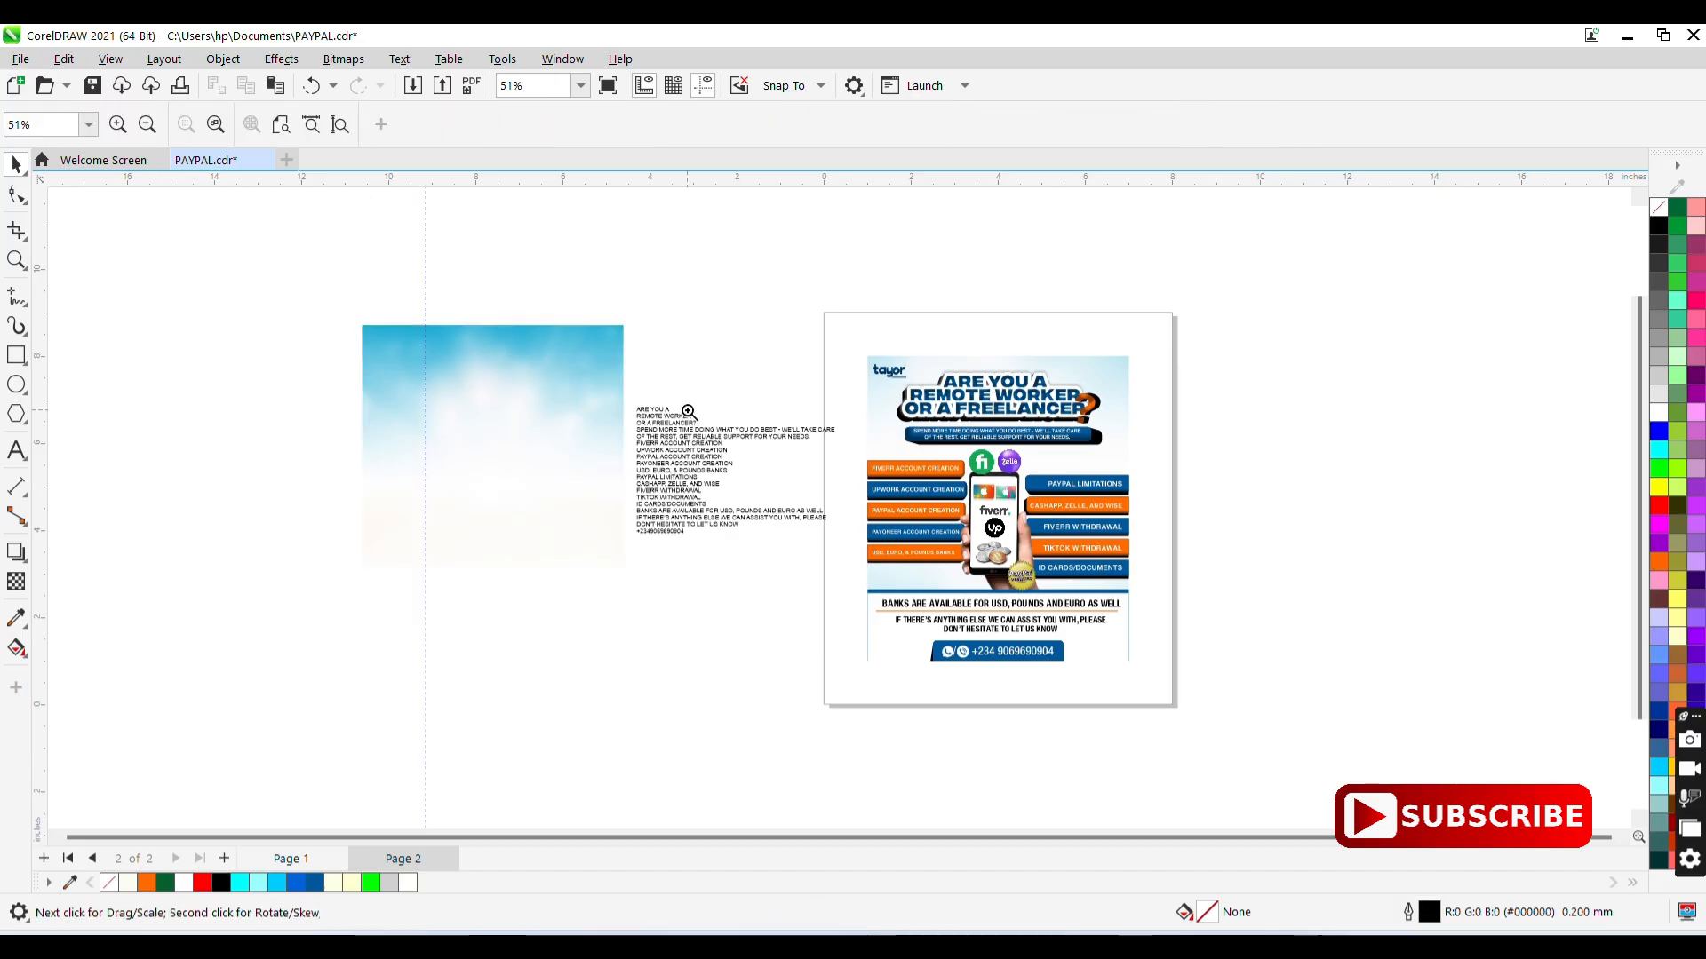
pyautogui.click(668, 410)
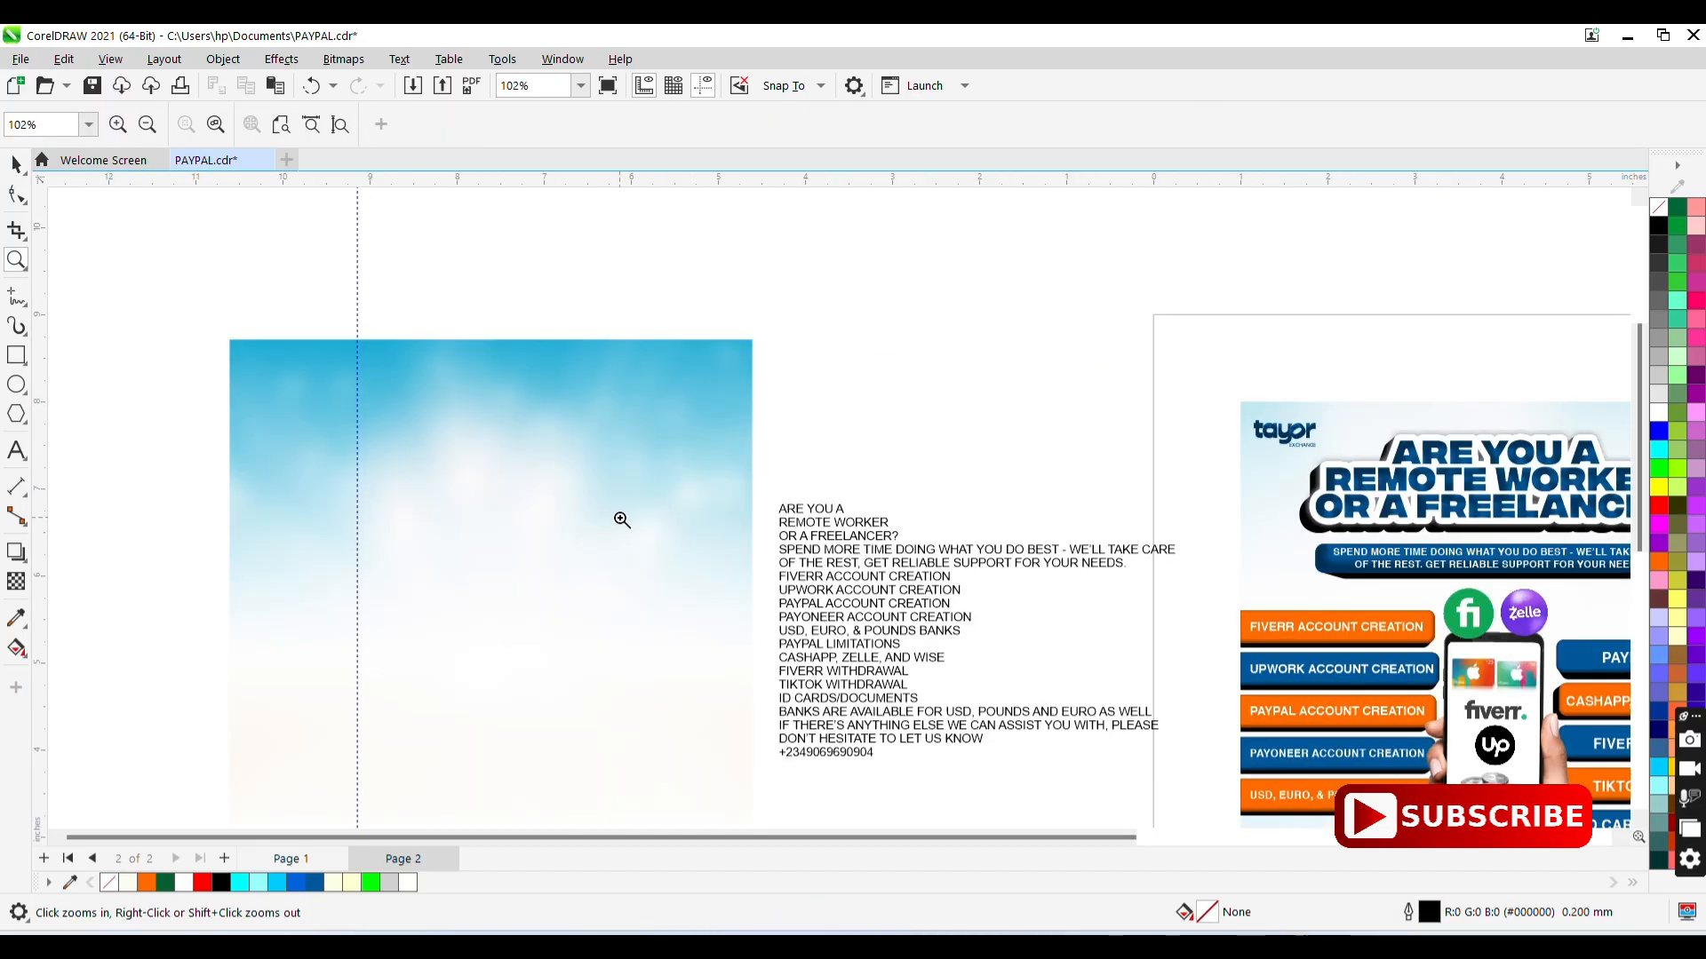
pyautogui.rightClick(706, 514)
pyautogui.press('space')
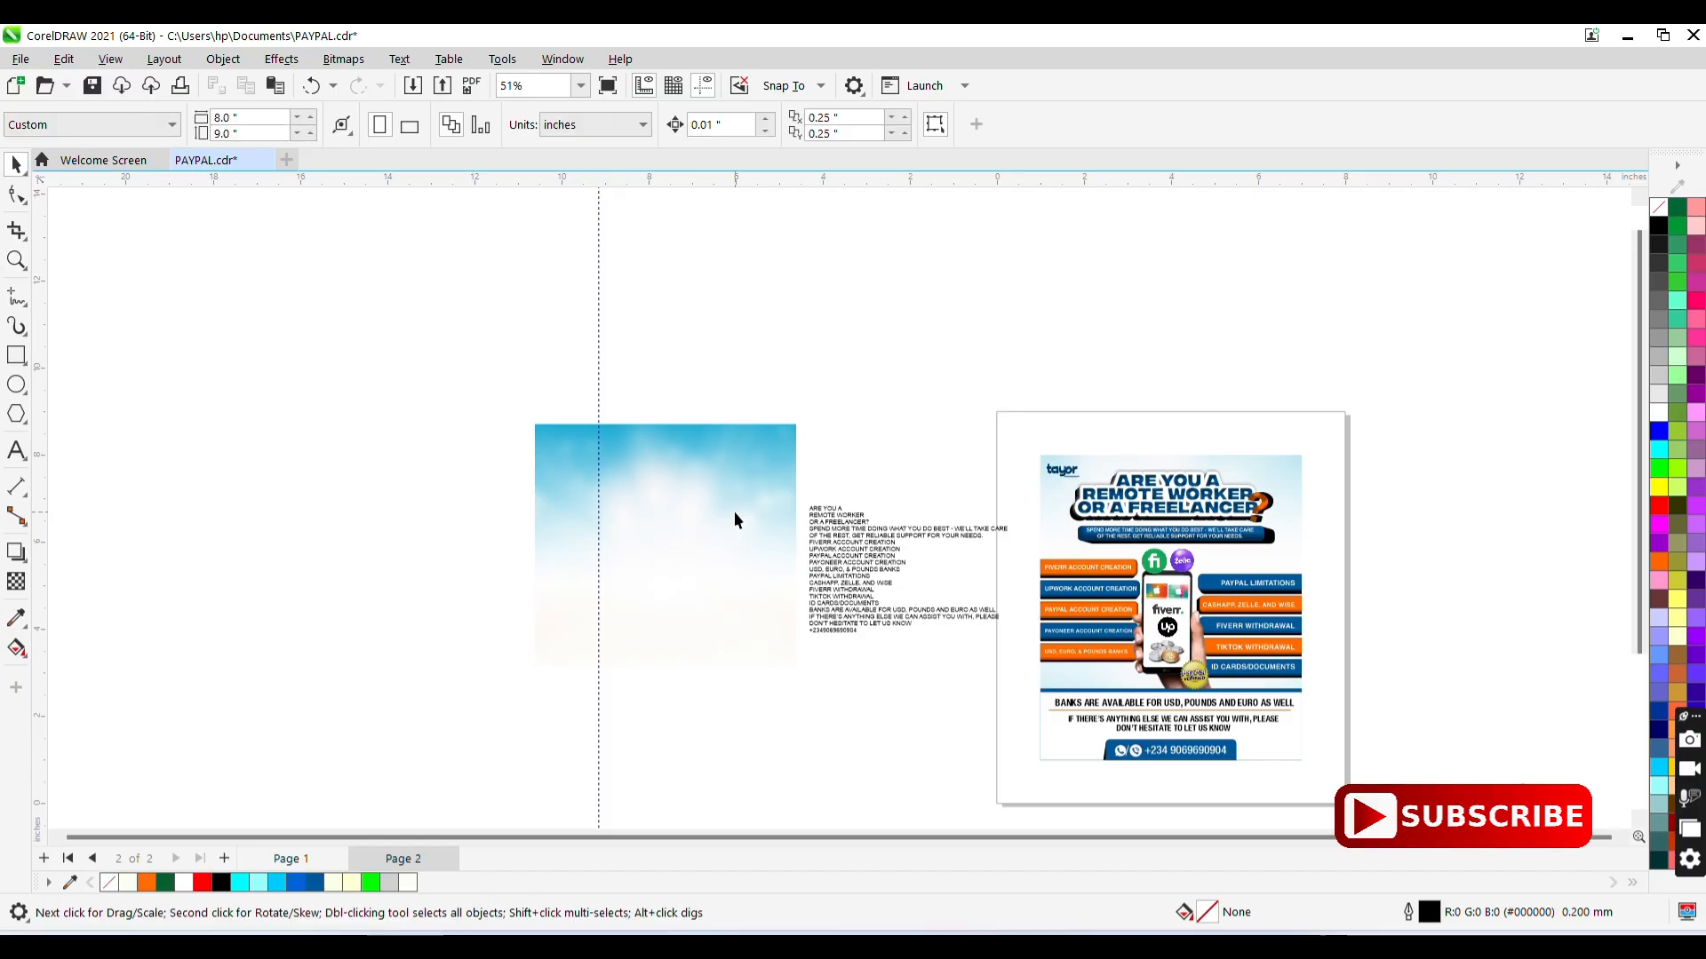
# - Give the PowerClip rectangle a black outline
pyautogui.click(737, 552)
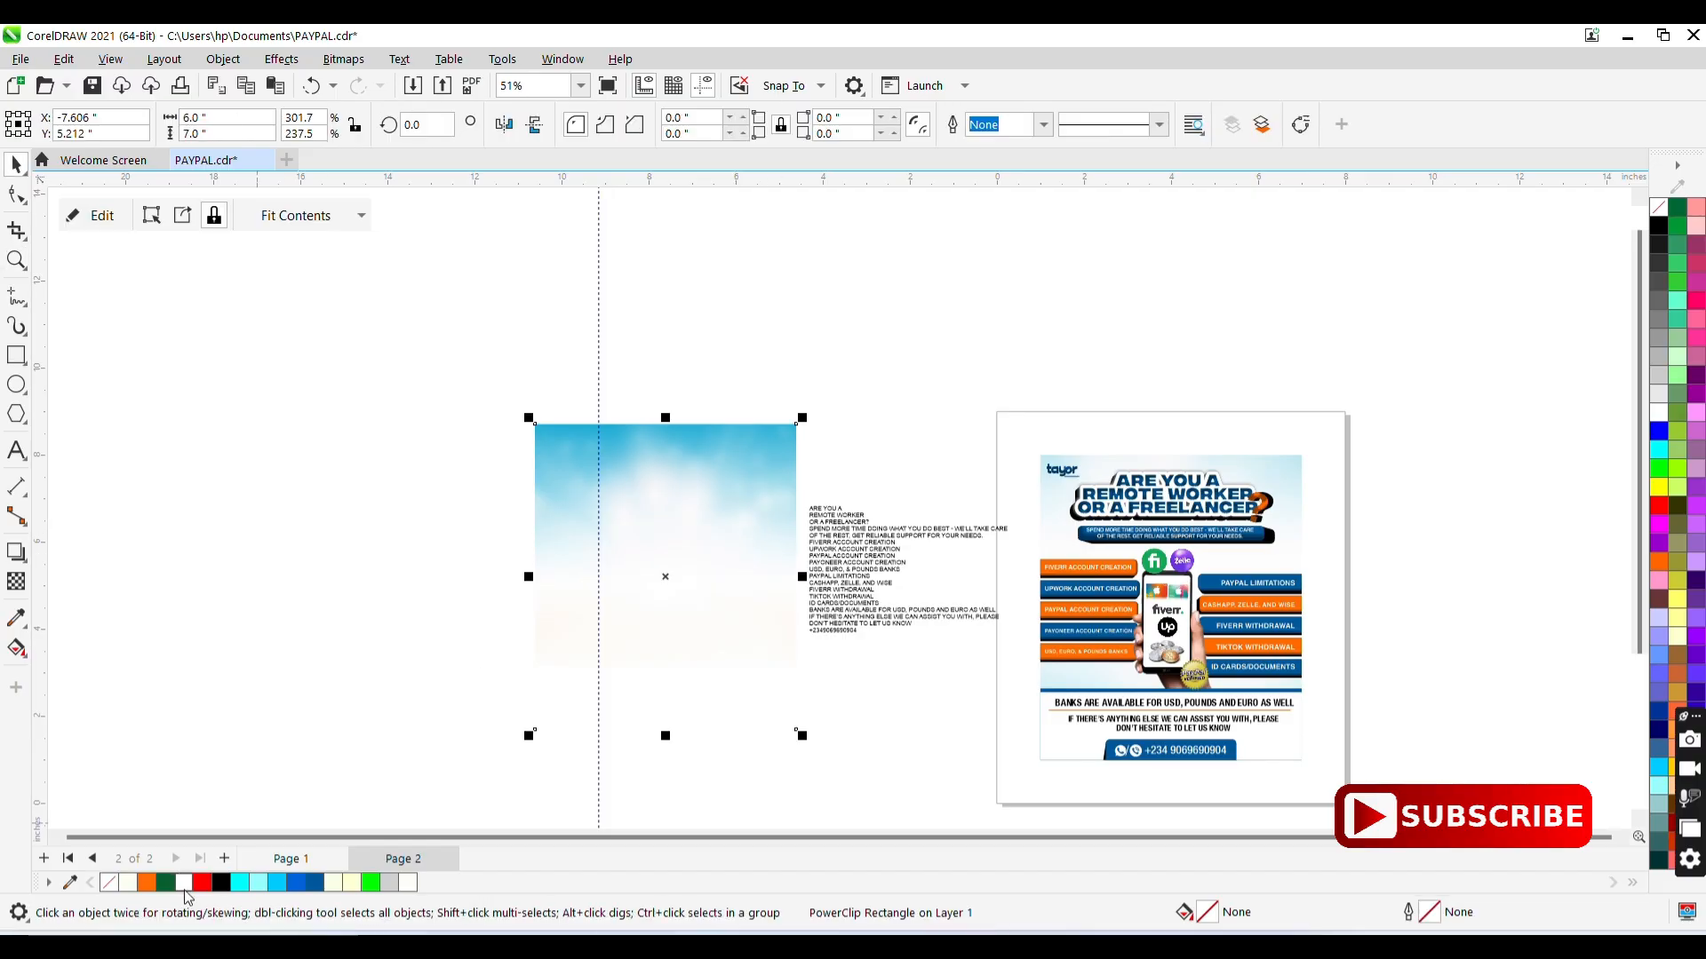
pyautogui.rightClick(222, 888)
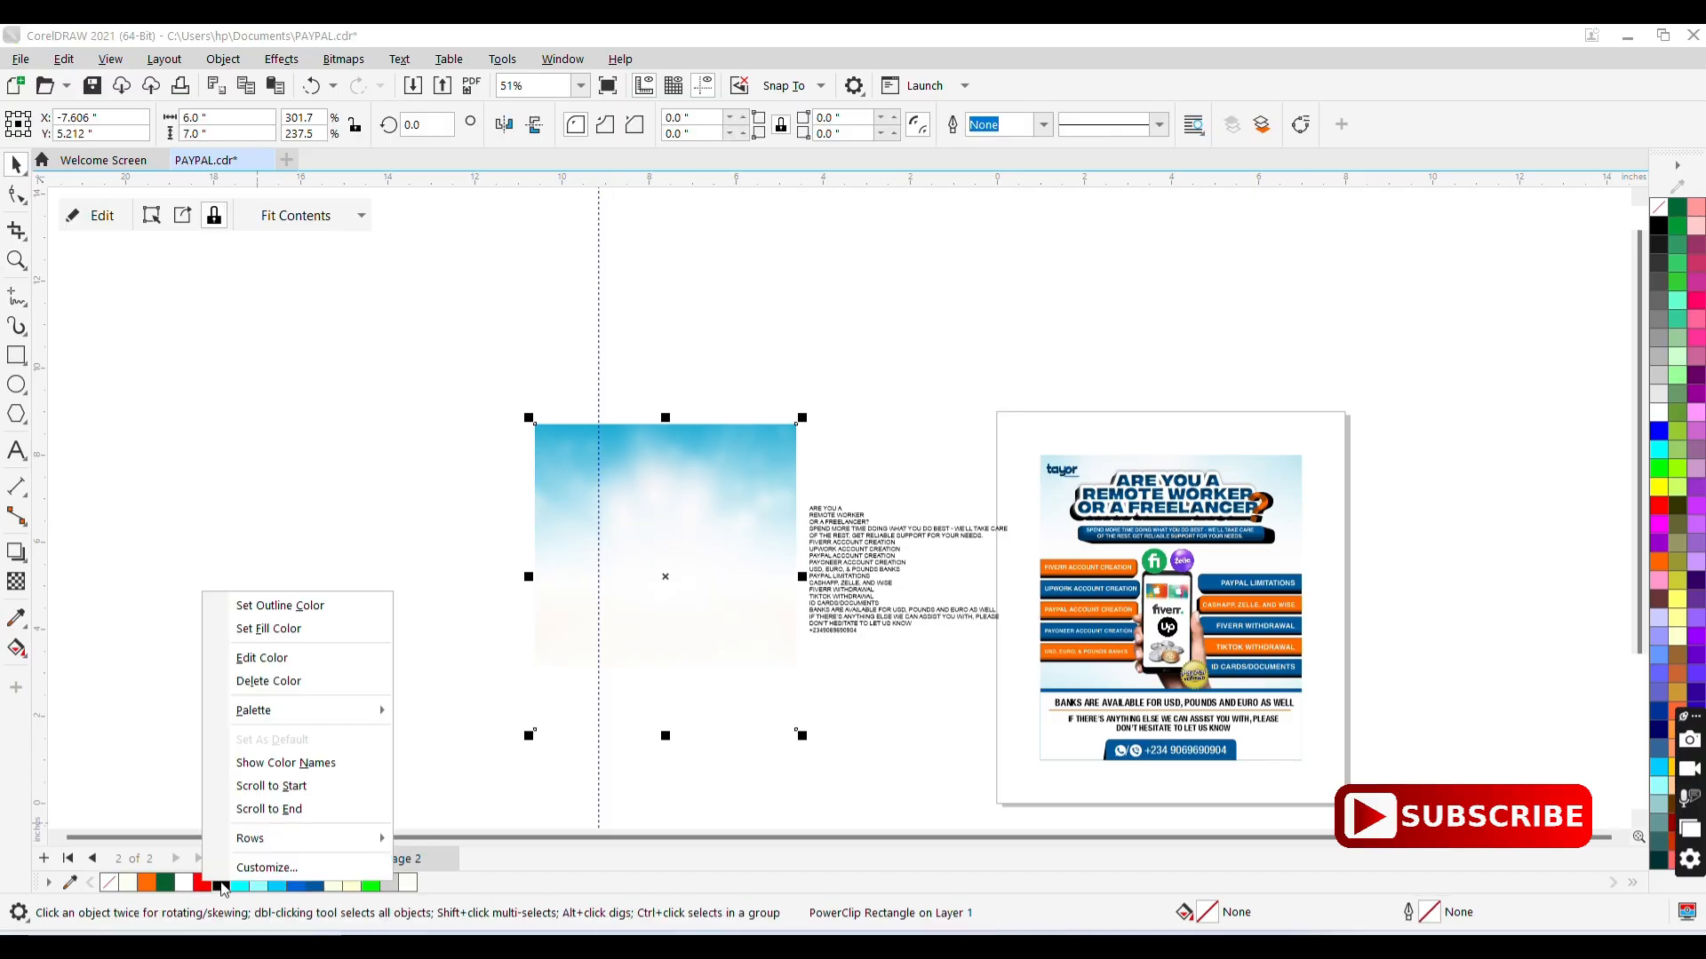
pyautogui.click(311, 615)
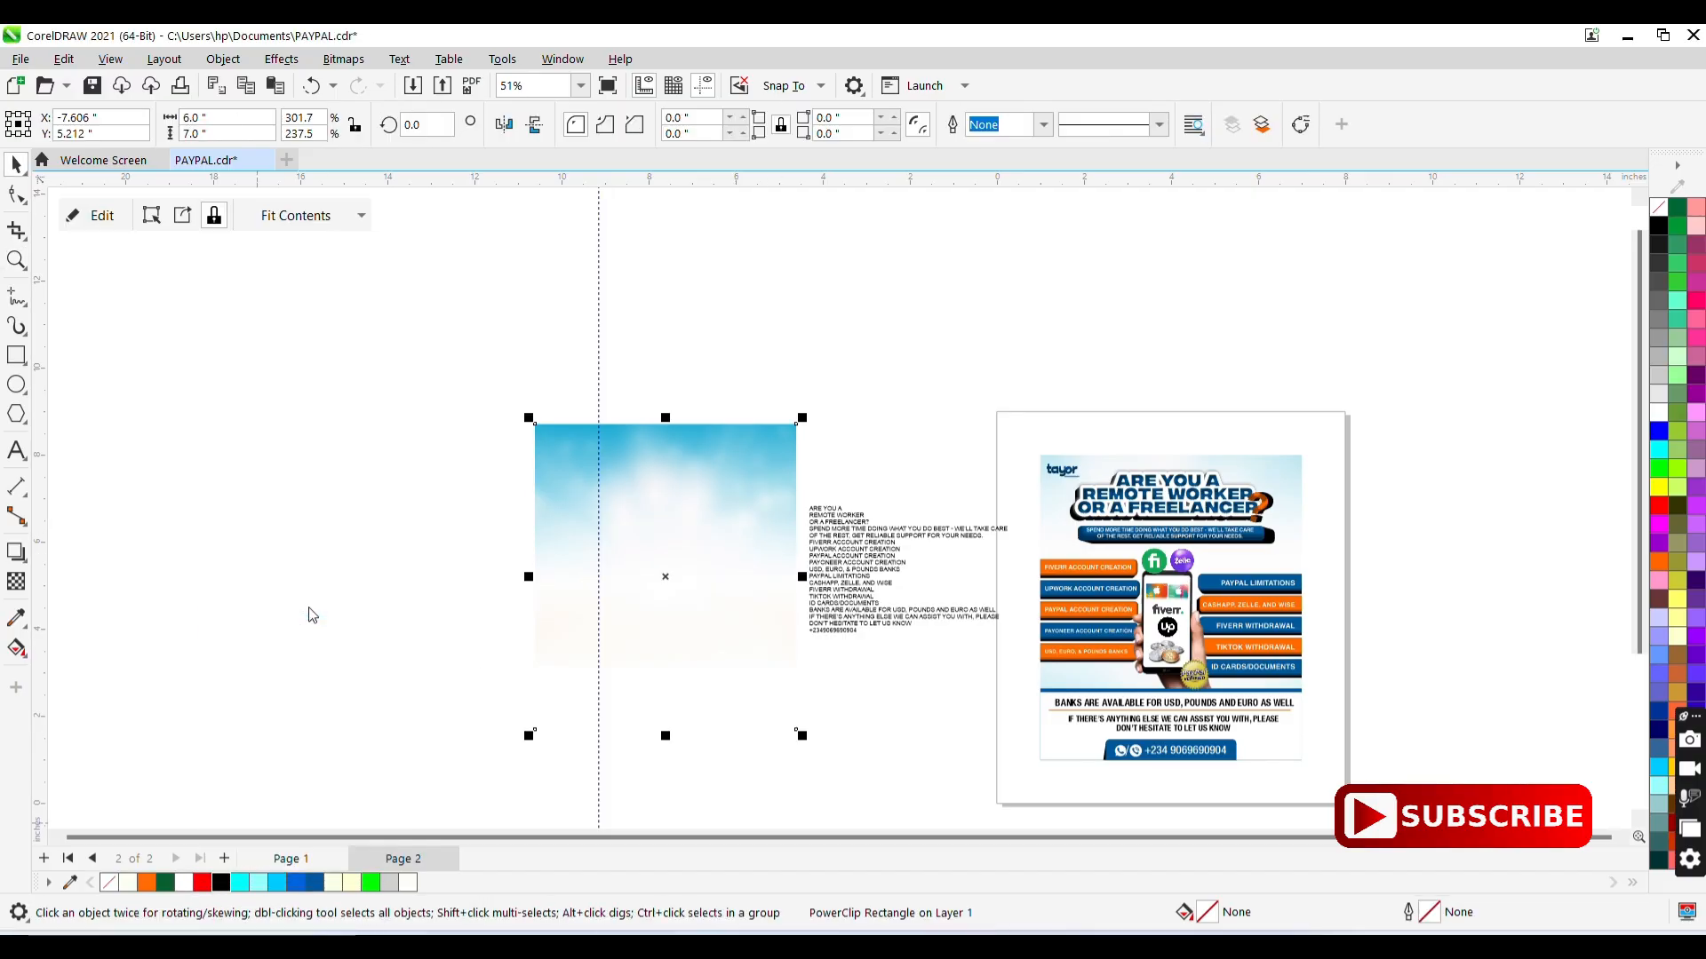
pyautogui.click(375, 521)
pyautogui.click(669, 596)
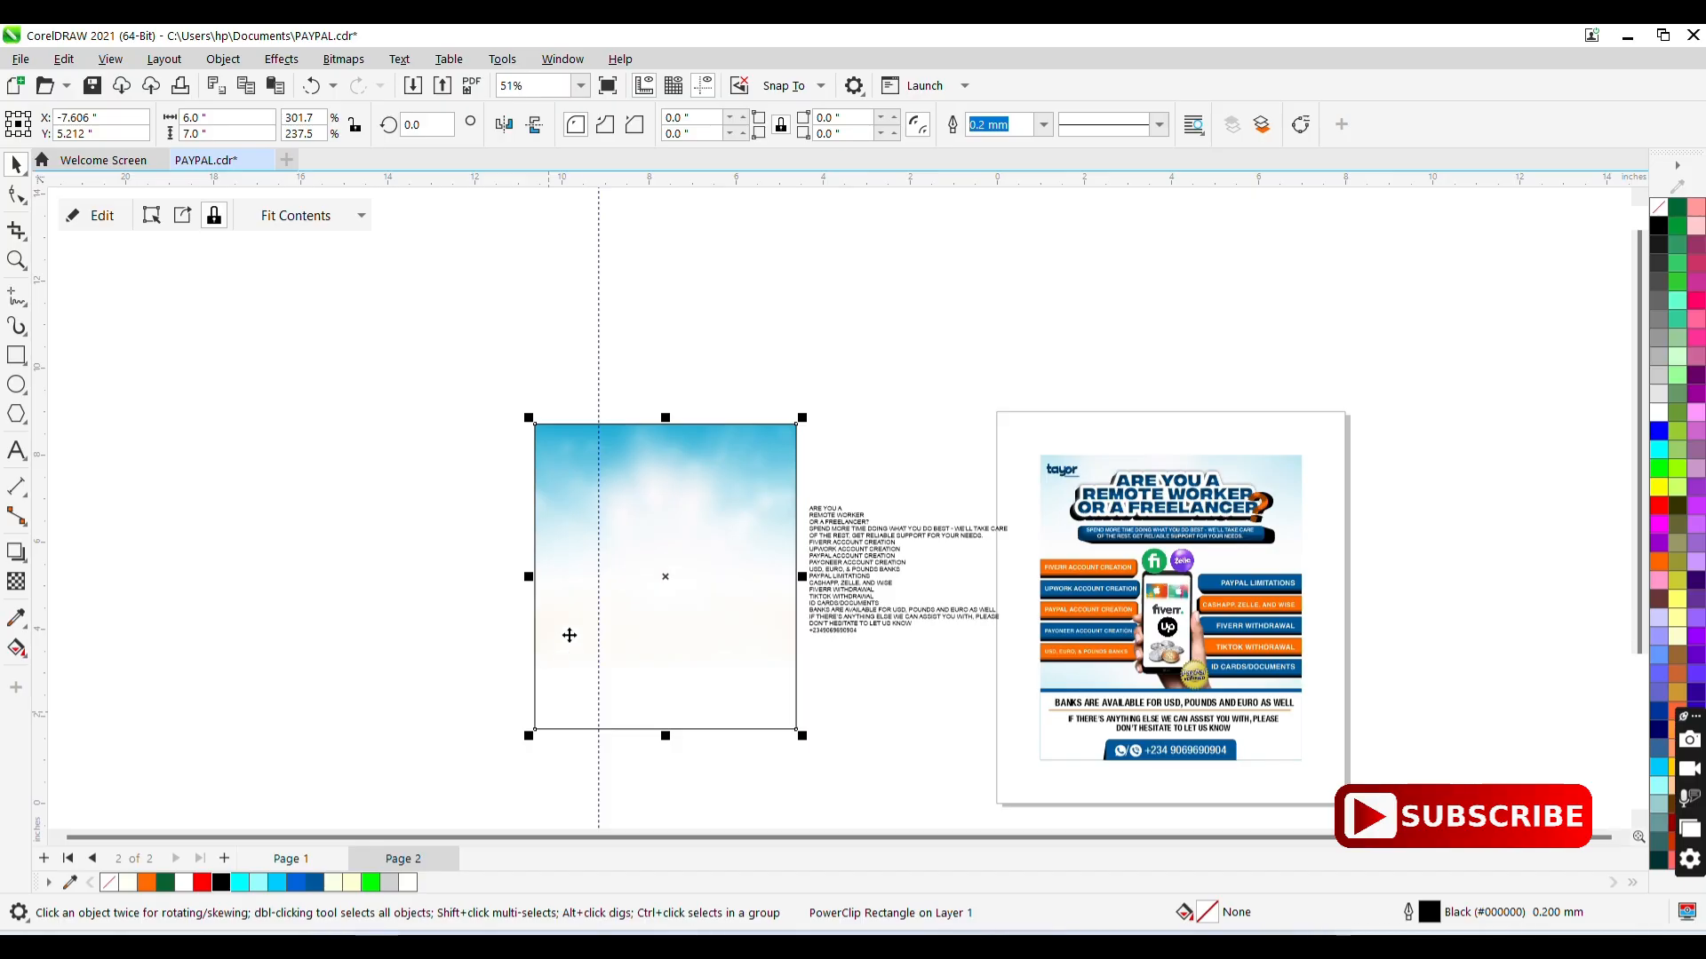
# - Move the flyer text block from the right of the background rectangle to its upper left side
pyautogui.click(858, 546)
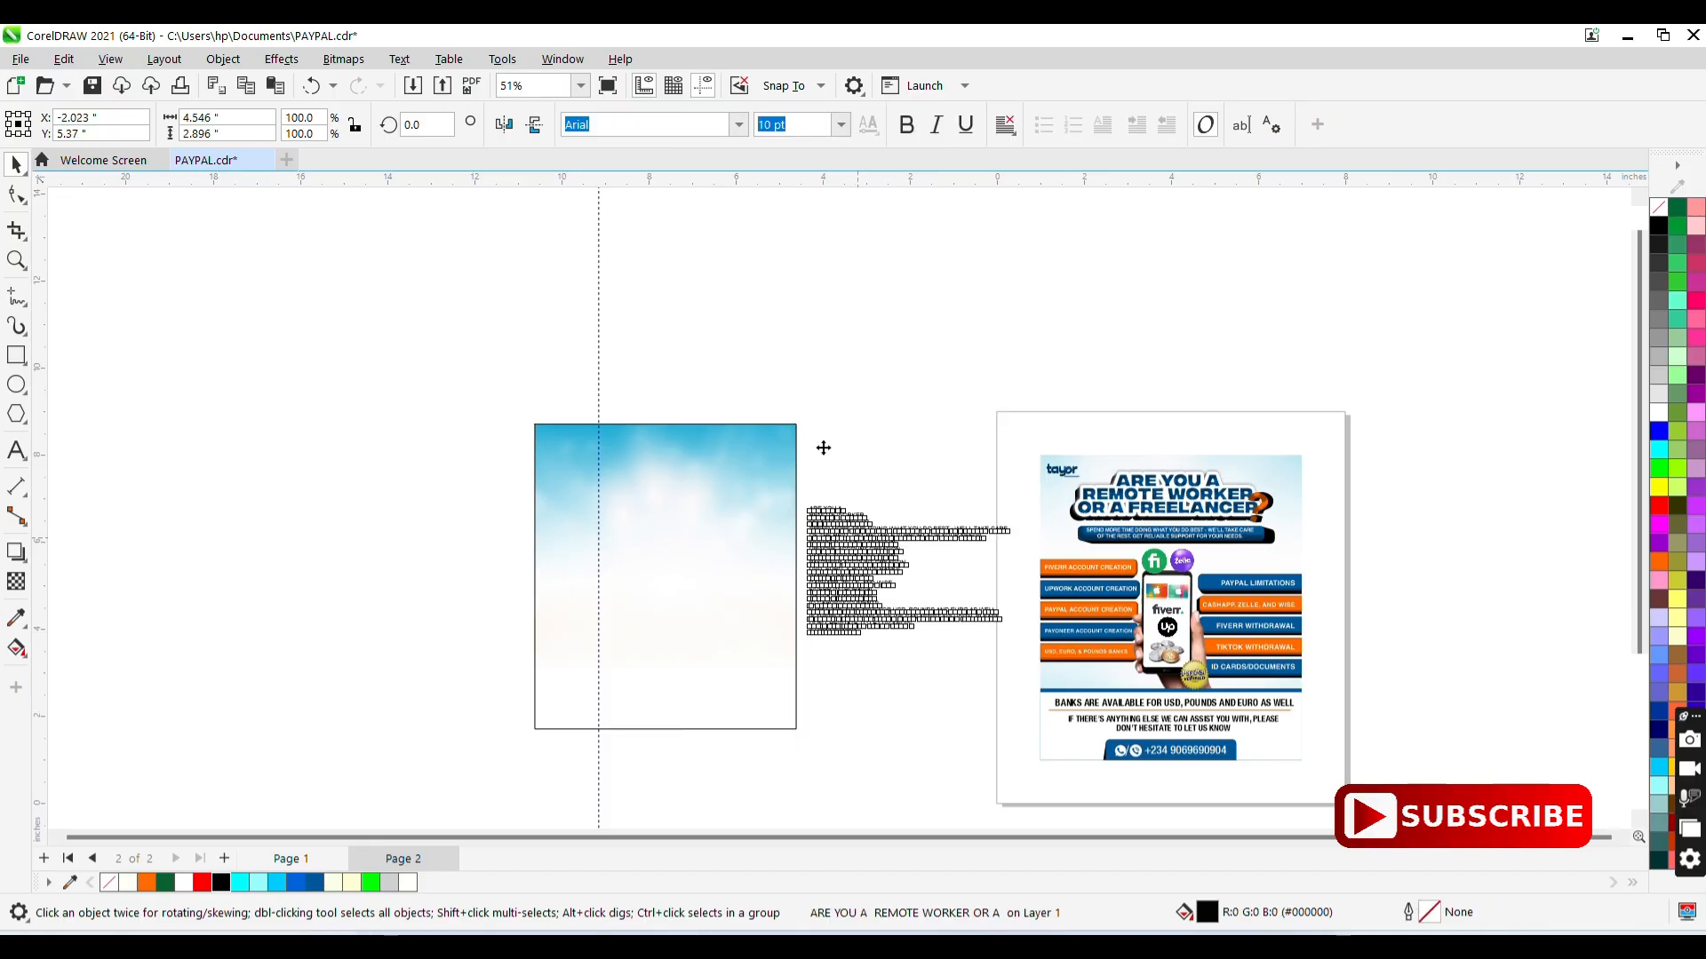
pyautogui.moveTo(854, 538); pyautogui.dragTo(422, 458)
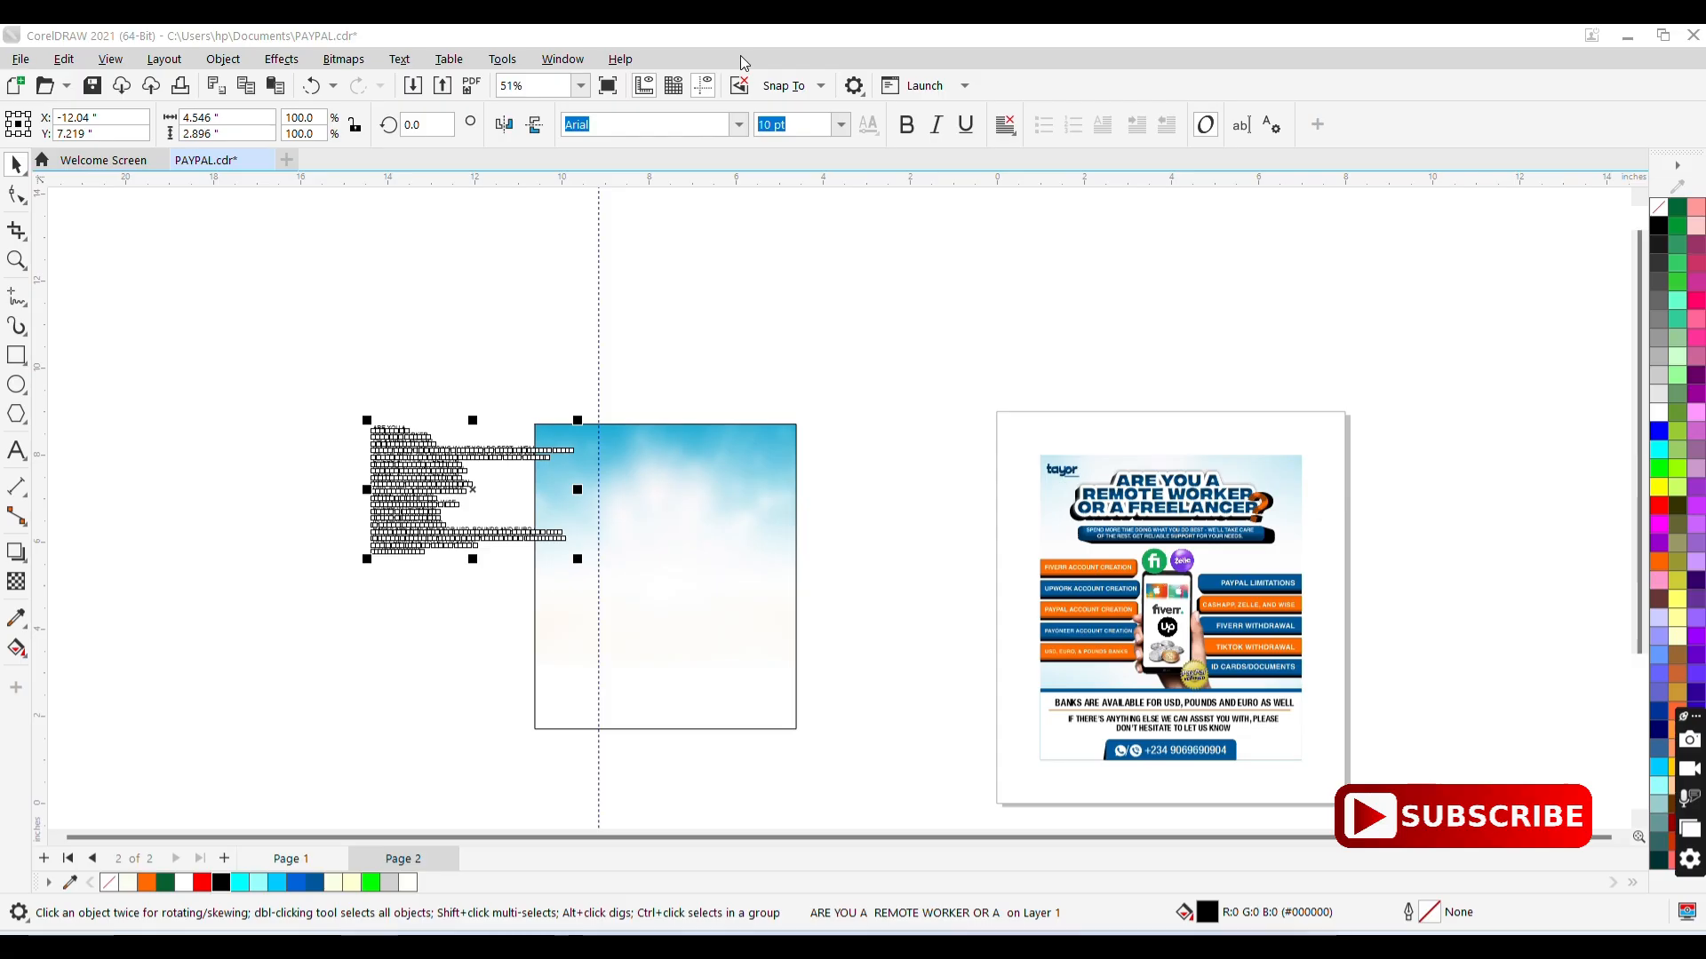
pyautogui.click(390, 556)
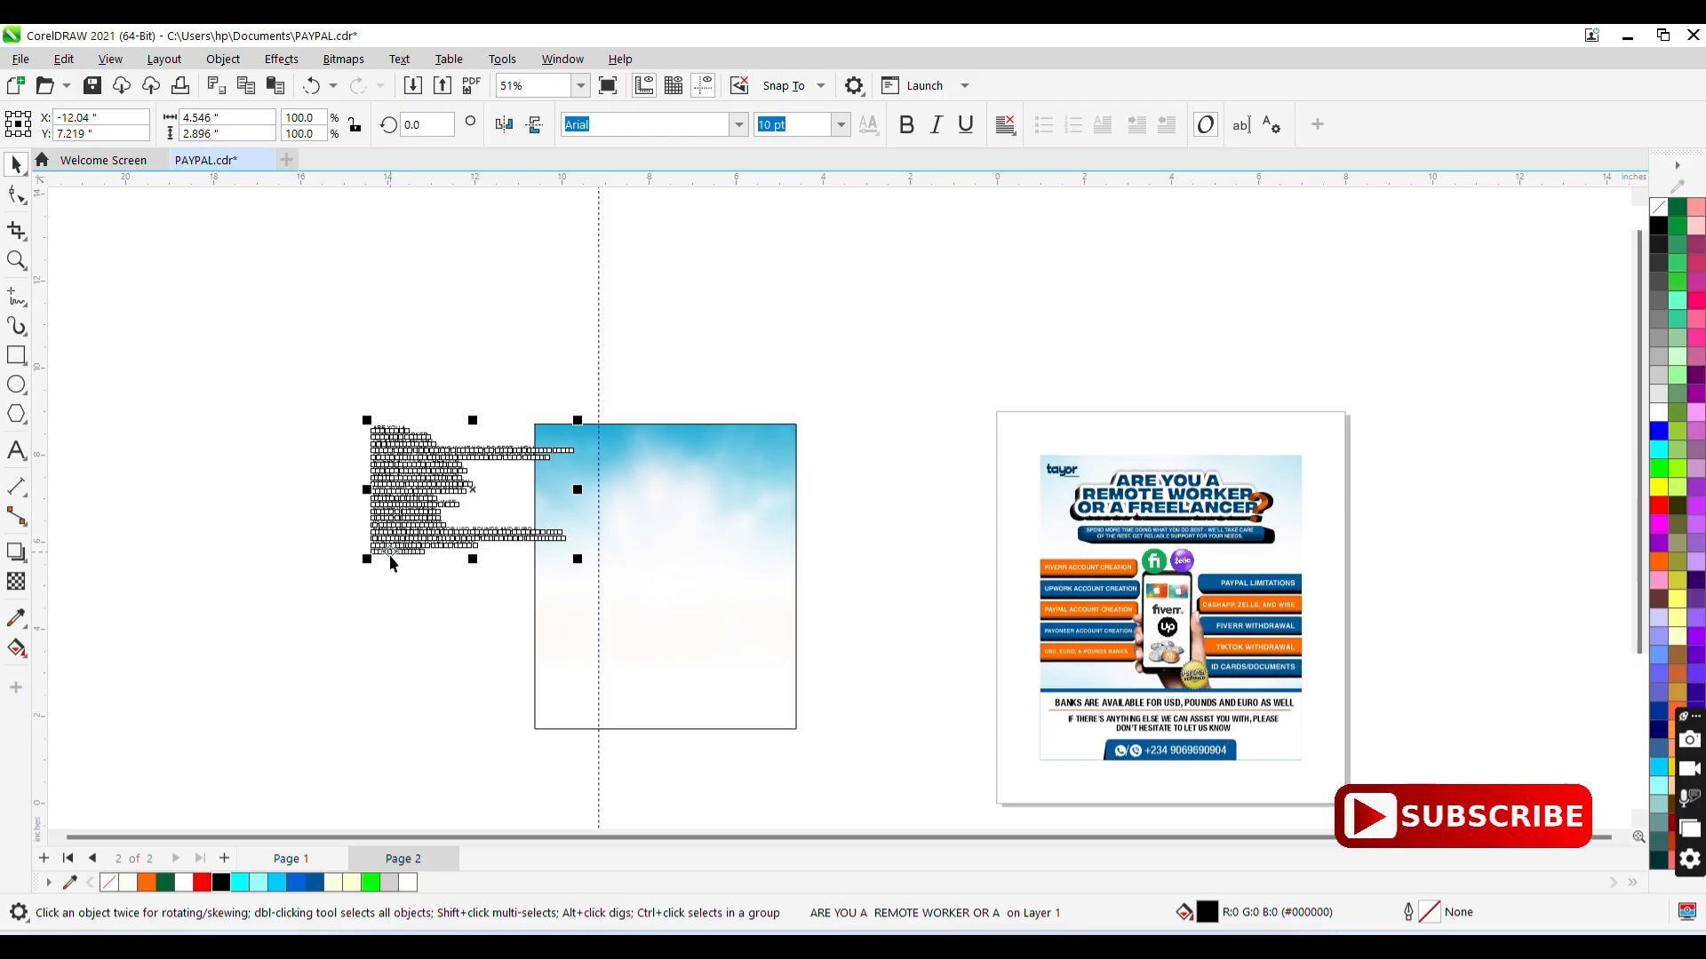
# - Cut the three lines "ARE YOU A REMOTE WORKER OR A FREELANCER?" out of the flyer text block
pyautogui.press('z')
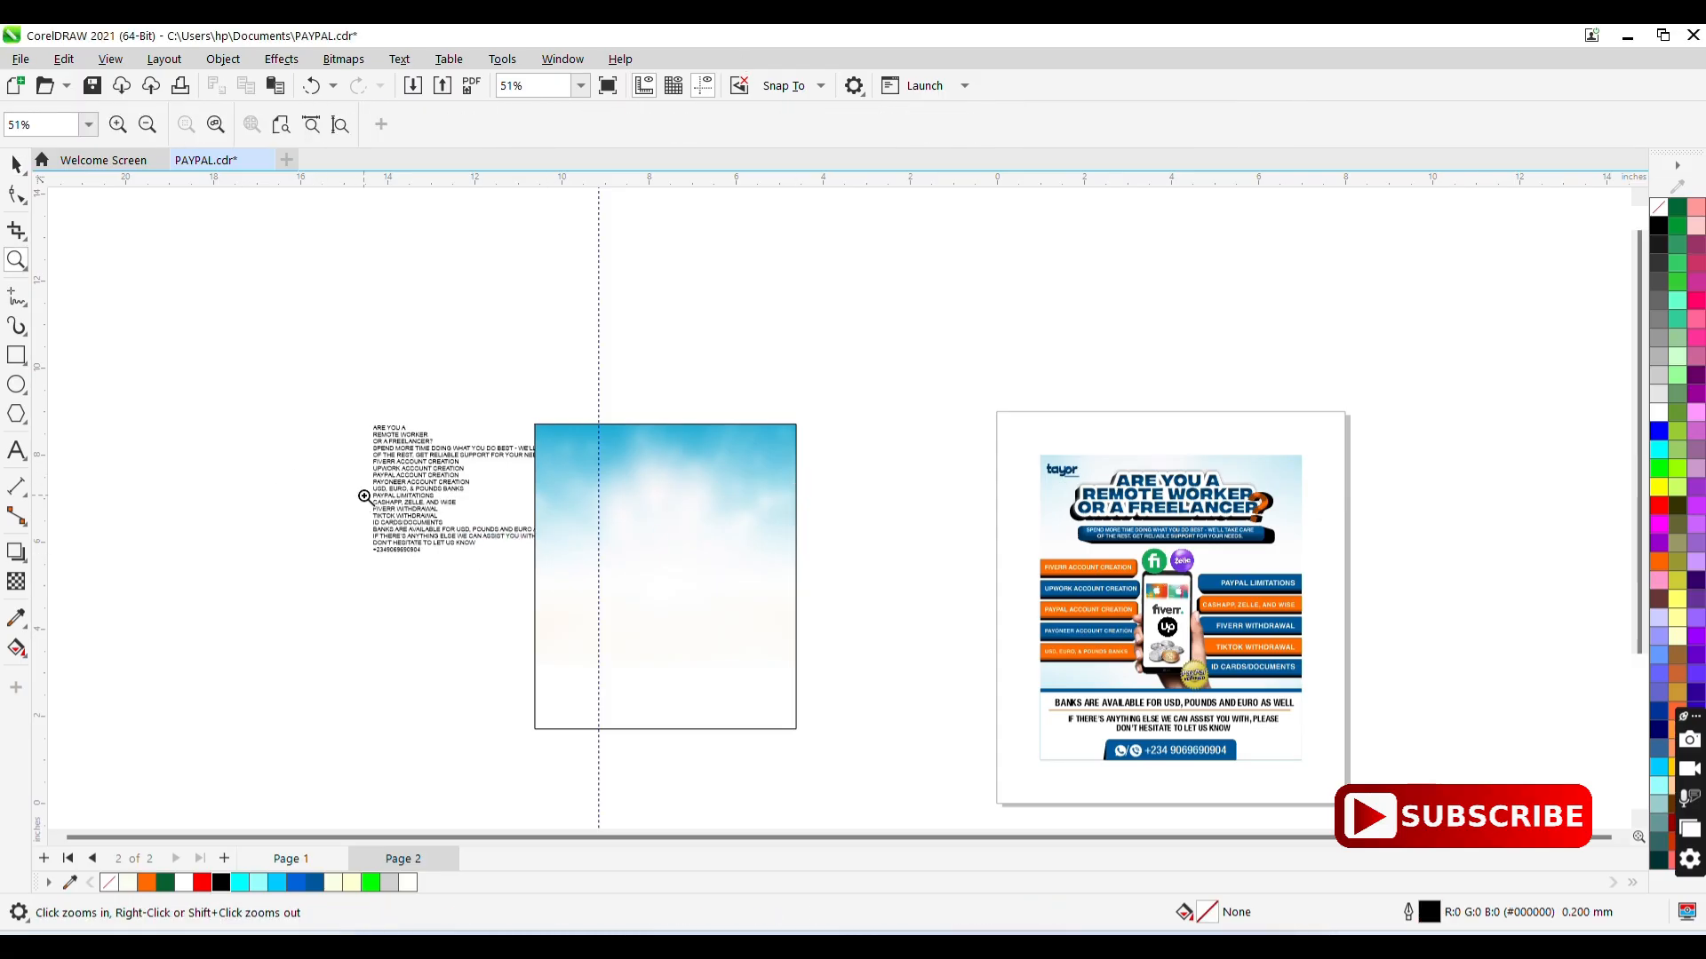
pyautogui.click(457, 518)
pyautogui.press('space')
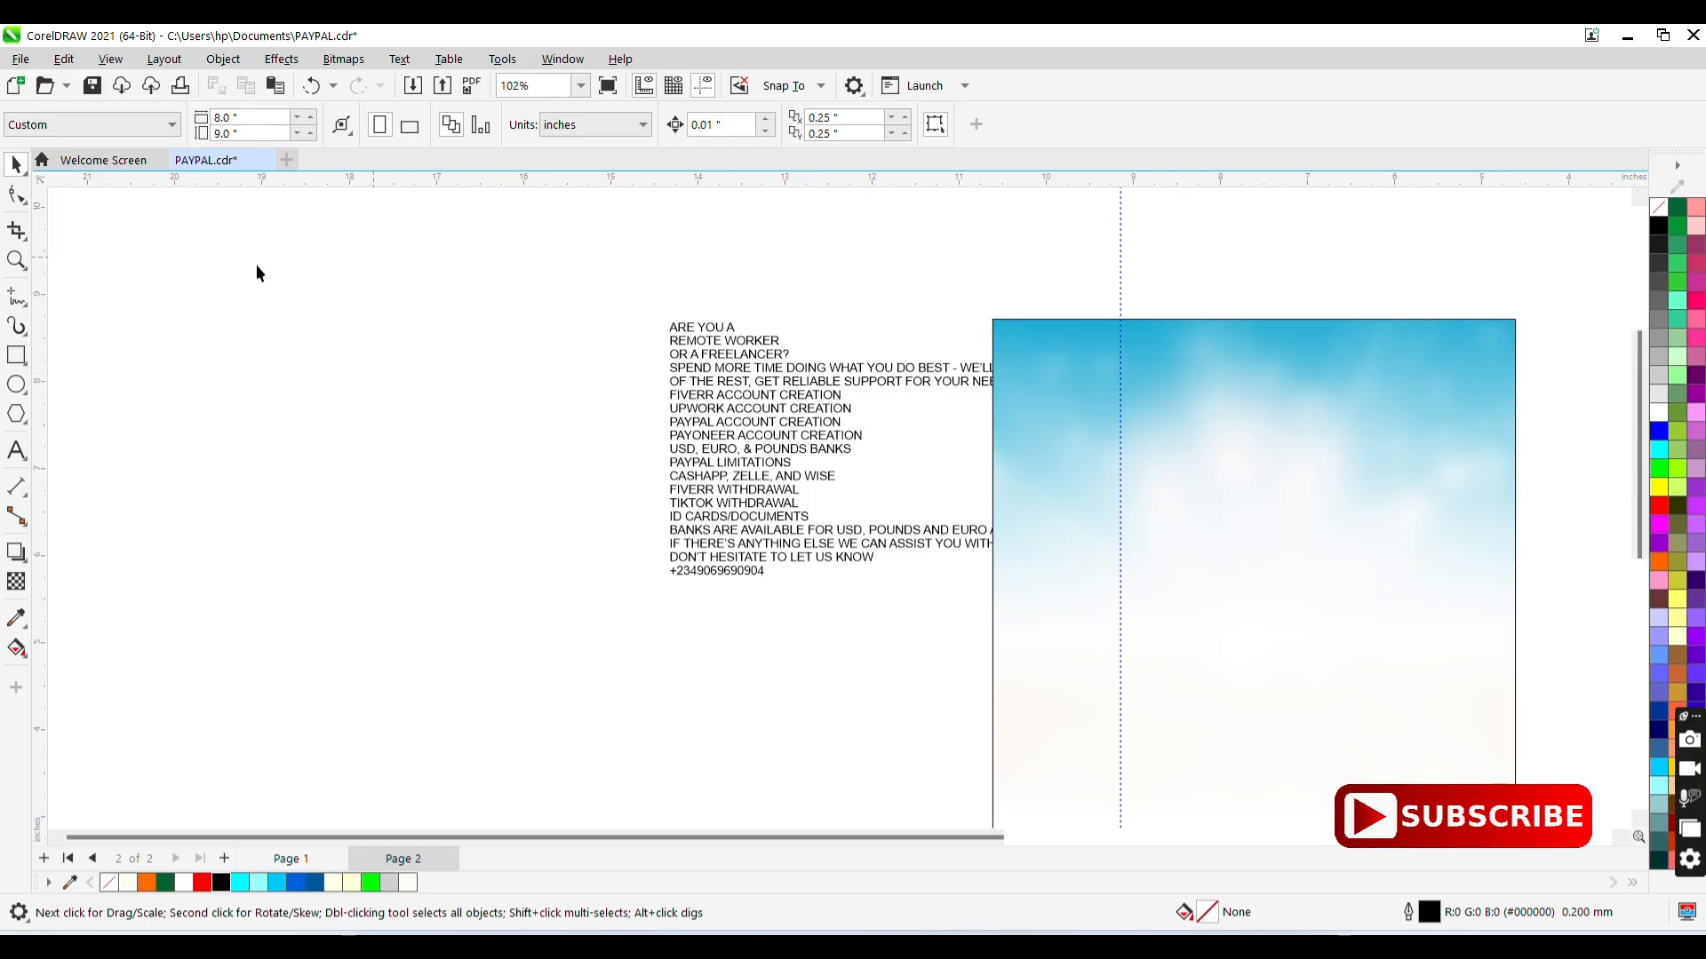
pyautogui.click(17, 451)
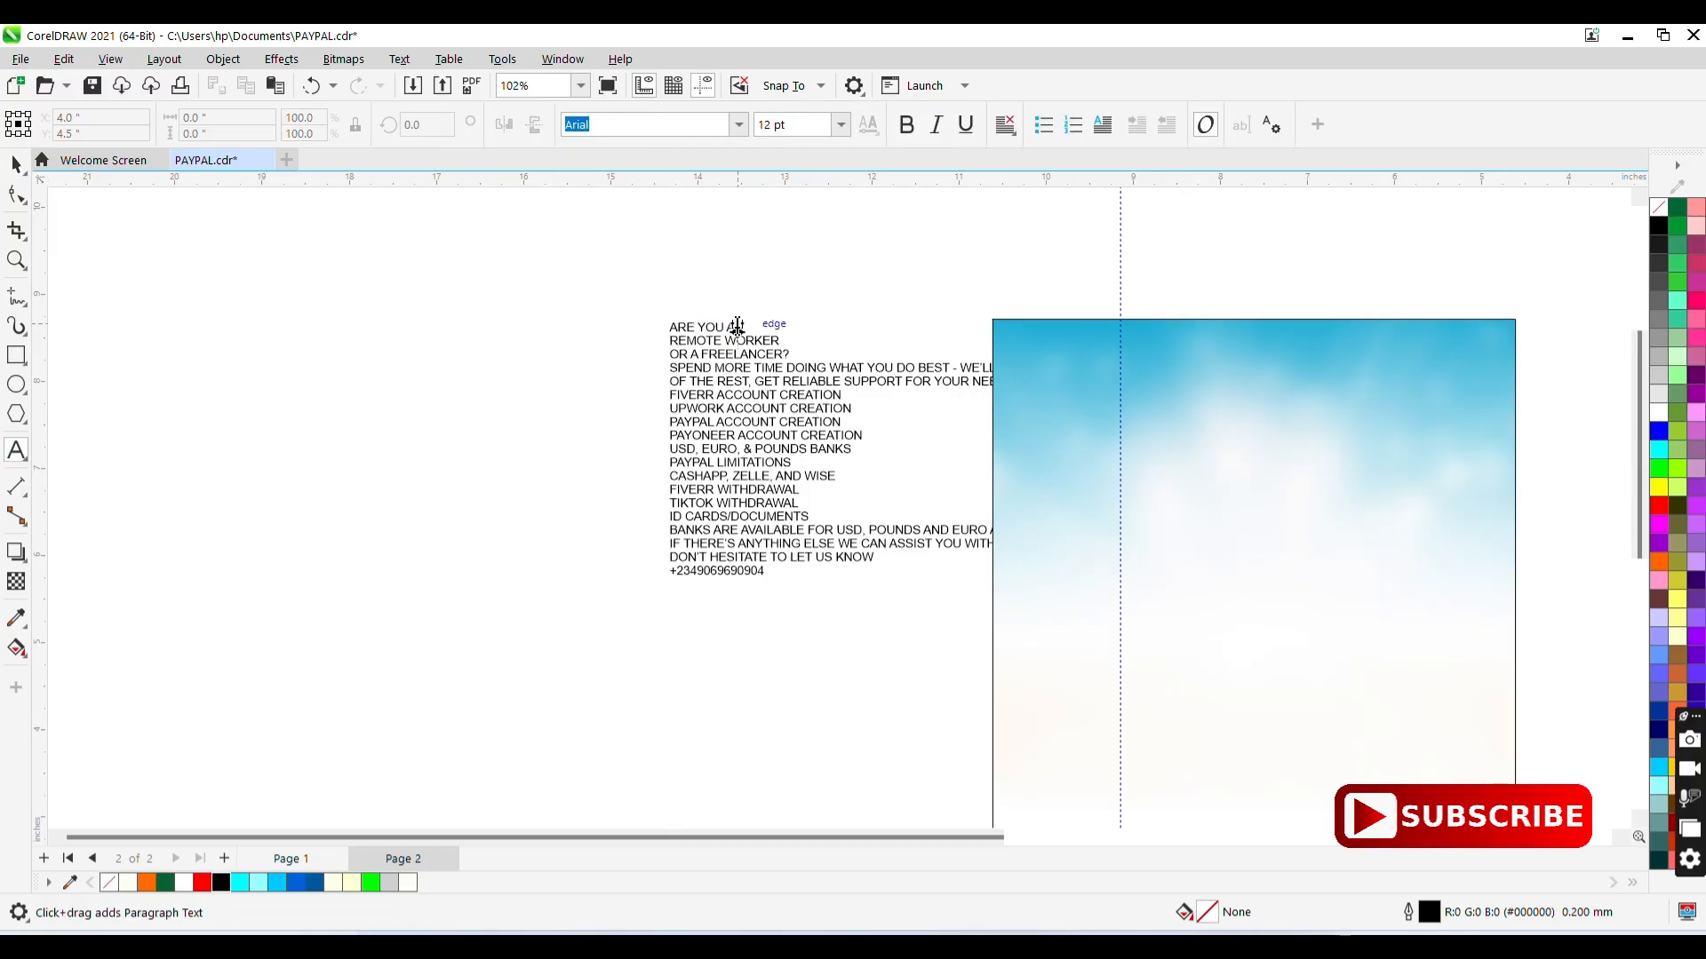
pyautogui.moveTo(686, 328); pyautogui.dragTo(753, 341)
pyautogui.hotkey('ctrl', 'a')
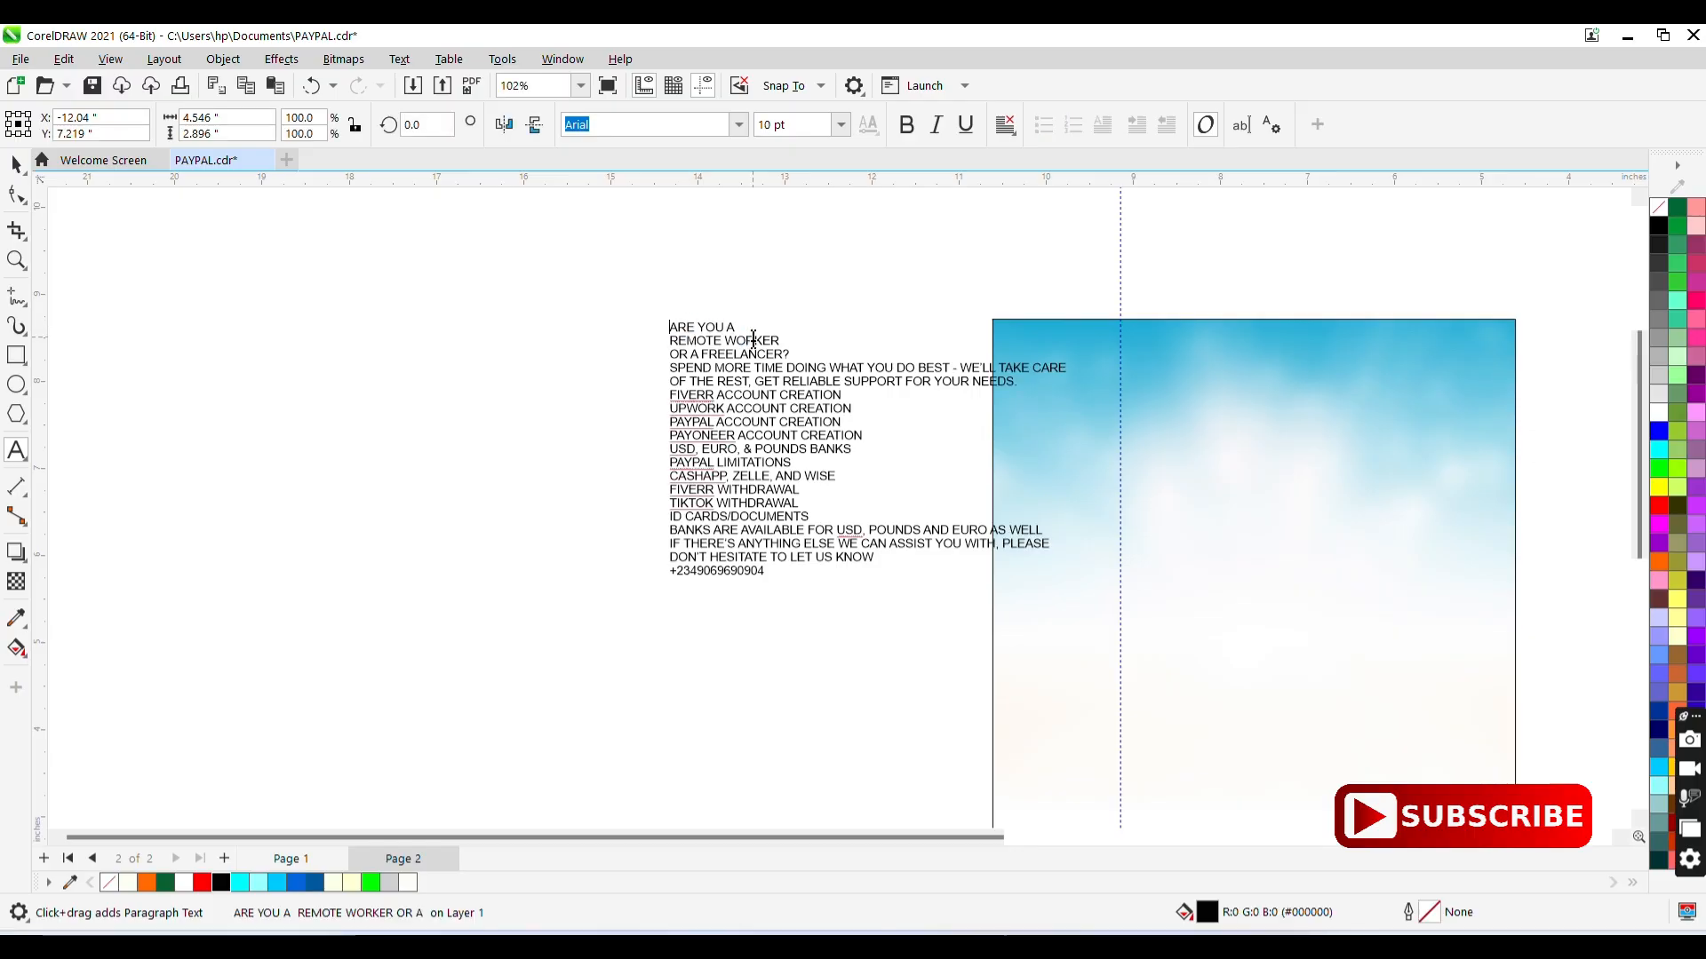
pyautogui.hotkey('ctrl', 'a')
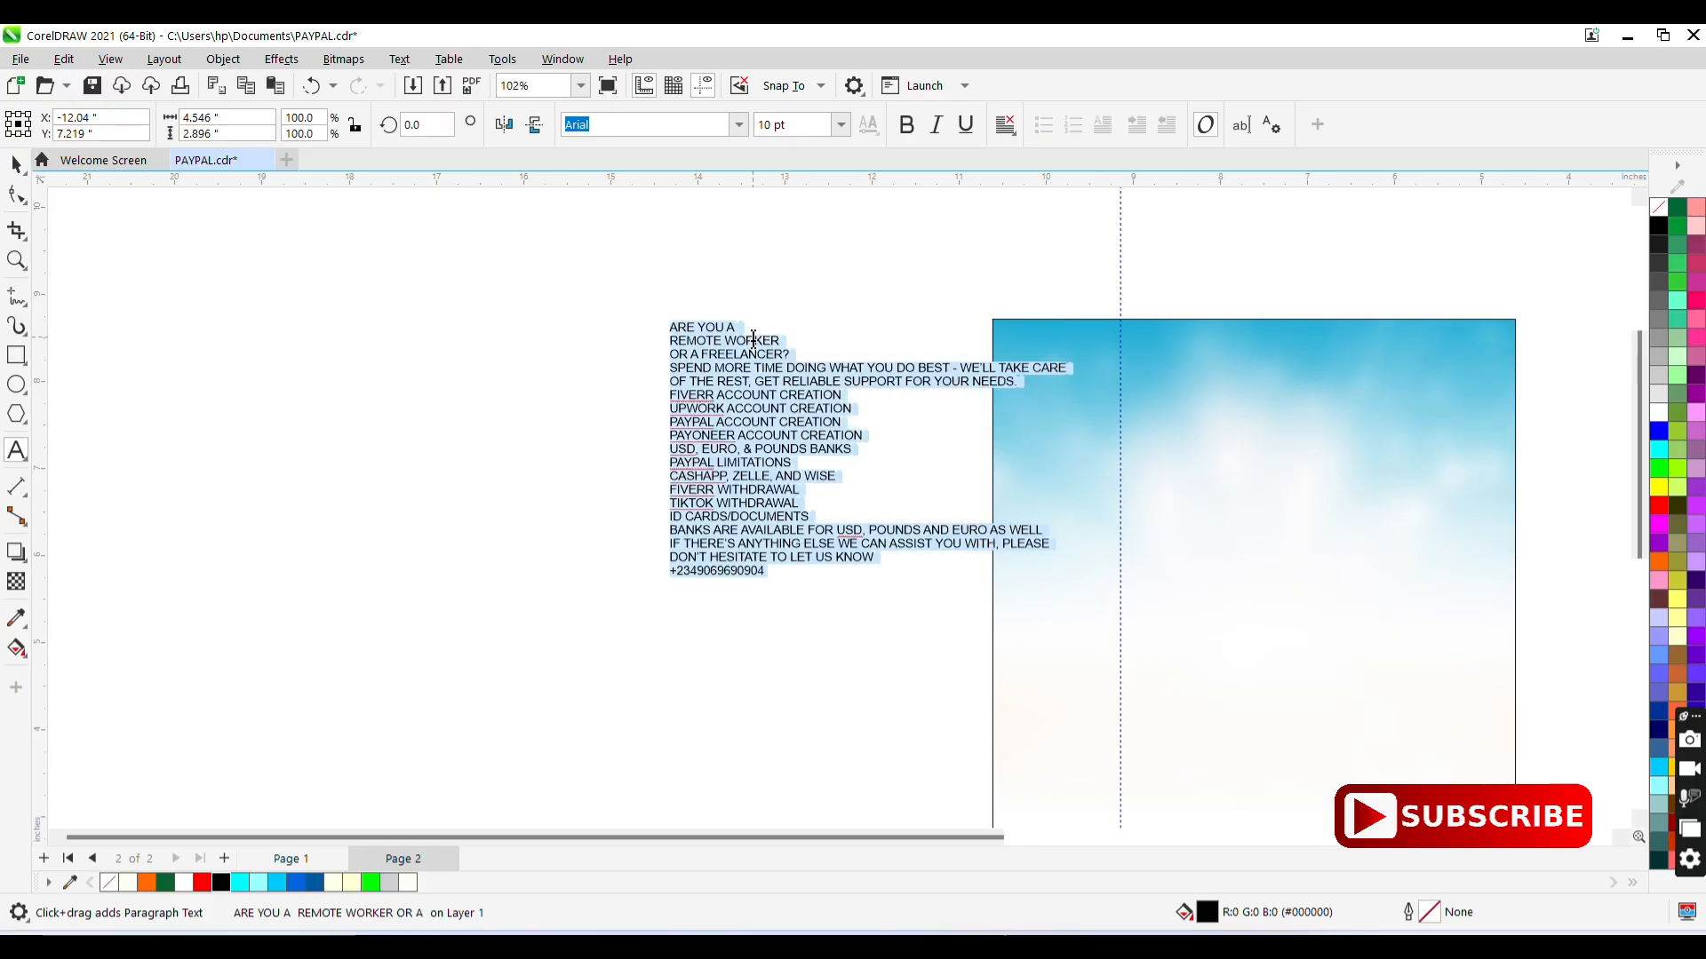
pyautogui.click(721, 340)
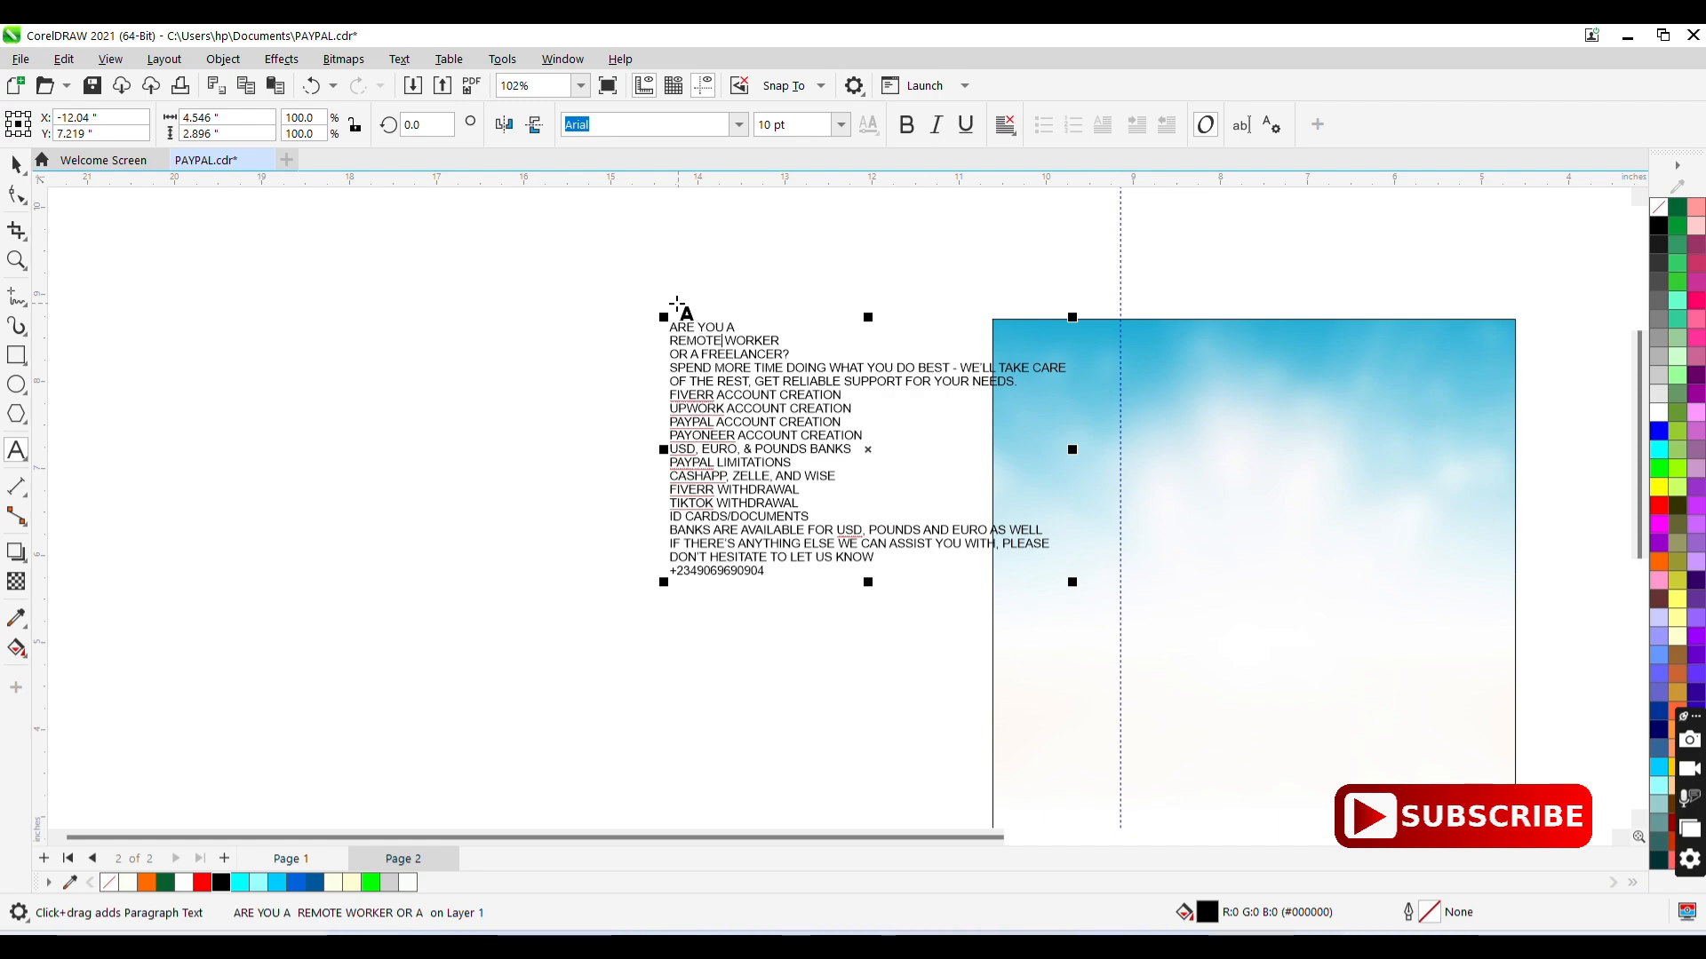
pyautogui.moveTo(741, 348); pyautogui.dragTo(802, 353)
pyautogui.hotkey('ctrl', 'c')
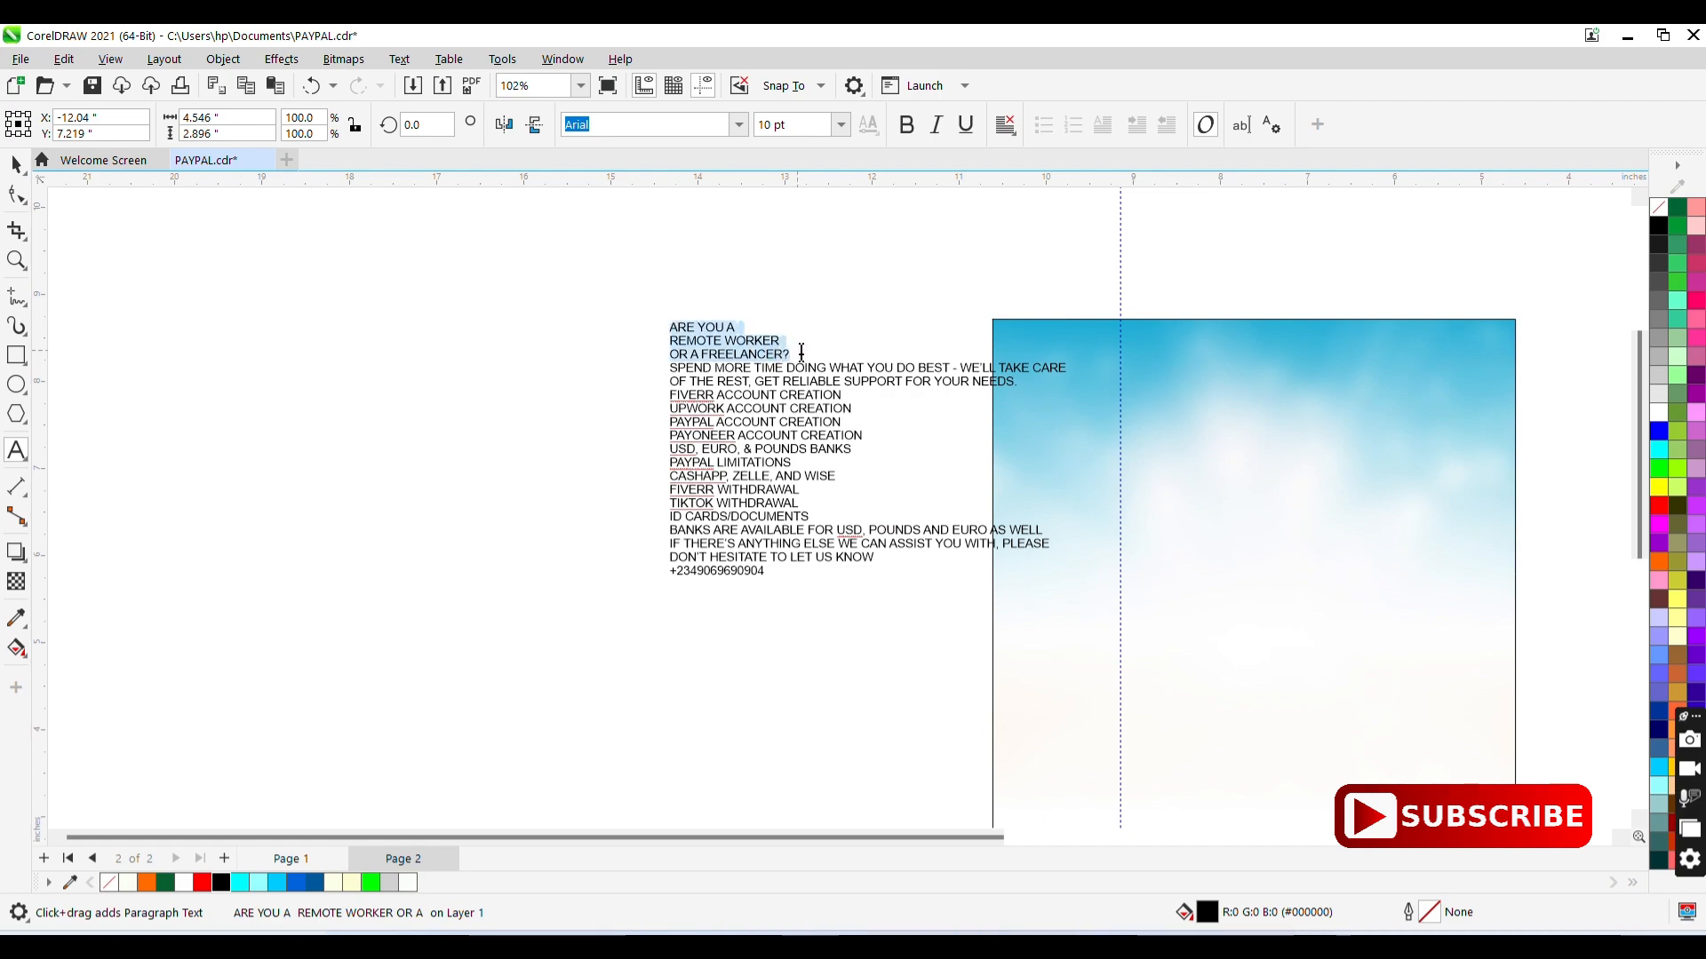
pyautogui.press('Delete')
pyautogui.click(1059, 375)
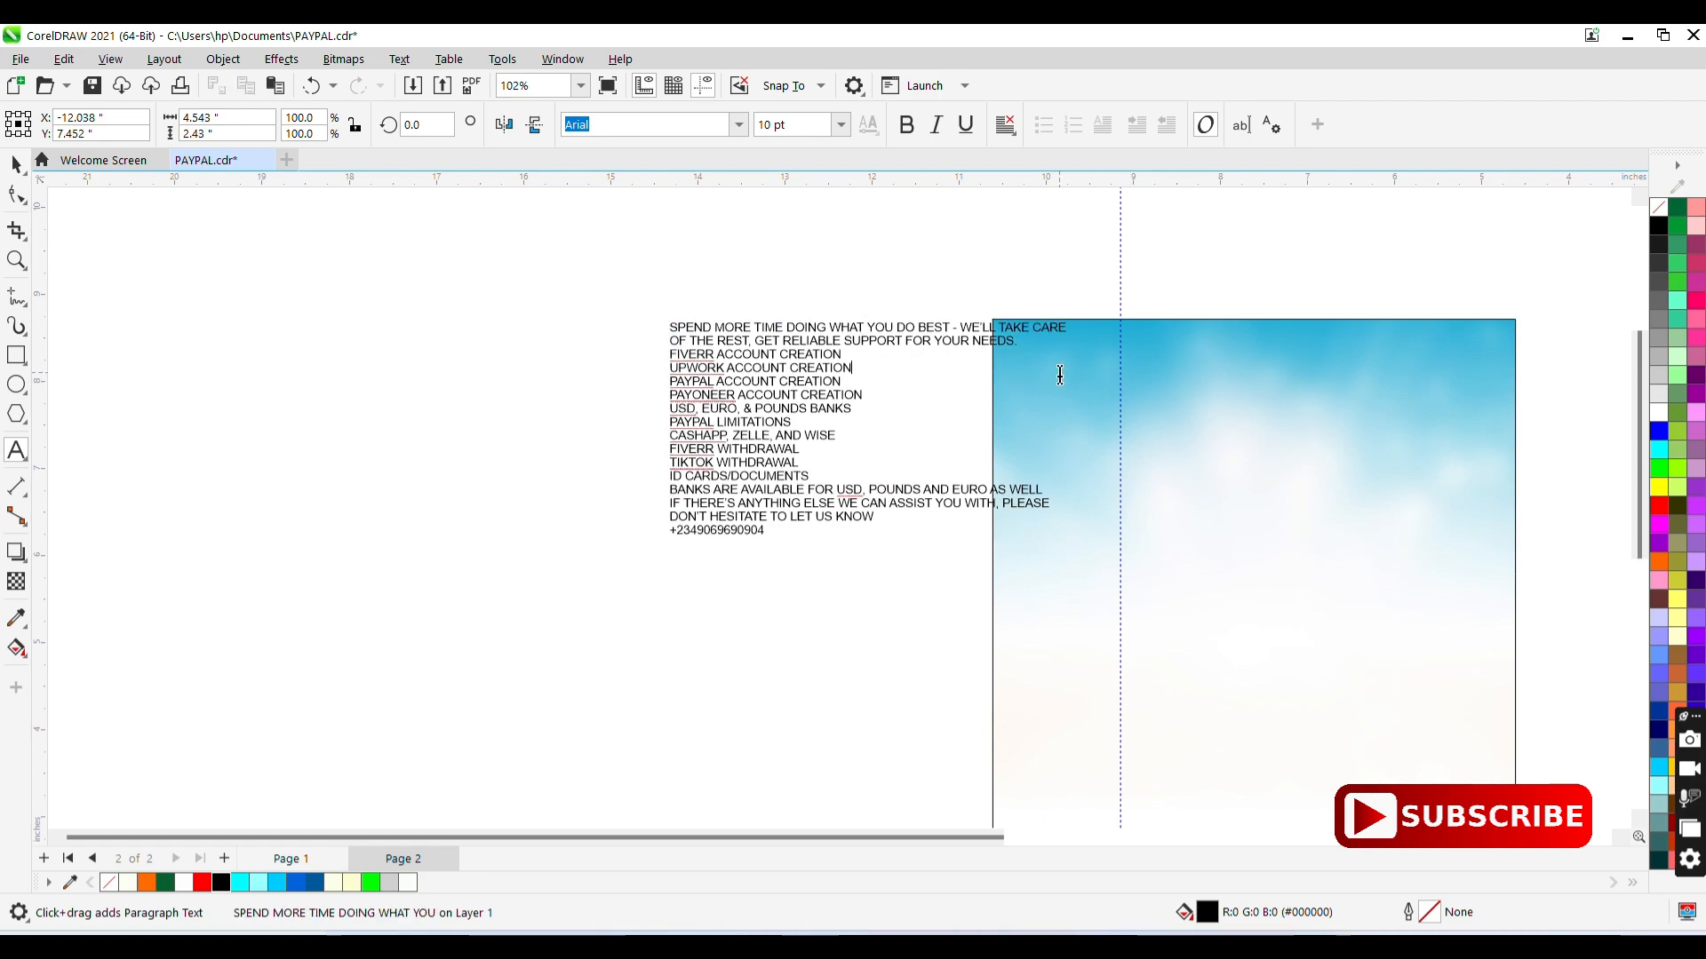
pyautogui.hotkey('ctrl', 'v')
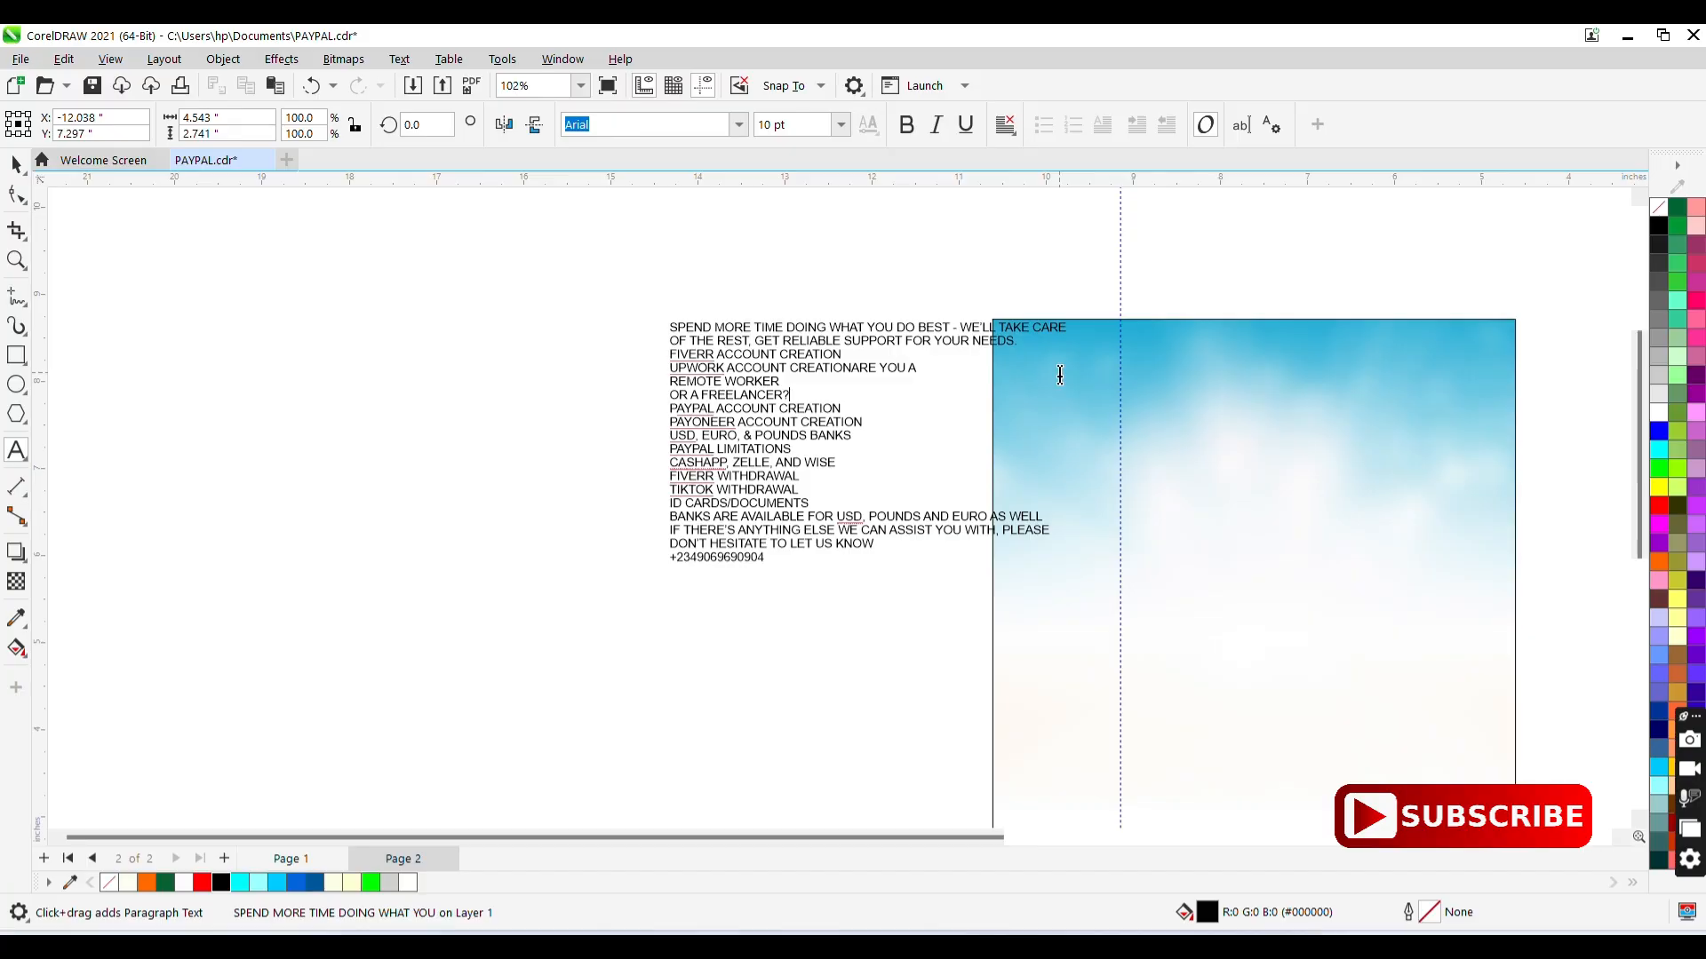
pyautogui.hotkey('ctrl', 'z')
# - Paste the cut headline lines as a separate text object in the empty area left of the flyer text block
pyautogui.click(407, 503)
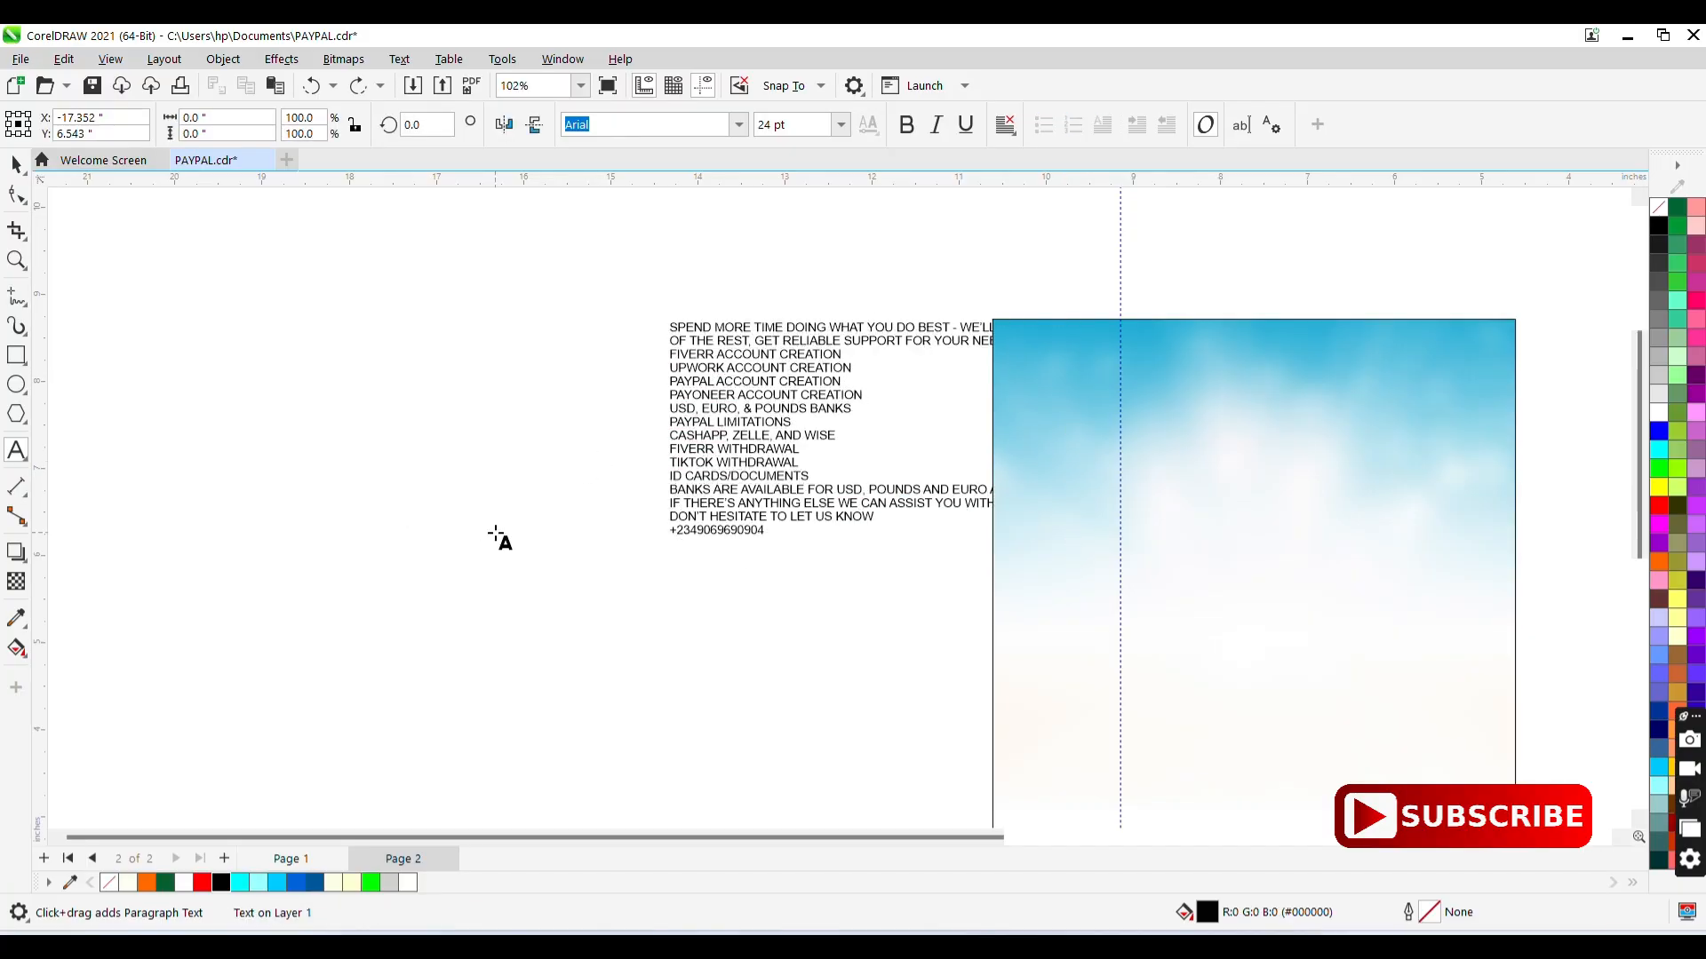
pyautogui.hotkey('ctrl', 'v')
pyautogui.hotkey('ctrl', 'space')
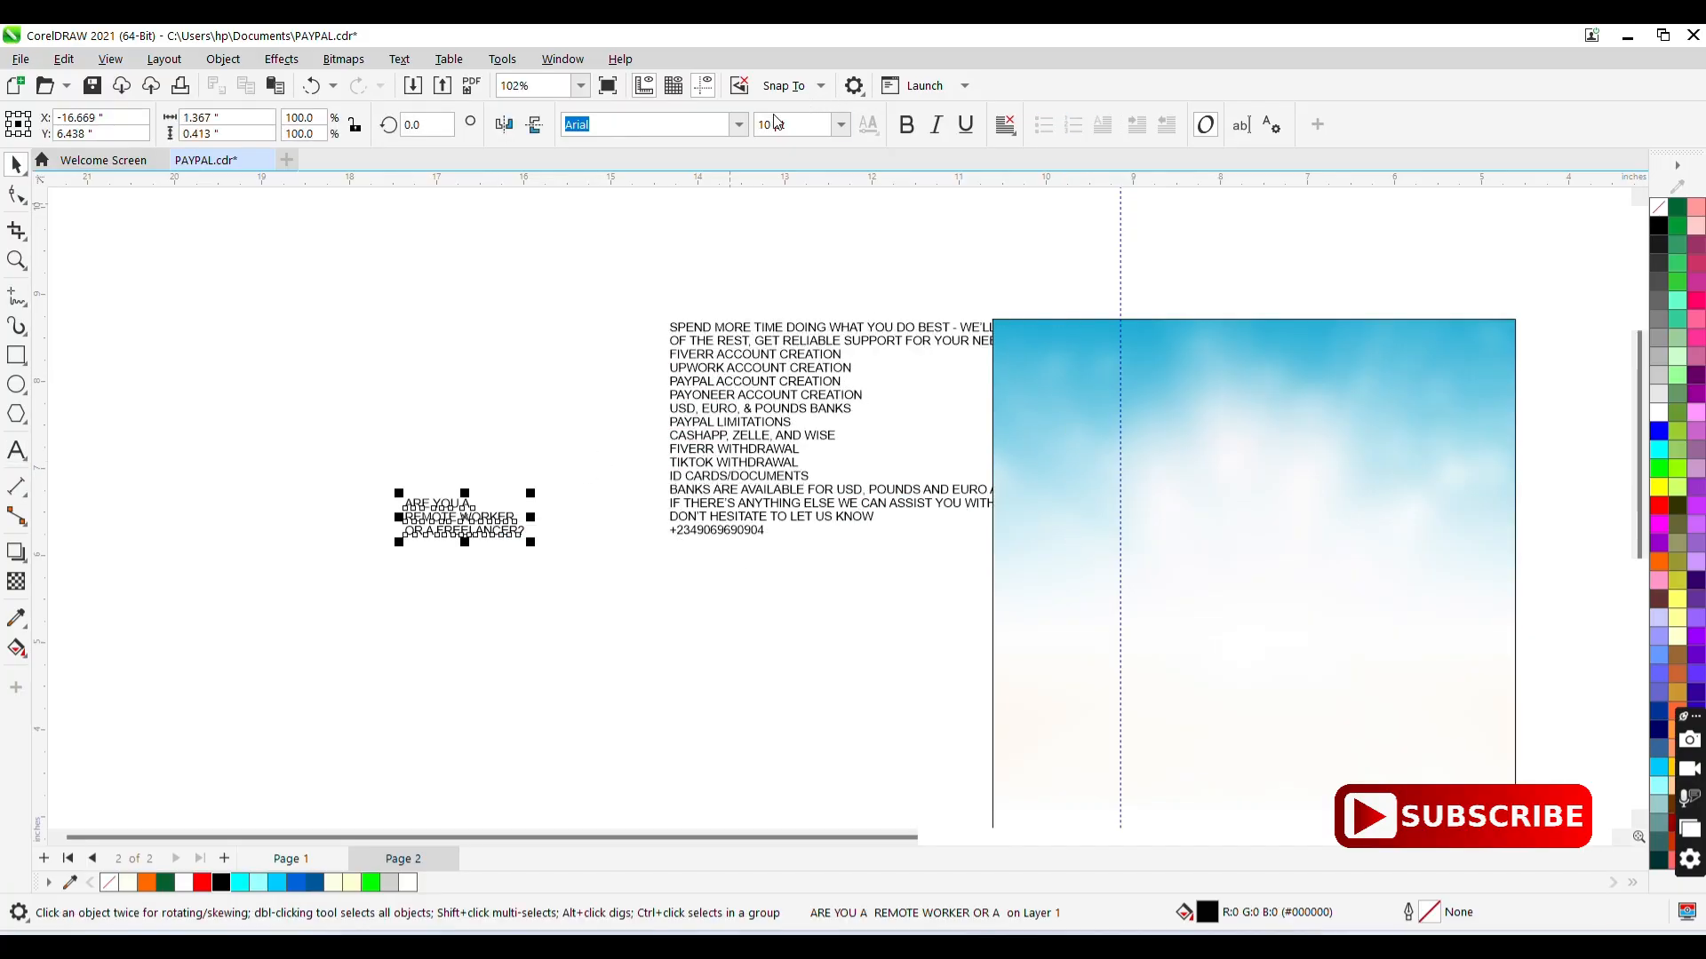
# - Set the headline's font to MADE Bruno
pyautogui.click(739, 128)
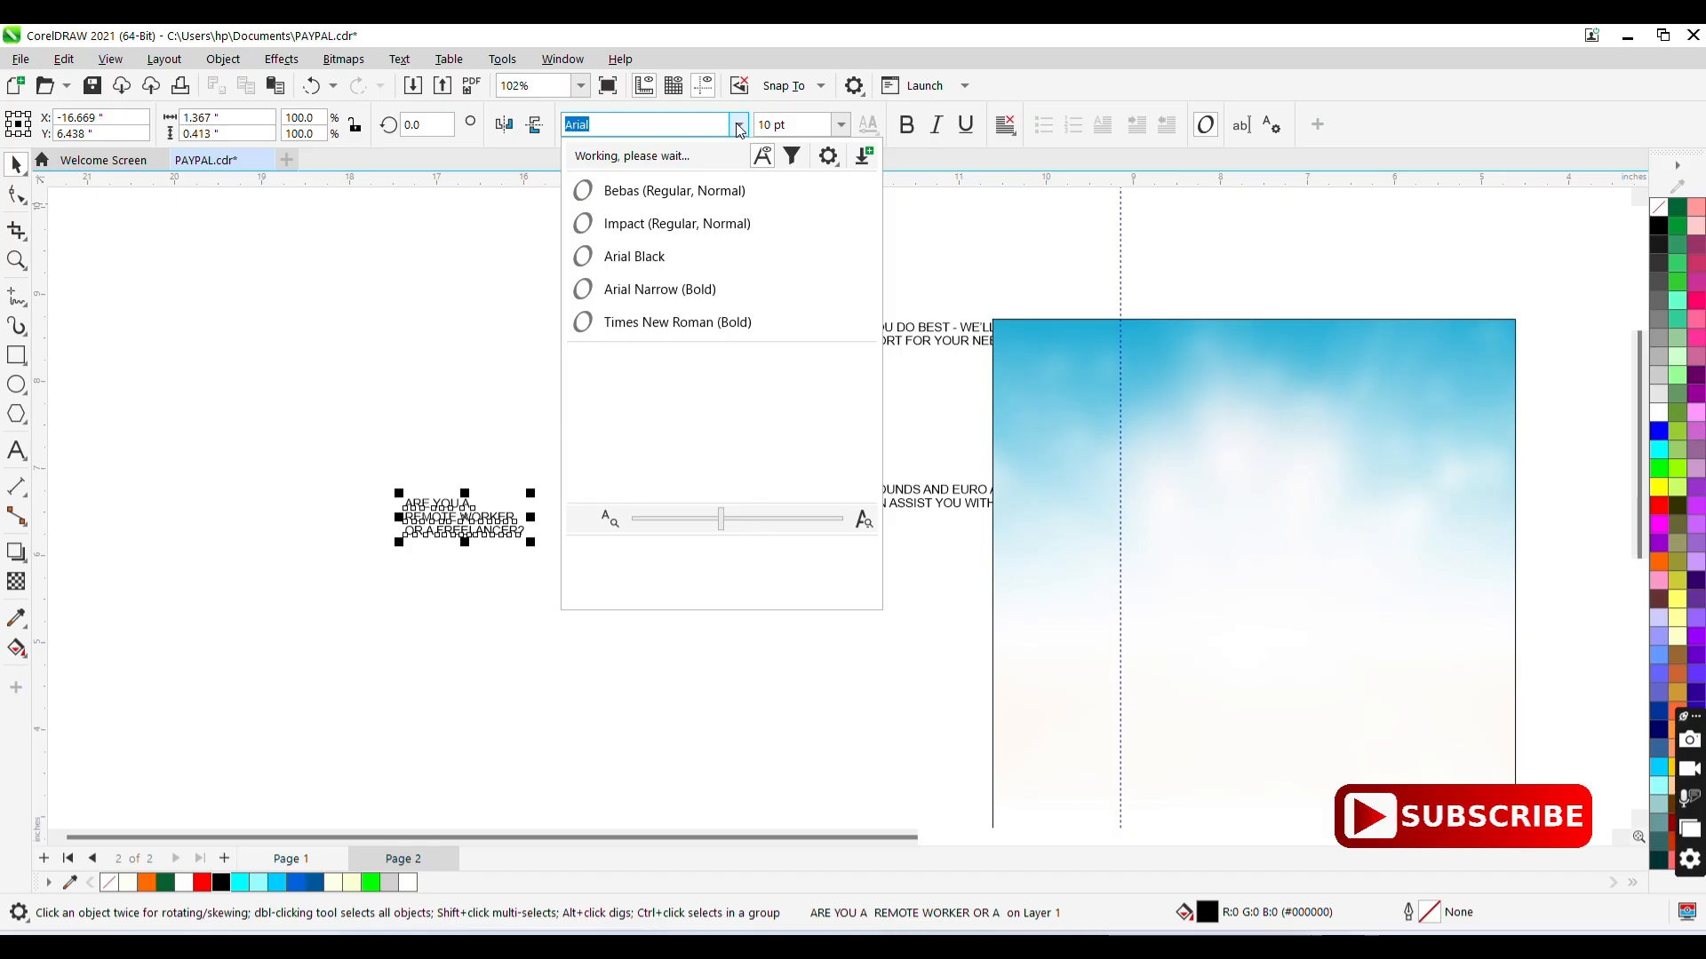
pyautogui.write('MAD')
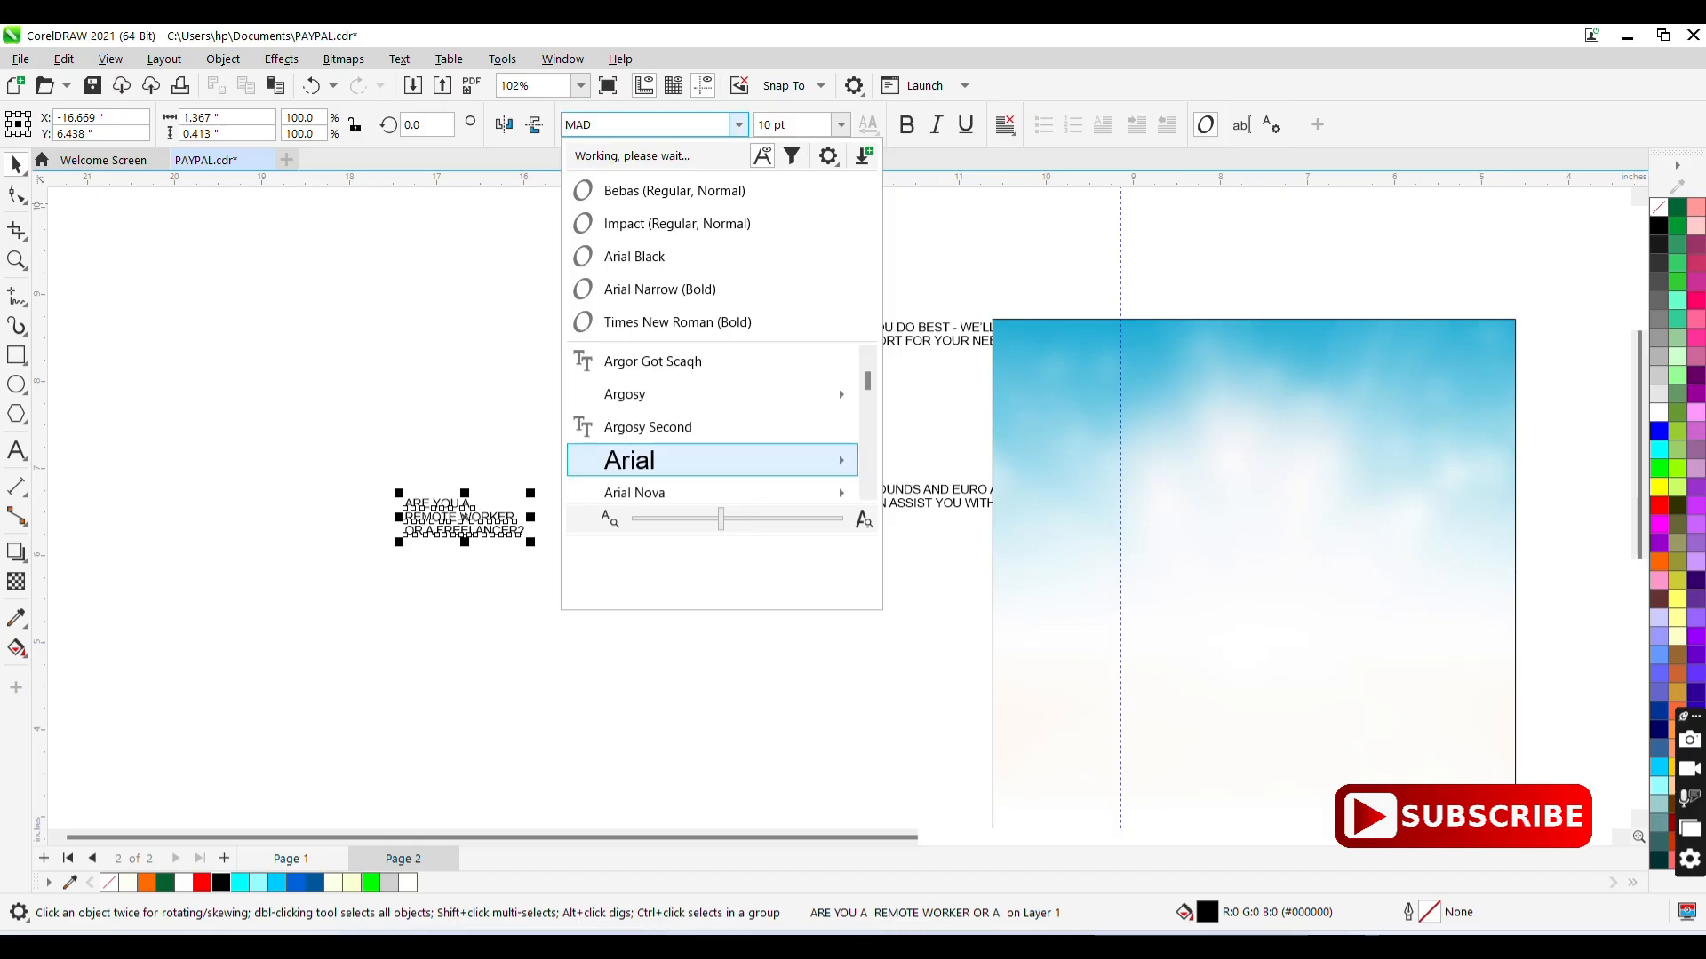
pyautogui.write('E Bruno')
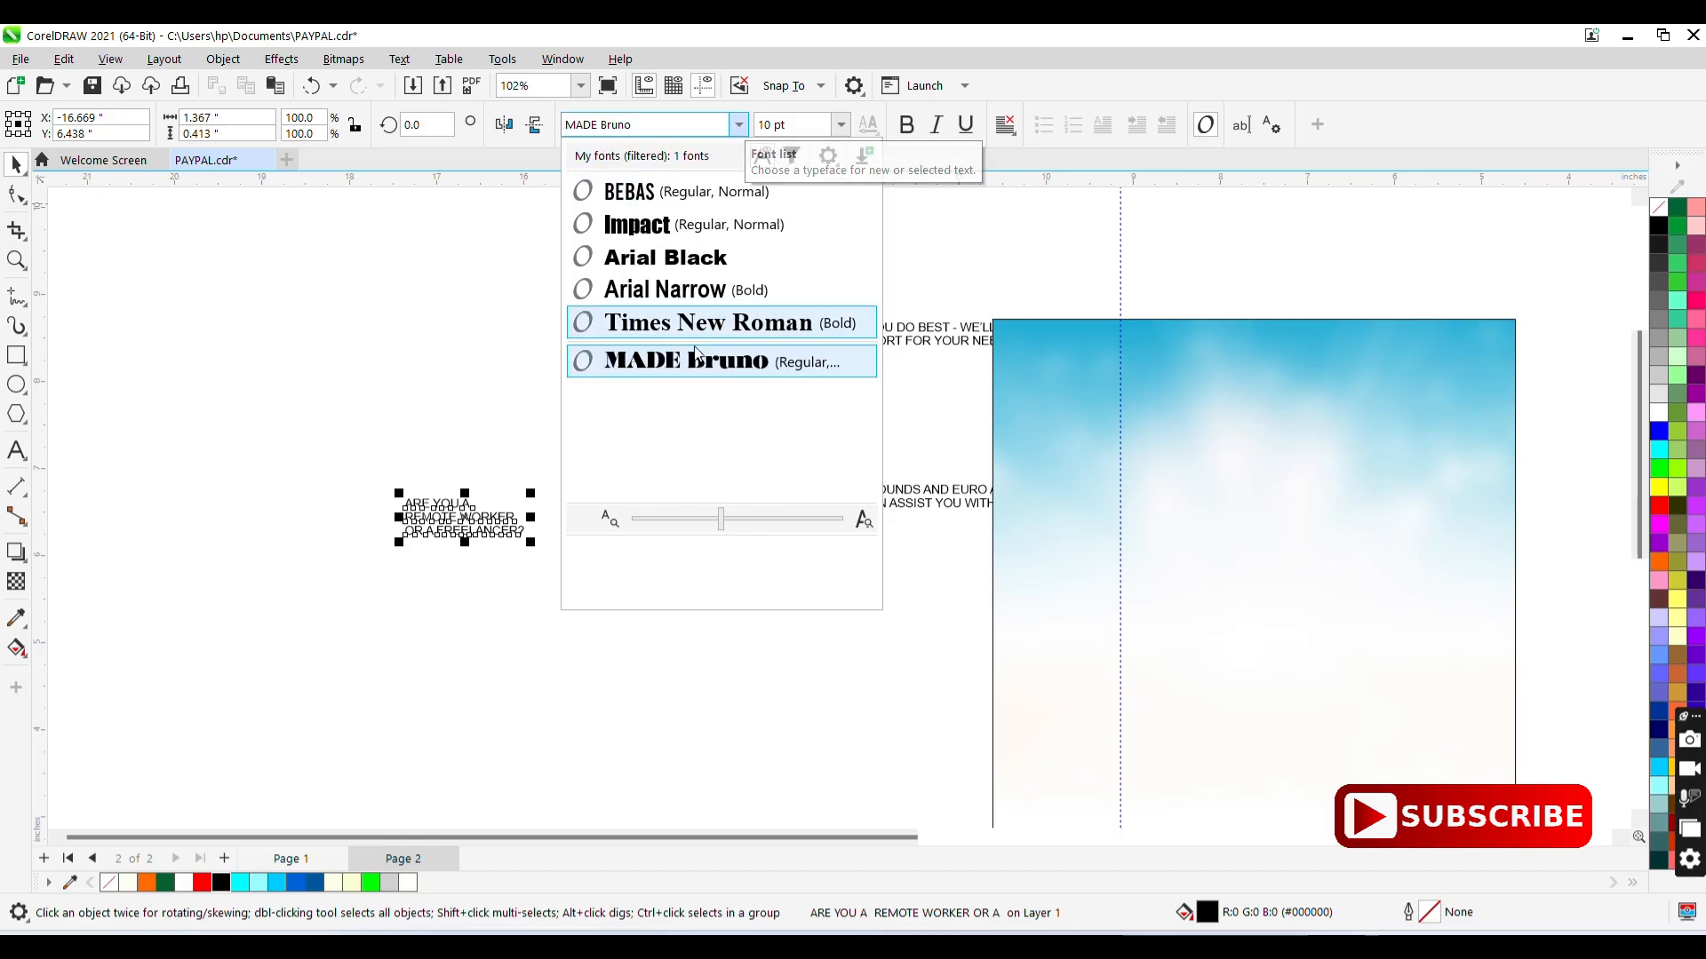
pyautogui.click(697, 360)
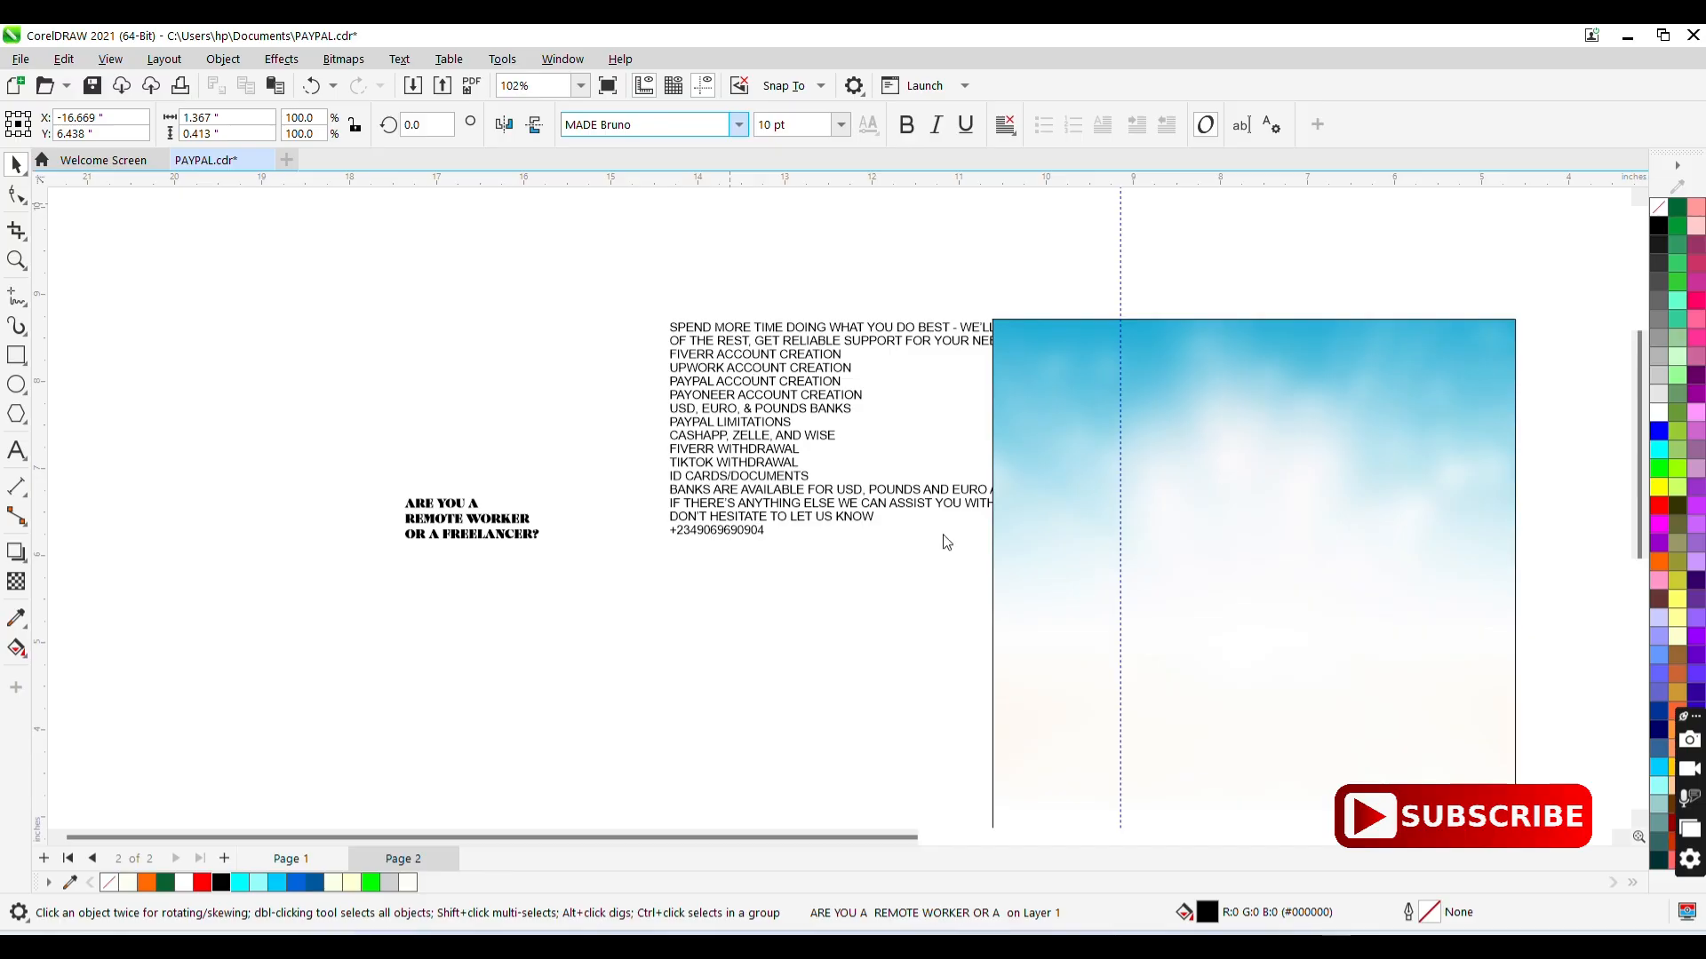
# - Check the font of the reference flyer's headline and set the new headline's font to Integral CF Heavy
pyautogui.press('z')
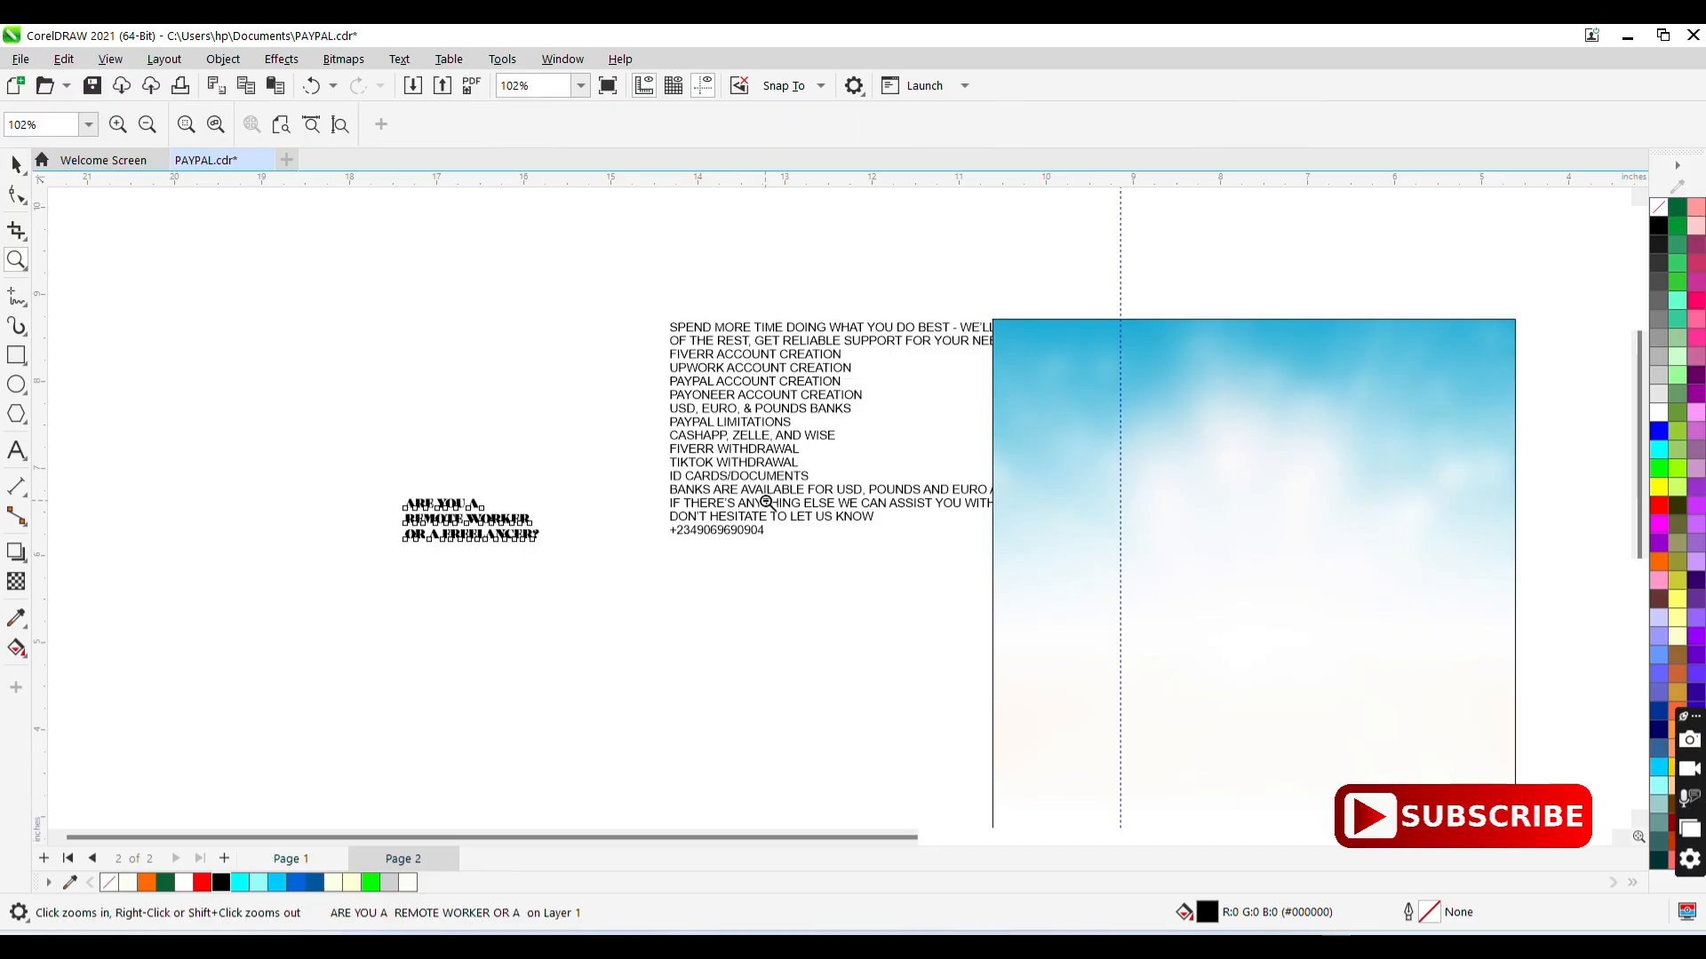
pyautogui.rightClick(765, 502)
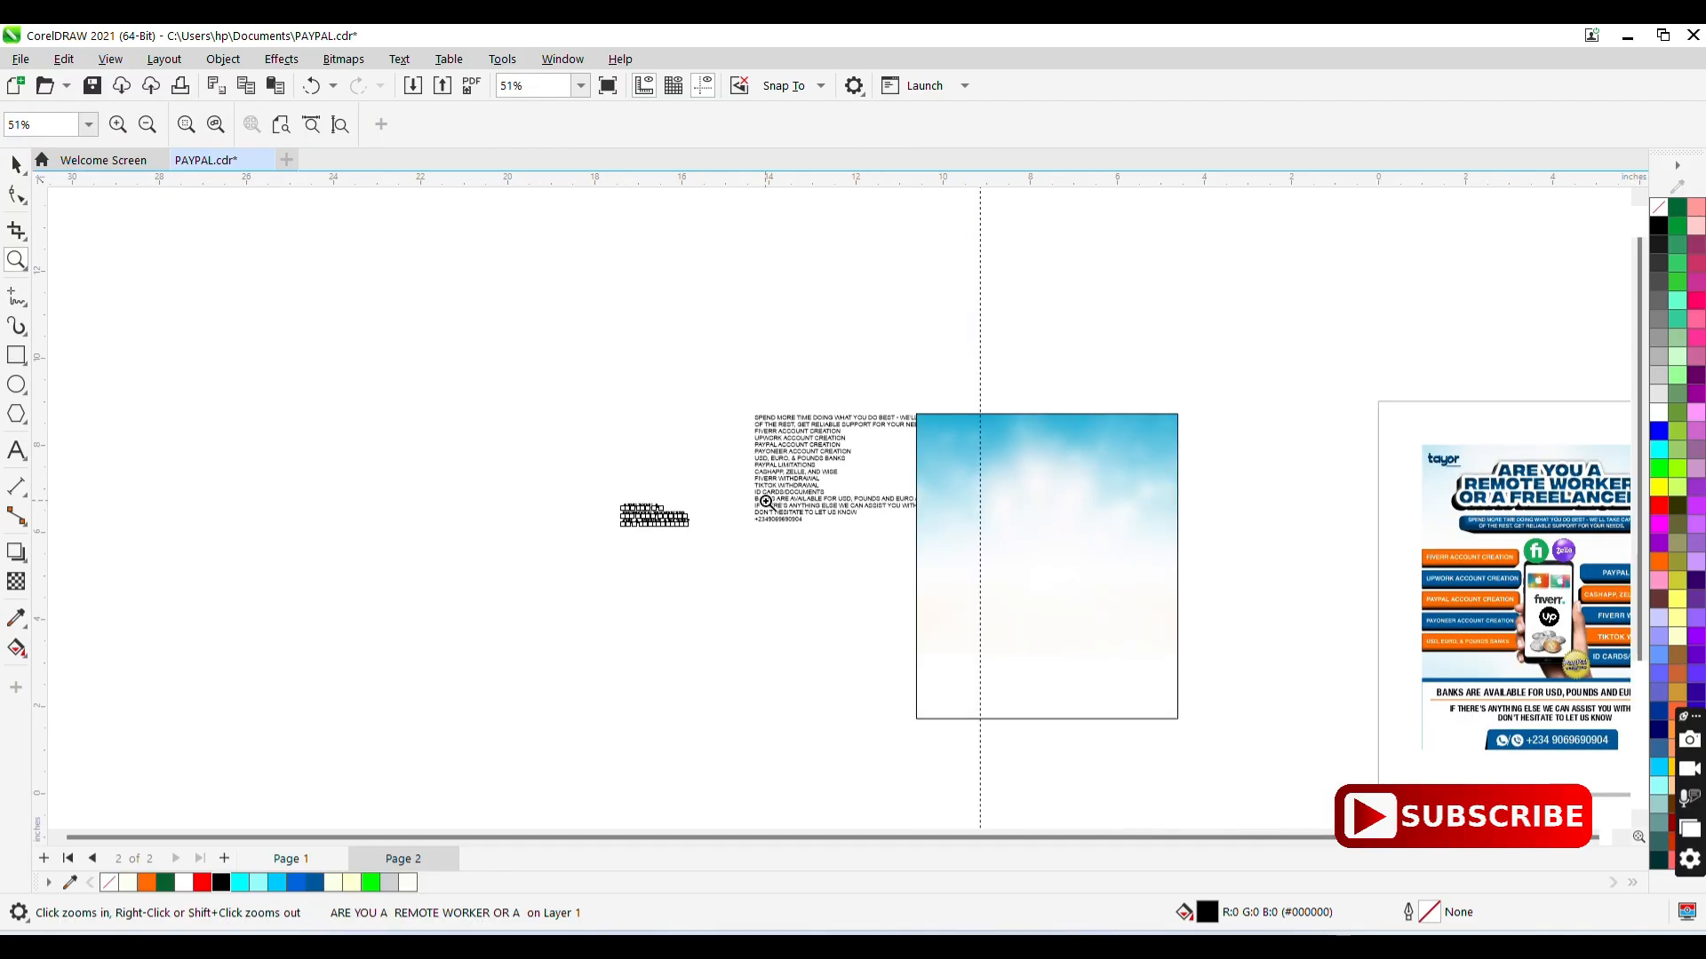
pyautogui.press('space')
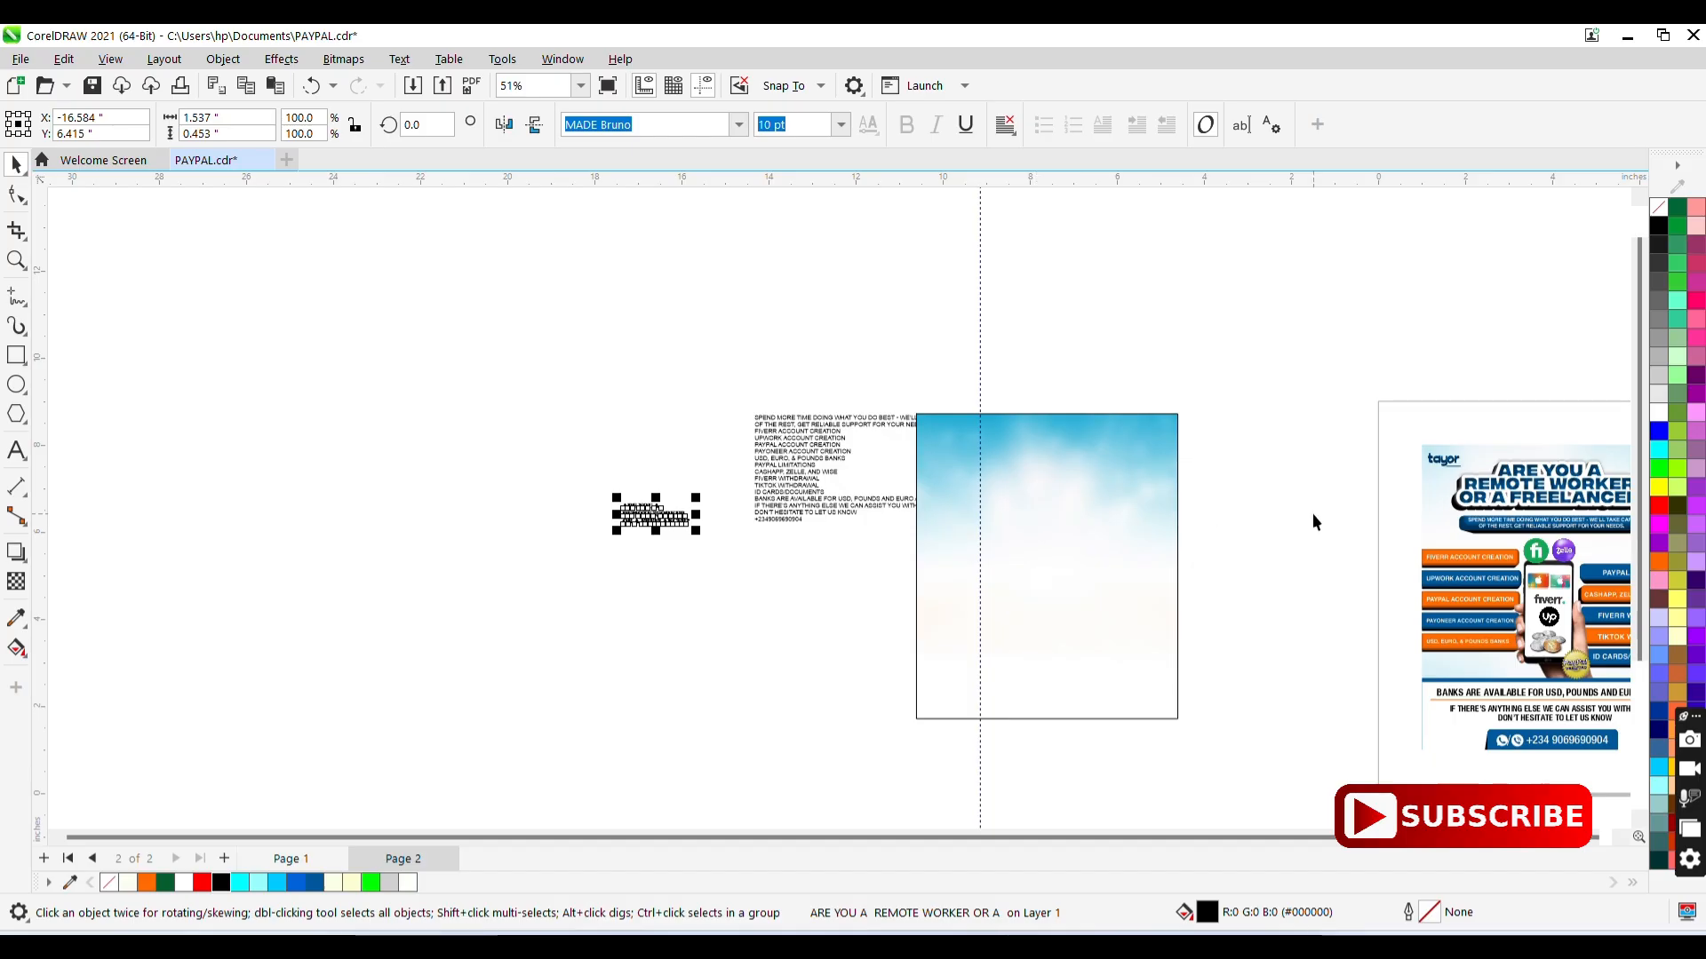
pyautogui.click(1518, 488)
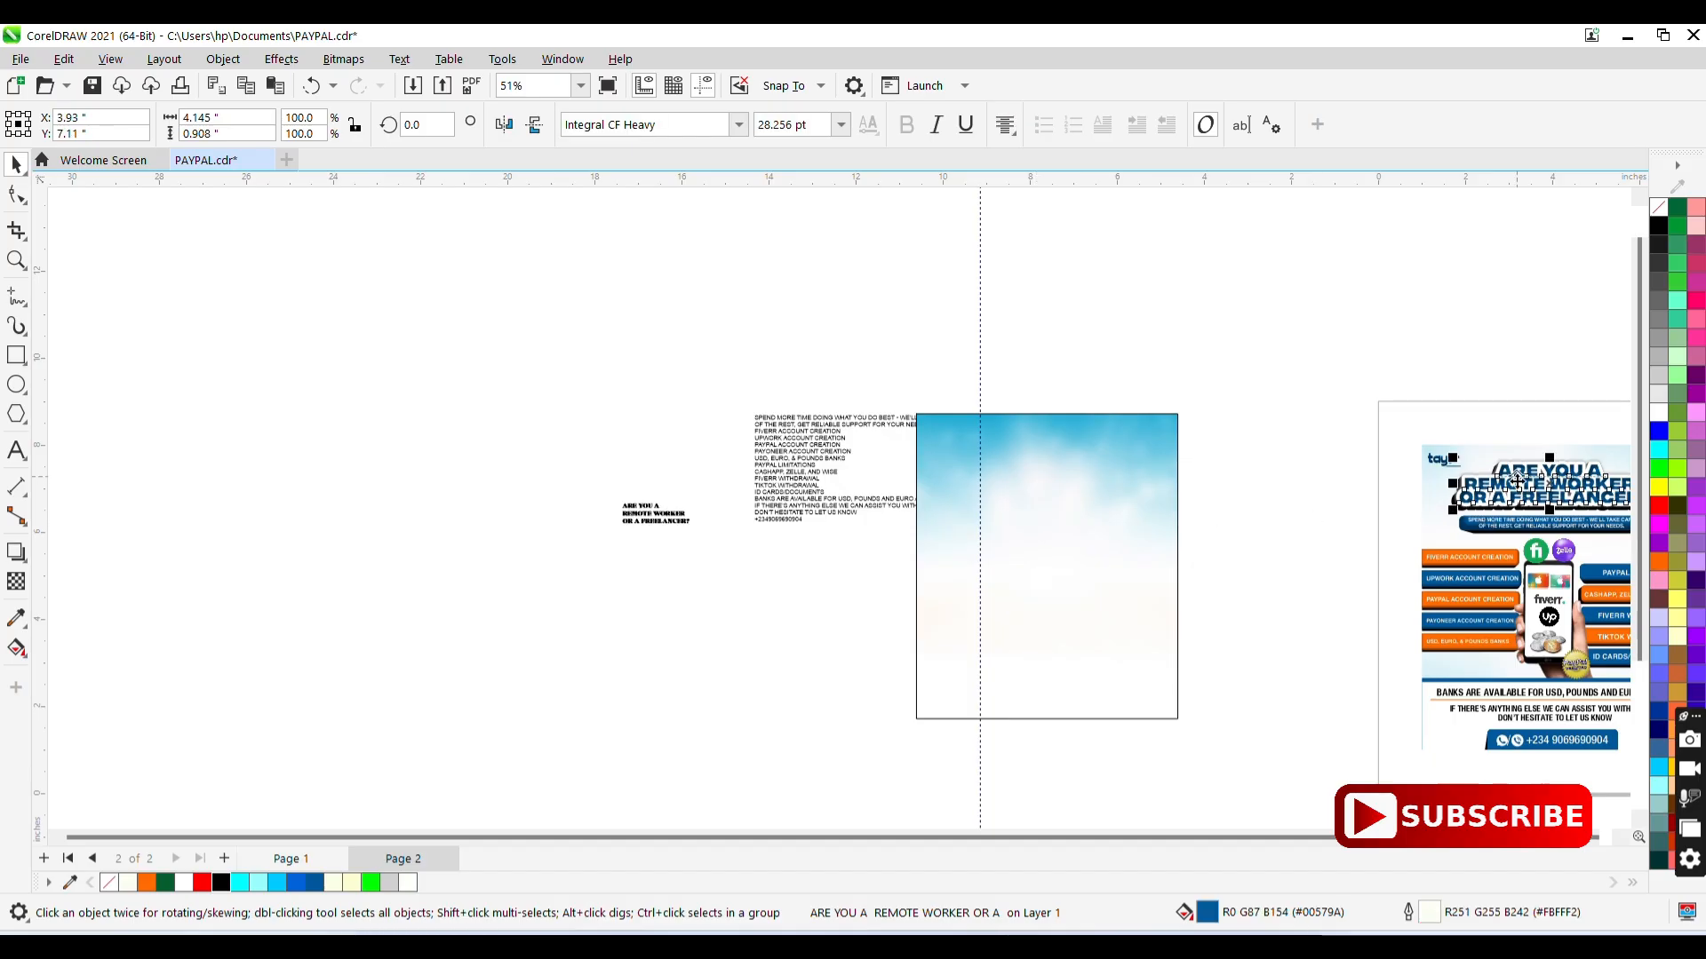
pyautogui.click(641, 524)
pyautogui.click(728, 128)
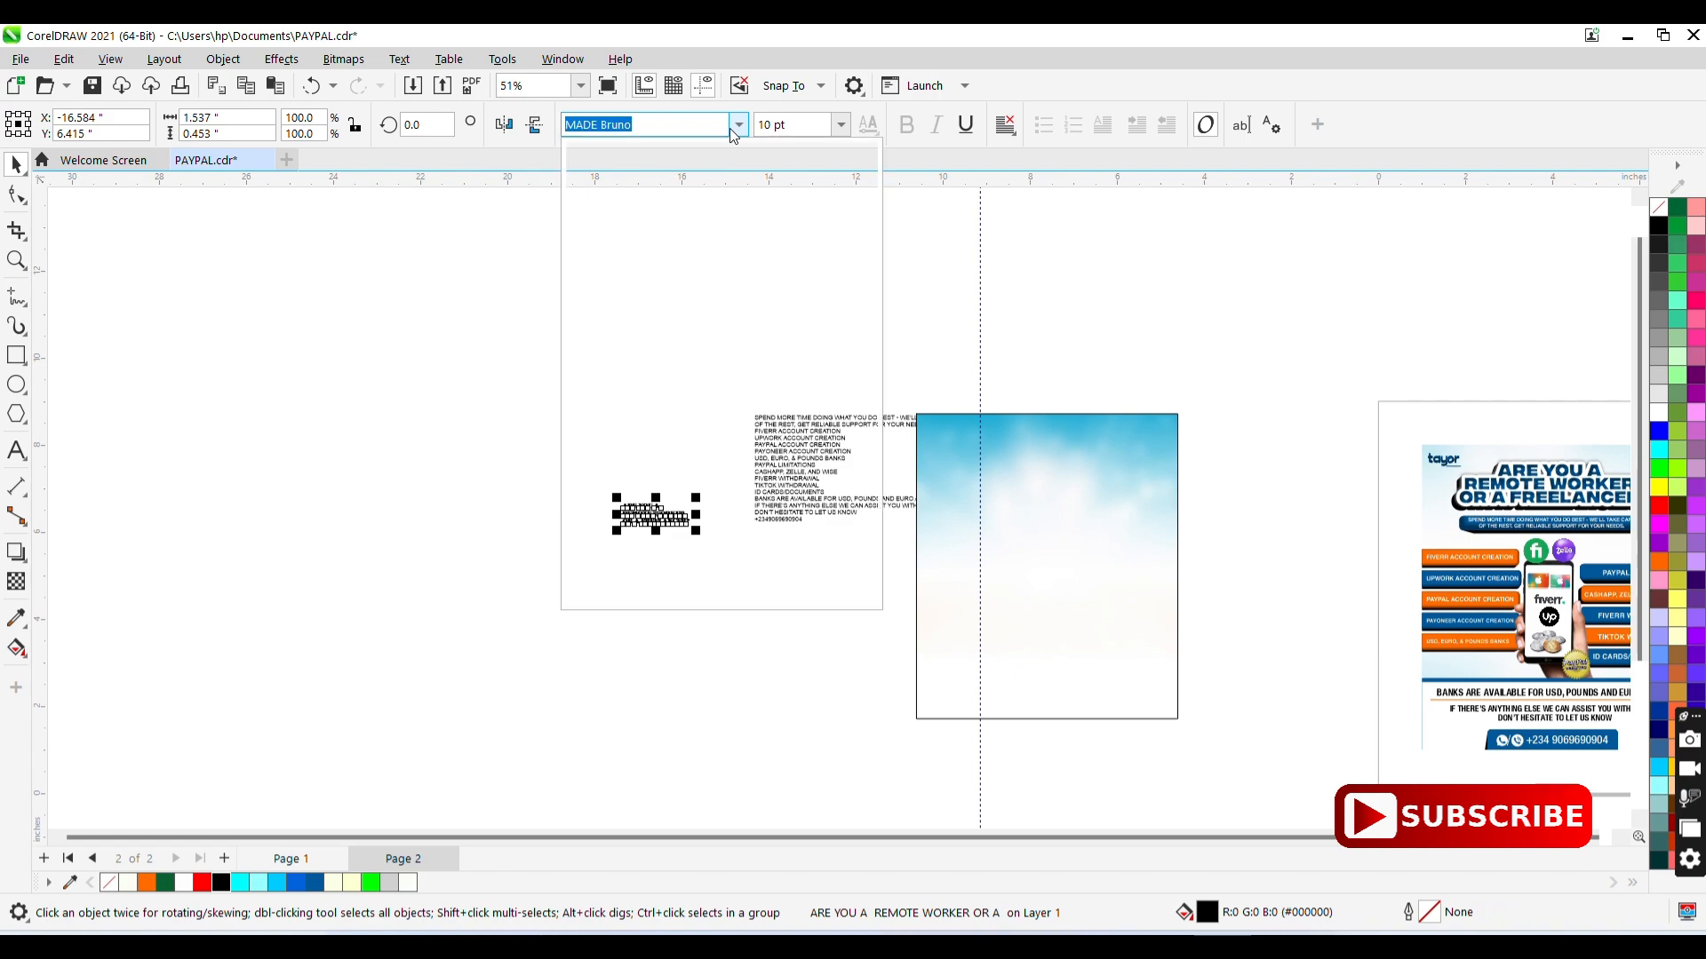
pyautogui.press('BackSpace')
pyautogui.write('INTEGR')
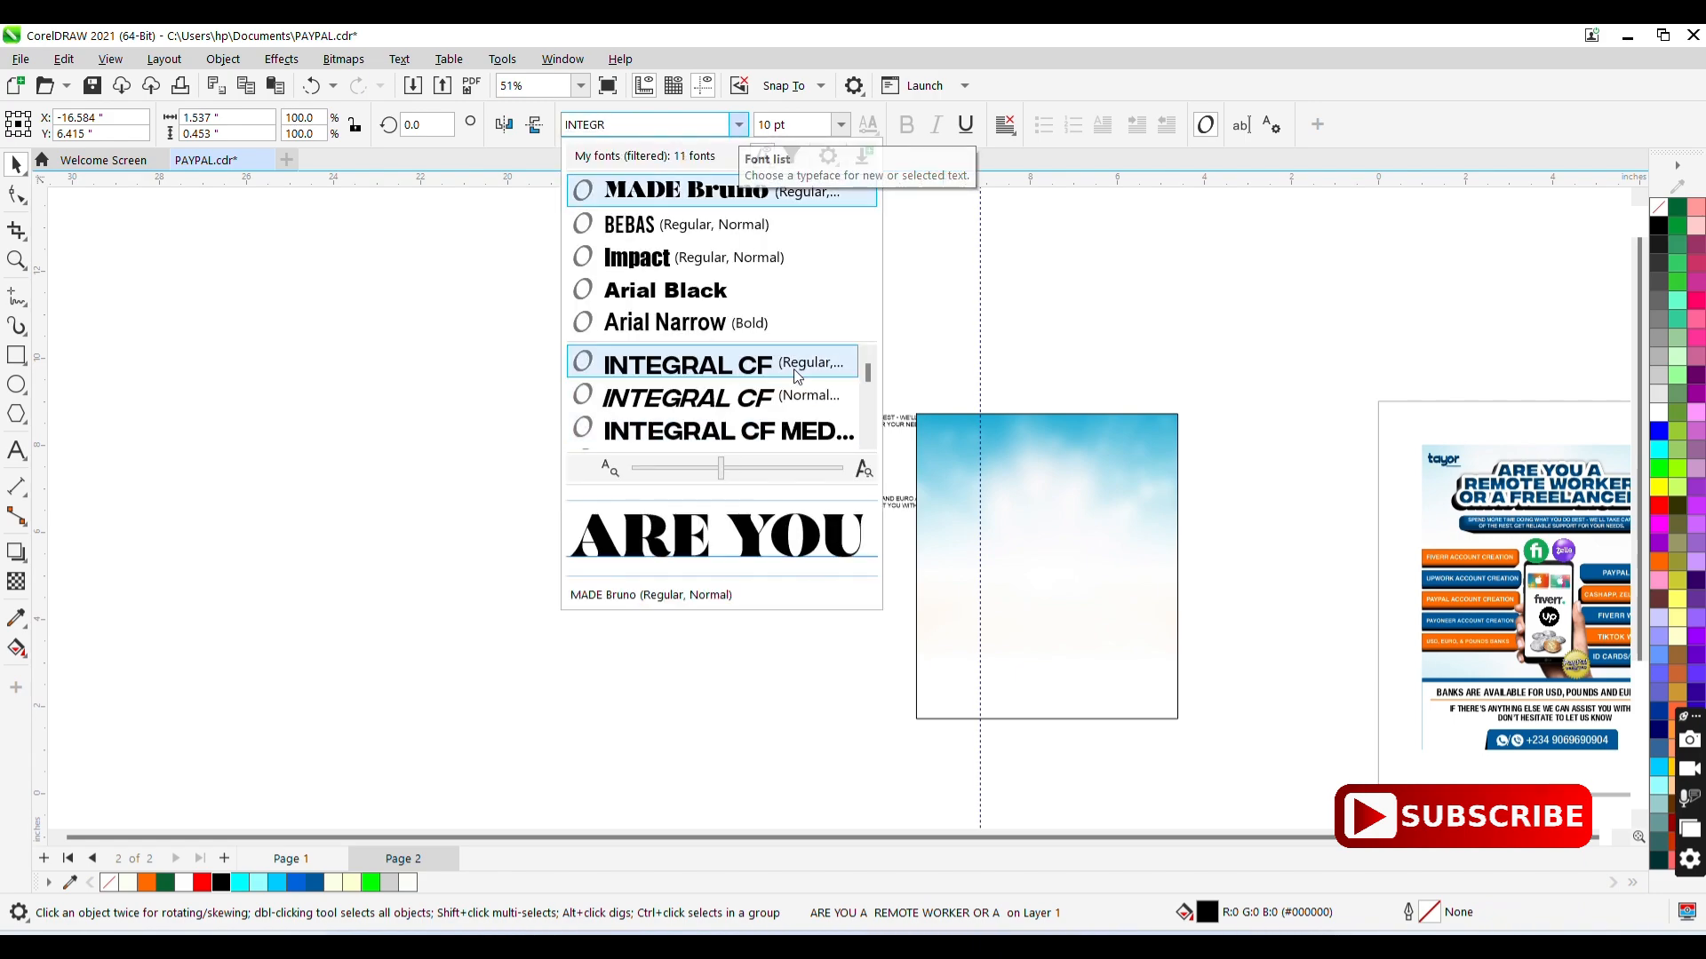
pyautogui.scroll(-3, 844, 428)
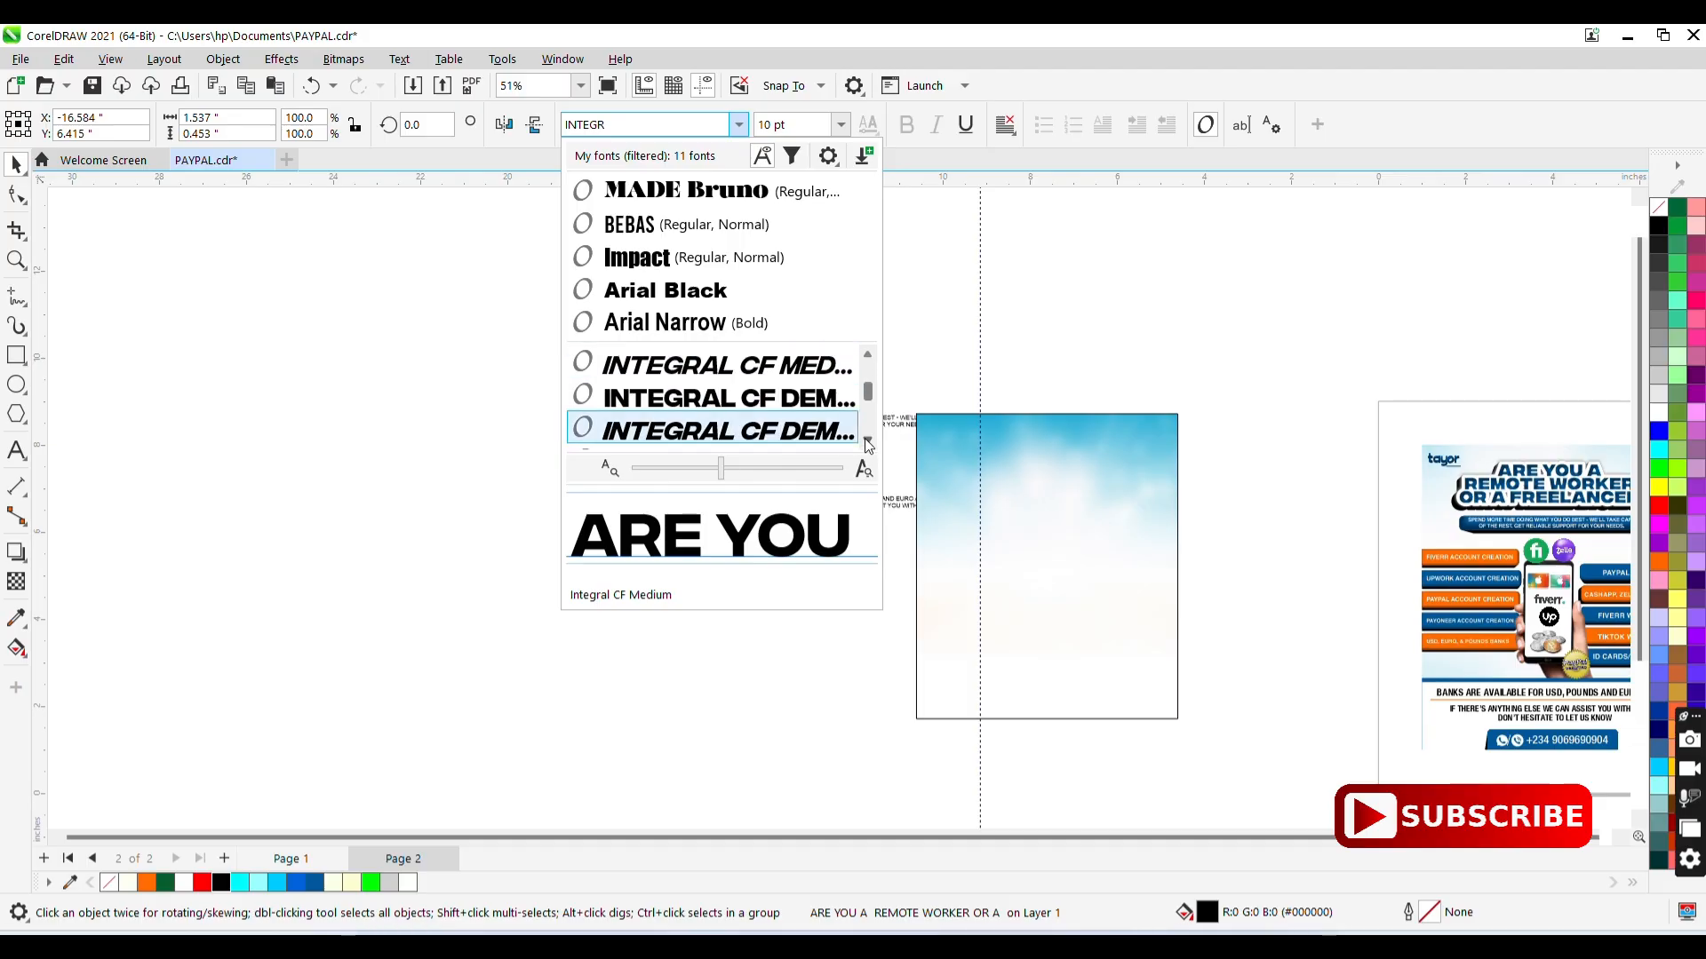
pyautogui.scroll(-2, 866, 439)
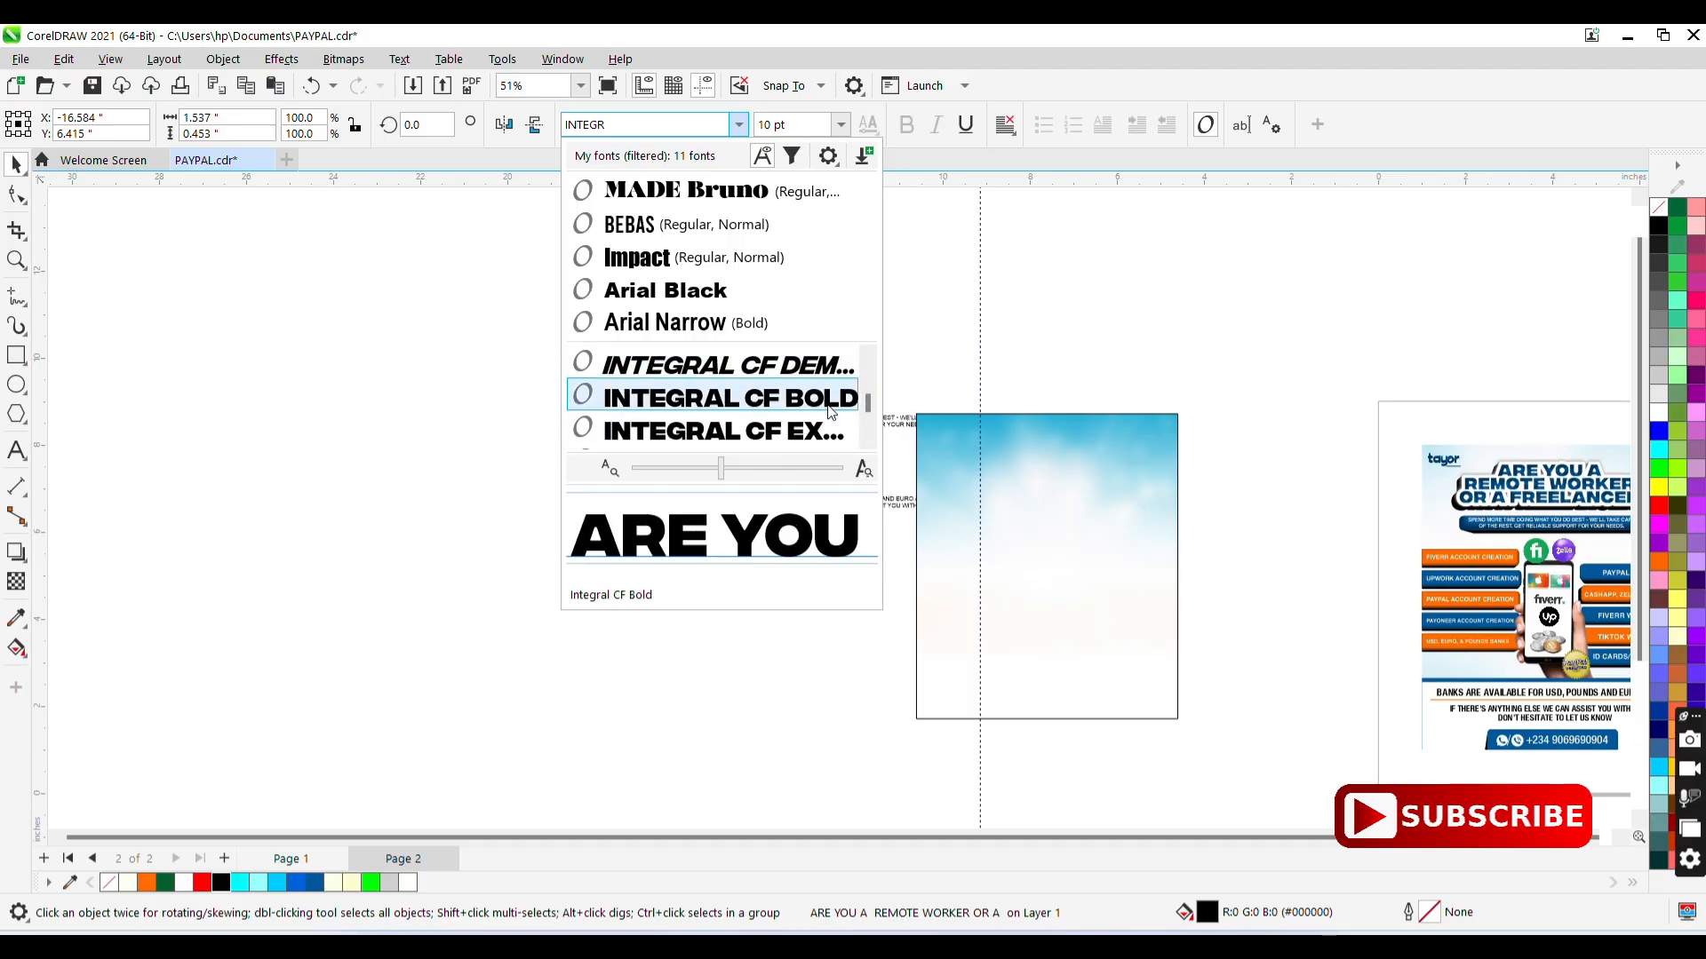
pyautogui.scroll(-3, 870, 439)
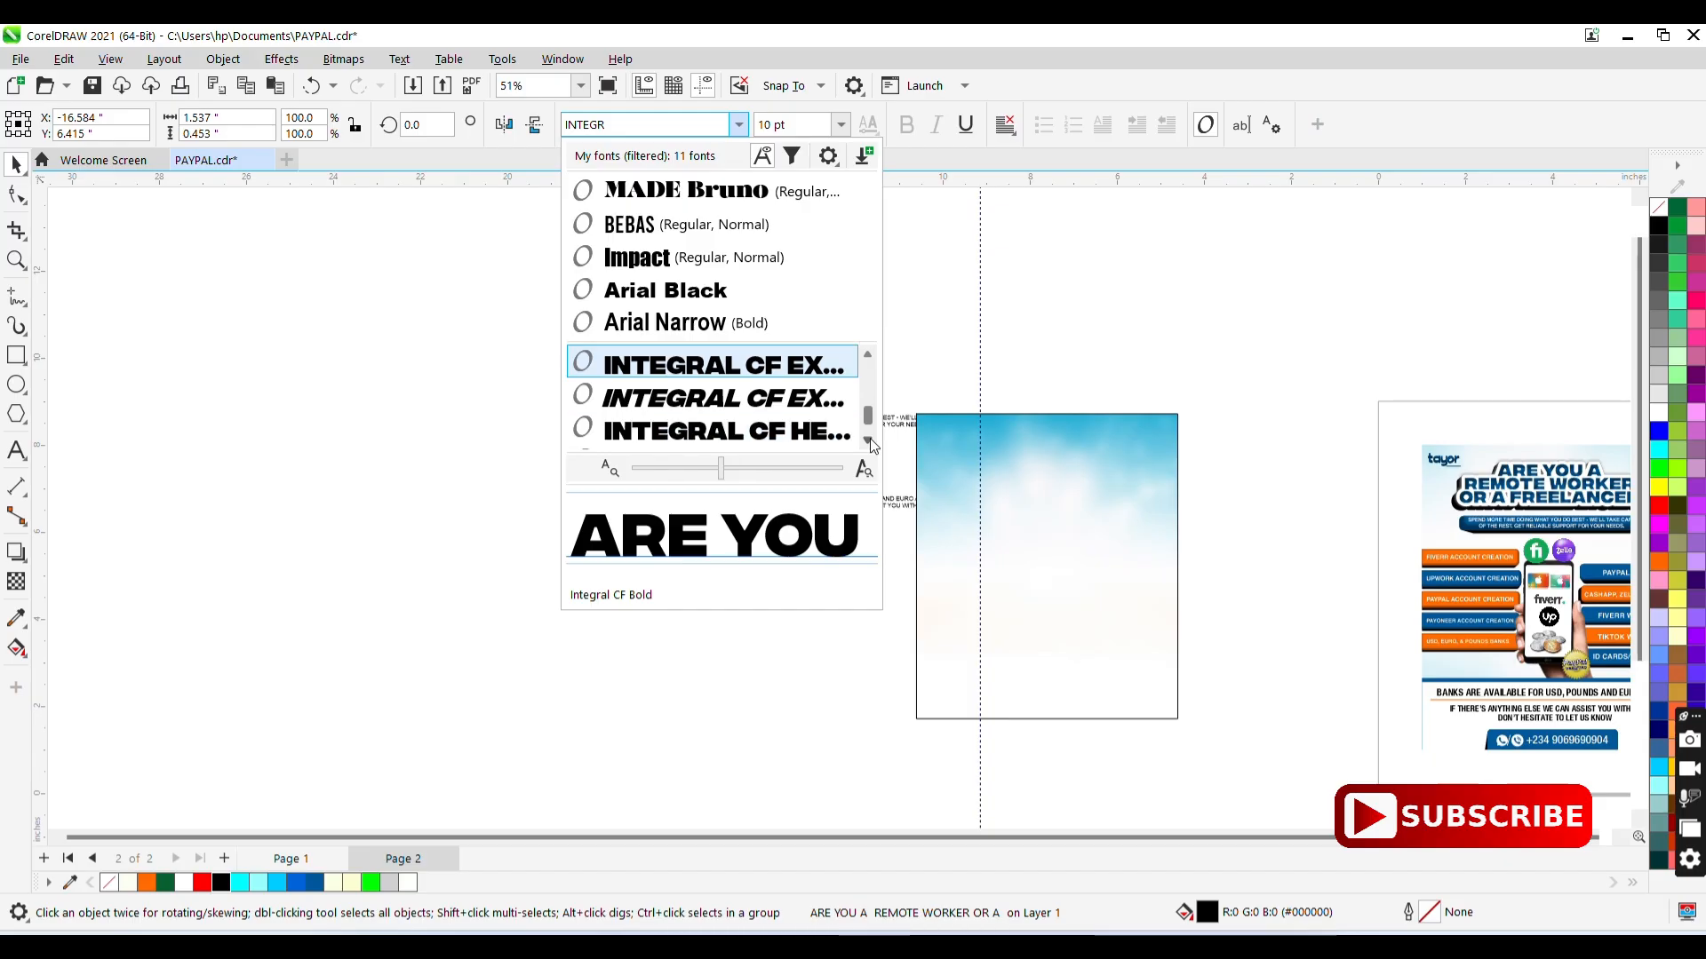
pyautogui.click(810, 402)
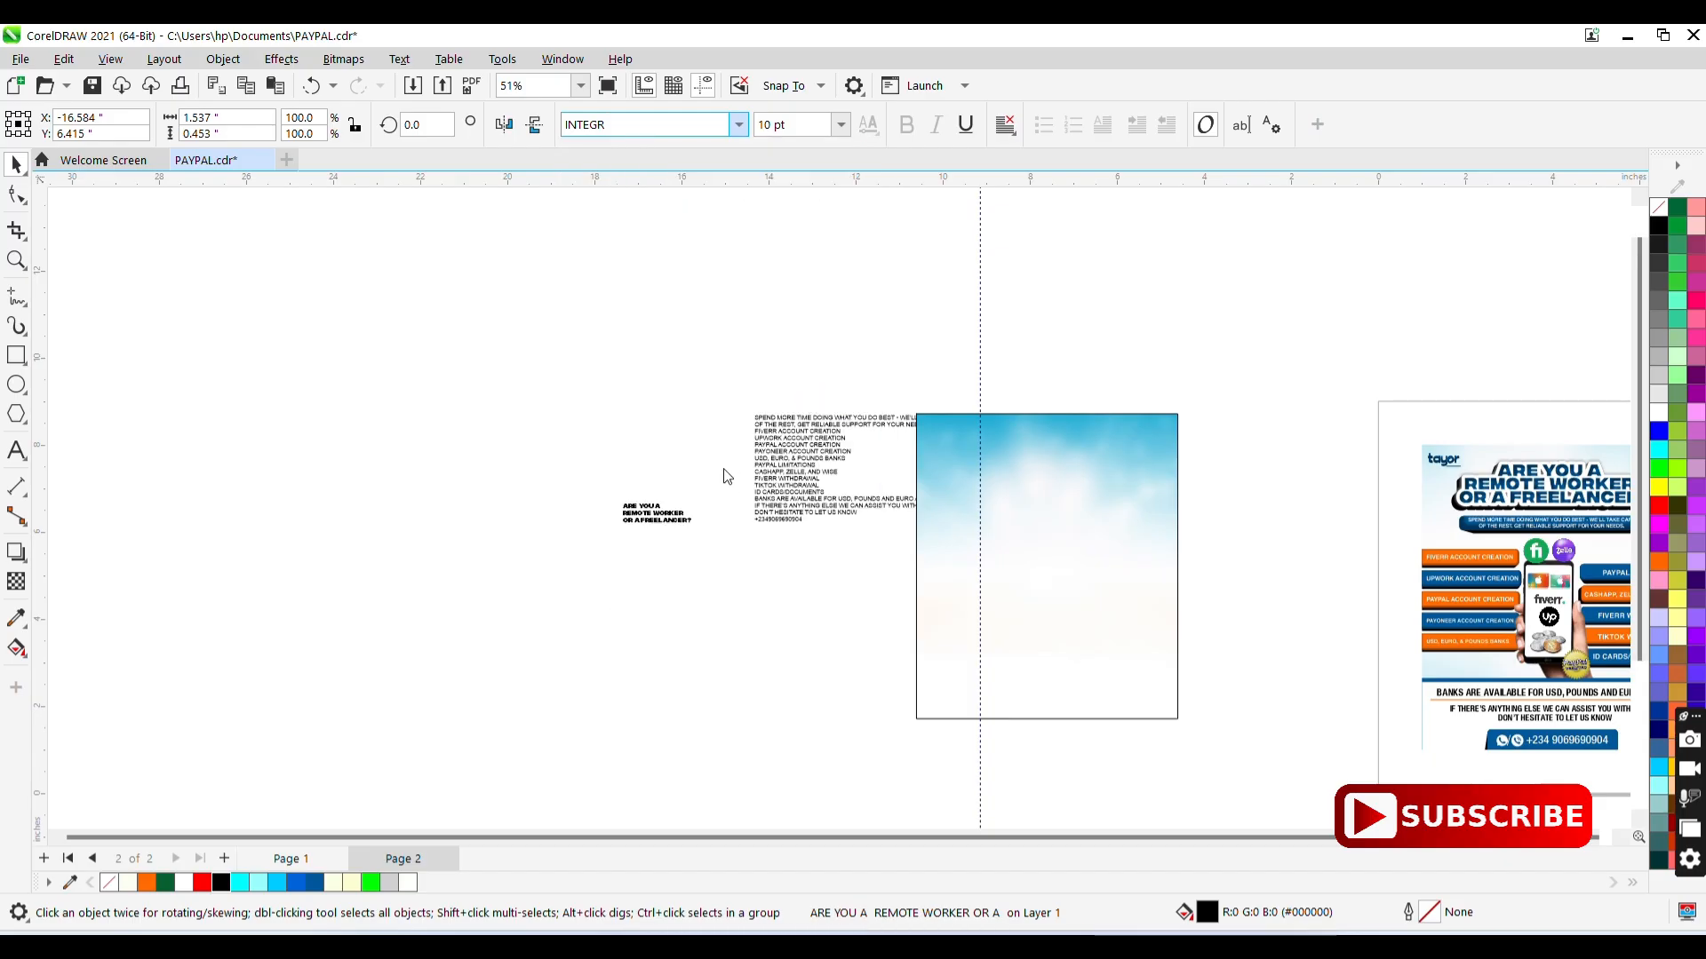
pyautogui.click(654, 522)
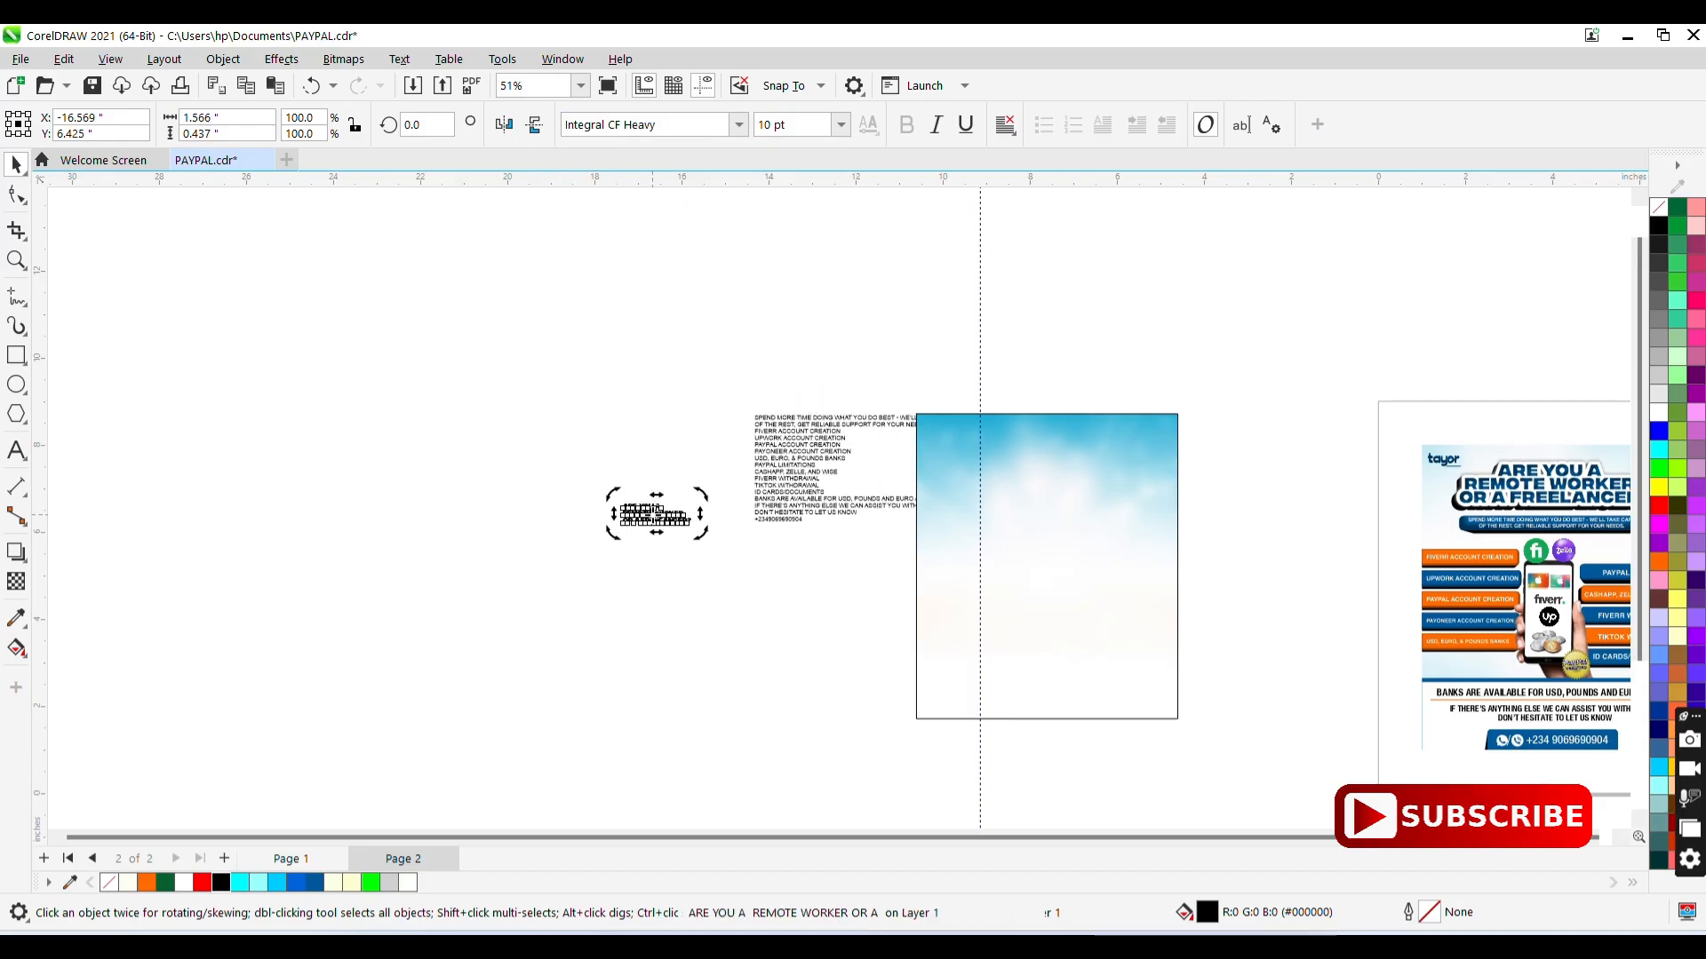
pyautogui.moveTo(1262, 365); pyautogui.dragTo(584, 780)
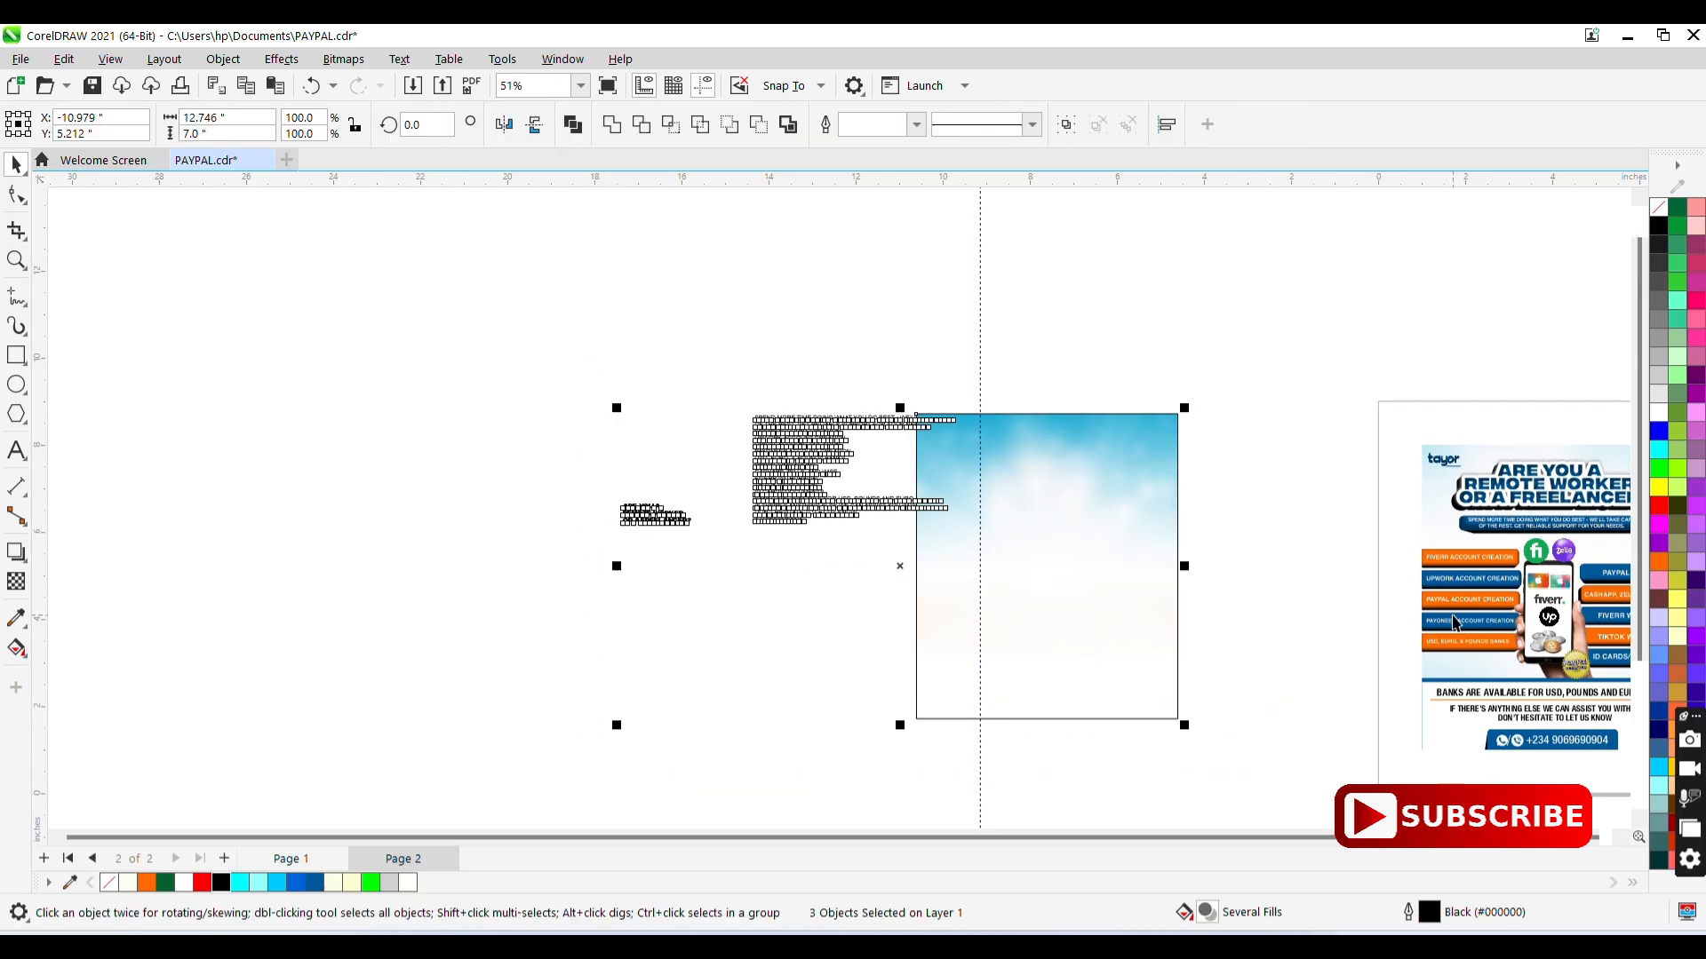
pyautogui.moveTo(1404, 610); pyautogui.dragTo(1306, 480)
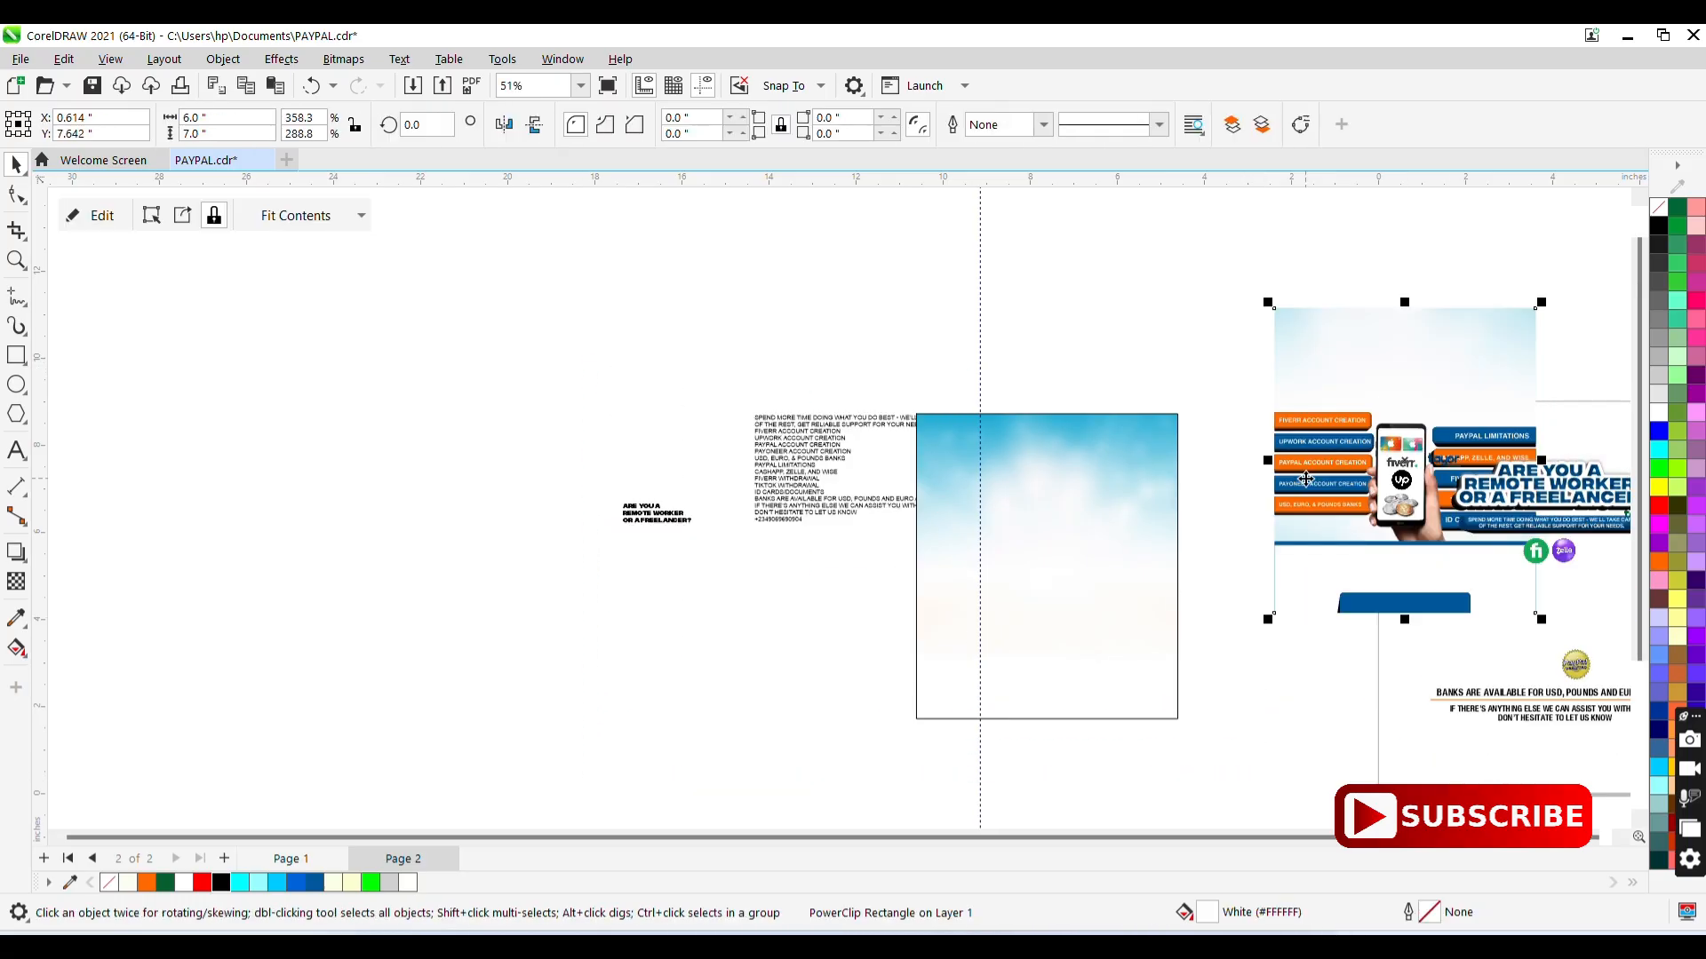
pyautogui.hotkey('ctrl', 'z')
# - Move the complete reference flyer off its page to directly beside the sky background rectangle and fit all the objects in view
pyautogui.moveTo(1315, 367); pyautogui.dragTo(1533, 748)
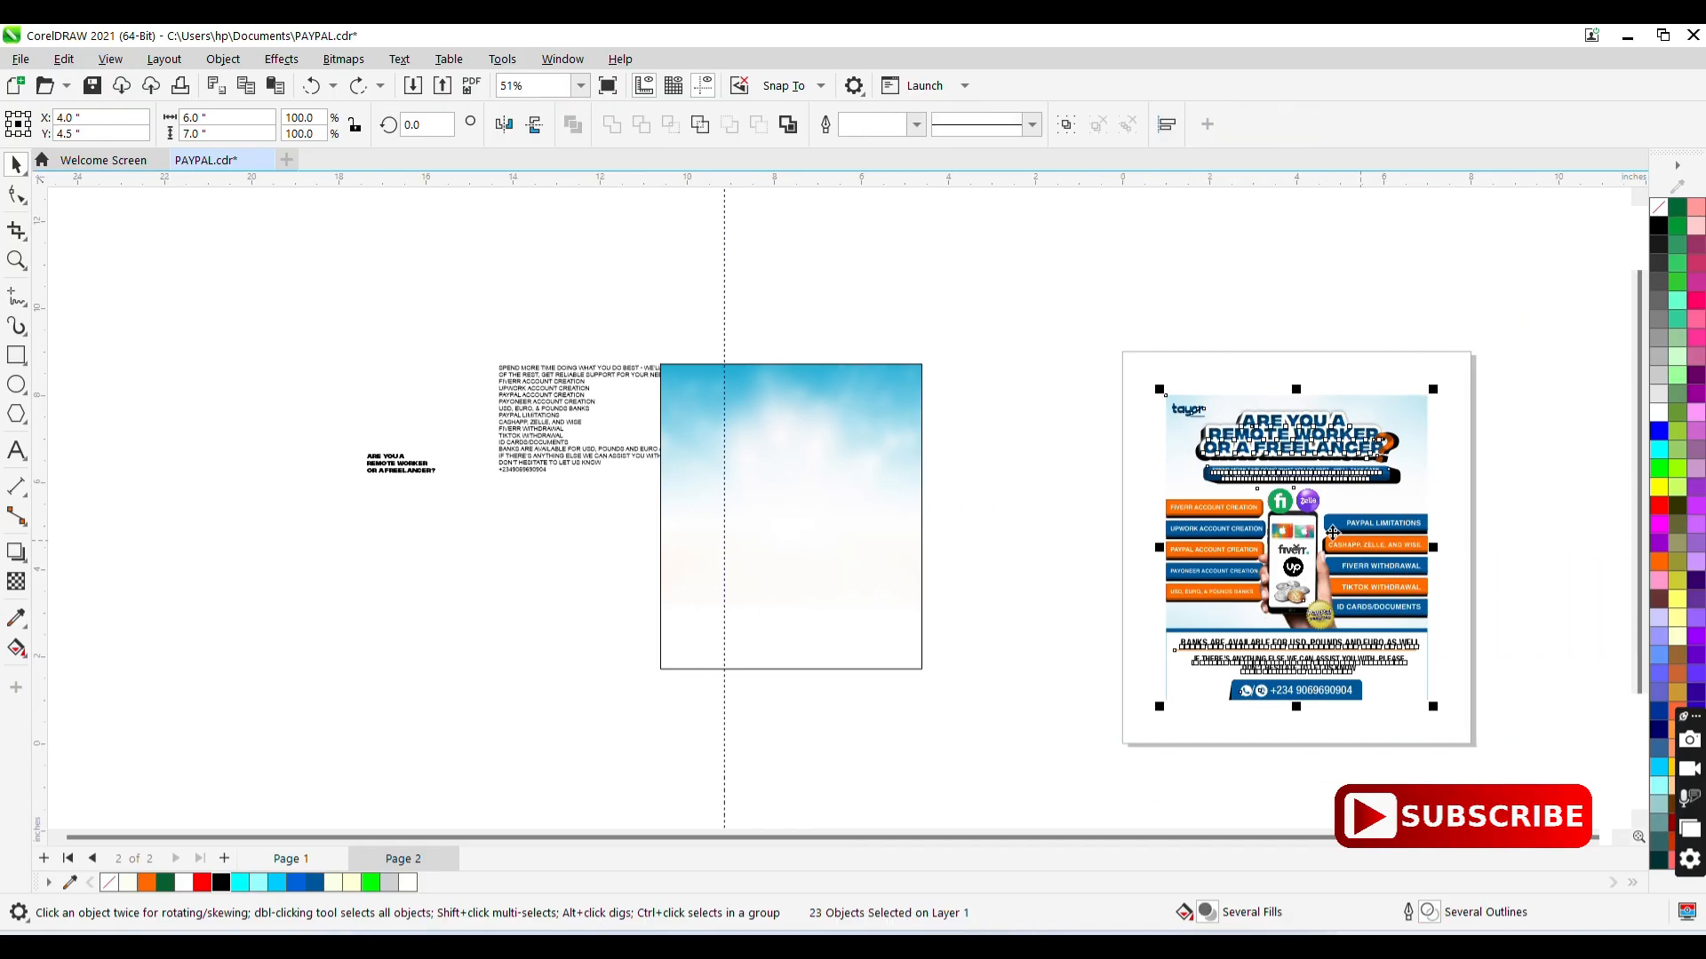
pyautogui.moveTo(1332, 533); pyautogui.dragTo(1088, 494)
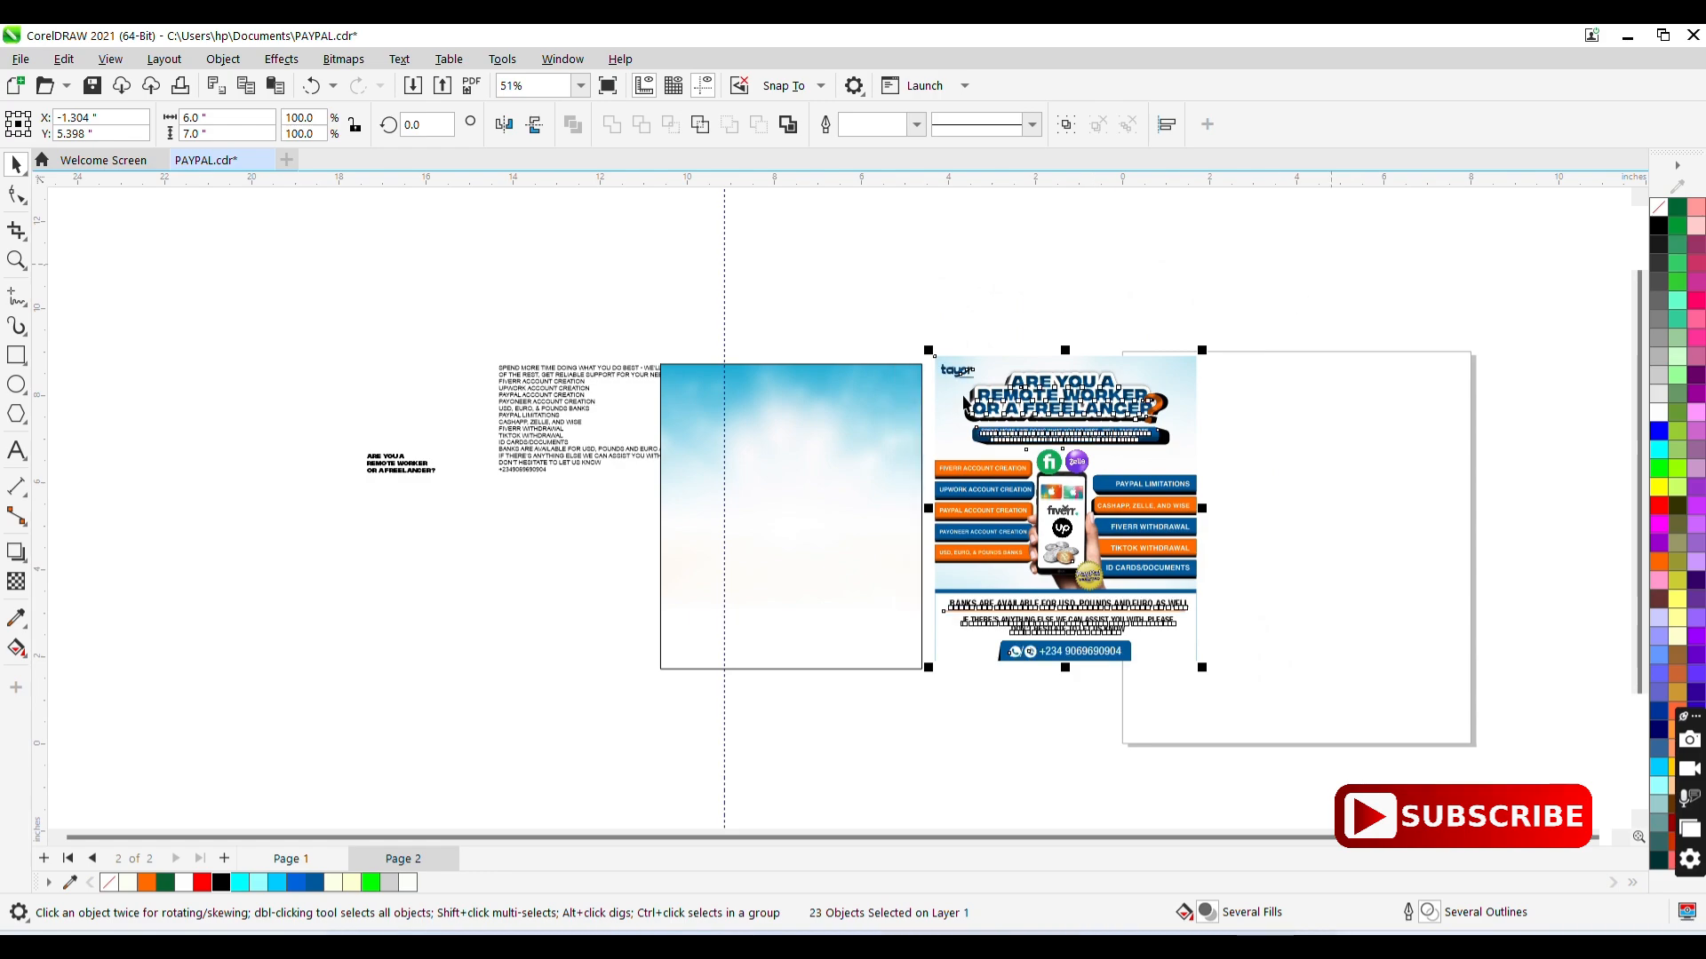
pyautogui.moveTo(1330, 265); pyautogui.dragTo(273, 773)
pyautogui.hotkey('shift', 'F2')
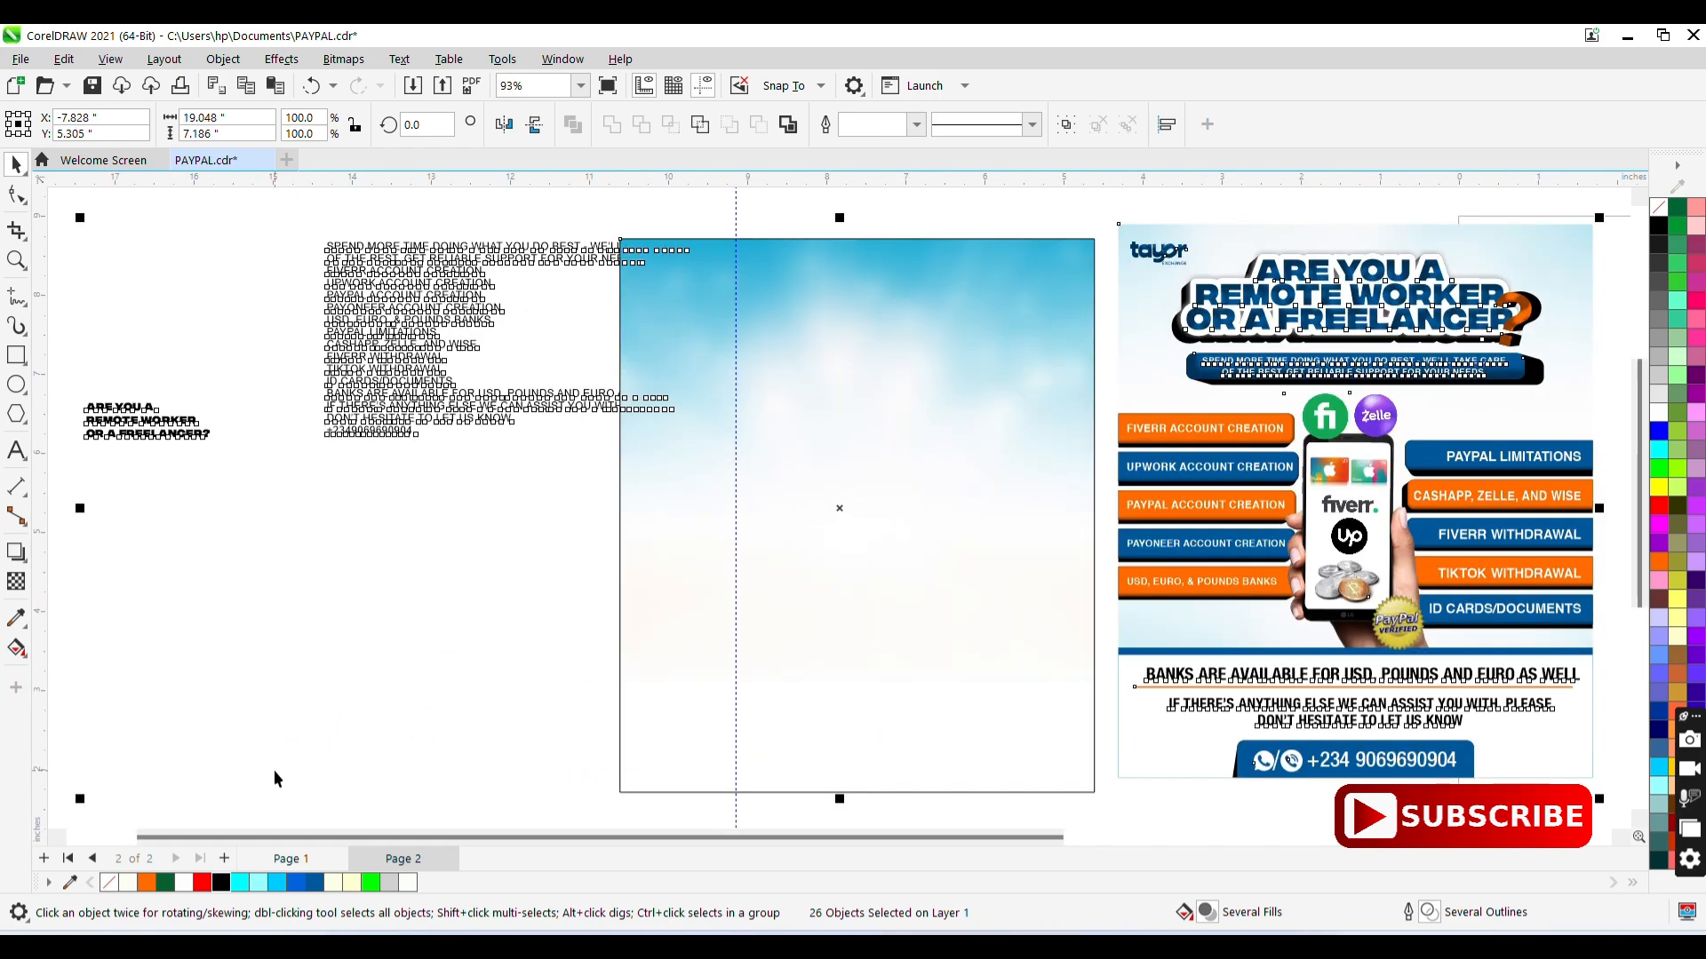
# - Move the headline to the lower left edge of the background rectangle and set its size to 48 pt
pyautogui.click(195, 376)
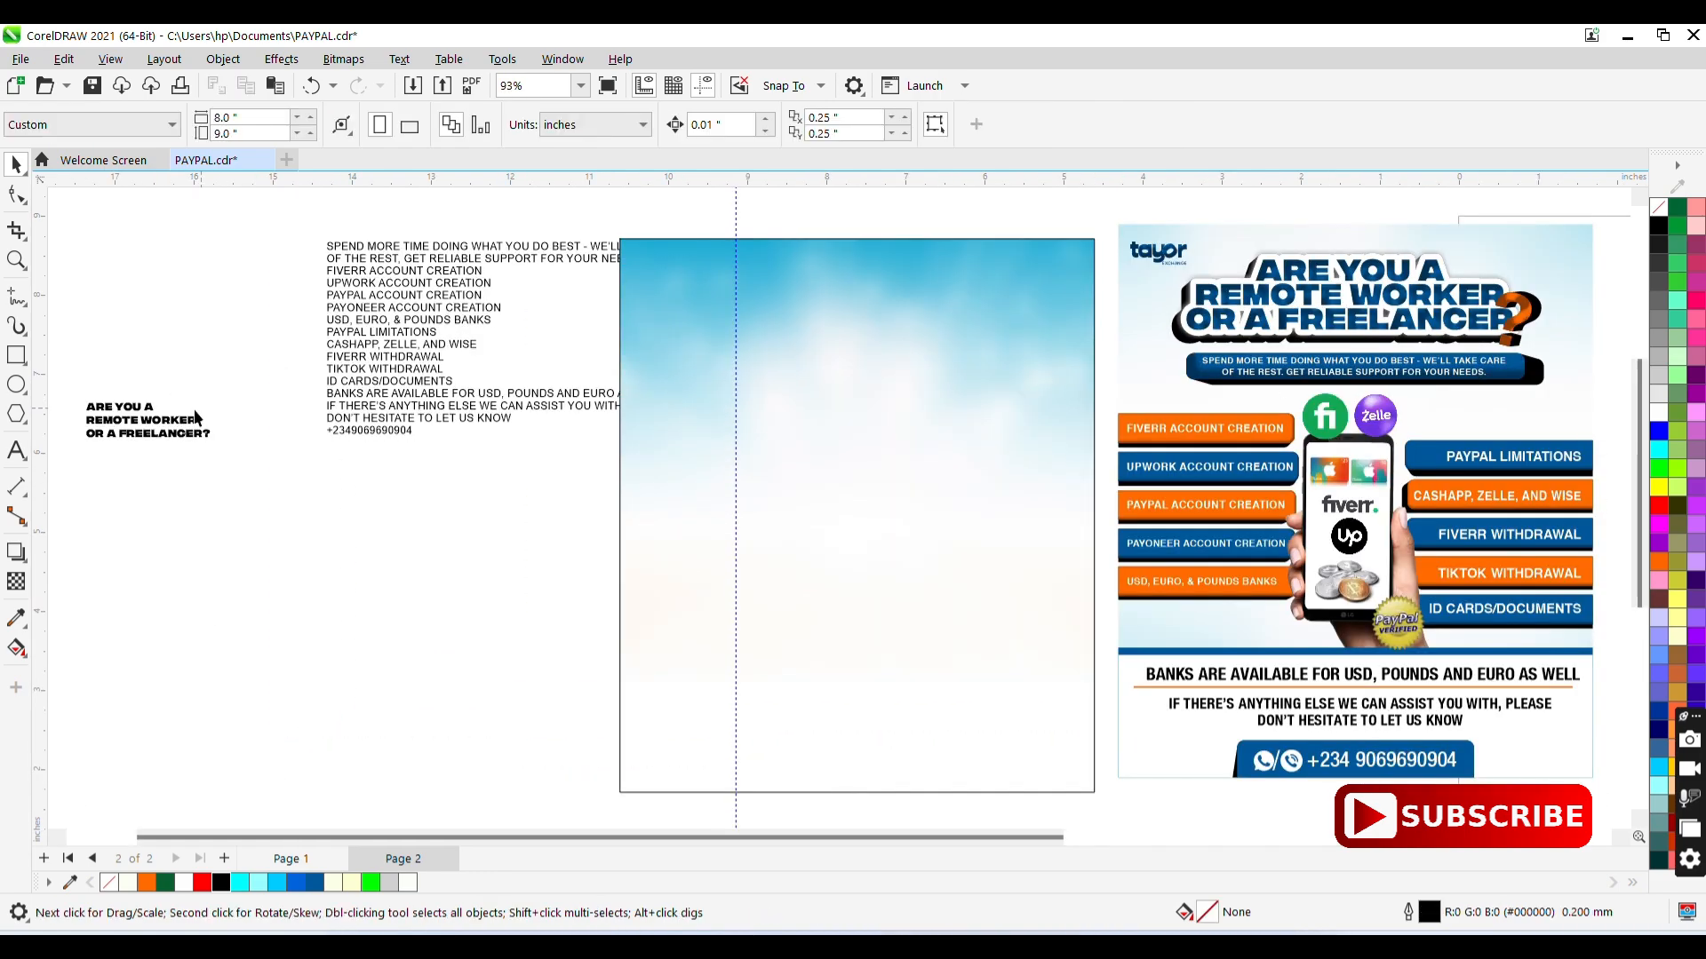
pyautogui.moveTo(161, 426); pyautogui.dragTo(588, 567)
pyautogui.click(841, 124)
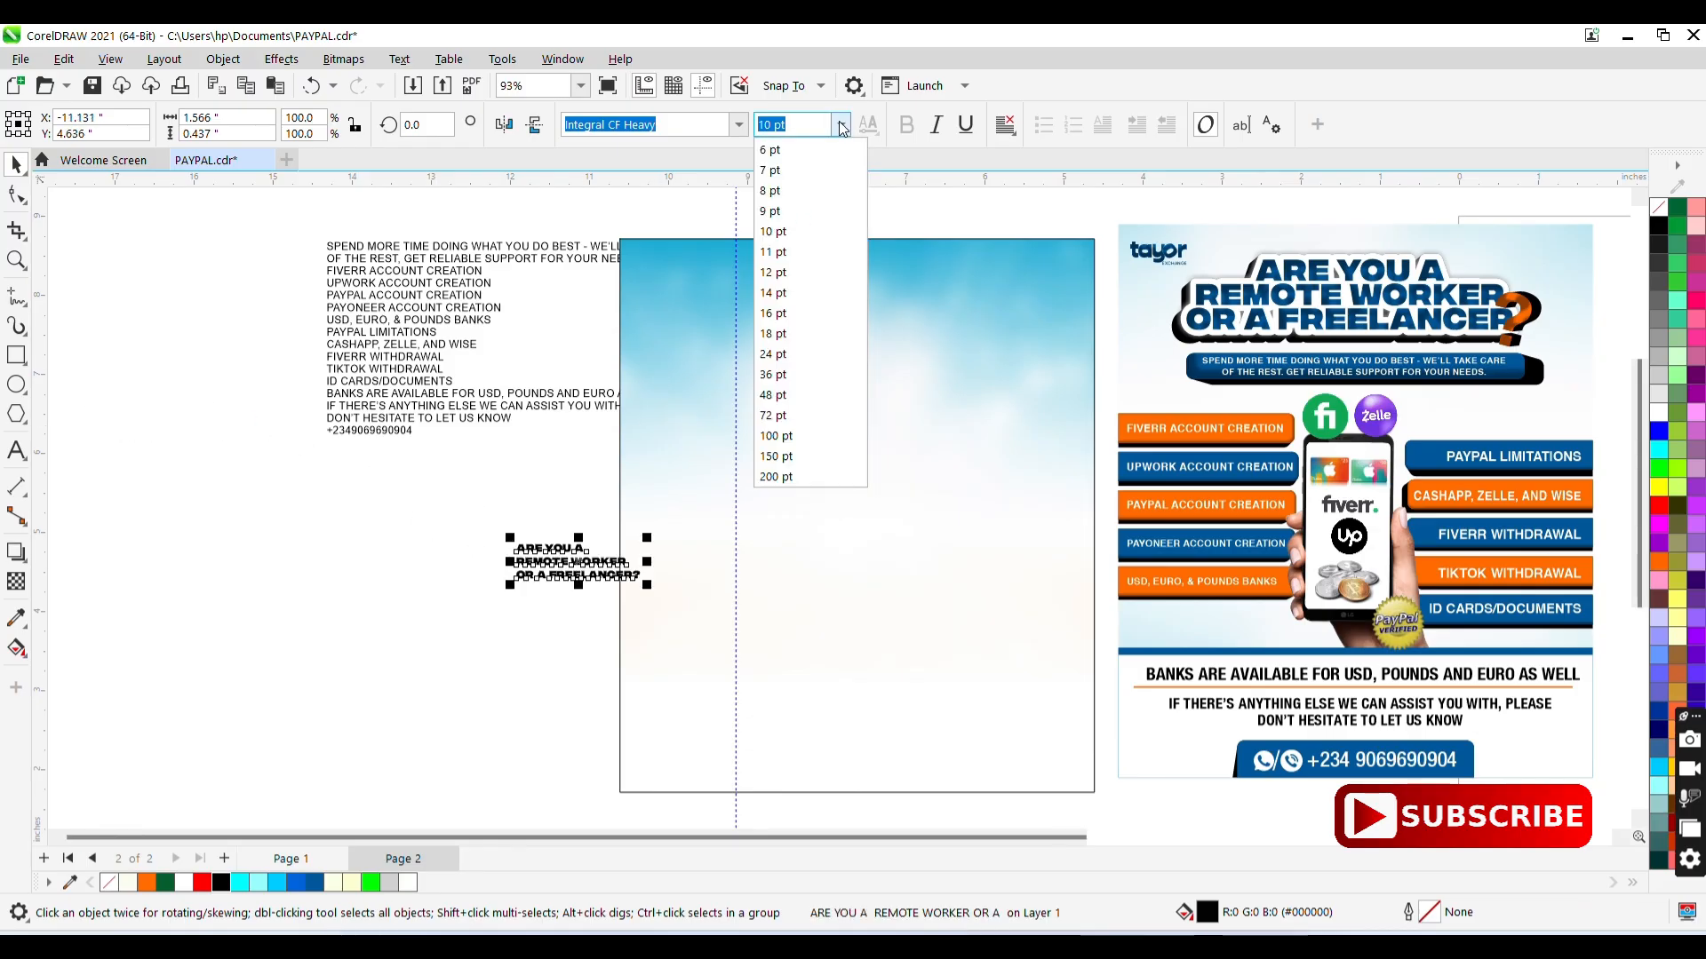
pyautogui.click(782, 396)
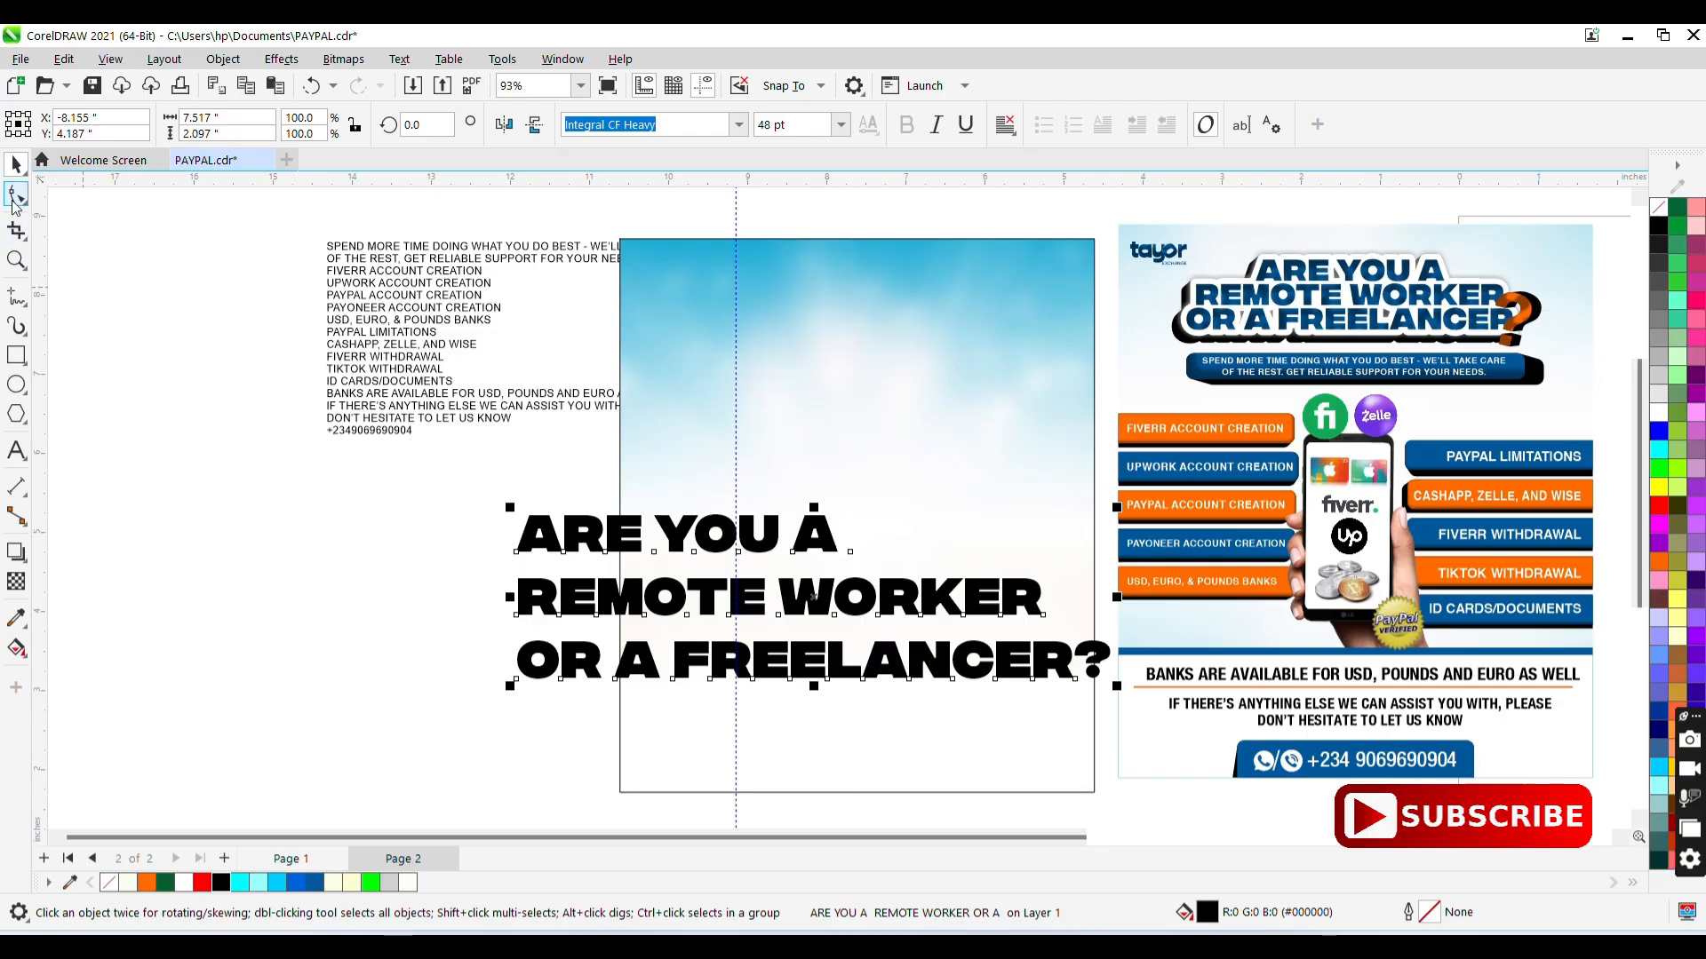
# - Tighten the line spacing of the three-line headline and set its font size to 24 pt
pyautogui.click(15, 197)
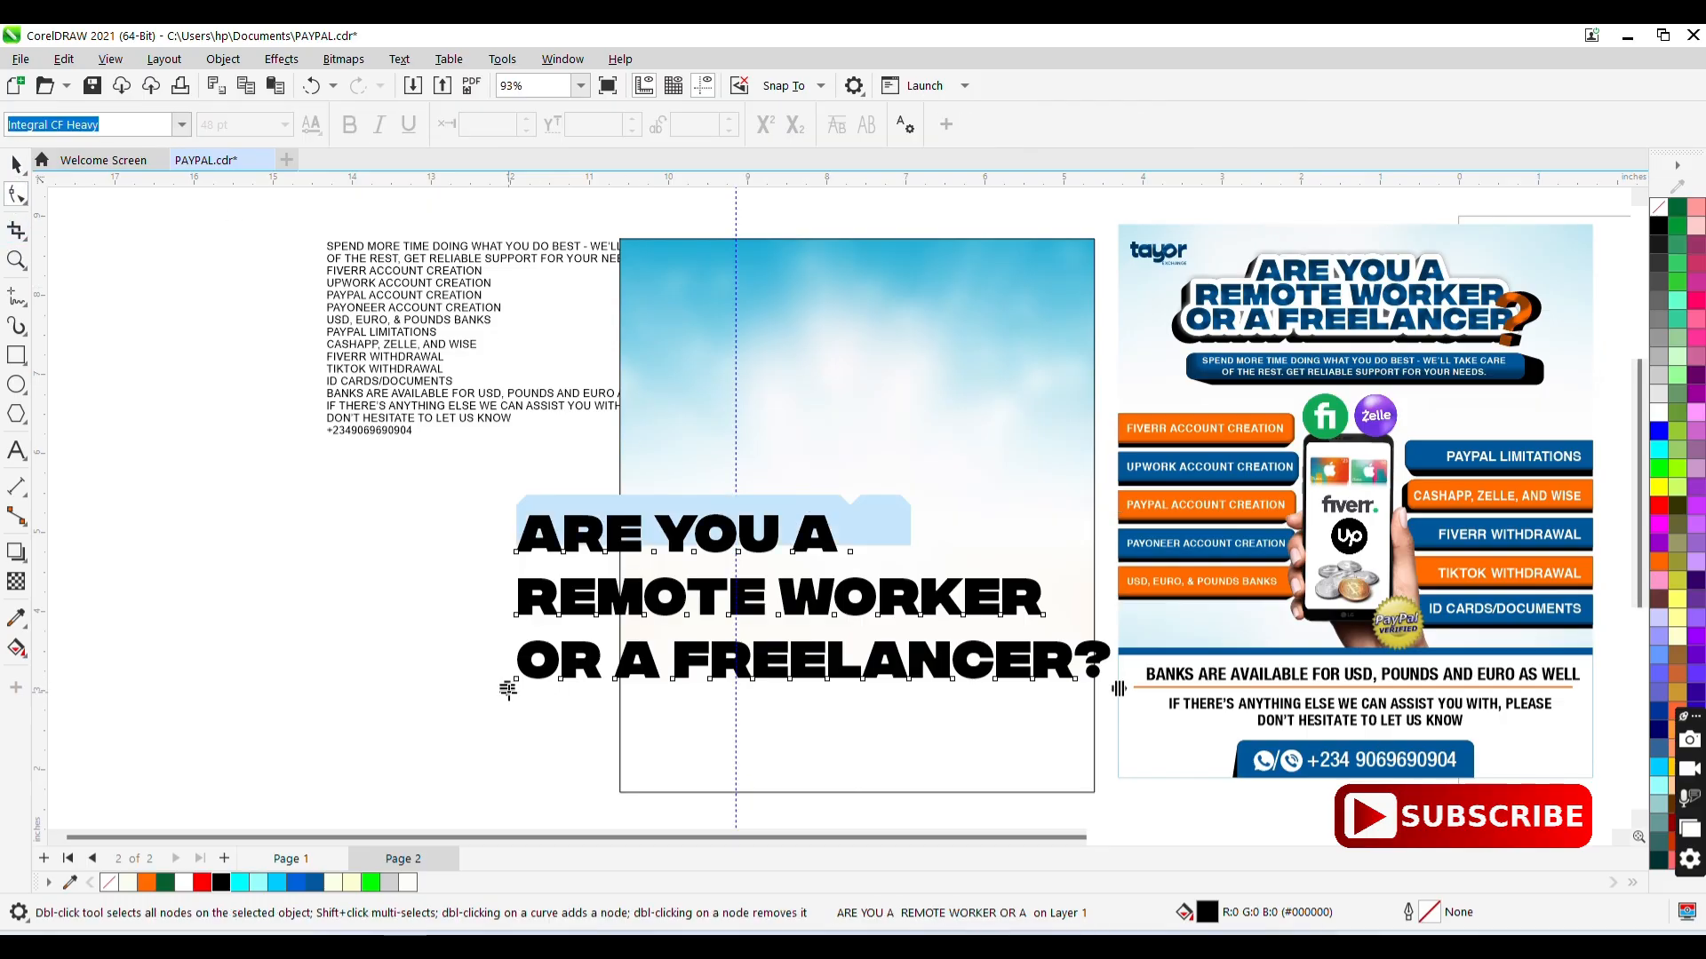
pyautogui.moveTo(509, 689); pyautogui.dragTo(561, 632)
pyautogui.press('space')
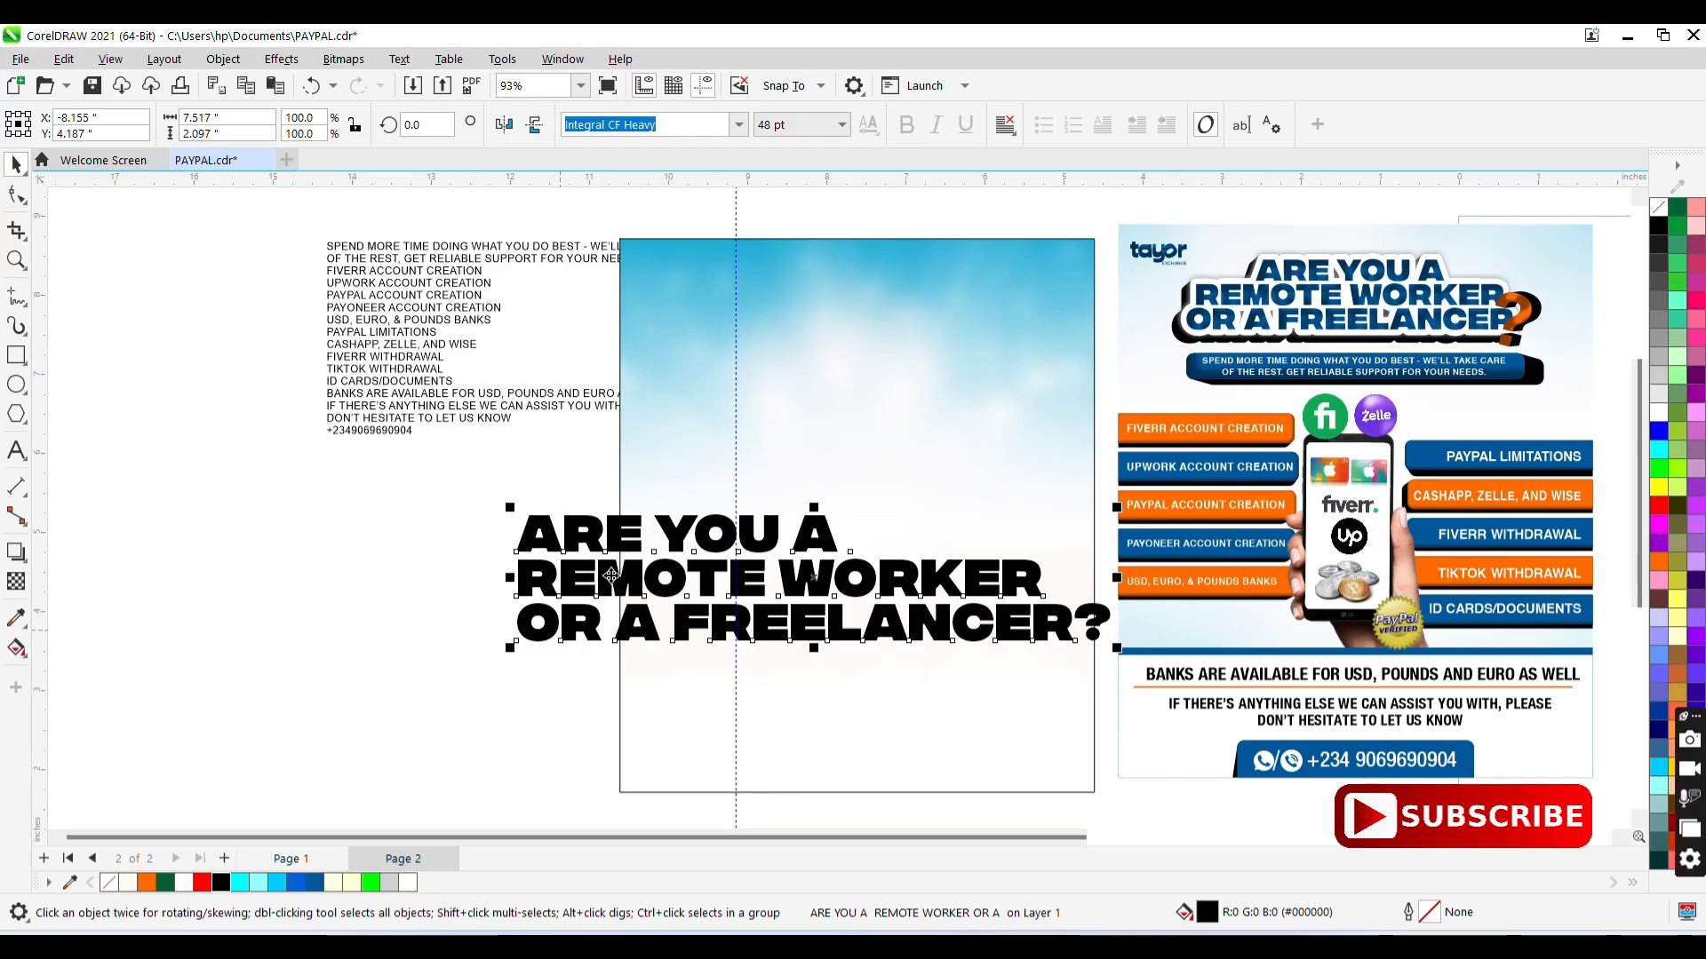
pyautogui.click(841, 125)
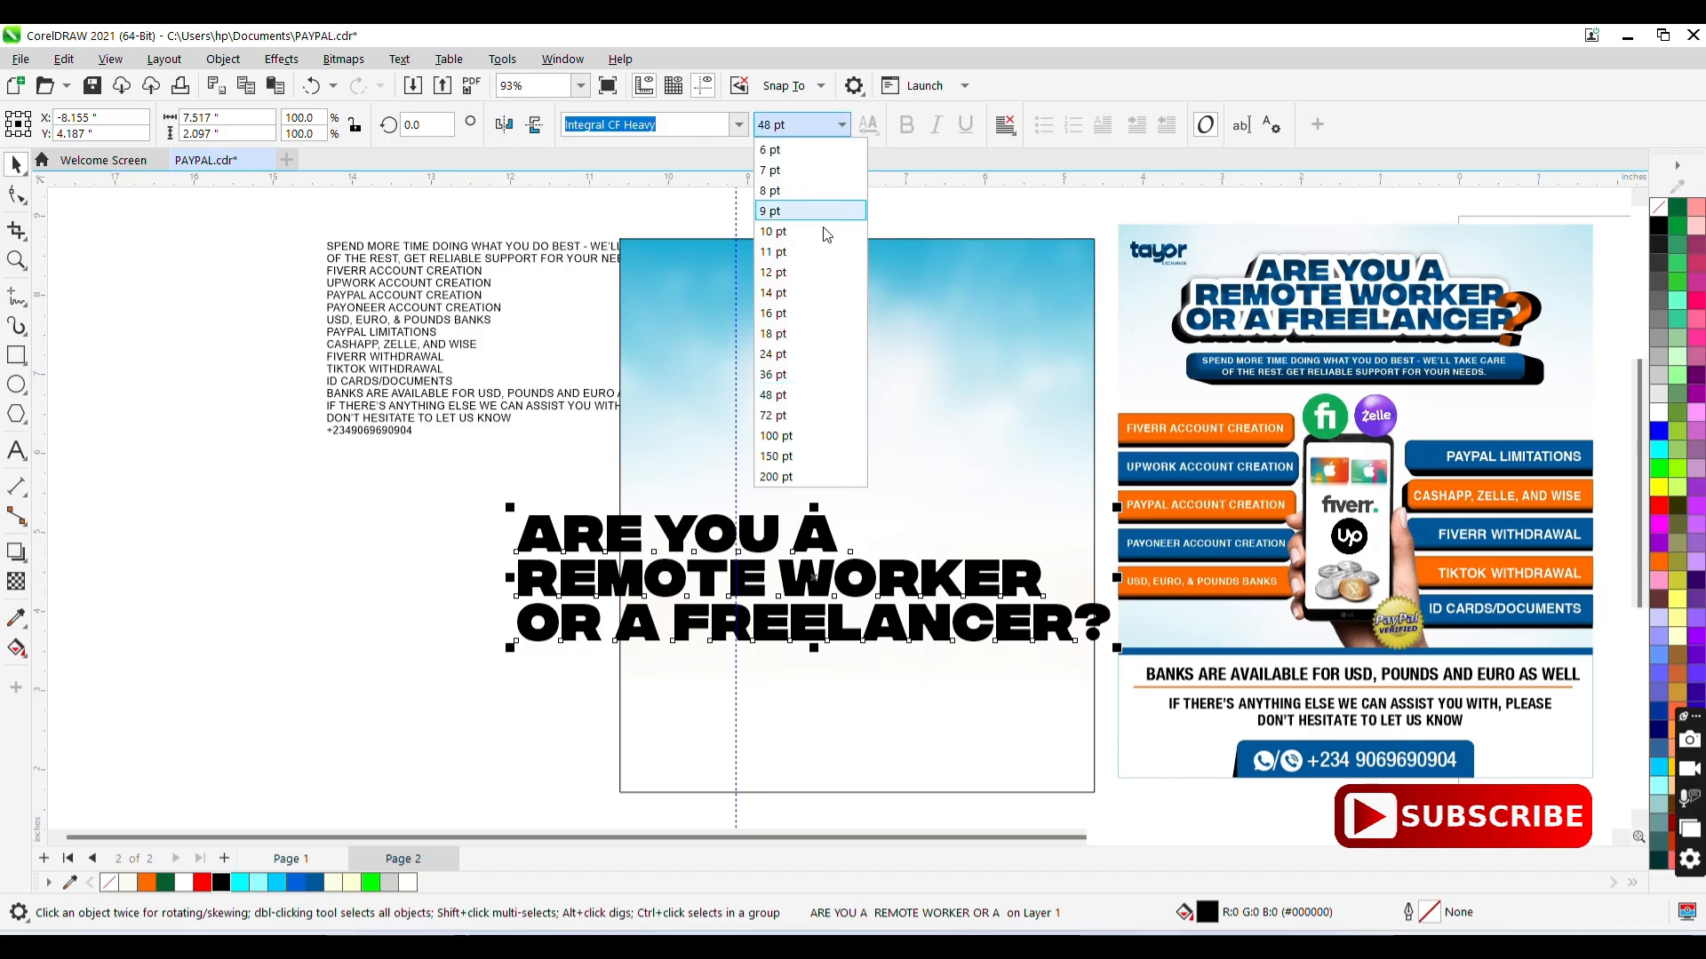
pyautogui.click(807, 354)
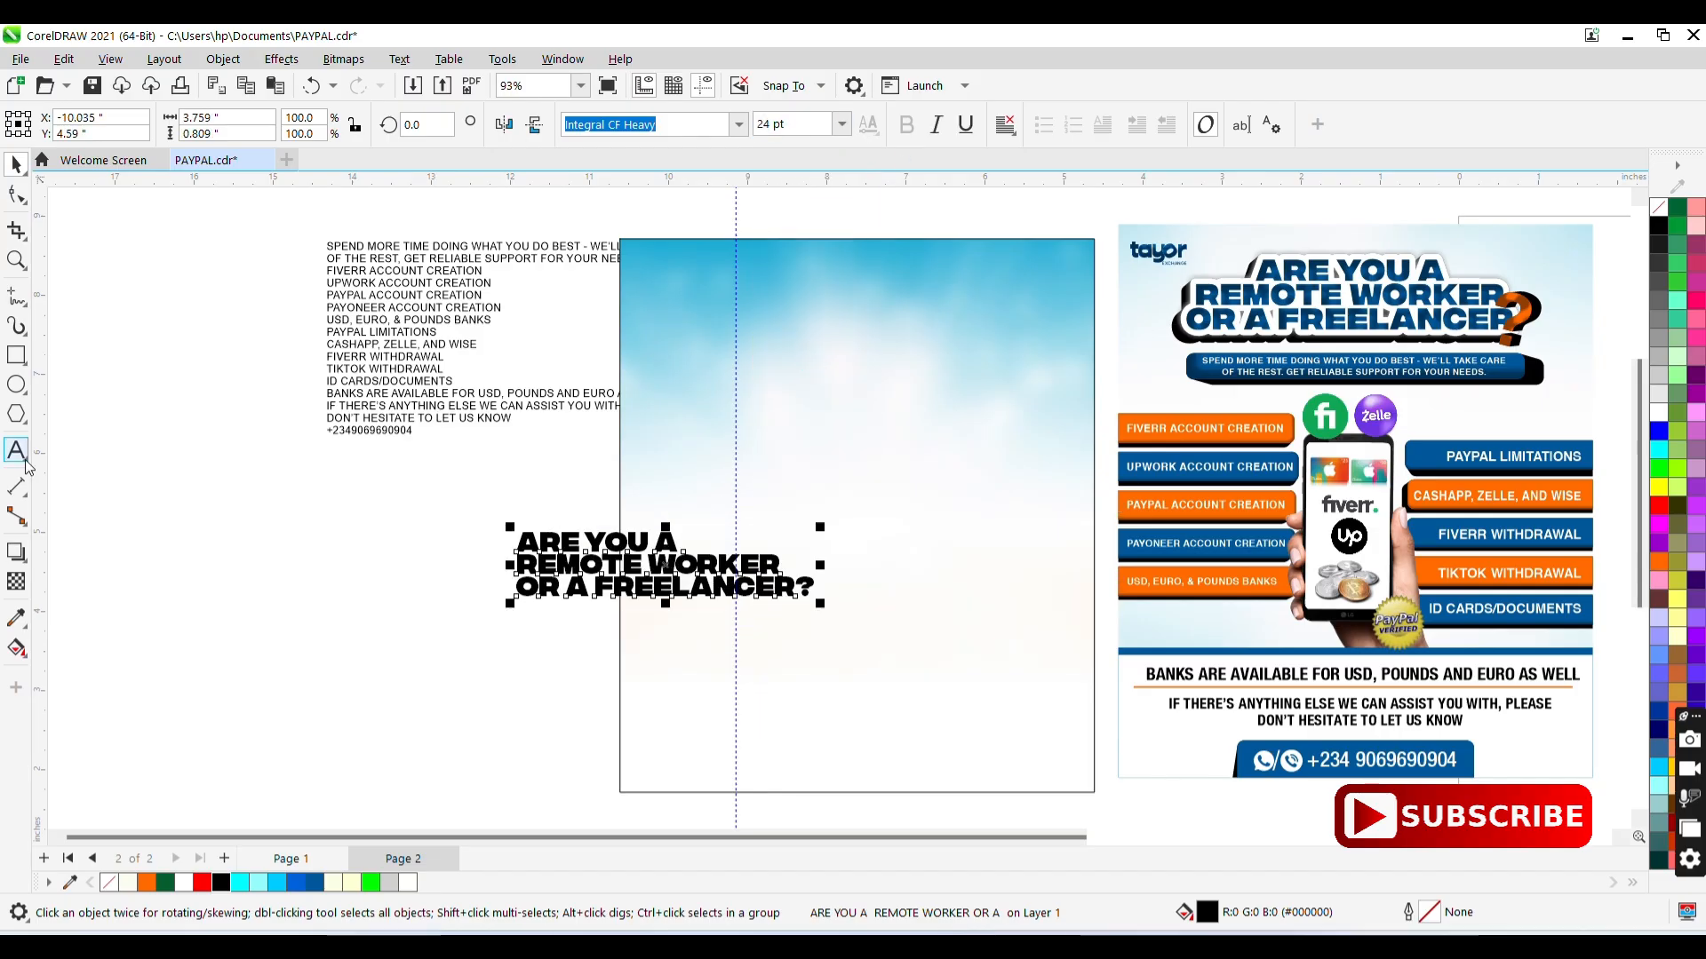
# - Center-align the headline's lines, move it to the upper part of the sky background and center it horizontally on the background rectangle
pyautogui.hotkey('ctrl', 'e')
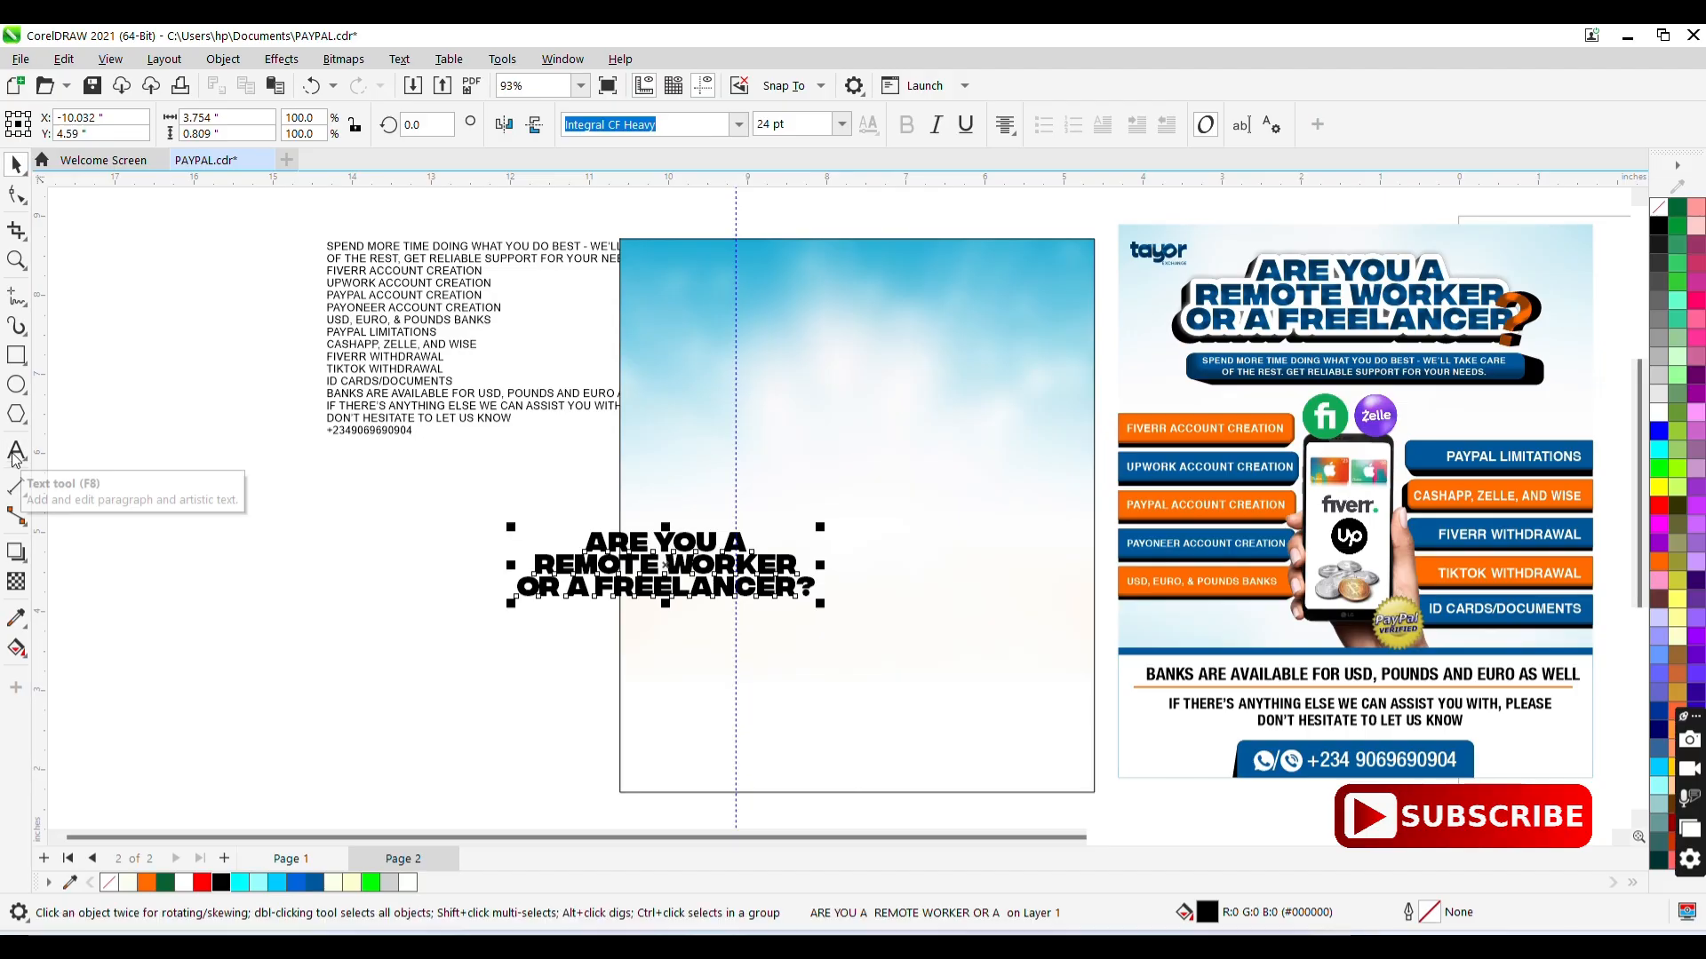
pyautogui.moveTo(654, 576); pyautogui.dragTo(837, 322)
pyautogui.keyDown('shift'); pyautogui.click(1007, 413); pyautogui.keyUp('shift')
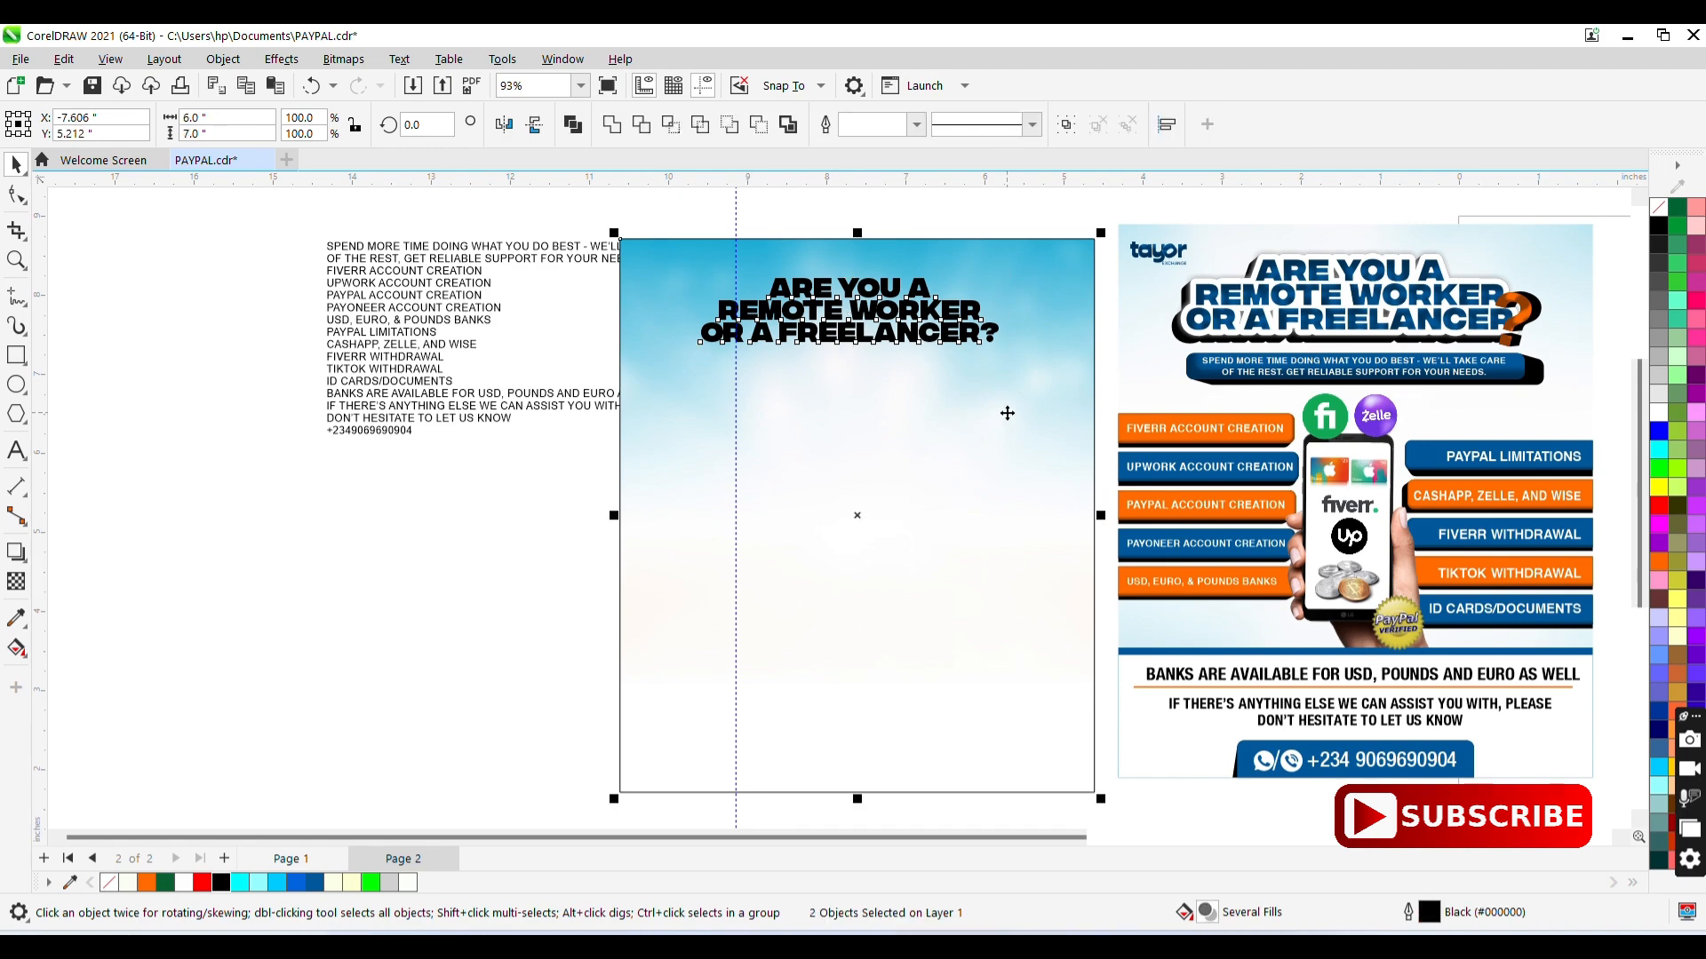
pyautogui.press('c')
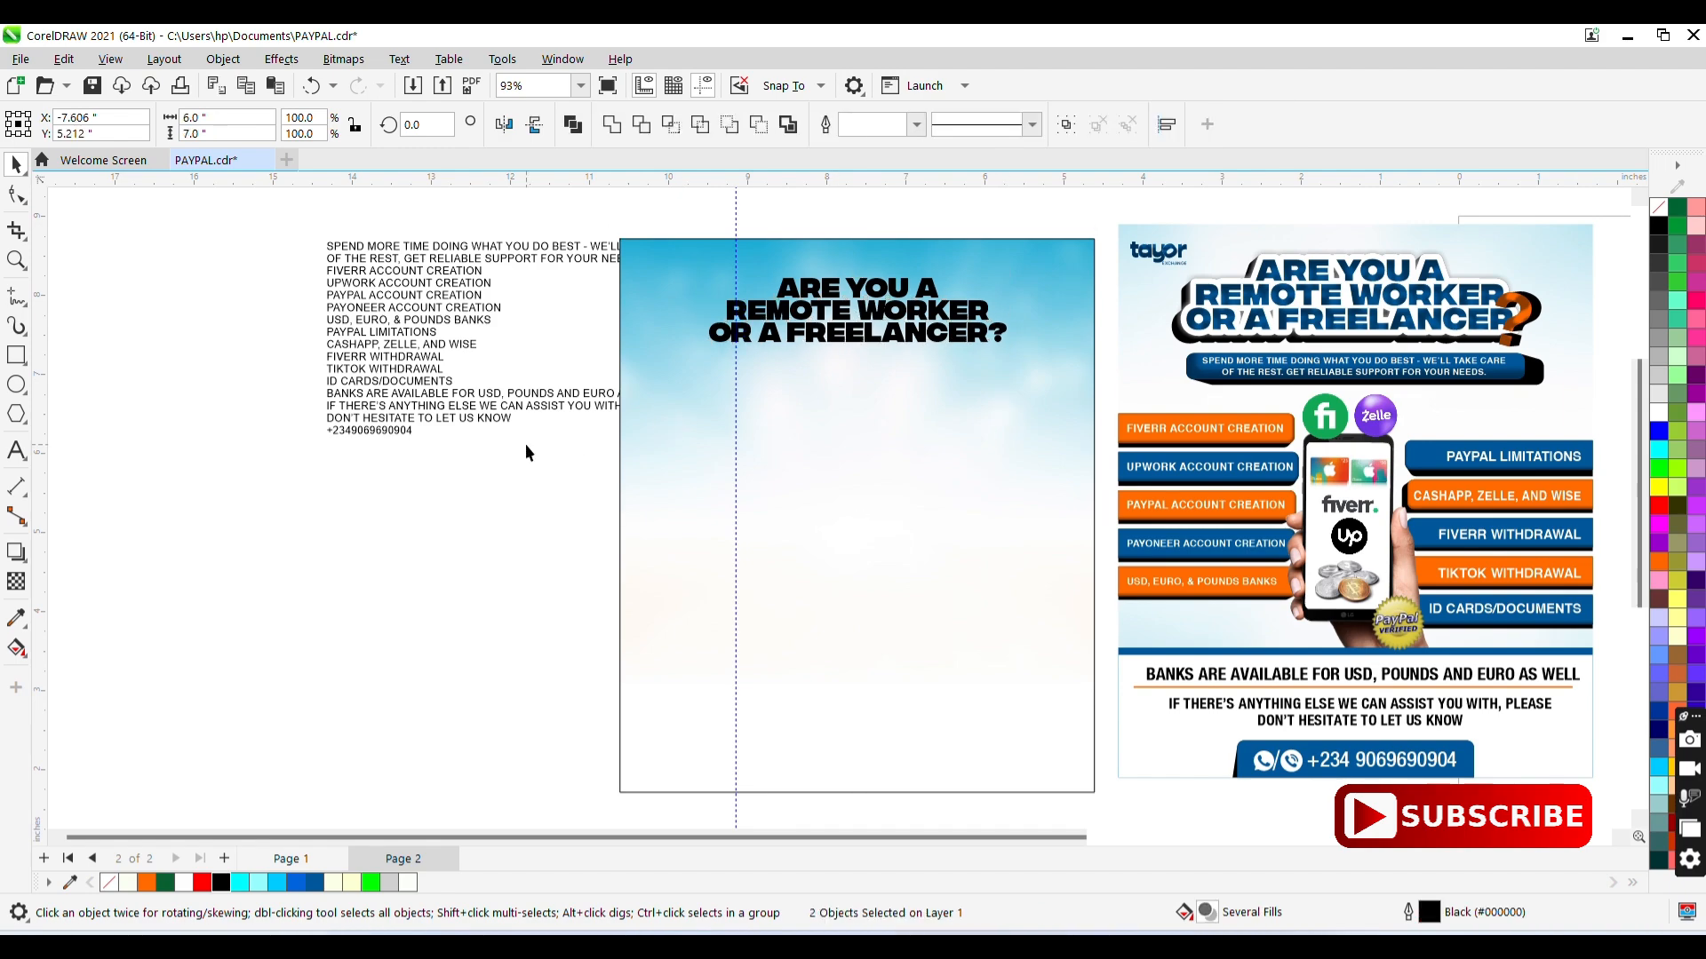
# - Open the background rectangle's PowerClip contents for editing and select the blurred sky image
pyautogui.click(453, 269)
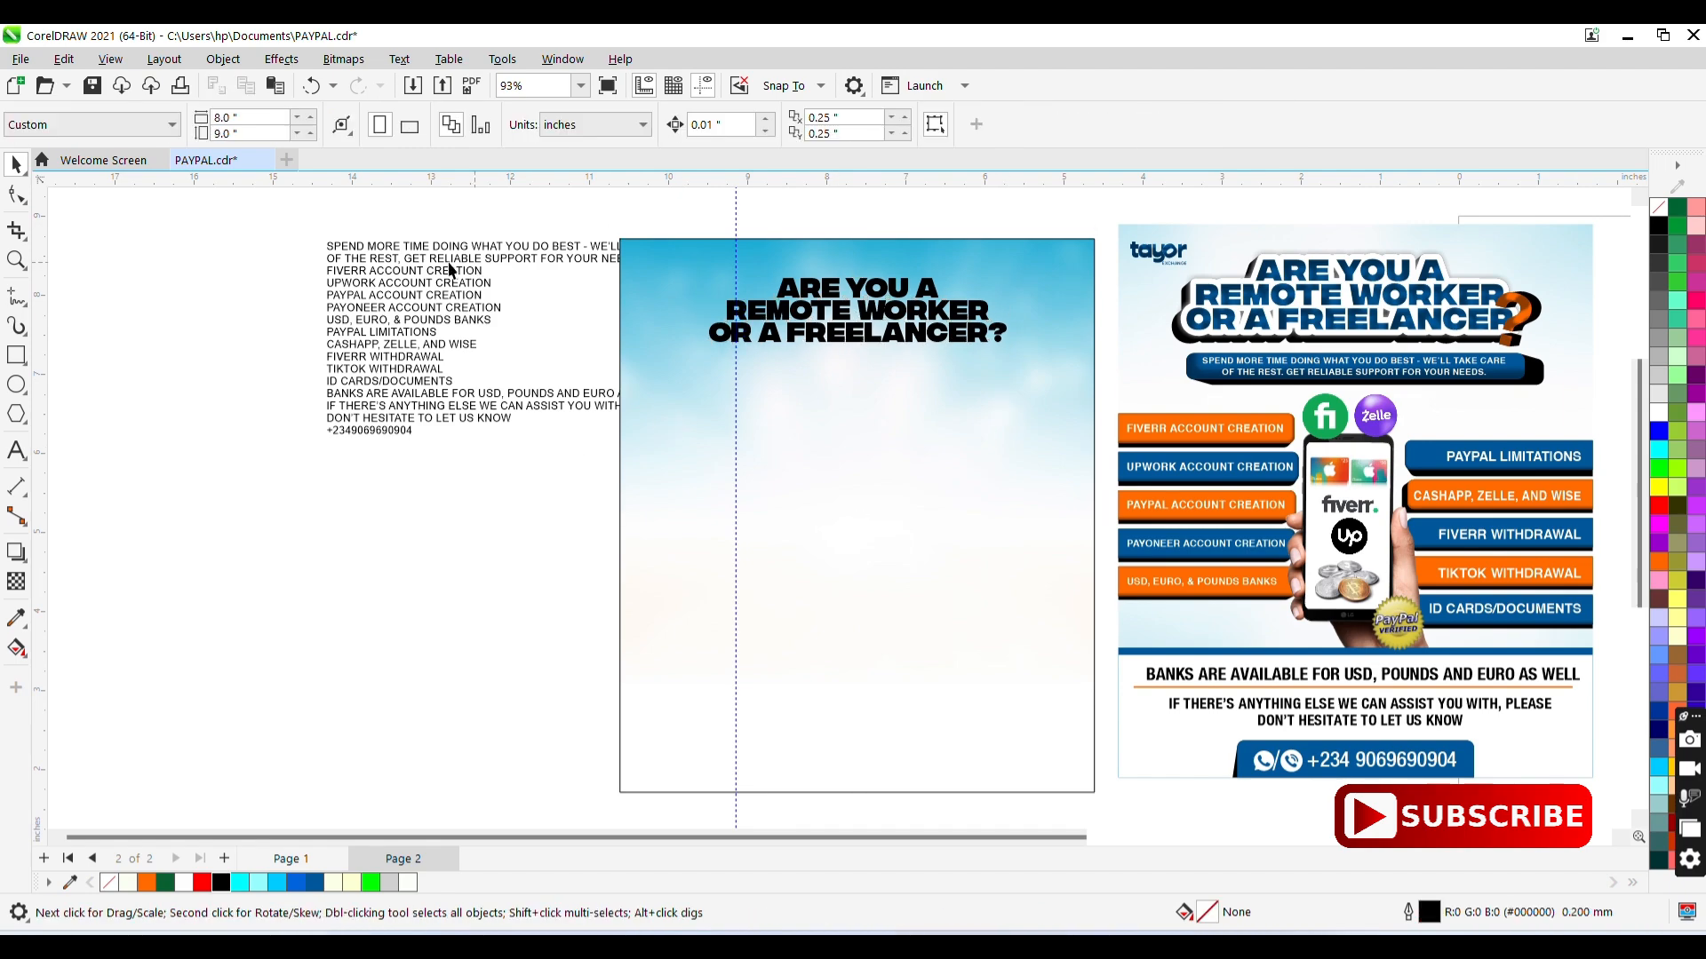
pyautogui.click(19, 355)
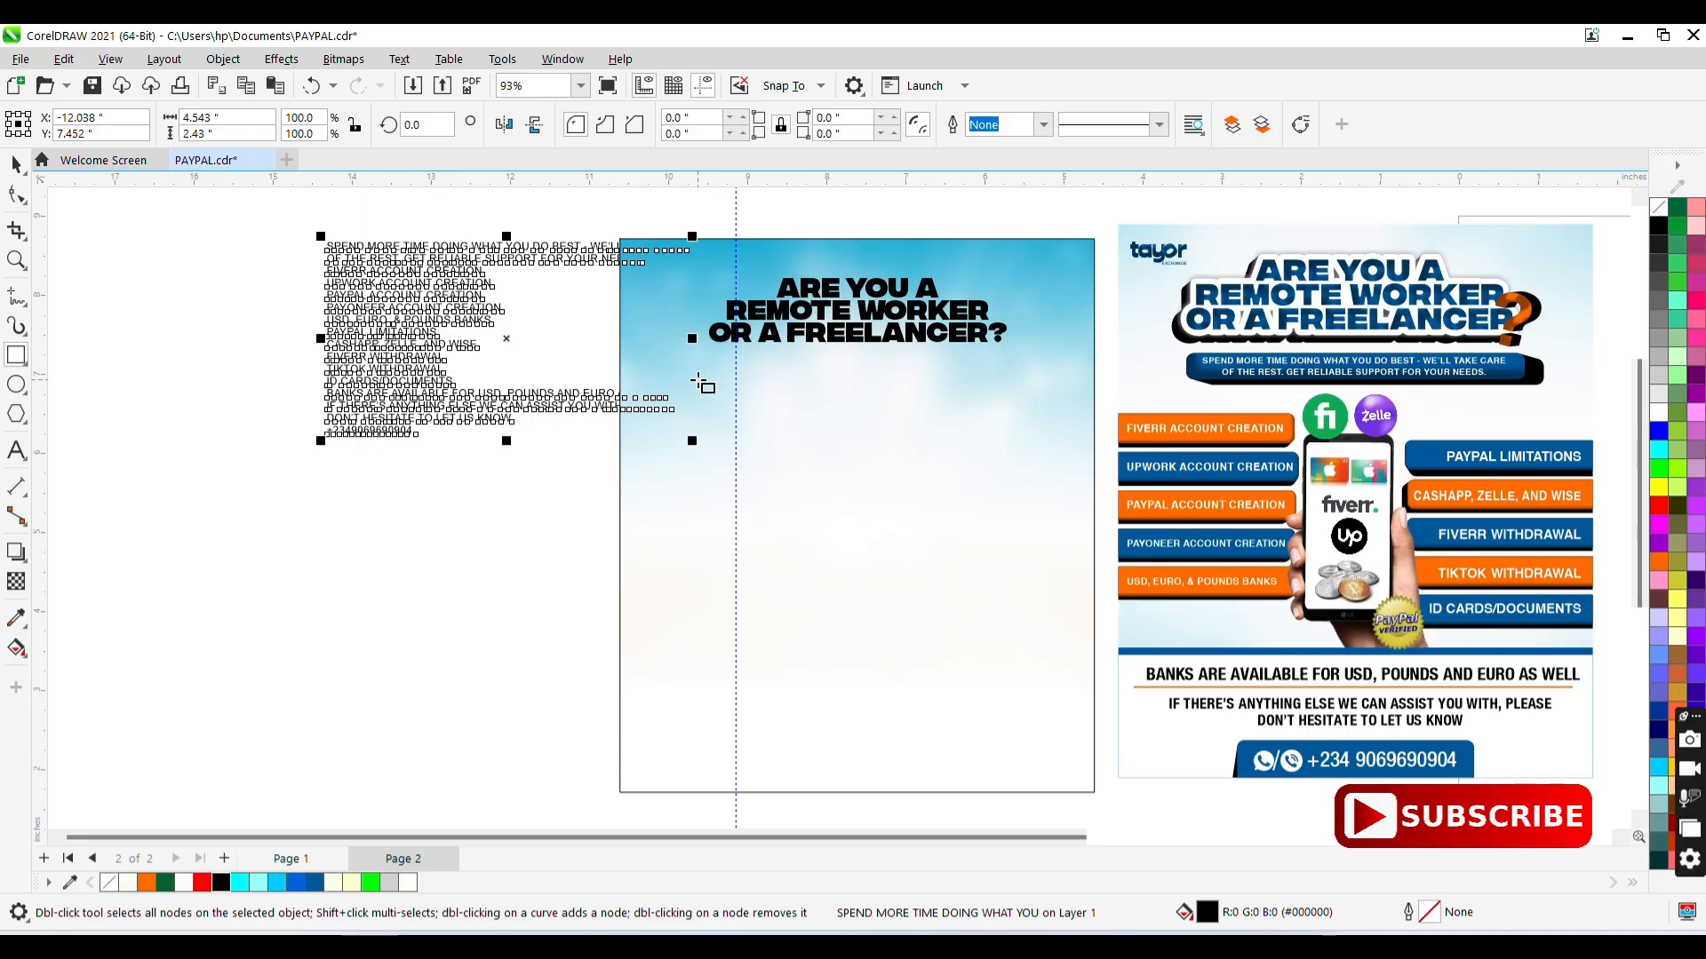
pyautogui.press('space')
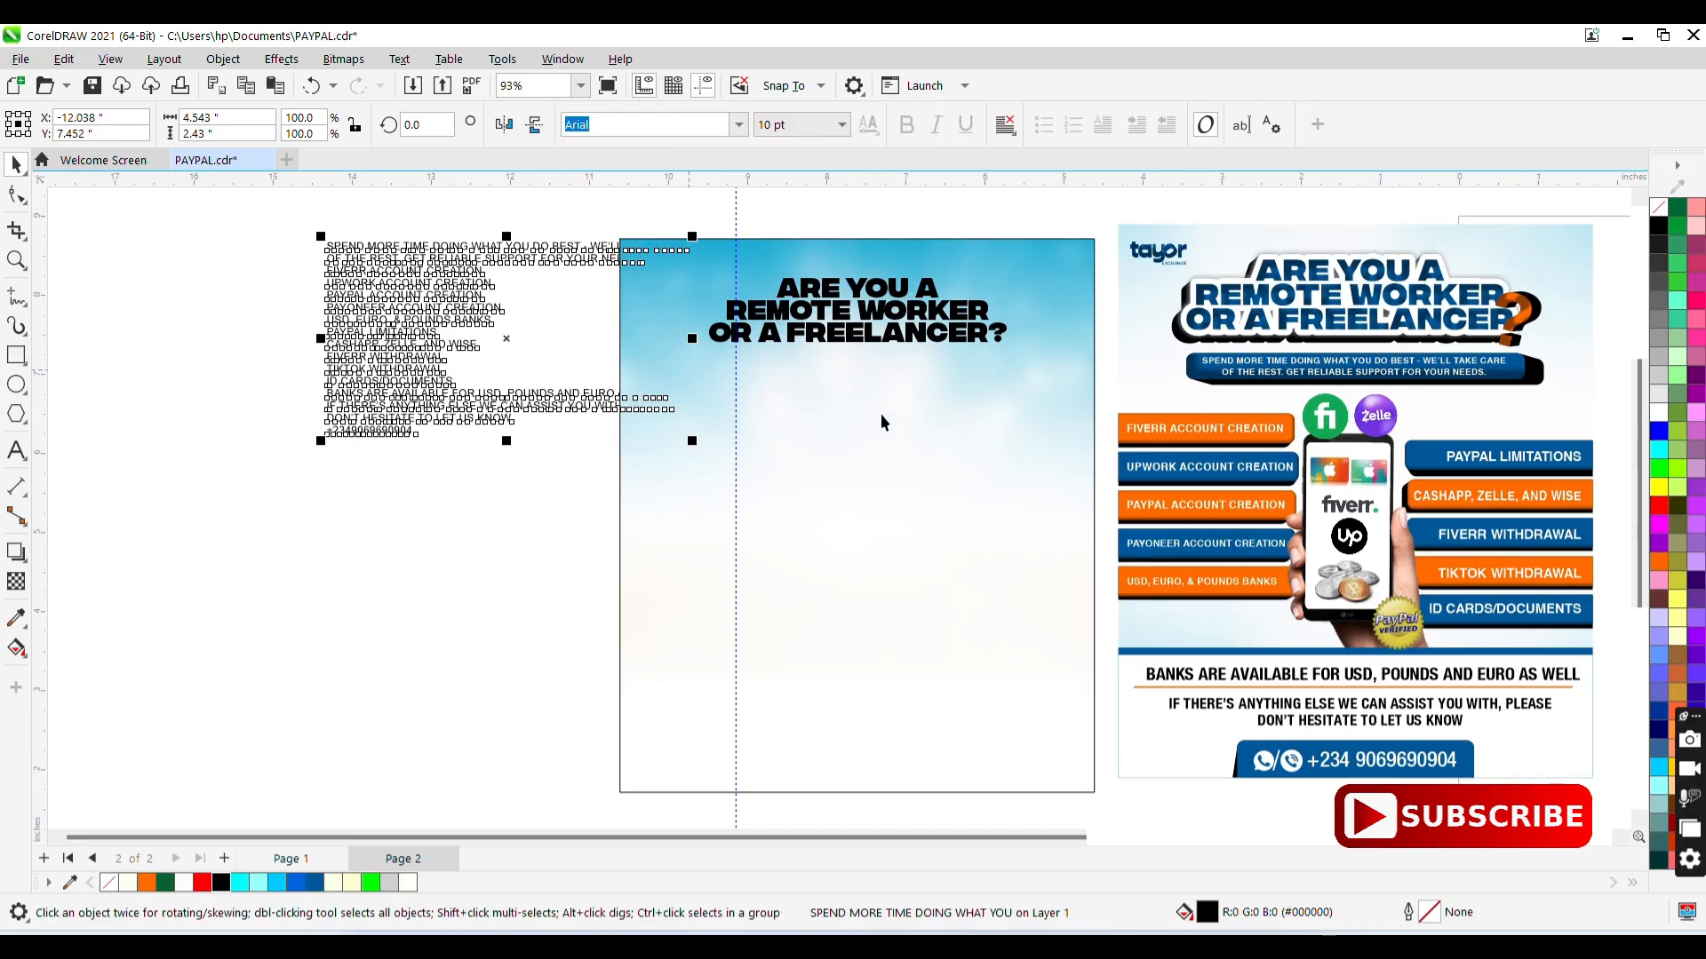
pyautogui.doubleClick(930, 437)
pyautogui.click(930, 437)
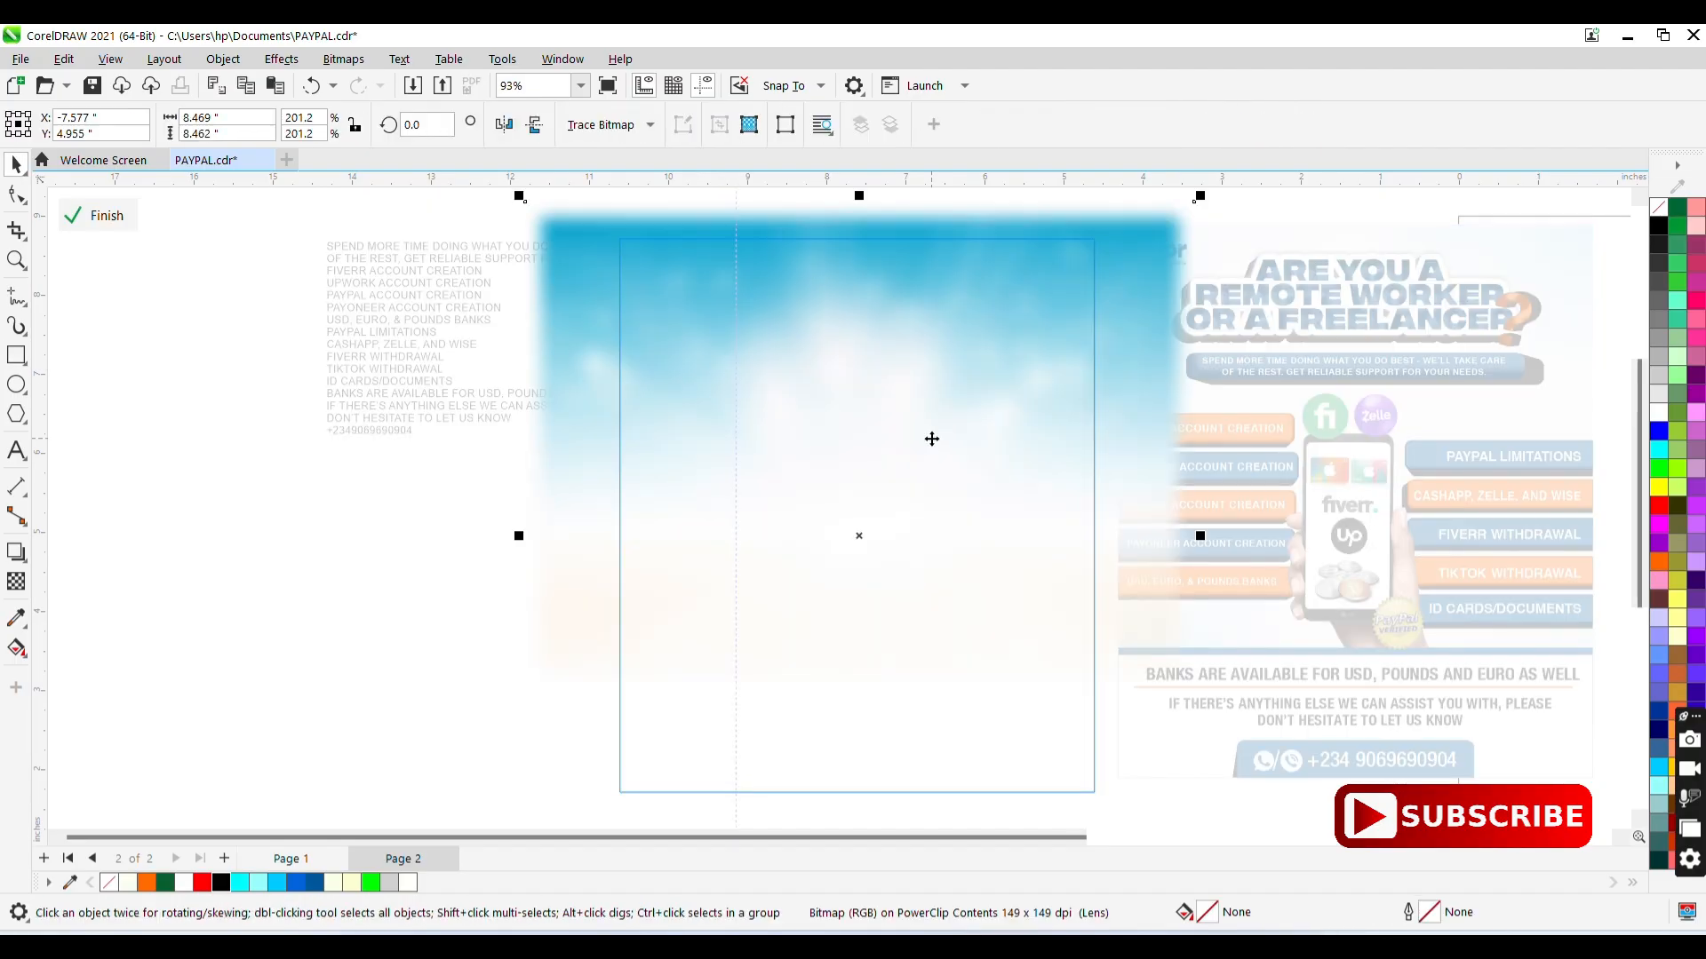
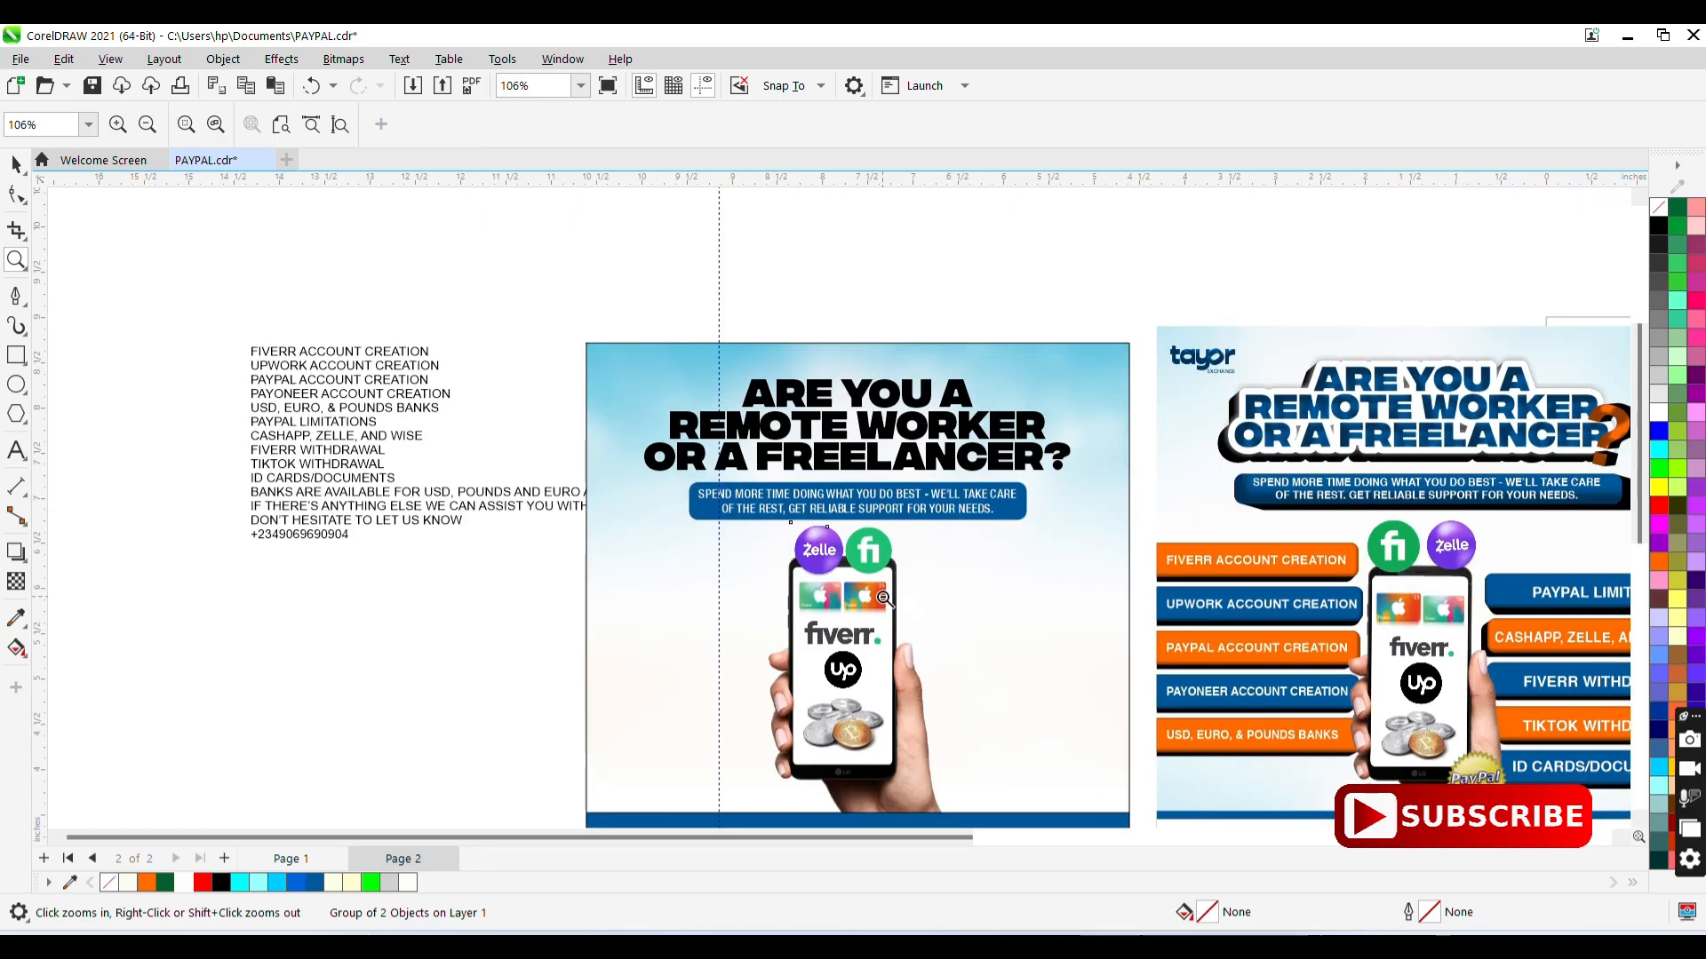
# - Draw a rectangle about 3.535 by 0.53 inches below the services text list and round its corners to about 0.128 inch
pyautogui.rightClick(873, 554)
pyautogui.click(858, 543)
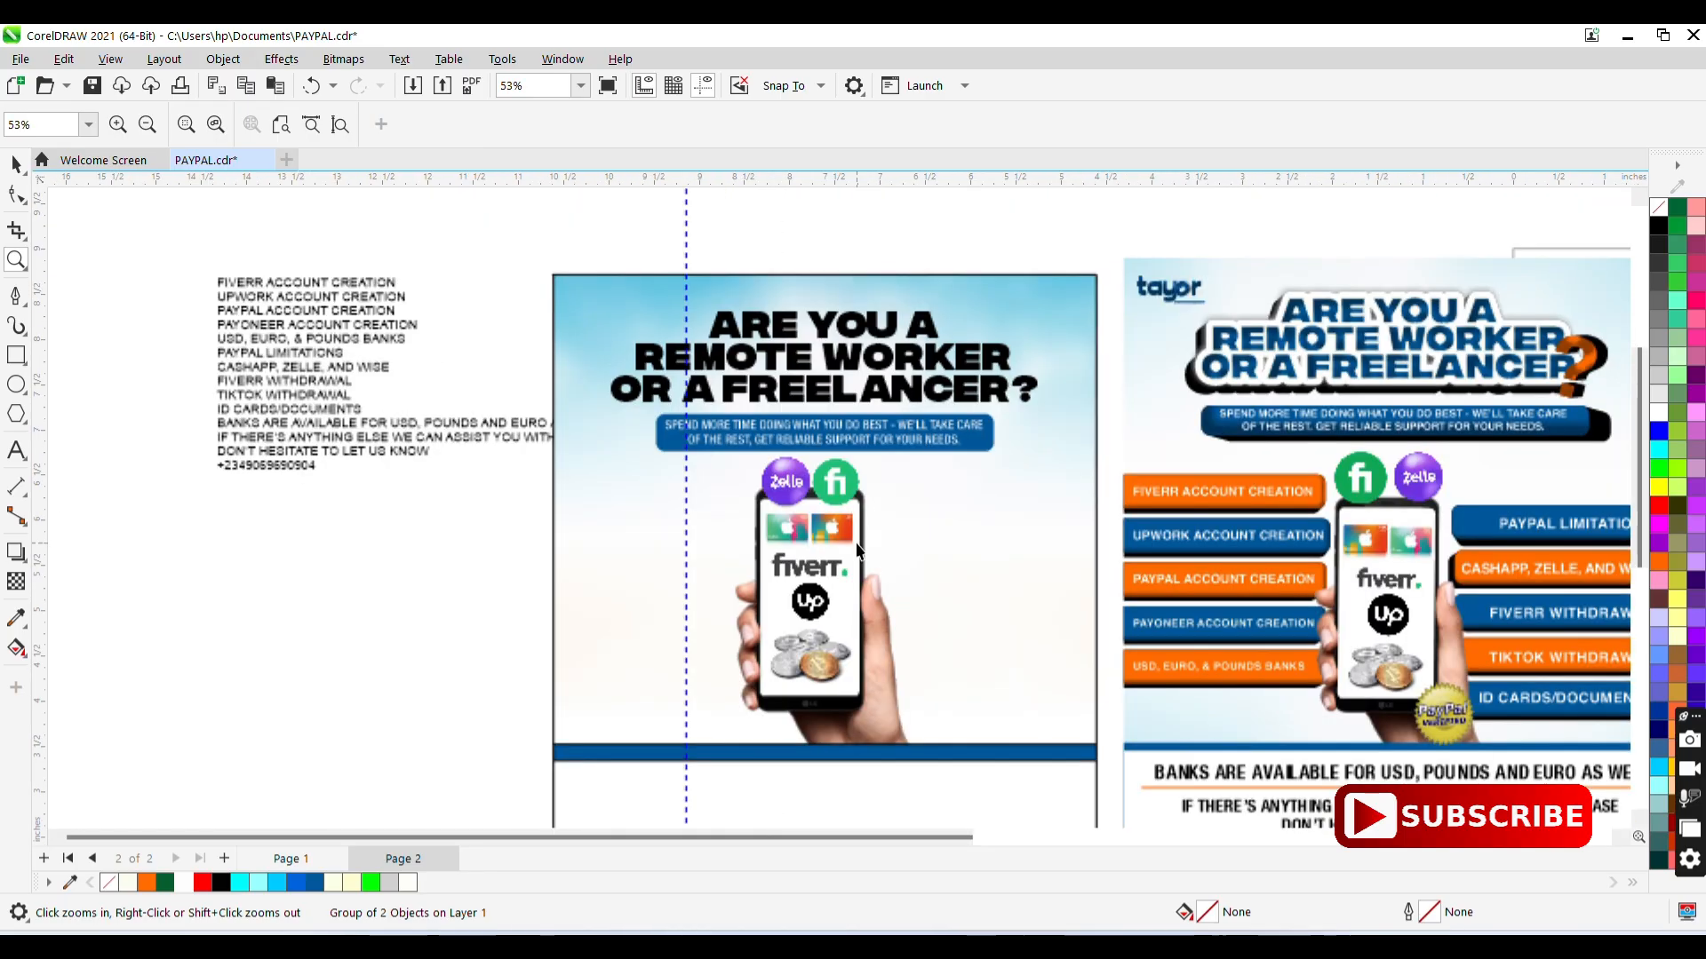
pyautogui.press('space')
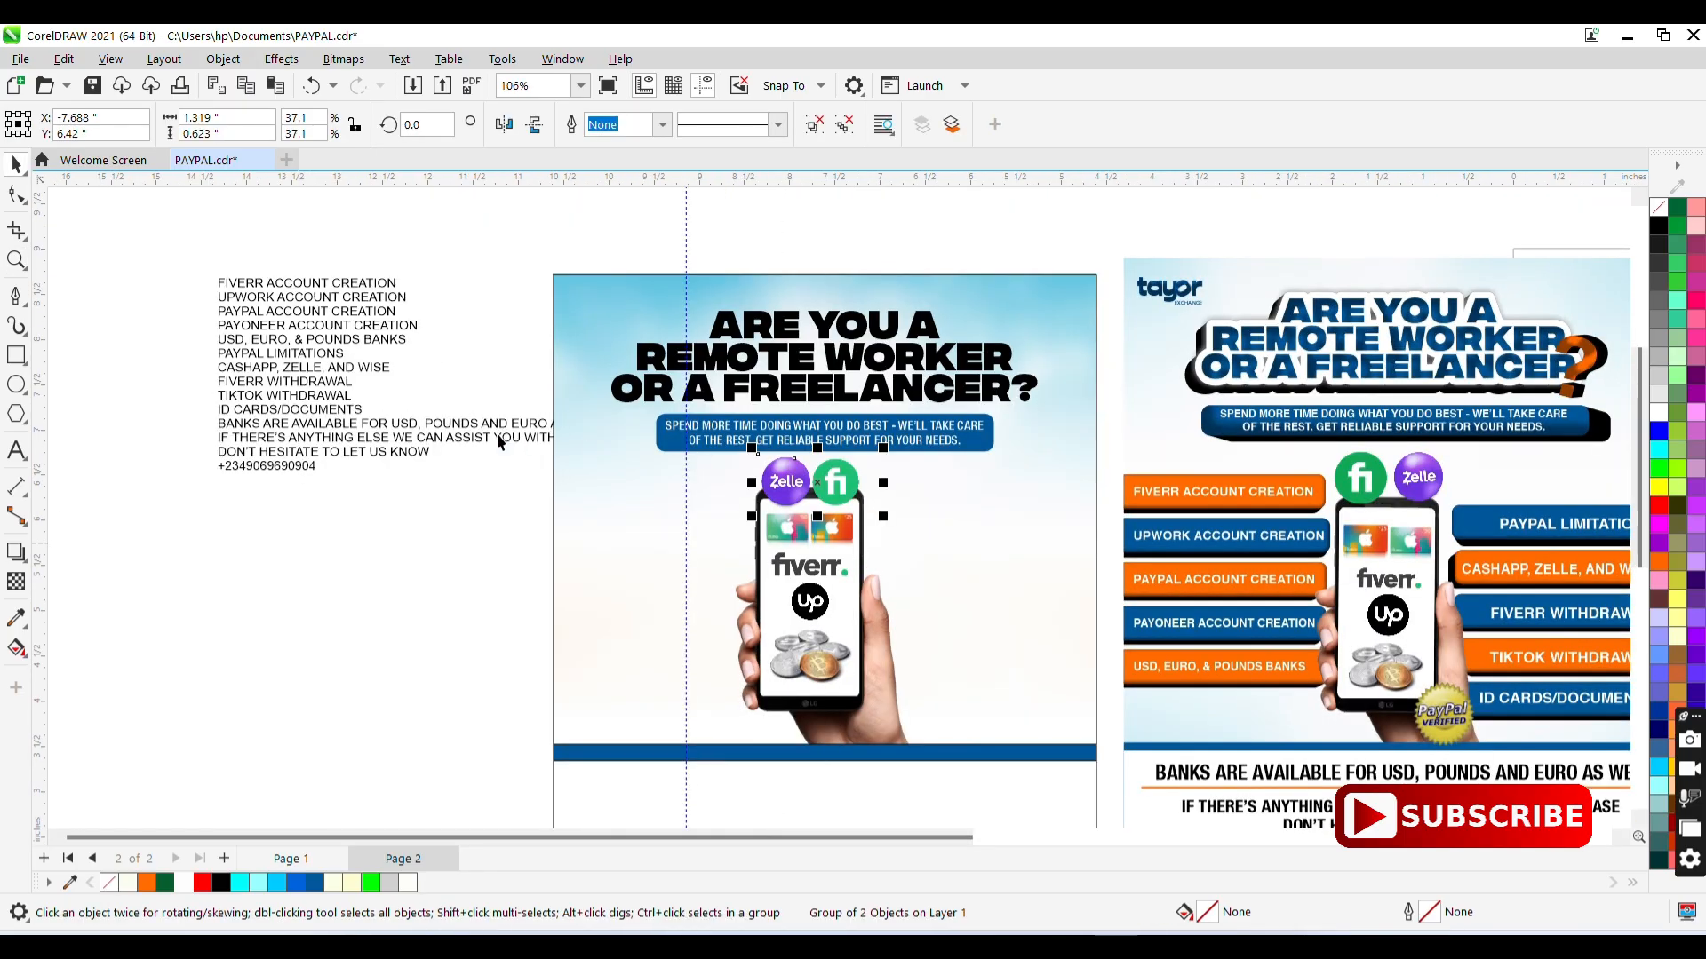
pyautogui.click(16, 356)
pyautogui.moveTo(246, 539)
pyautogui.mouseDown()
pyautogui.moveTo(571, 636)
pyautogui.moveTo(566, 586)
pyautogui.mouseUp()
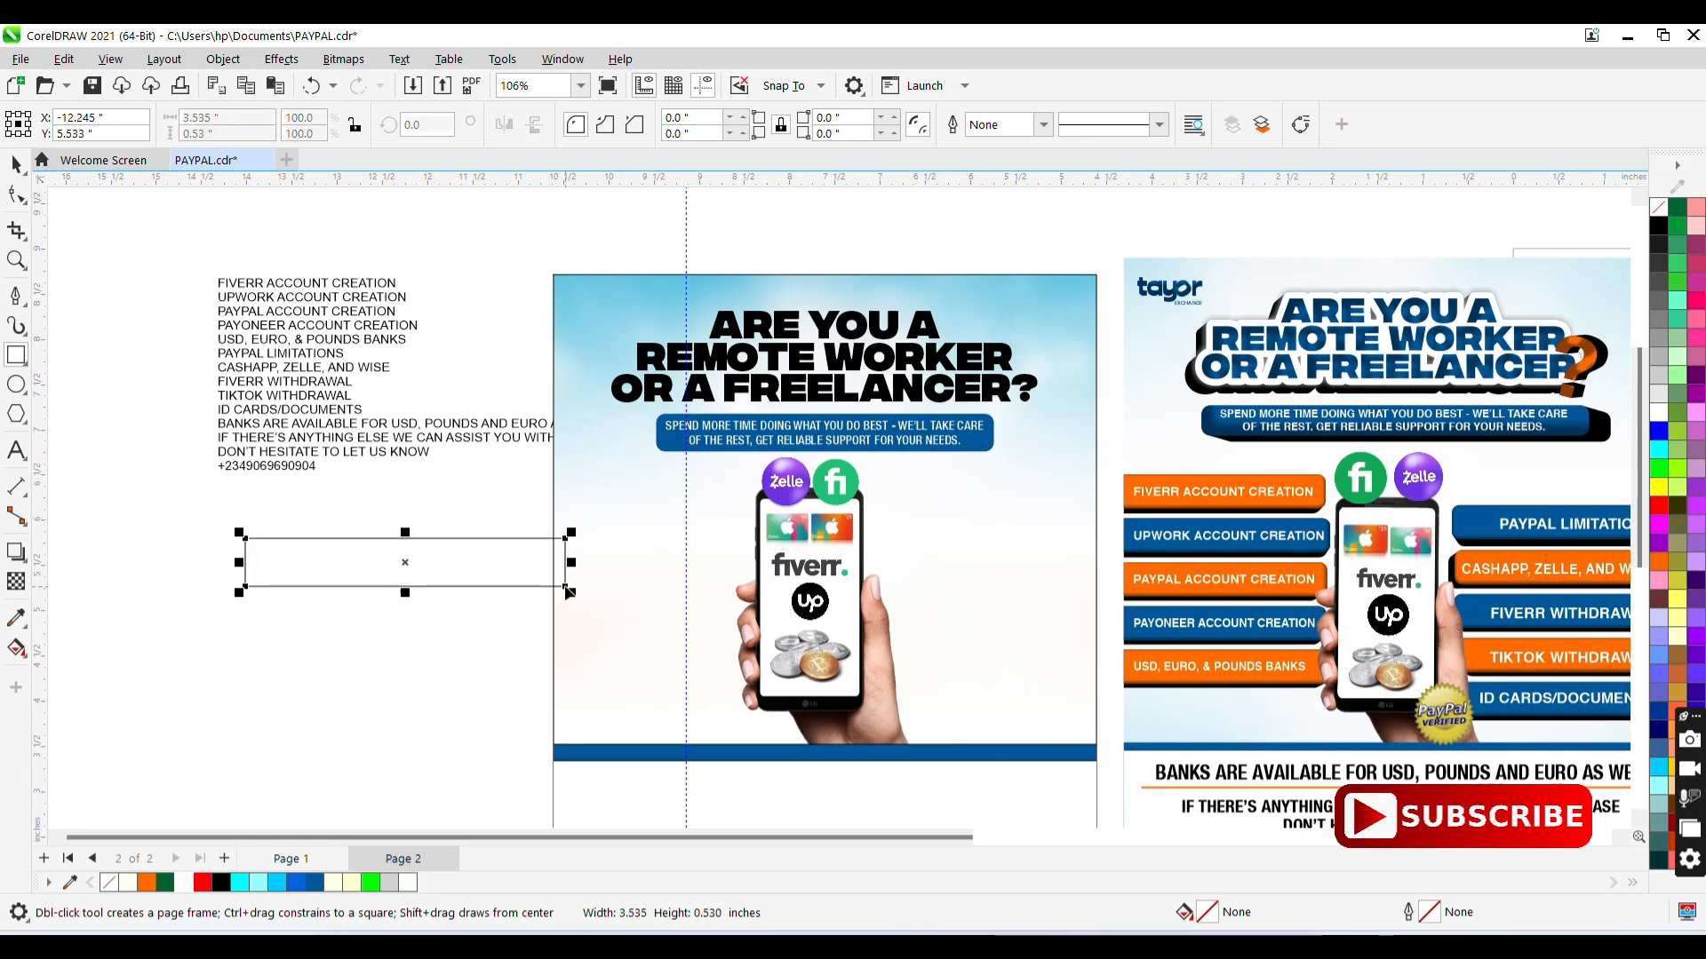
pyautogui.click(16, 194)
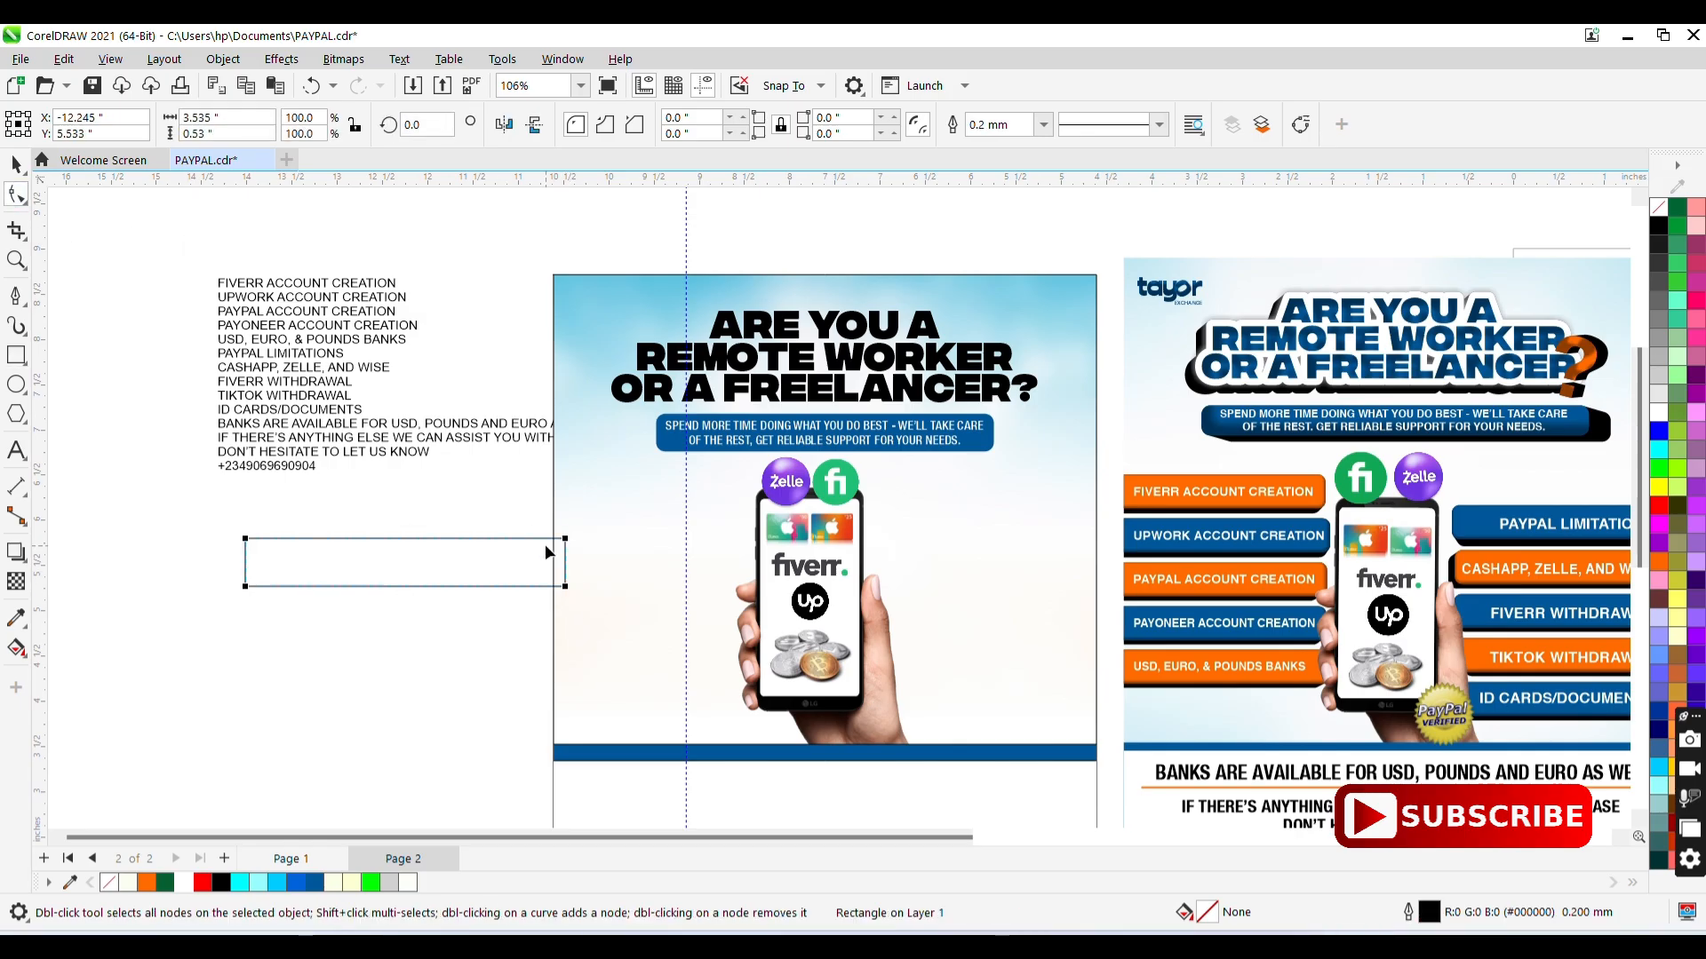
pyautogui.moveTo(566, 539); pyautogui.dragTo(555, 537)
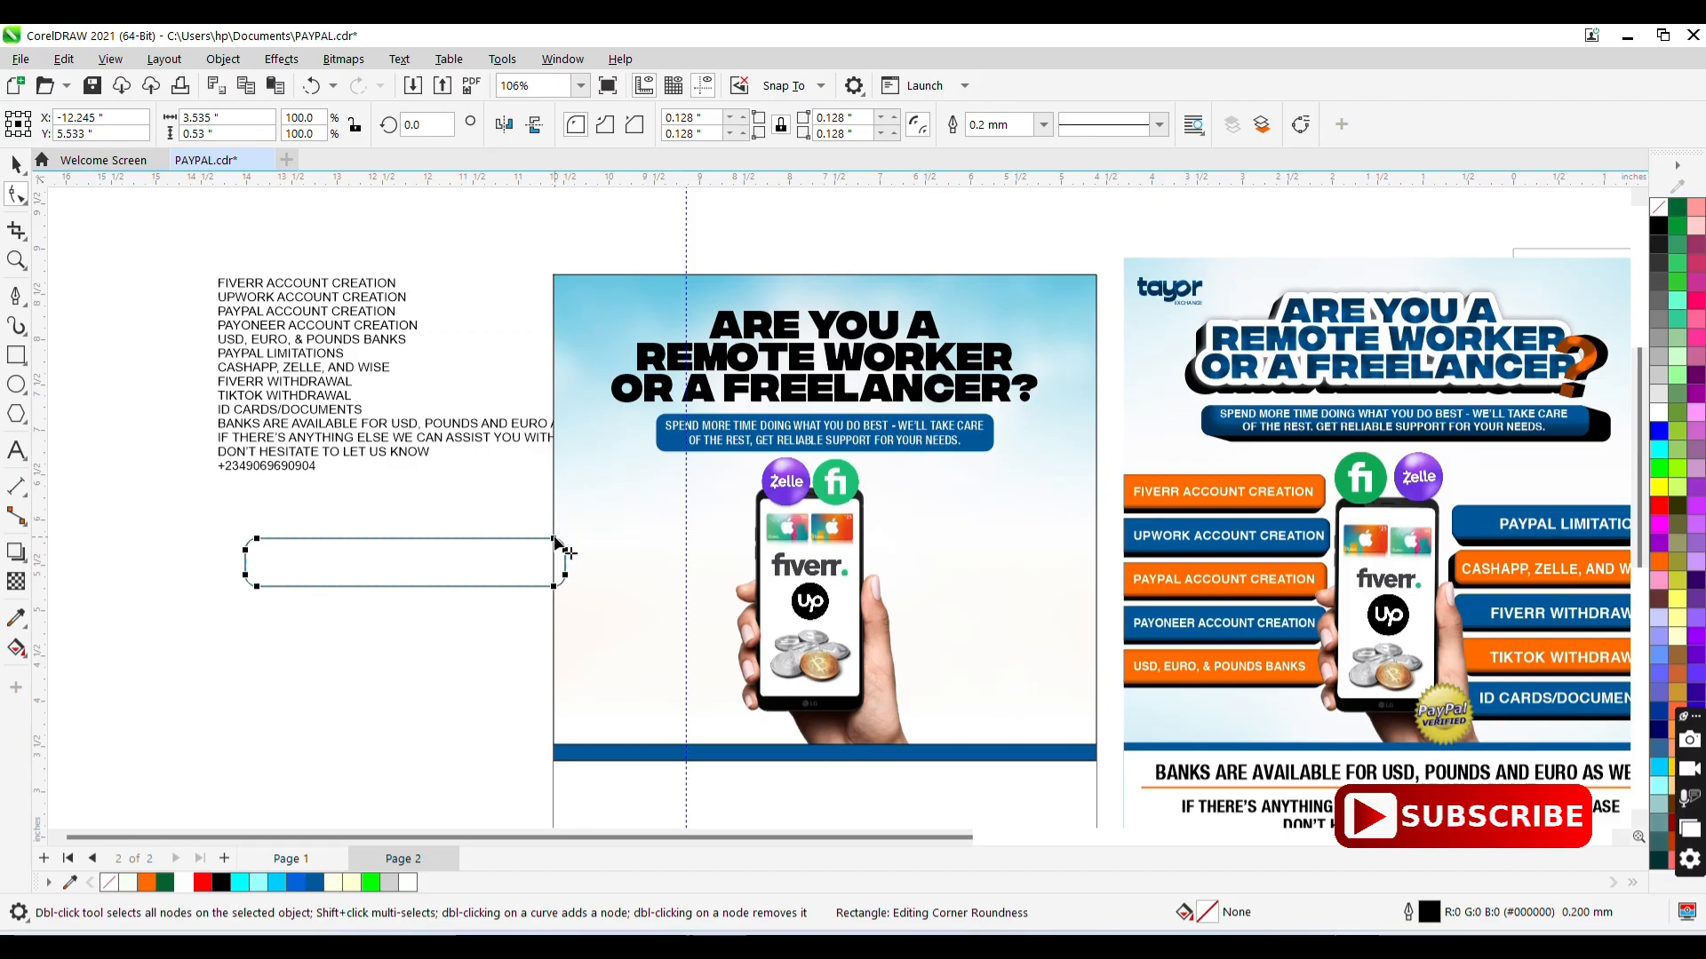
pyautogui.press('space')
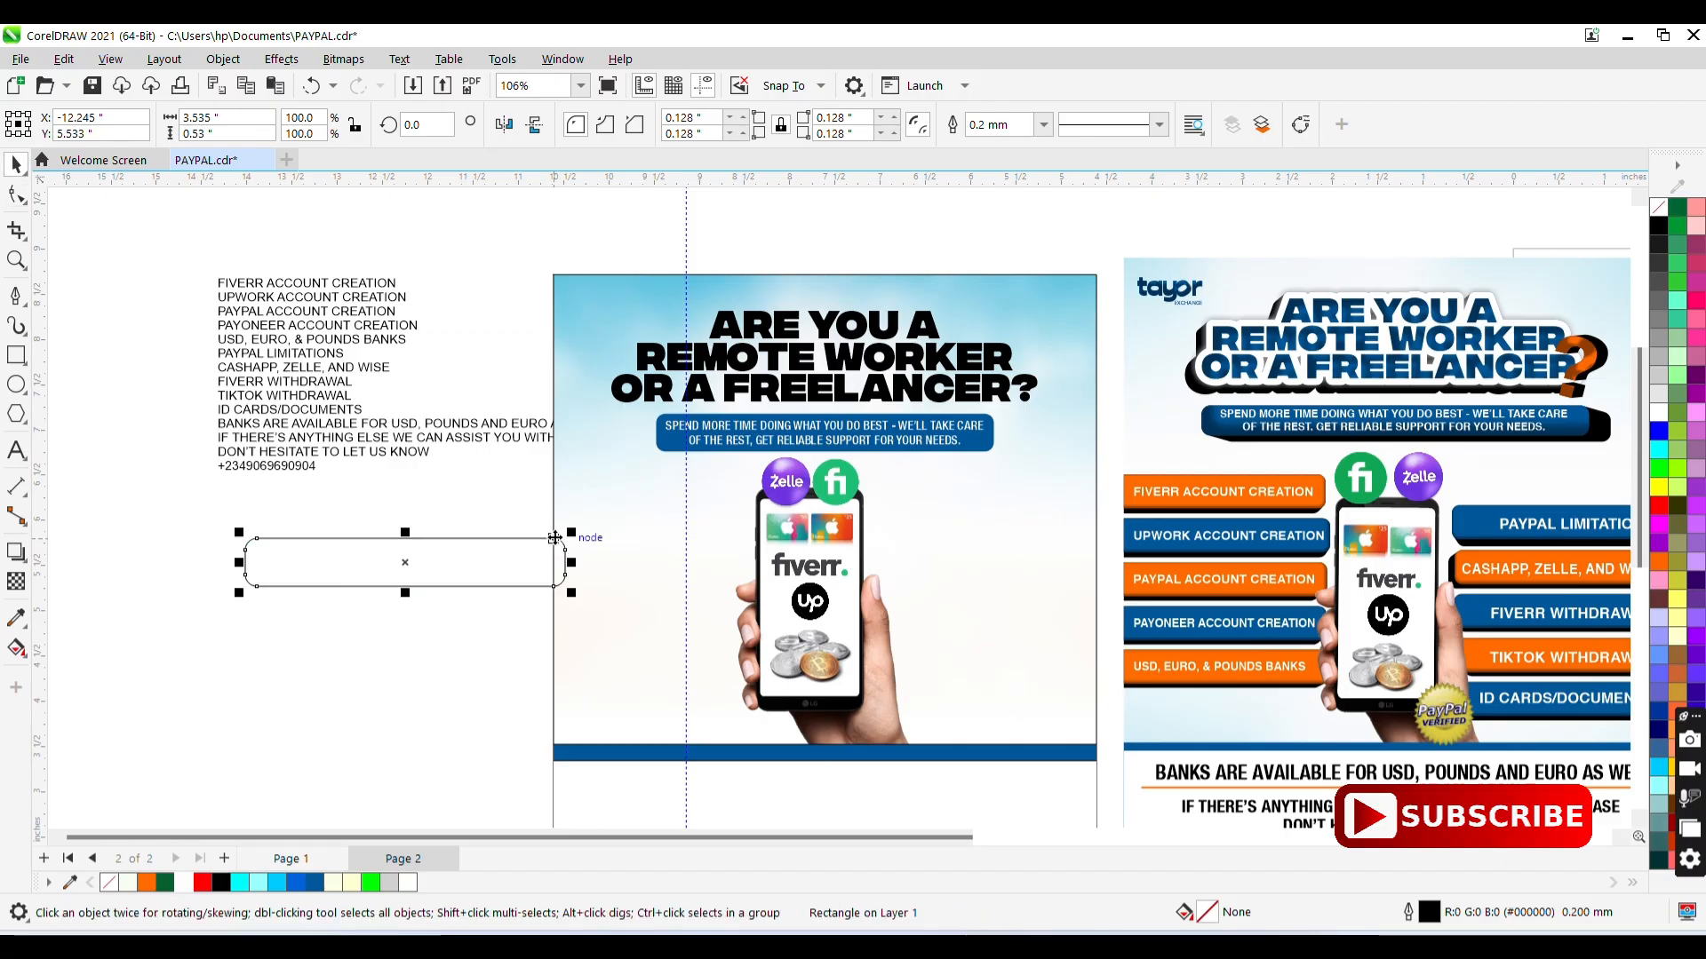
# - Fill the rounded rectangle with orange (#FF6A00) and remove its outline
pyautogui.click(146, 883)
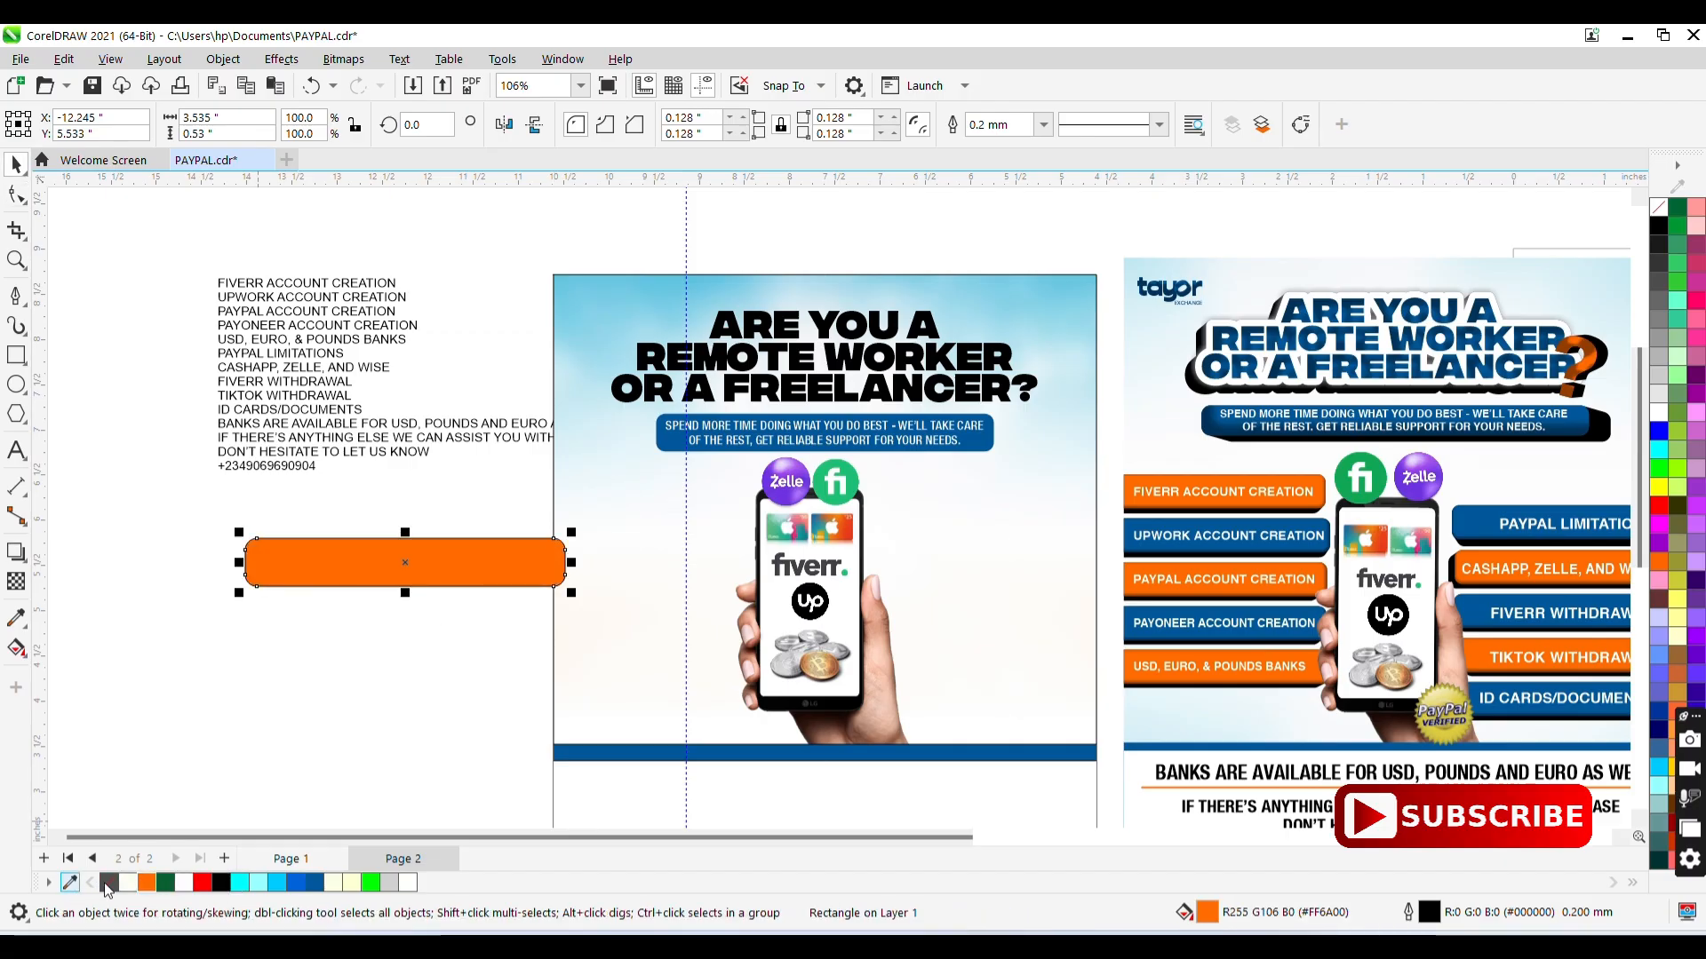
pyautogui.rightClick(104, 882)
pyautogui.click(187, 607)
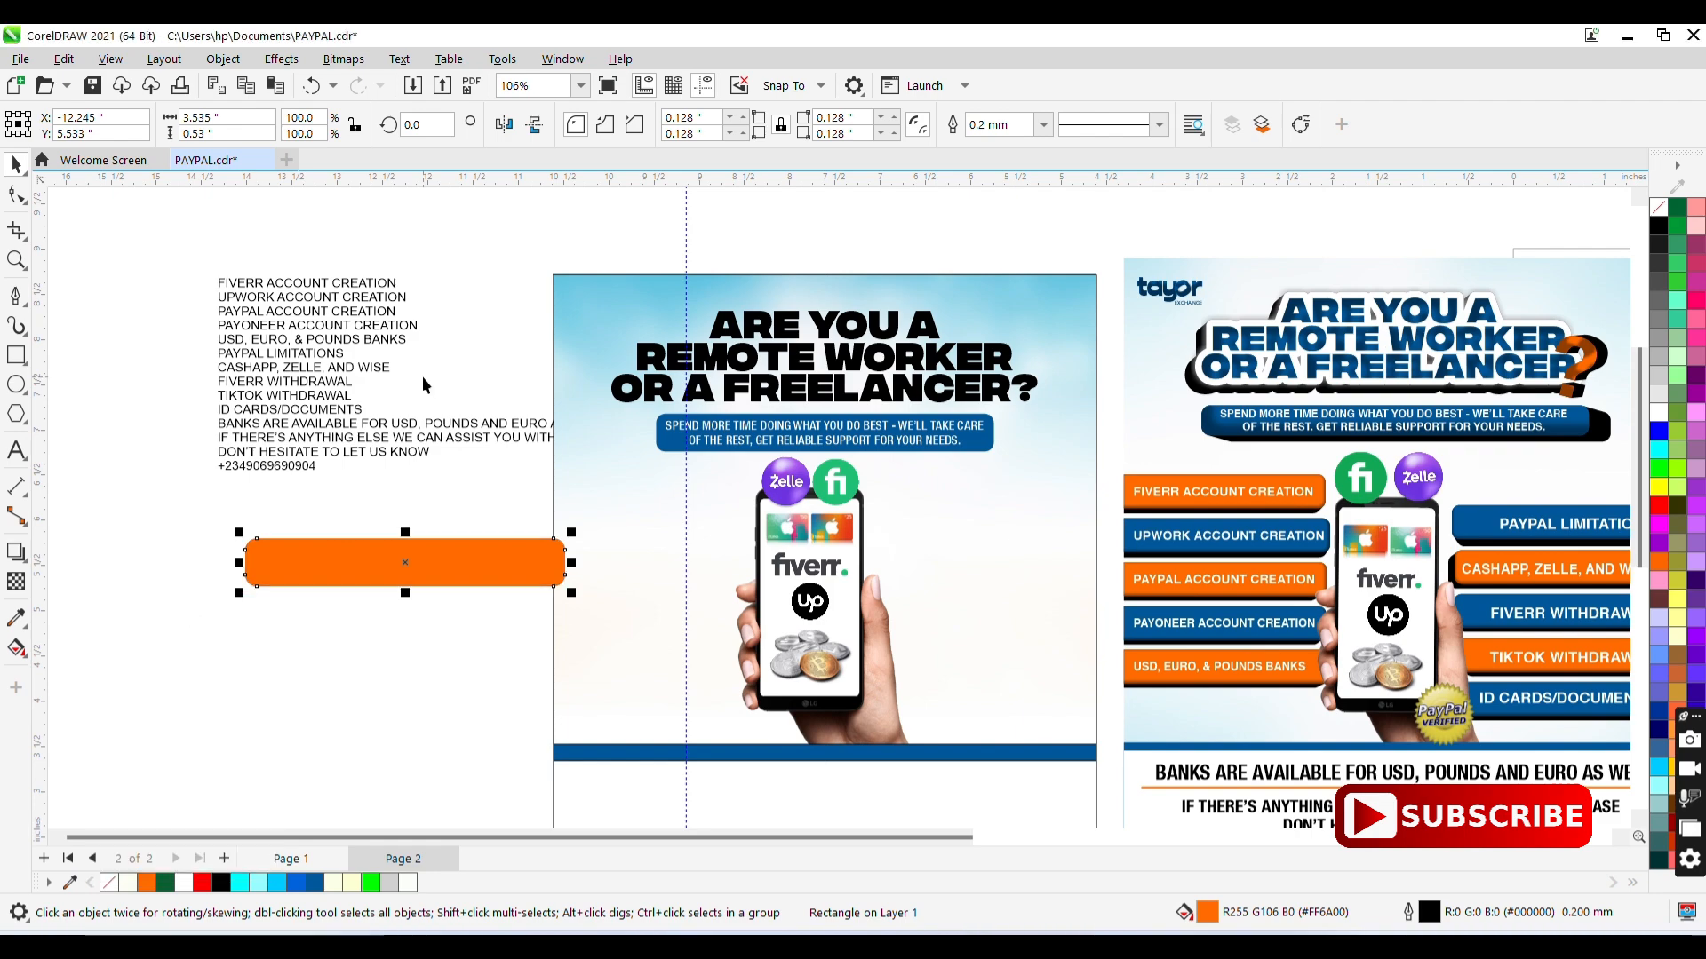
# - Set the services text list's font to HelveticaNeue LT 67 MdCn
pyautogui.click(313, 289)
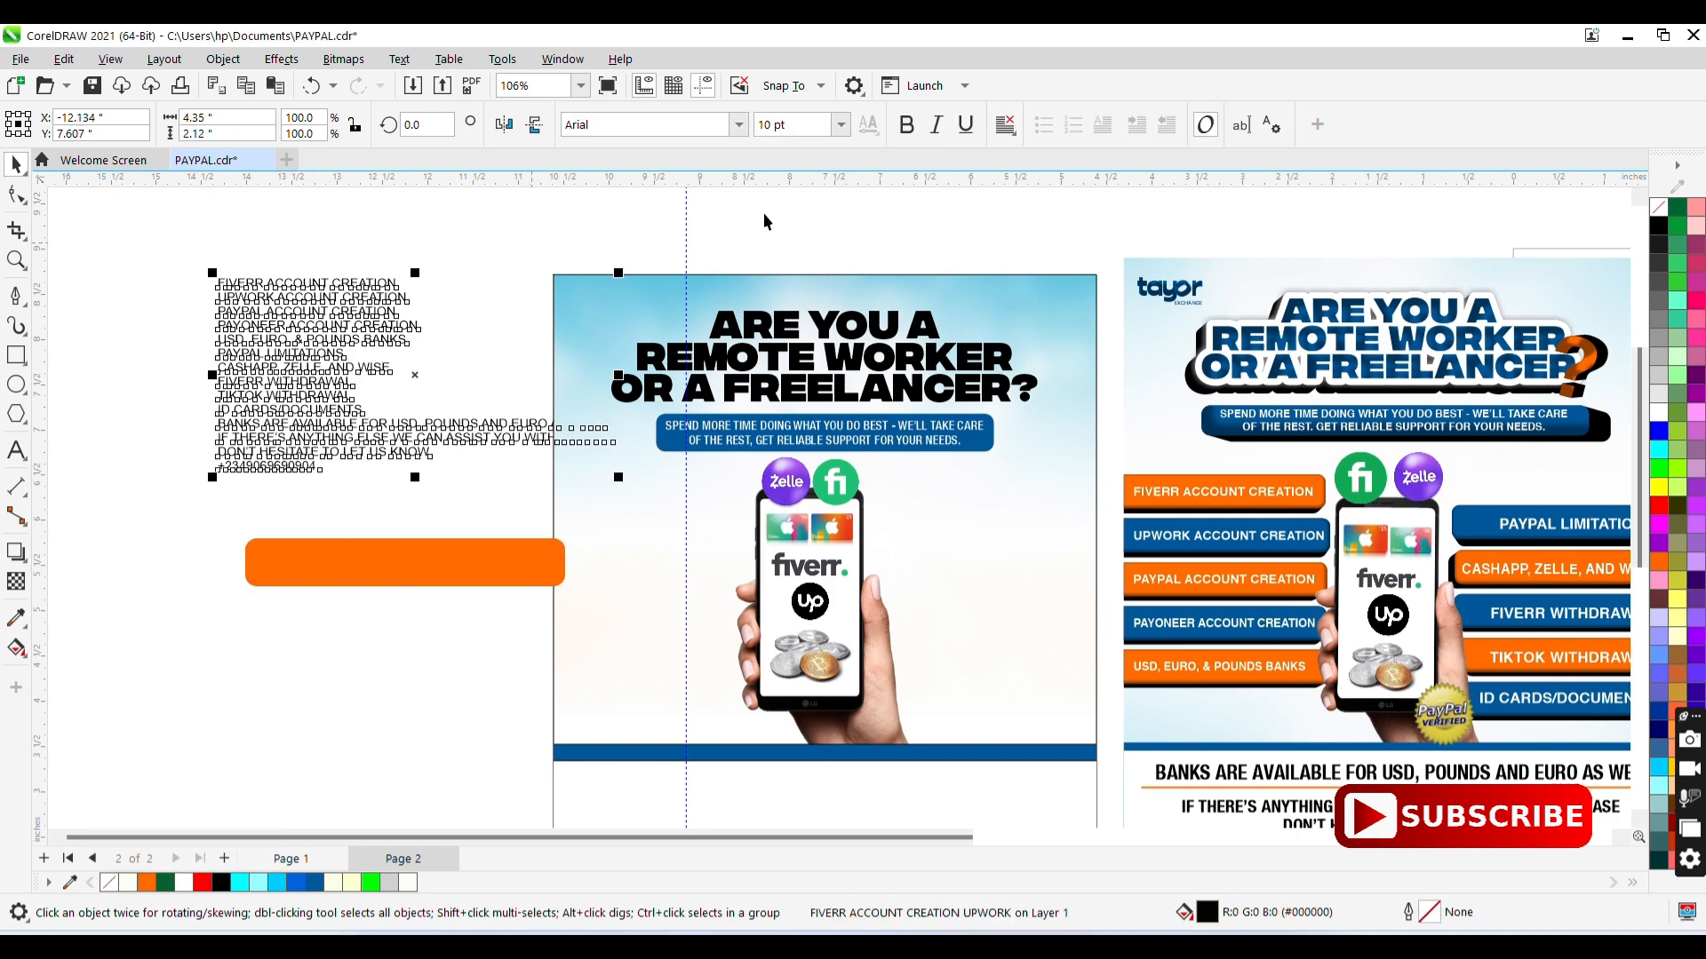
pyautogui.click(738, 124)
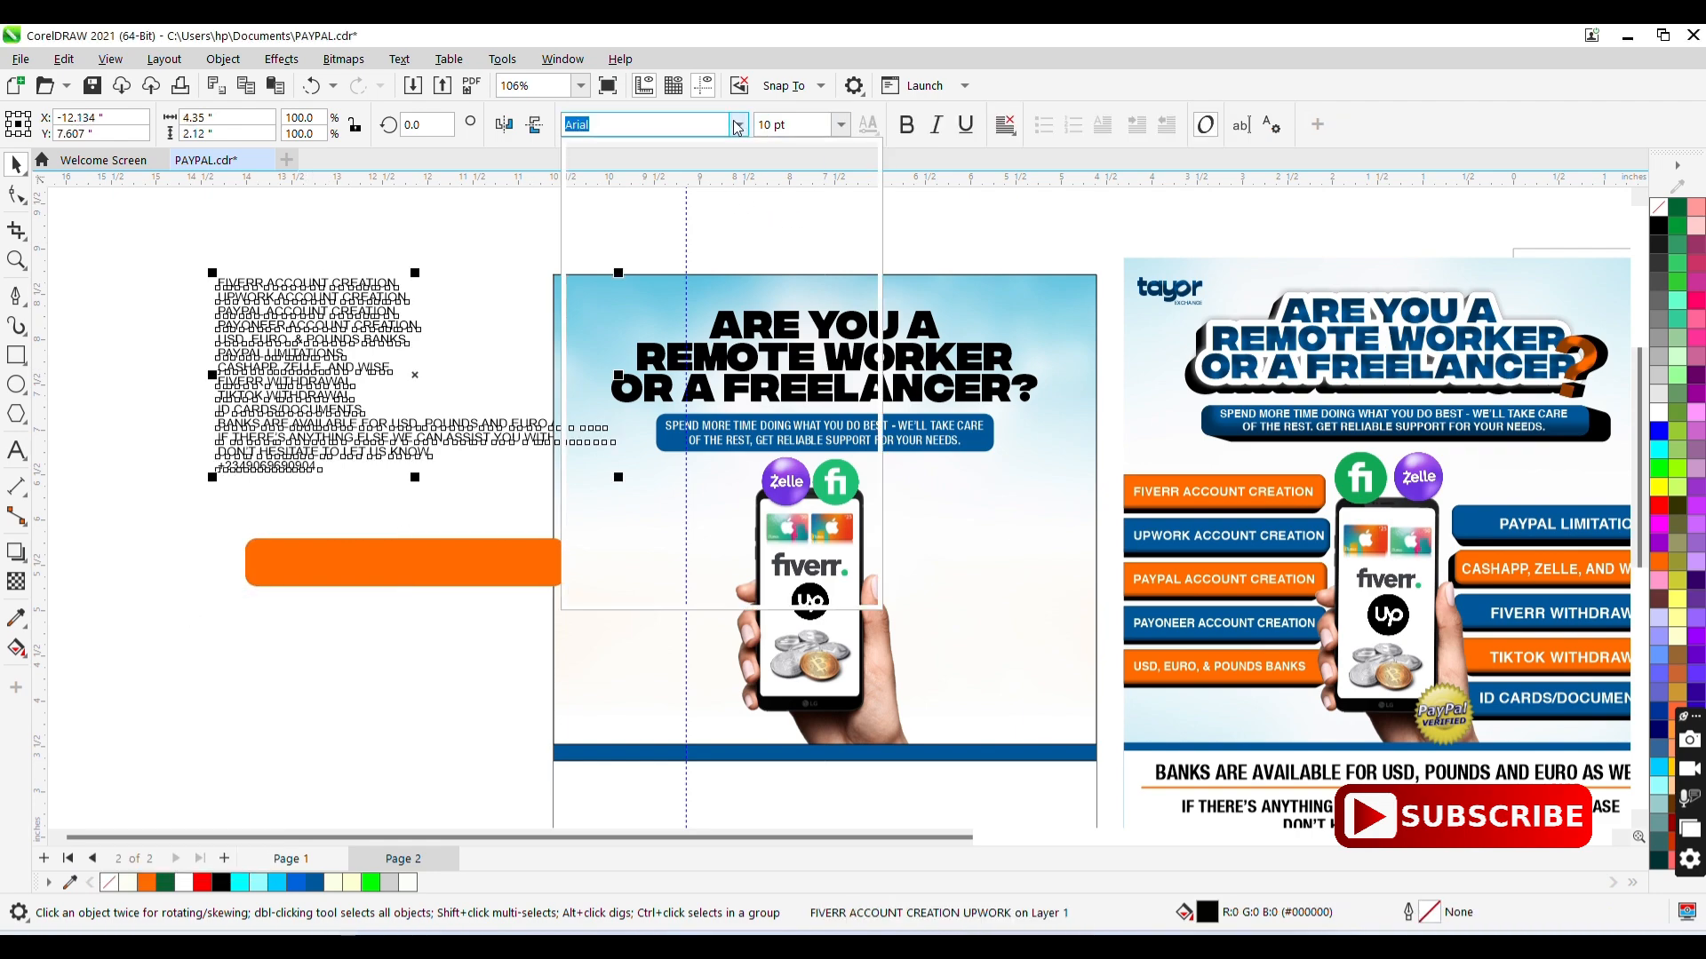
pyautogui.click(727, 193)
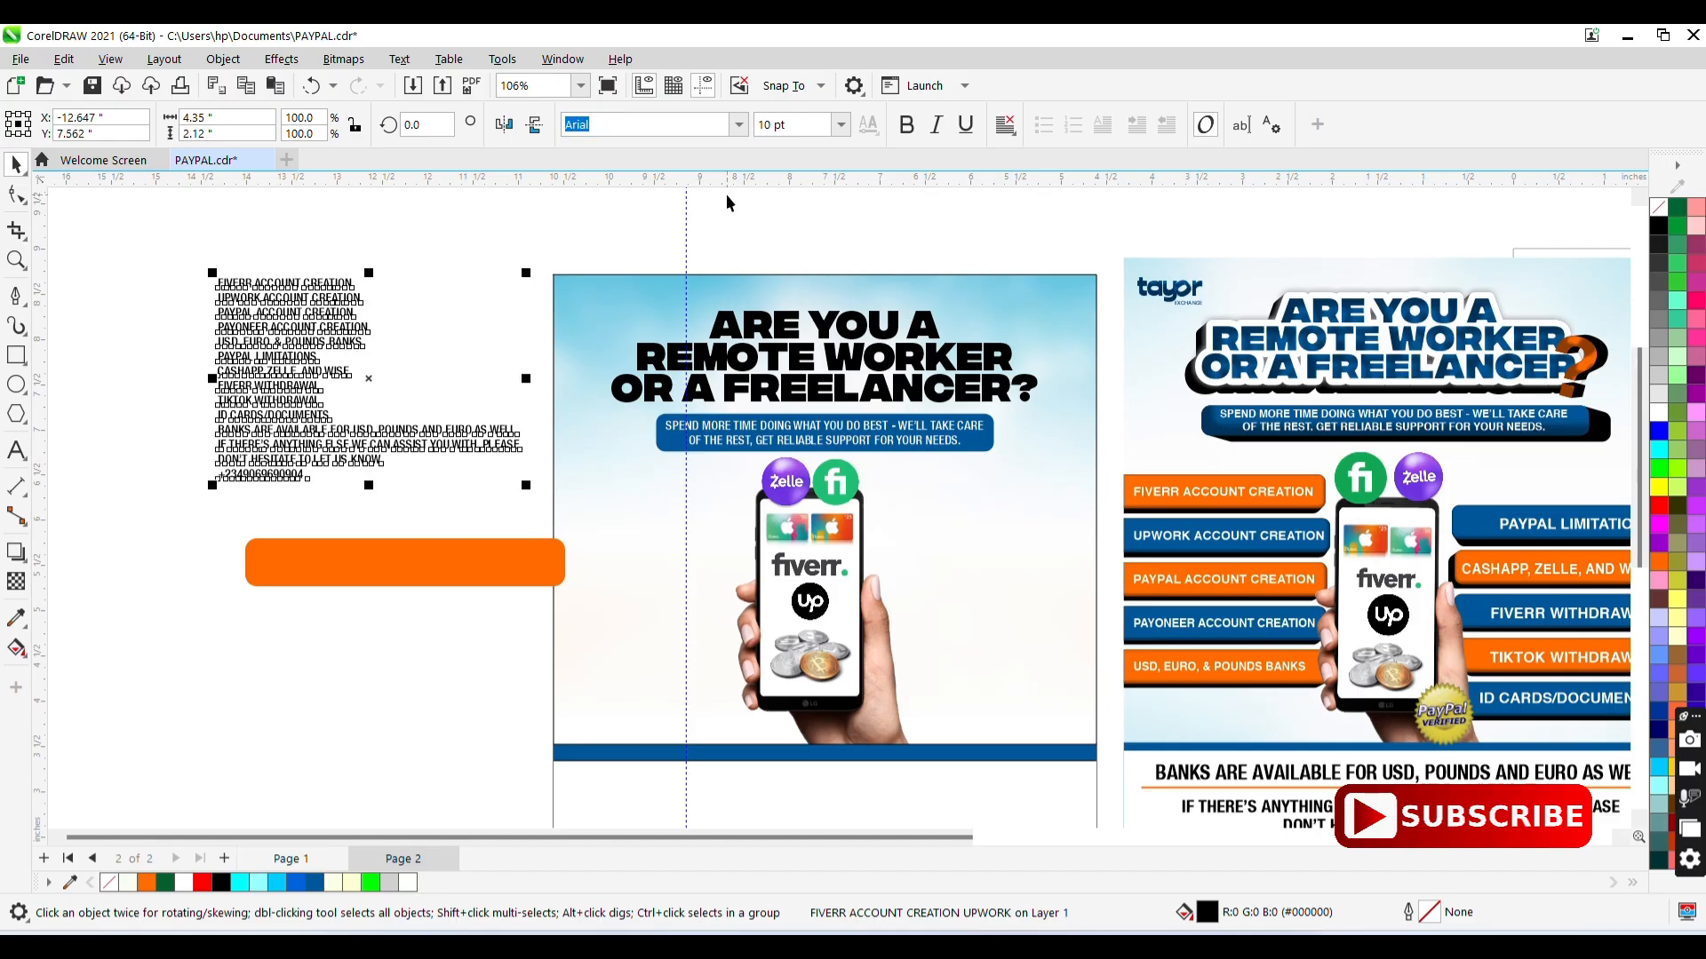
# - Compare the Helvetica font variants on the services text list and set its font to Helvetica Bold
pyautogui.click(738, 125)
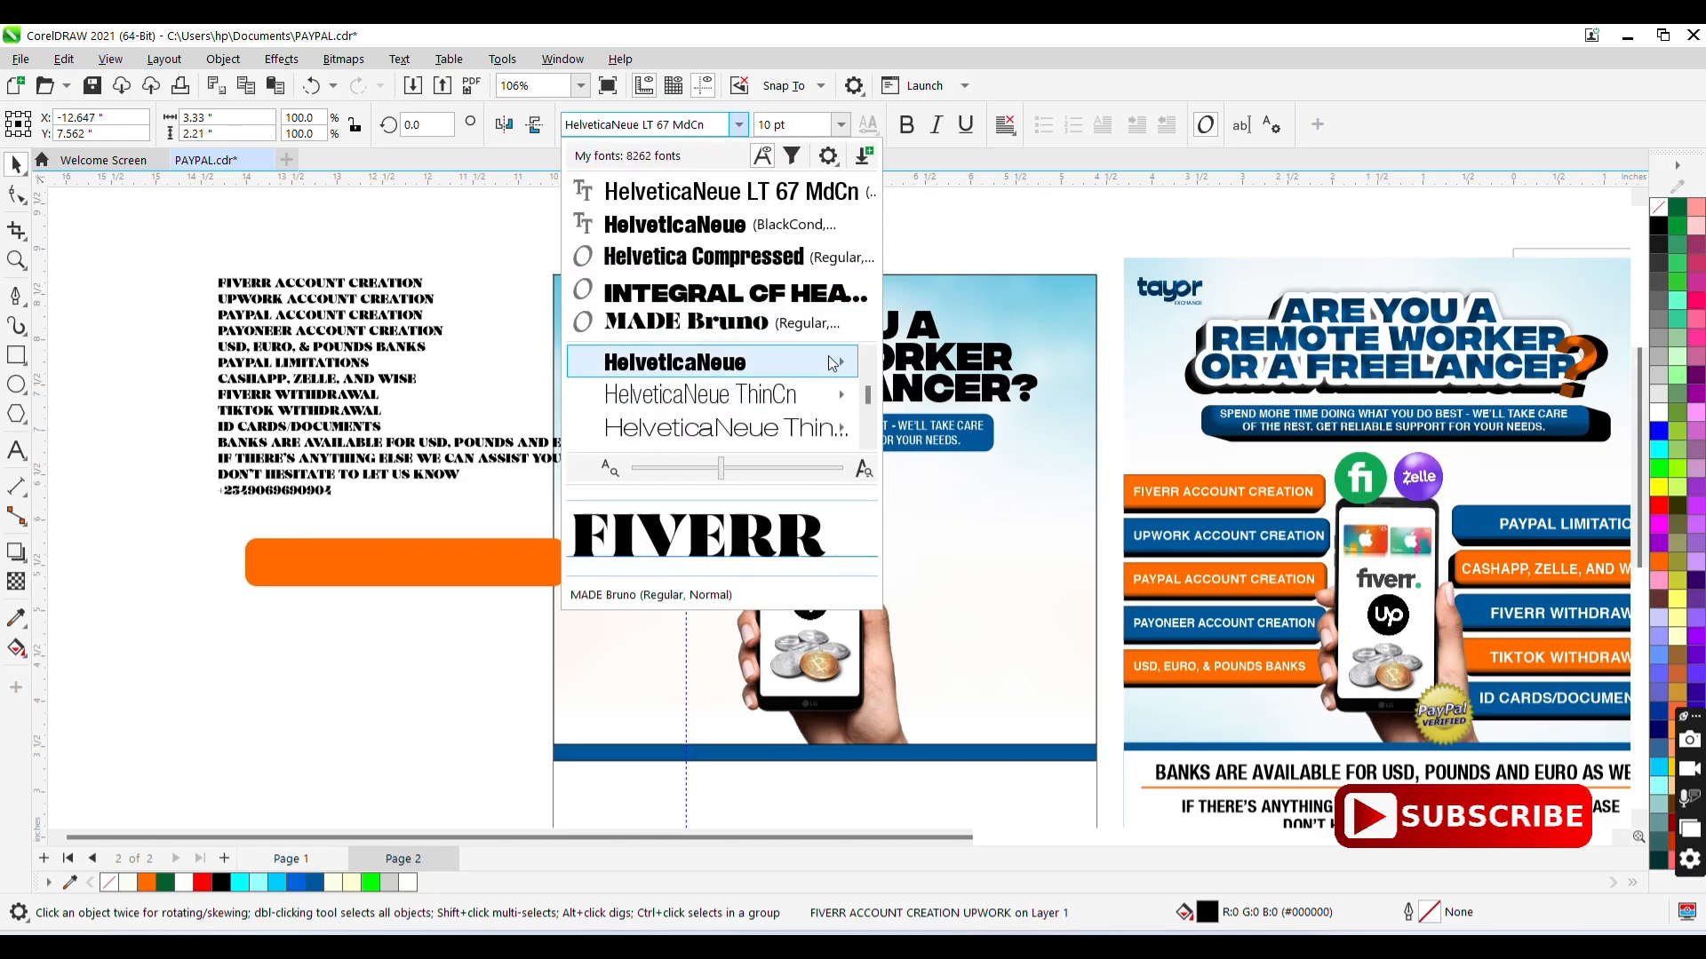
pyautogui.moveTo(828, 355)
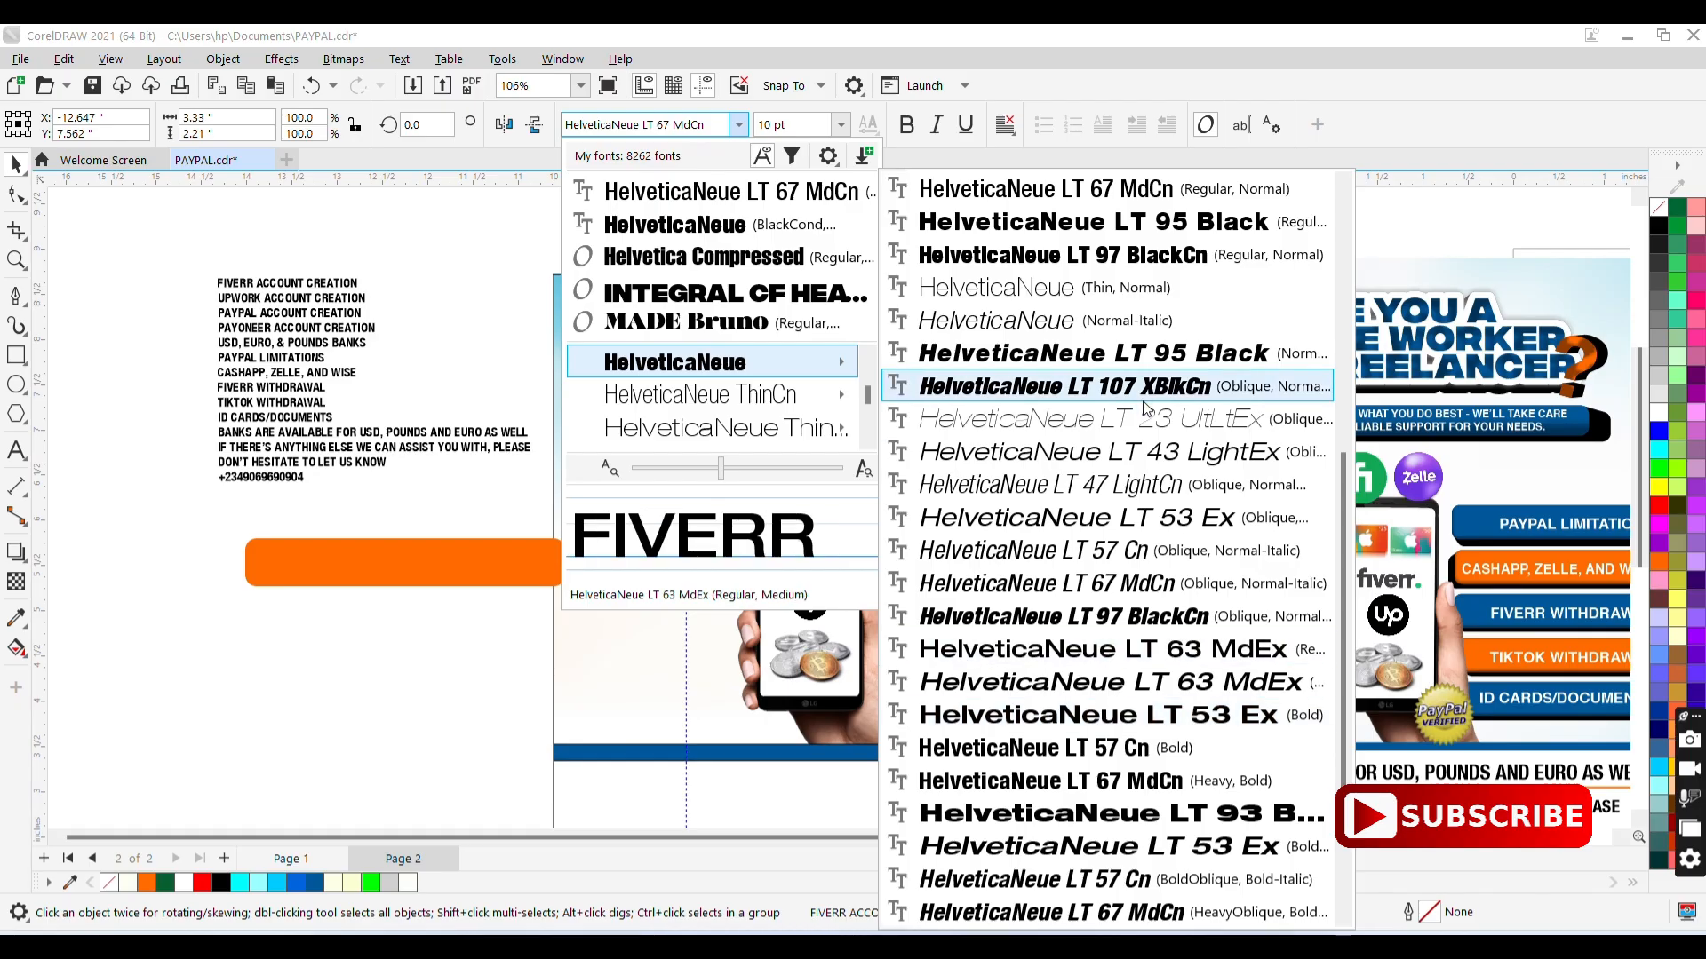
pyautogui.click(870, 355)
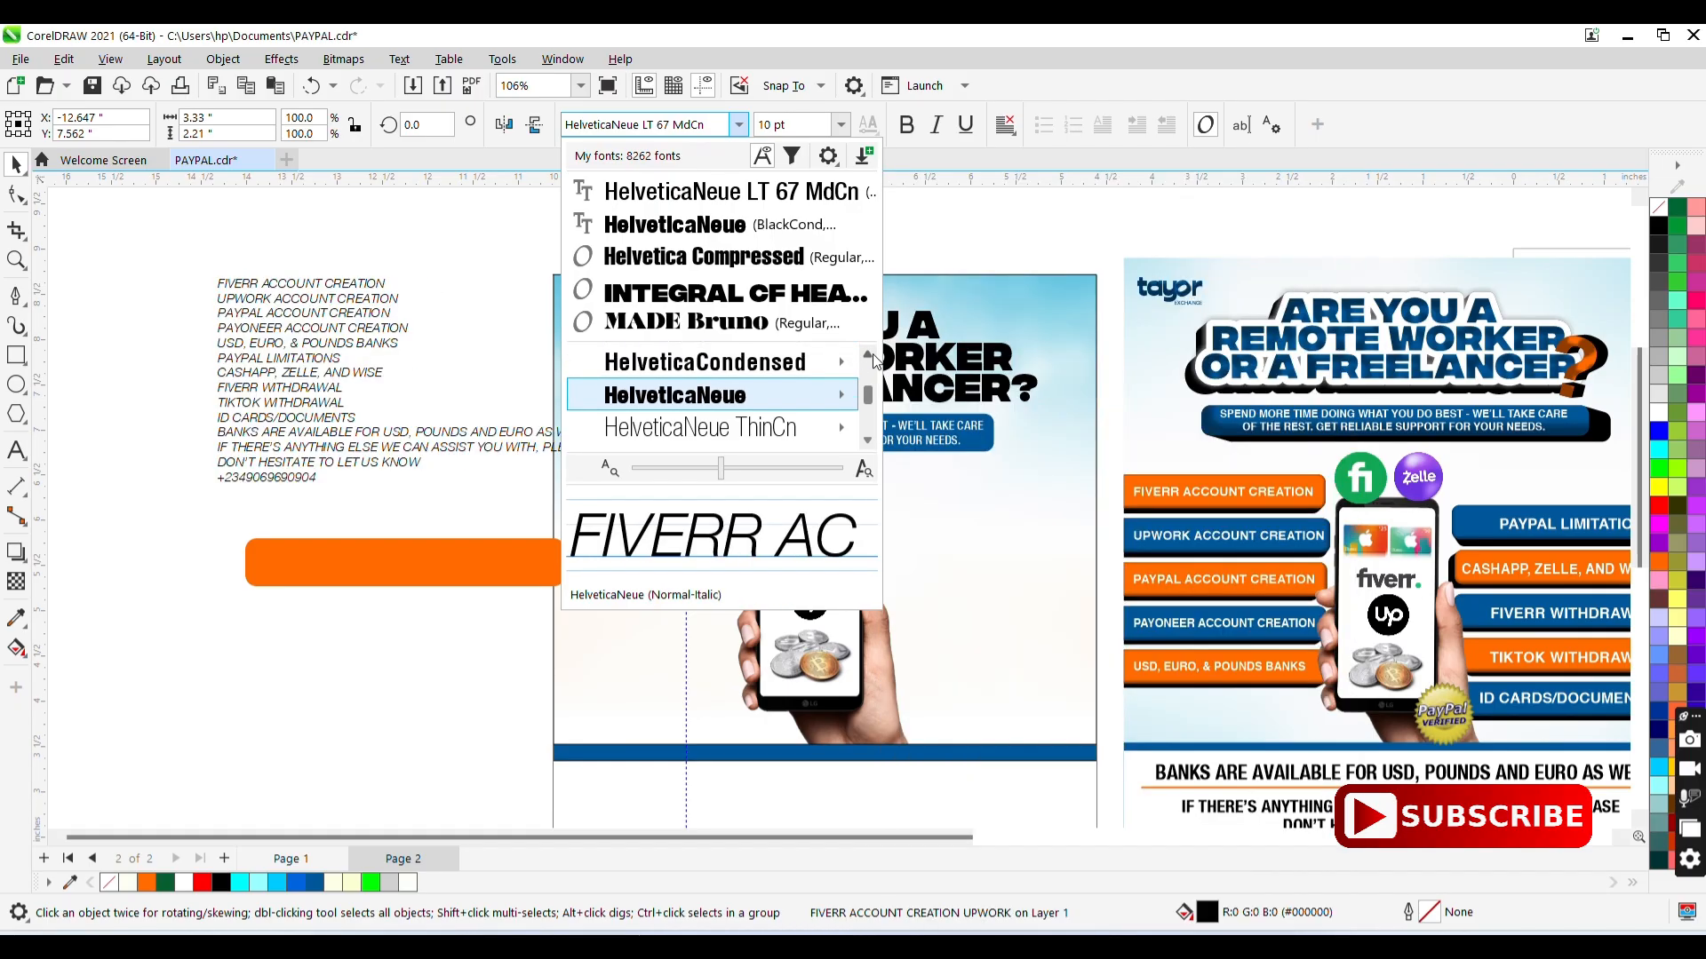
pyautogui.click(871, 354)
pyautogui.click(871, 354)
pyautogui.click(870, 354)
pyautogui.click(870, 354)
pyautogui.click(870, 354)
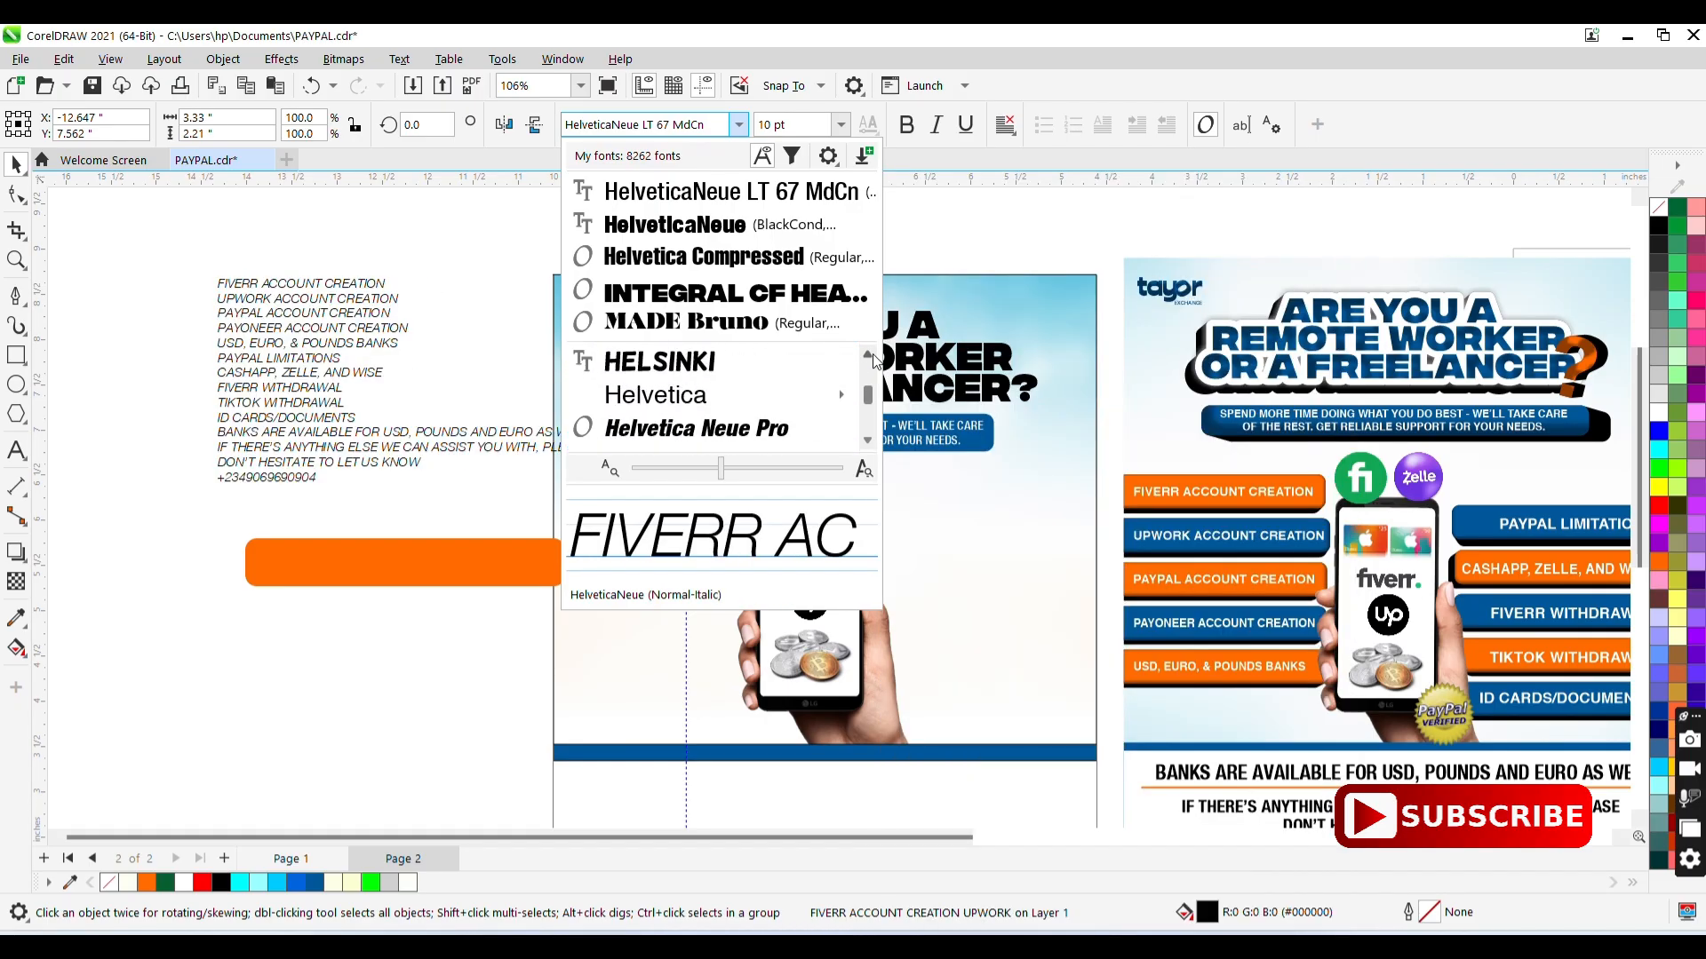
pyautogui.moveTo(832, 394)
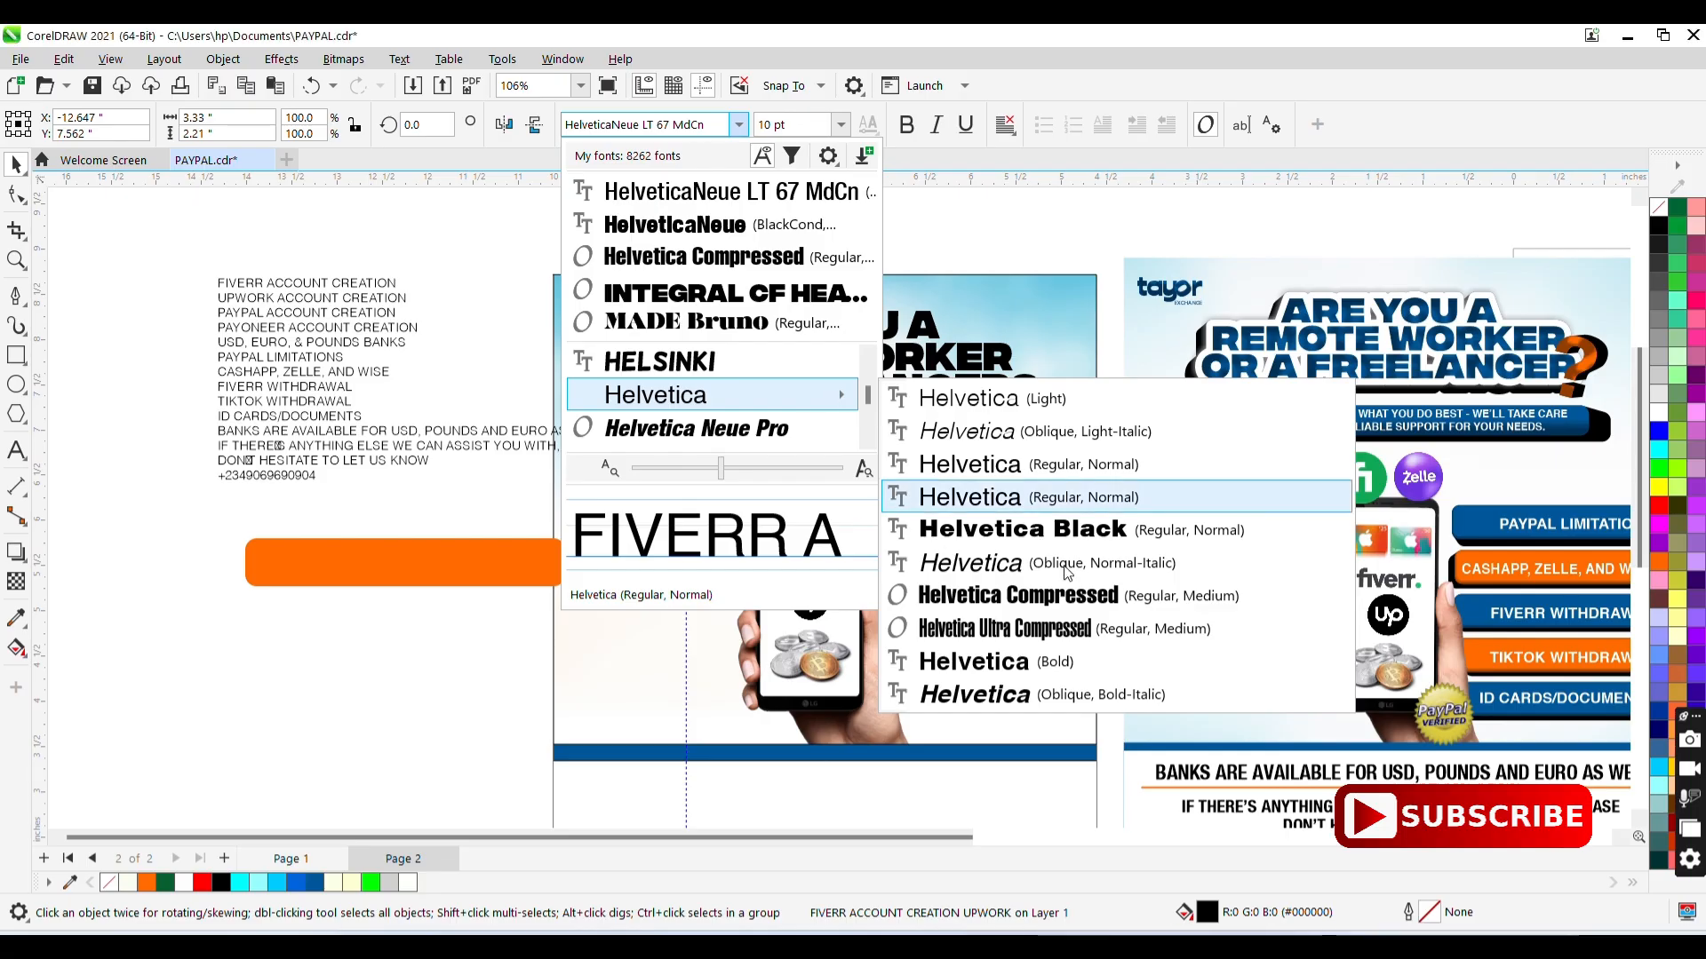
pyautogui.click(1112, 661)
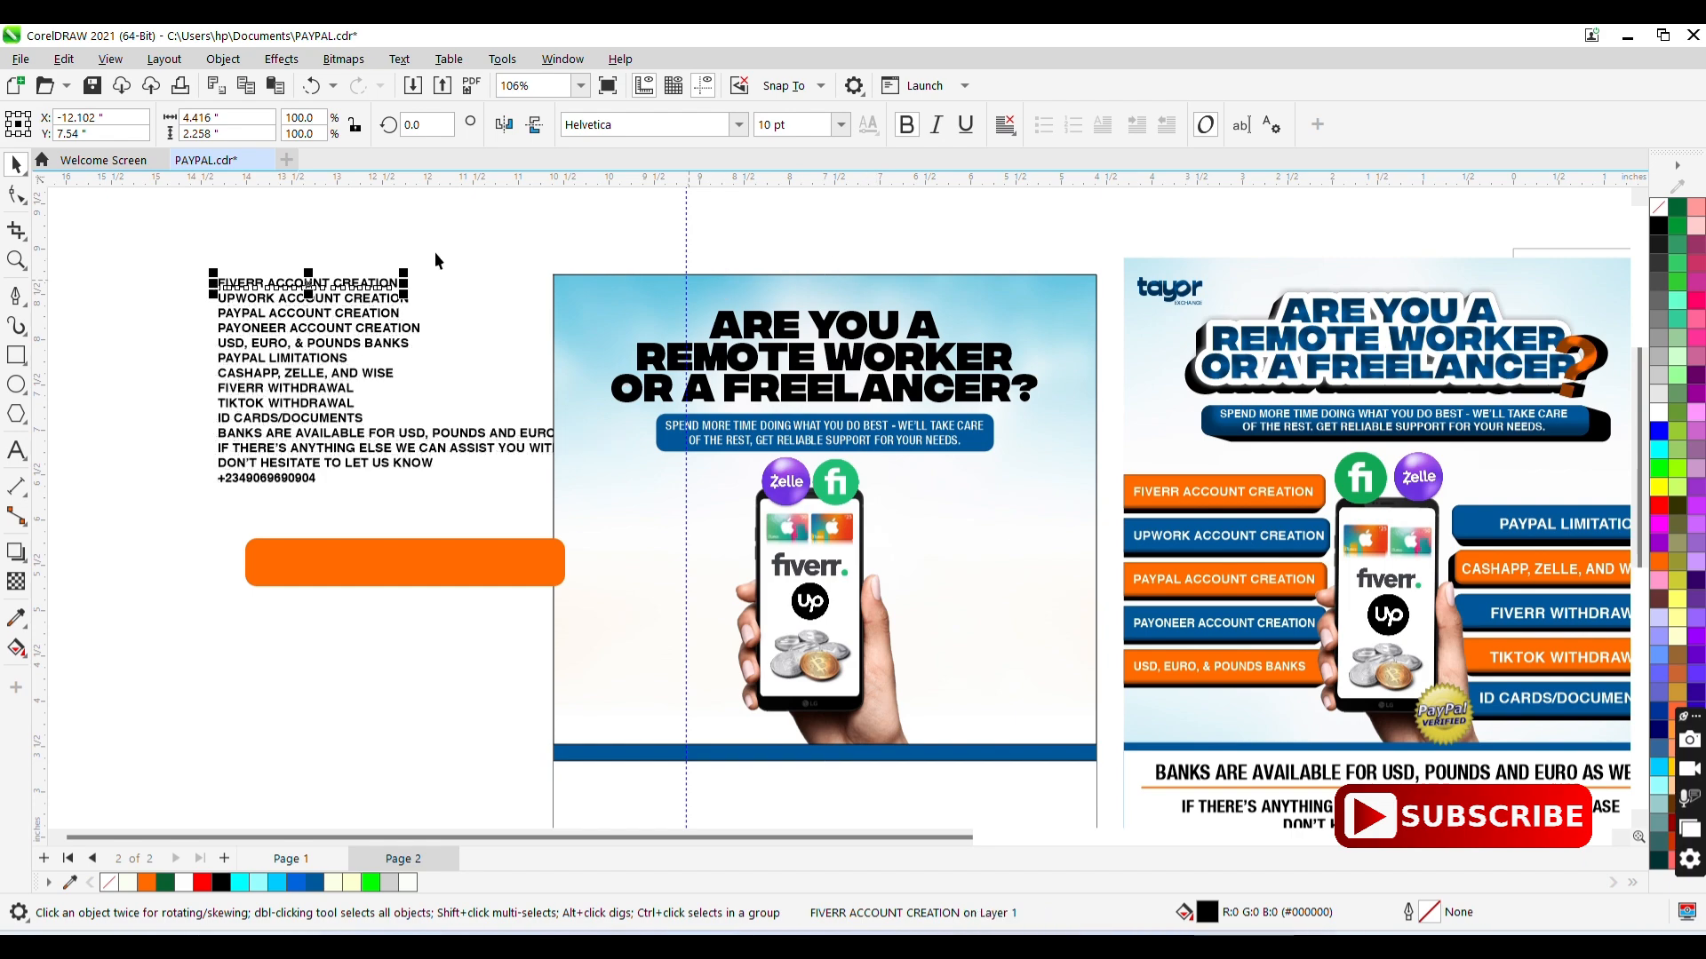
# - Scale the orange bar down to about 2.906 by 0.436 inches and place the FIVERR ACCOUNT CREATION line on its right part
pyautogui.click(483, 559)
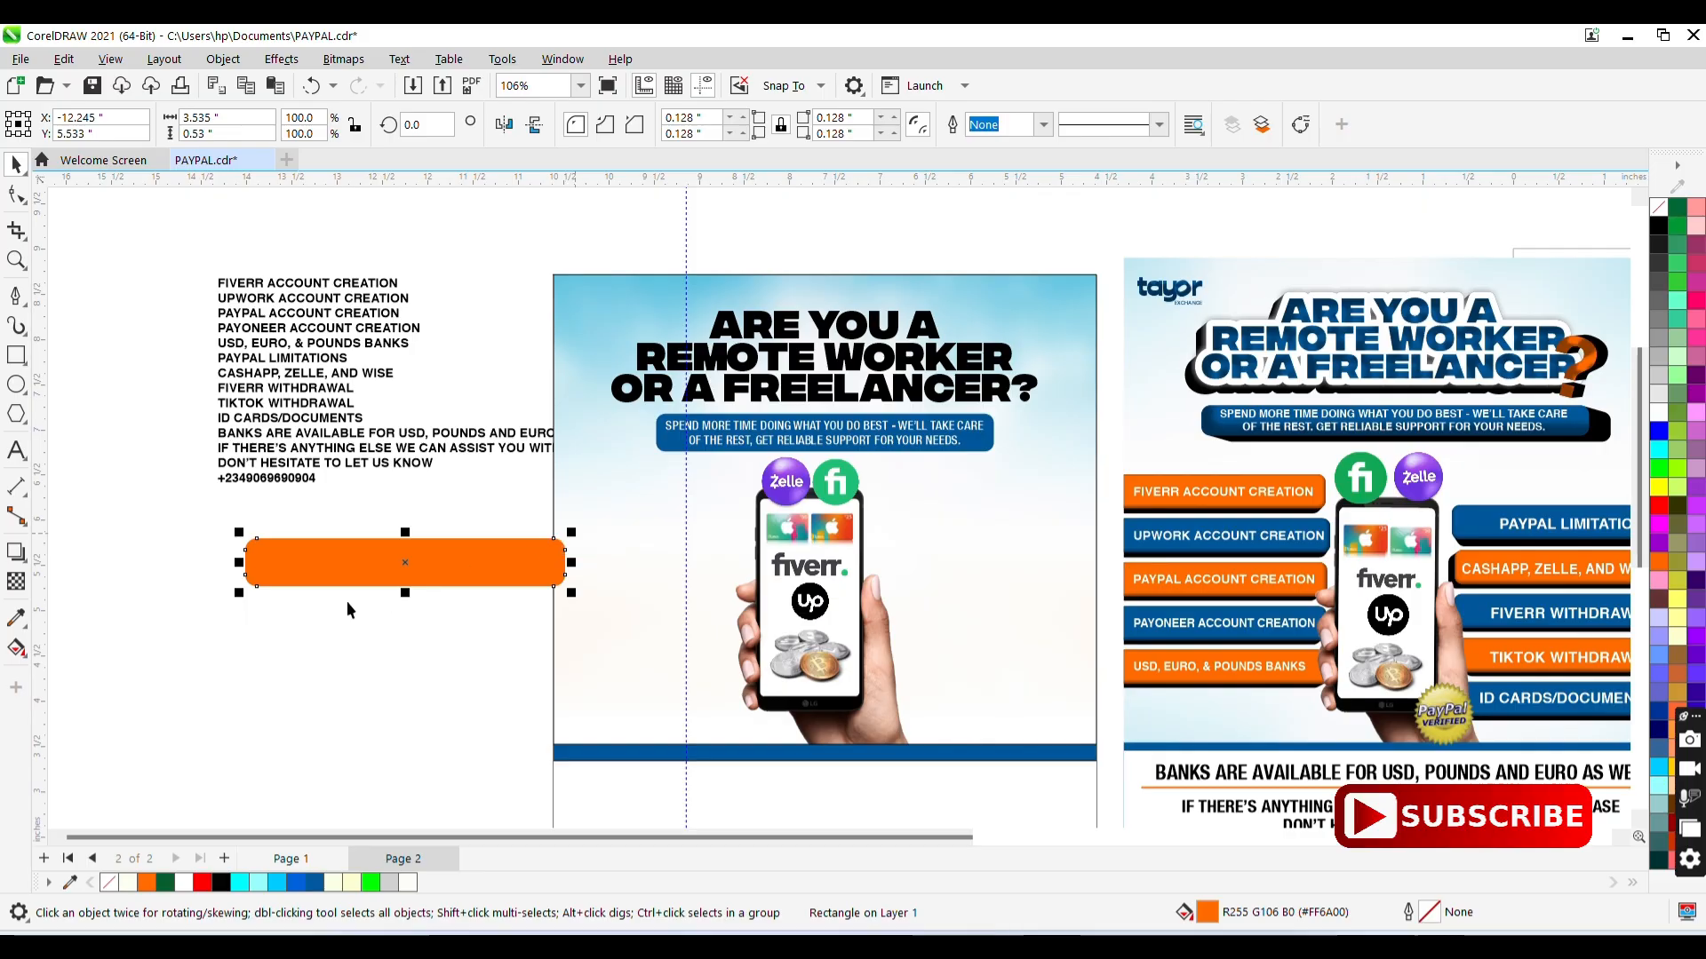
pyautogui.moveTo(240, 594); pyautogui.dragTo(304, 607)
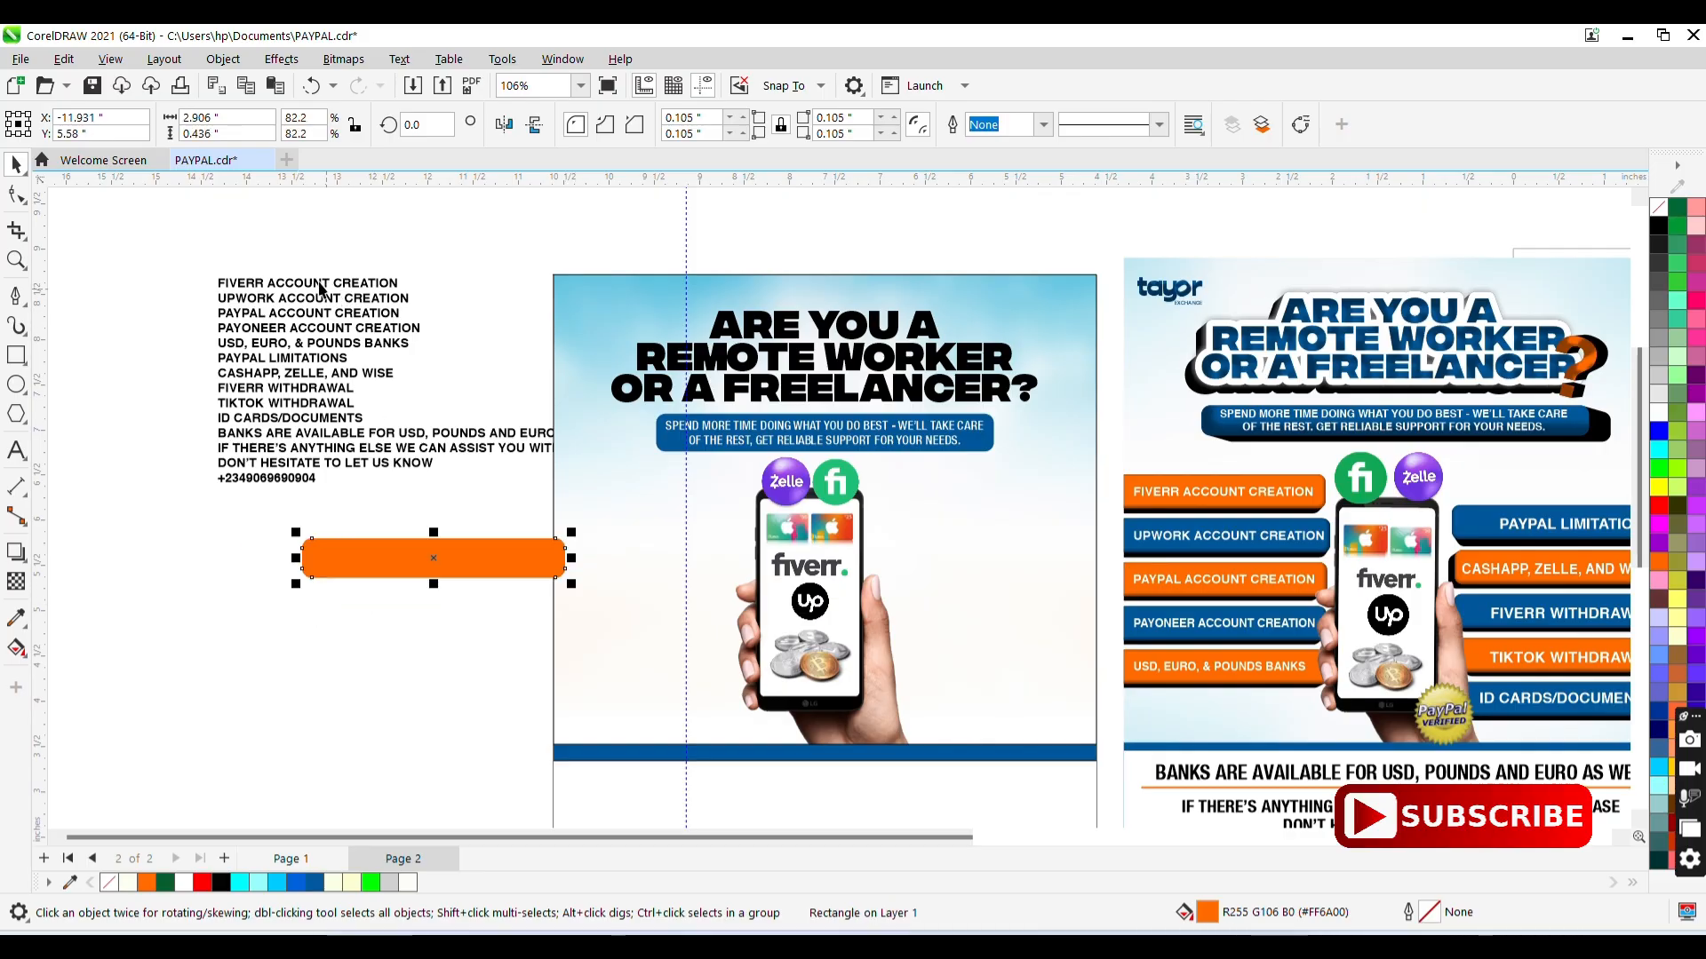
pyautogui.moveTo(312, 283); pyautogui.dragTo(457, 558)
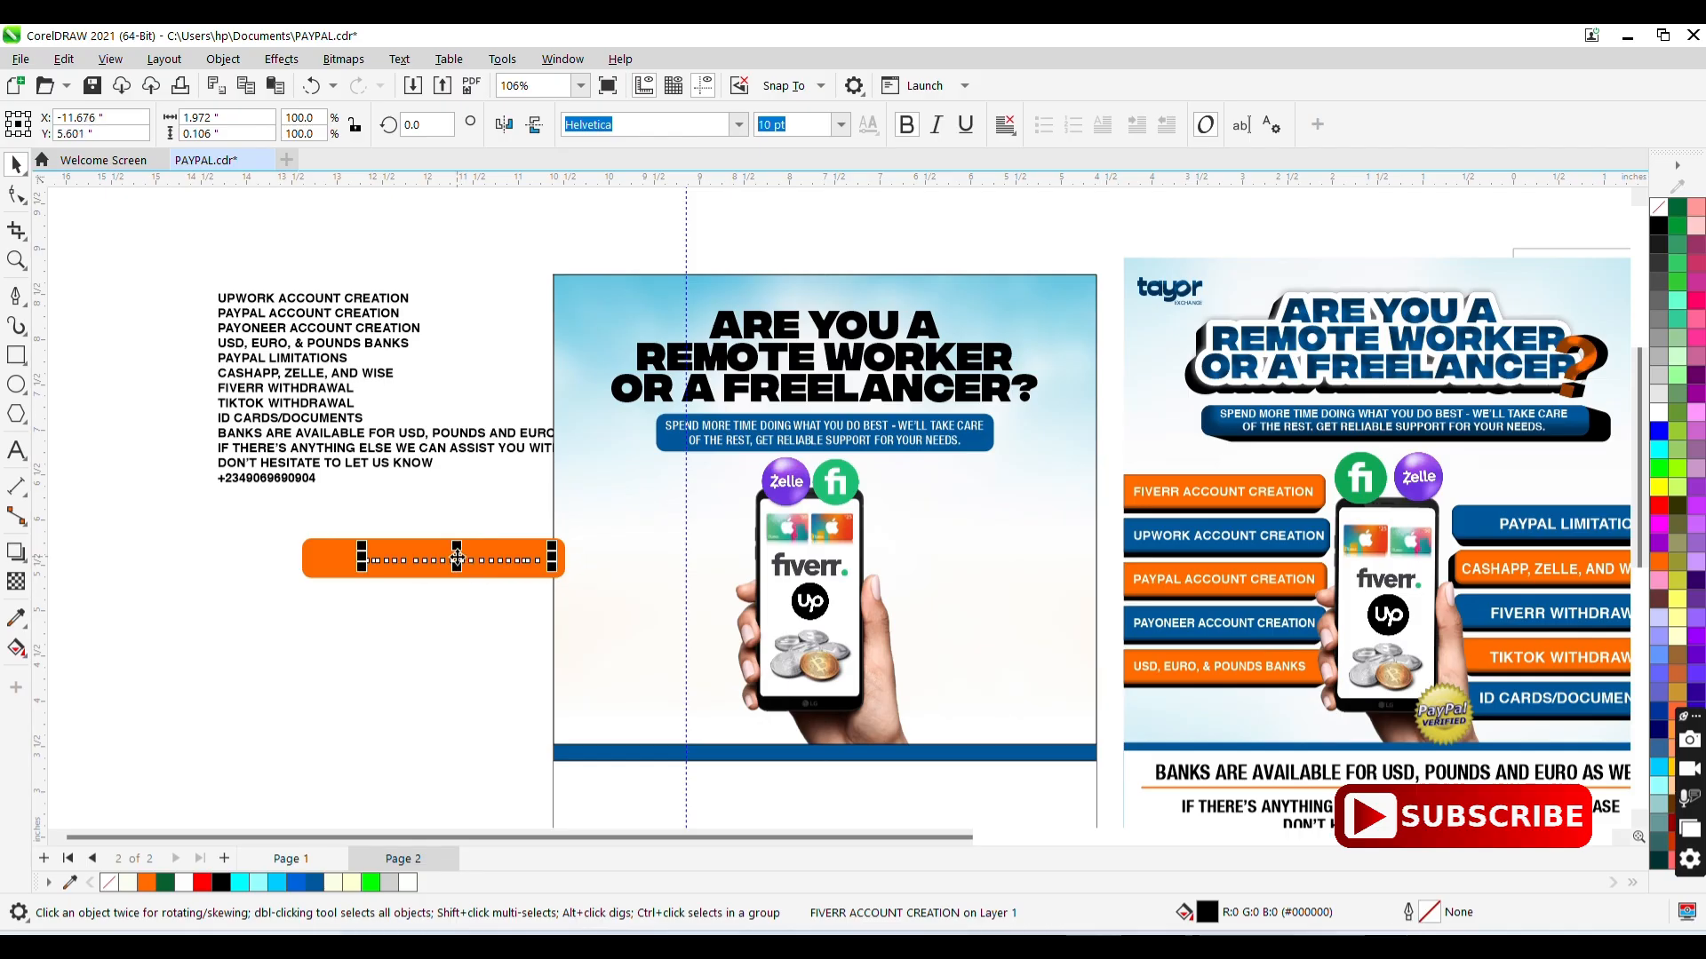
# - Fill the FIVERR ACCOUNT CREATION text on the orange bar with white
pyautogui.click(183, 884)
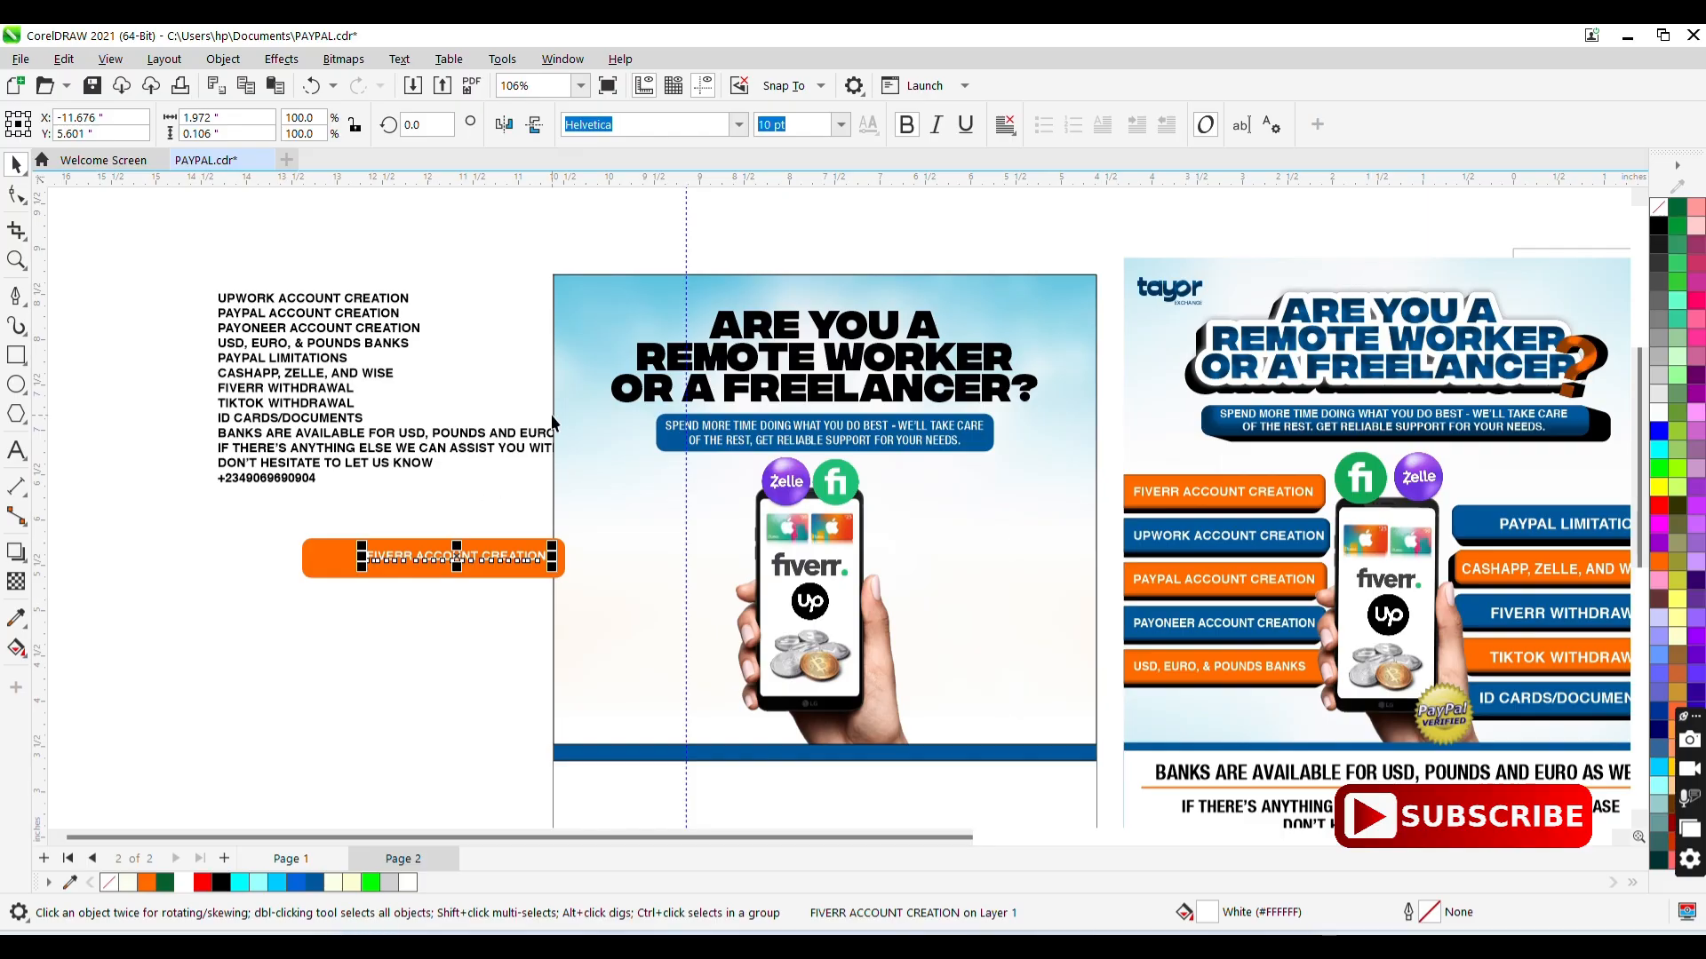
pyautogui.click(465, 480)
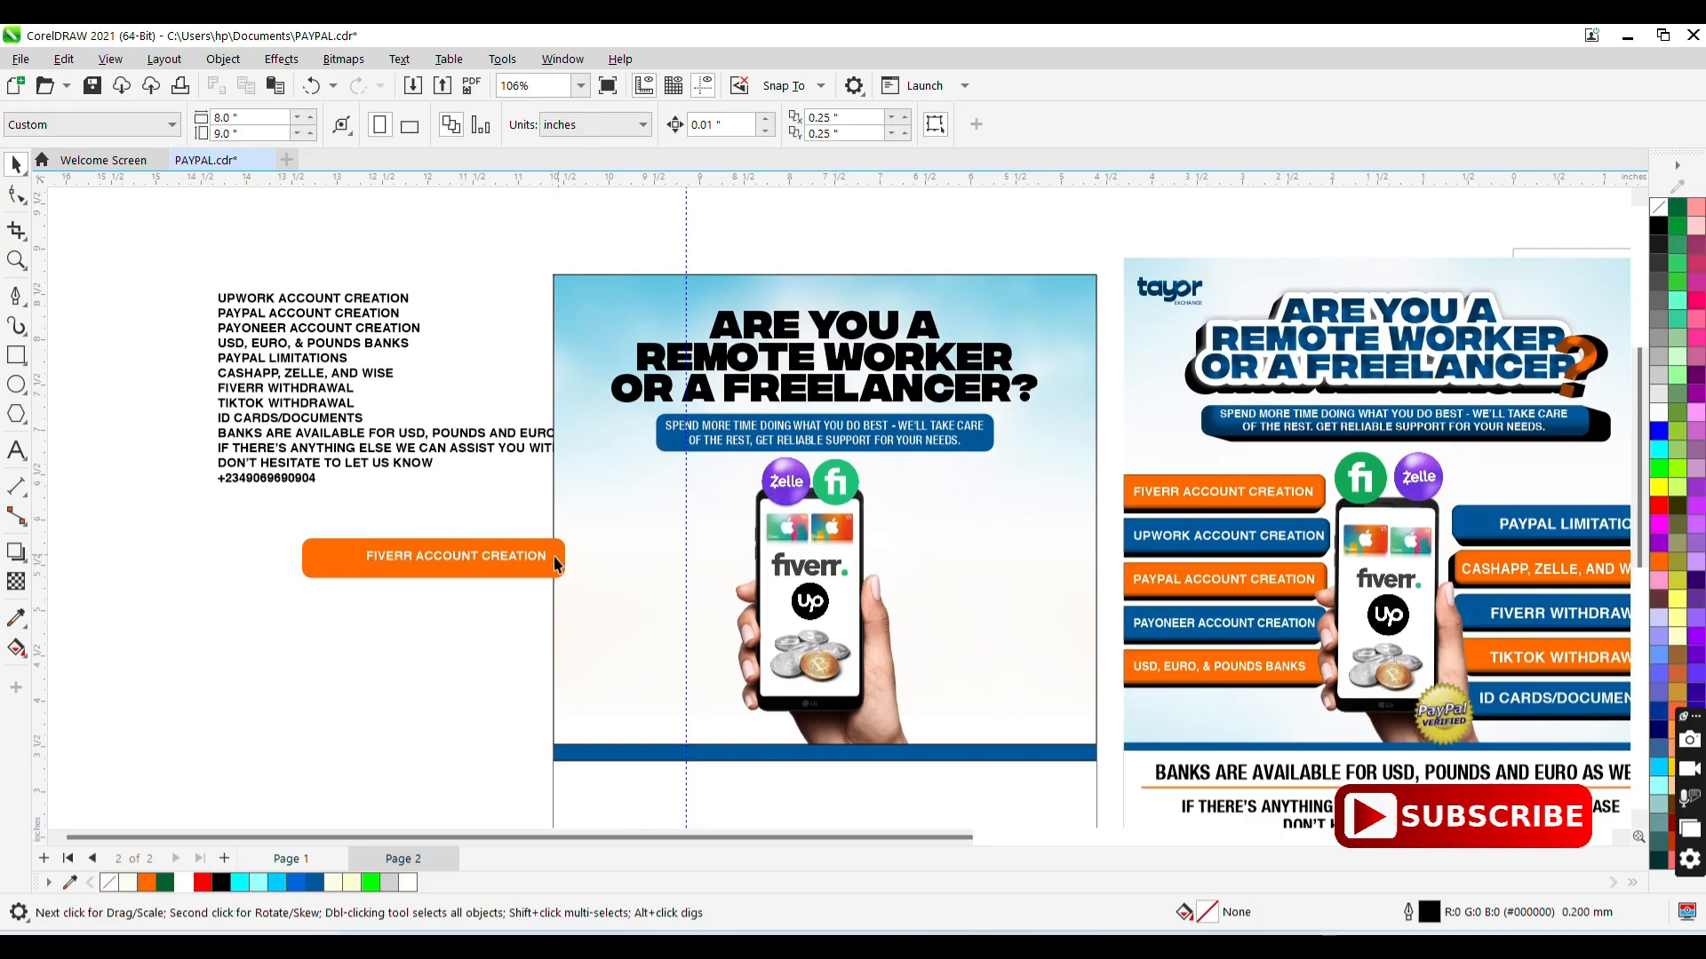
pyautogui.click(498, 557)
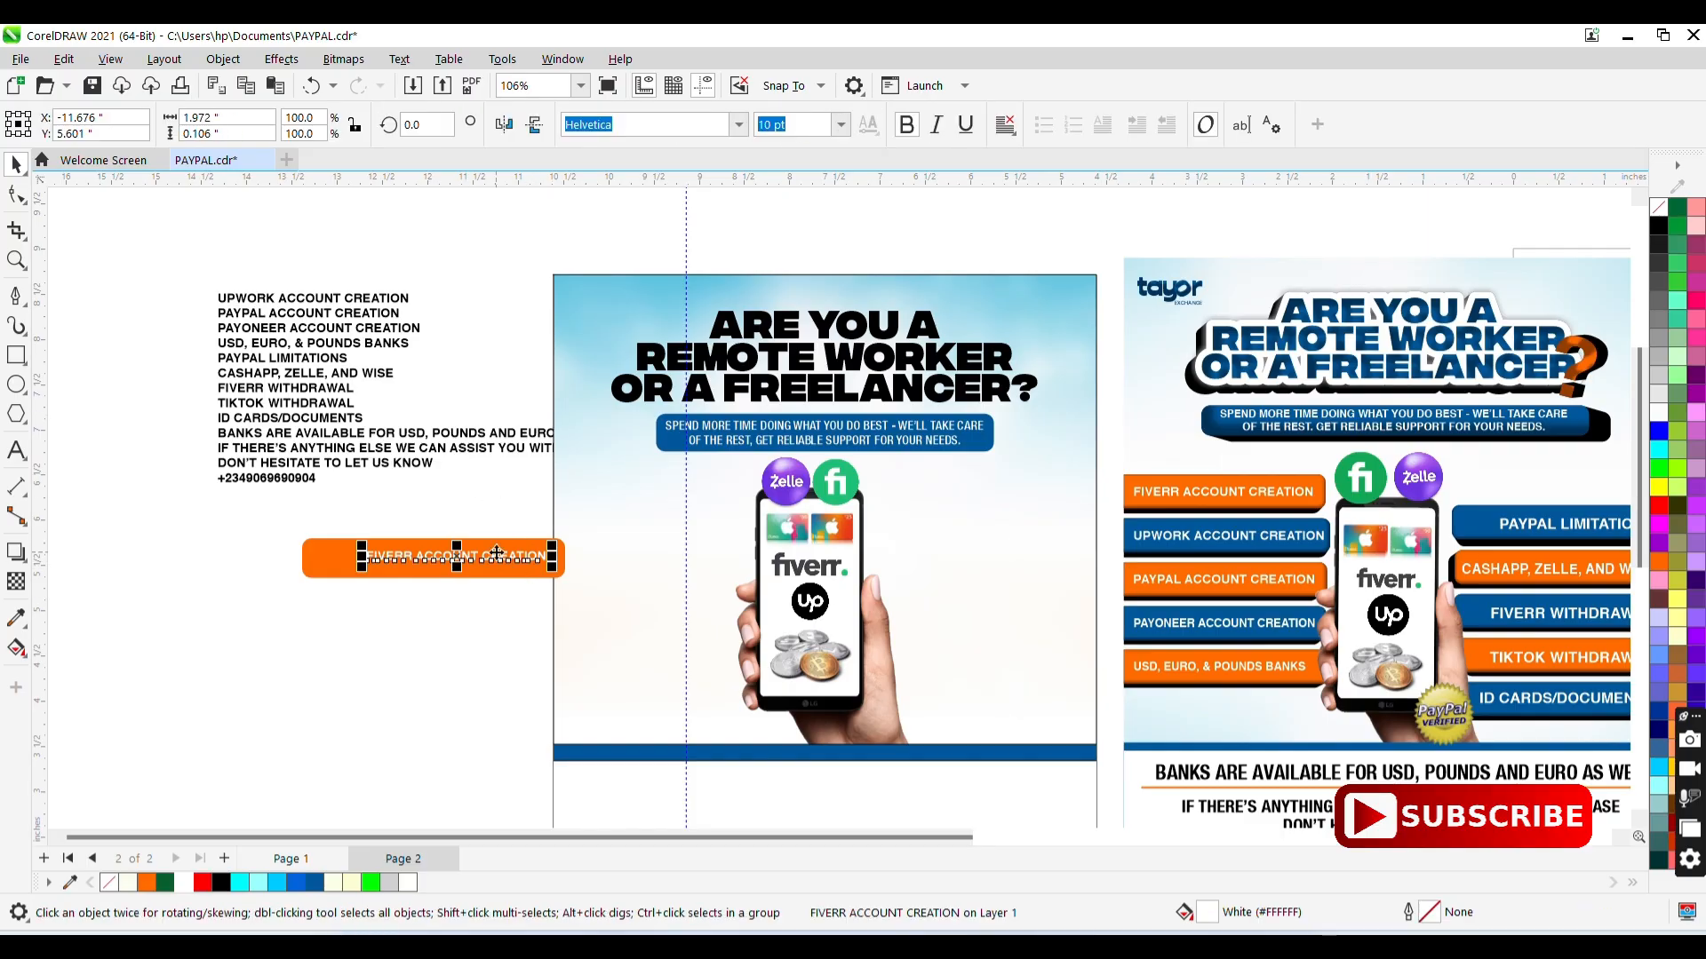
# - Center the FIVERR ACCOUNT CREATION text vertically on the orange bar, and resize the bar to about 3.103 by 0.355 inches
pyautogui.keyDown('shift'); pyautogui.click(345, 561); pyautogui.keyUp('shift')
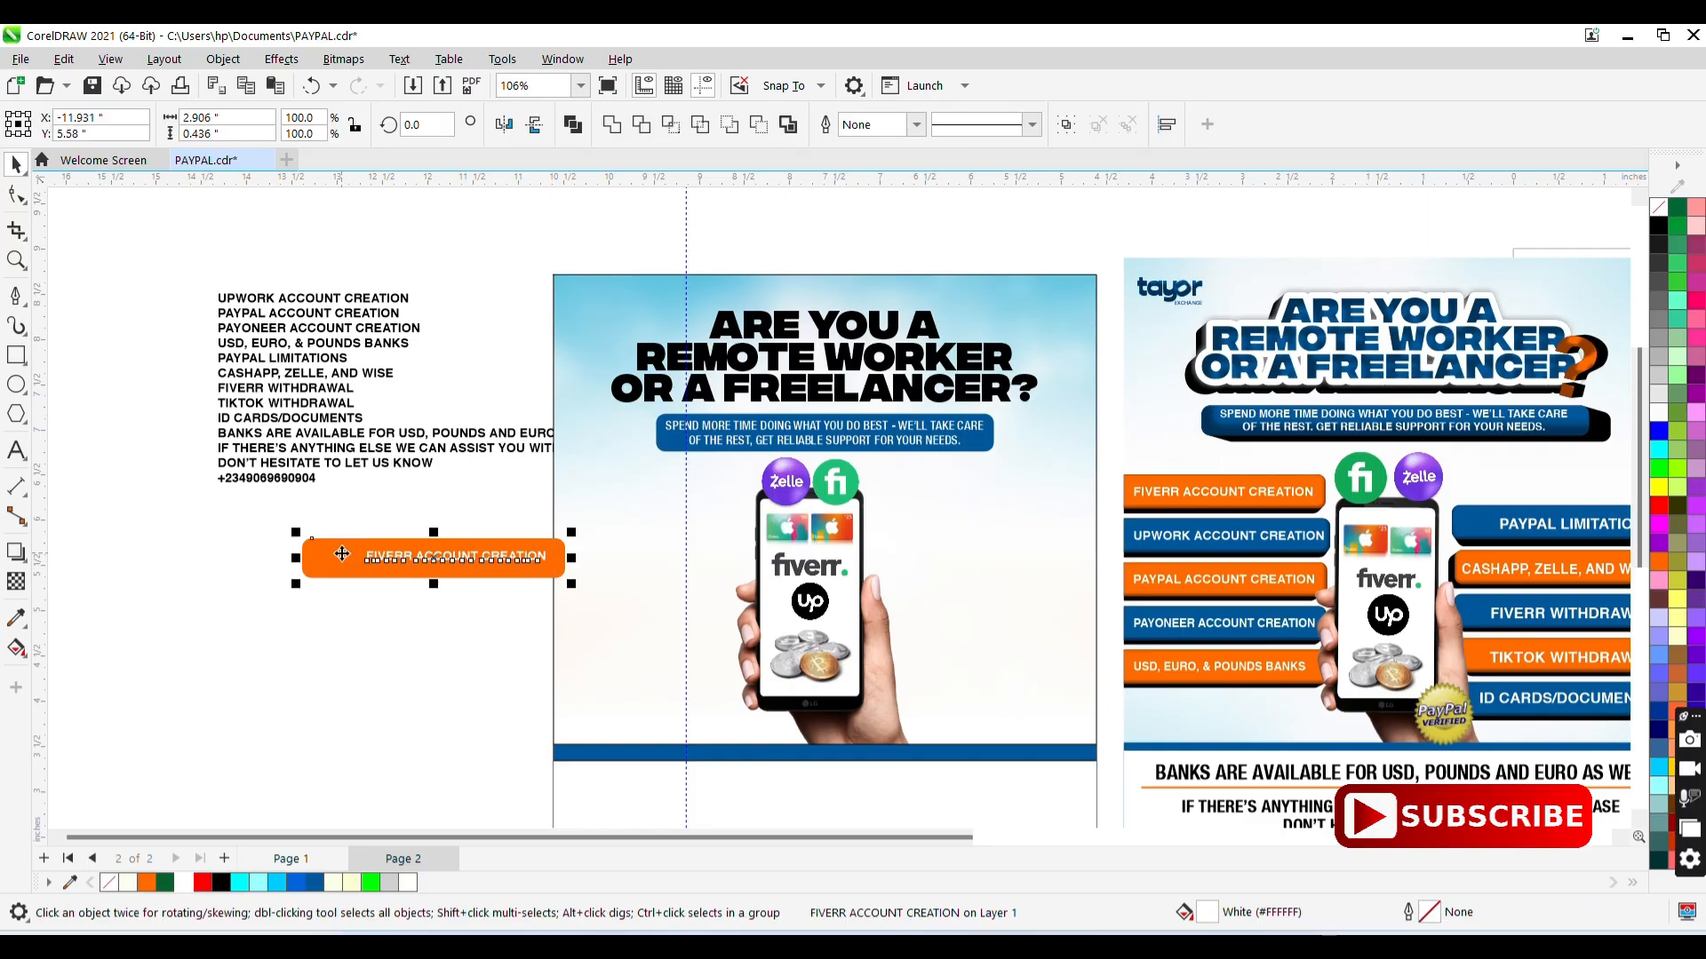
pyautogui.click(418, 617)
pyautogui.click(476, 557)
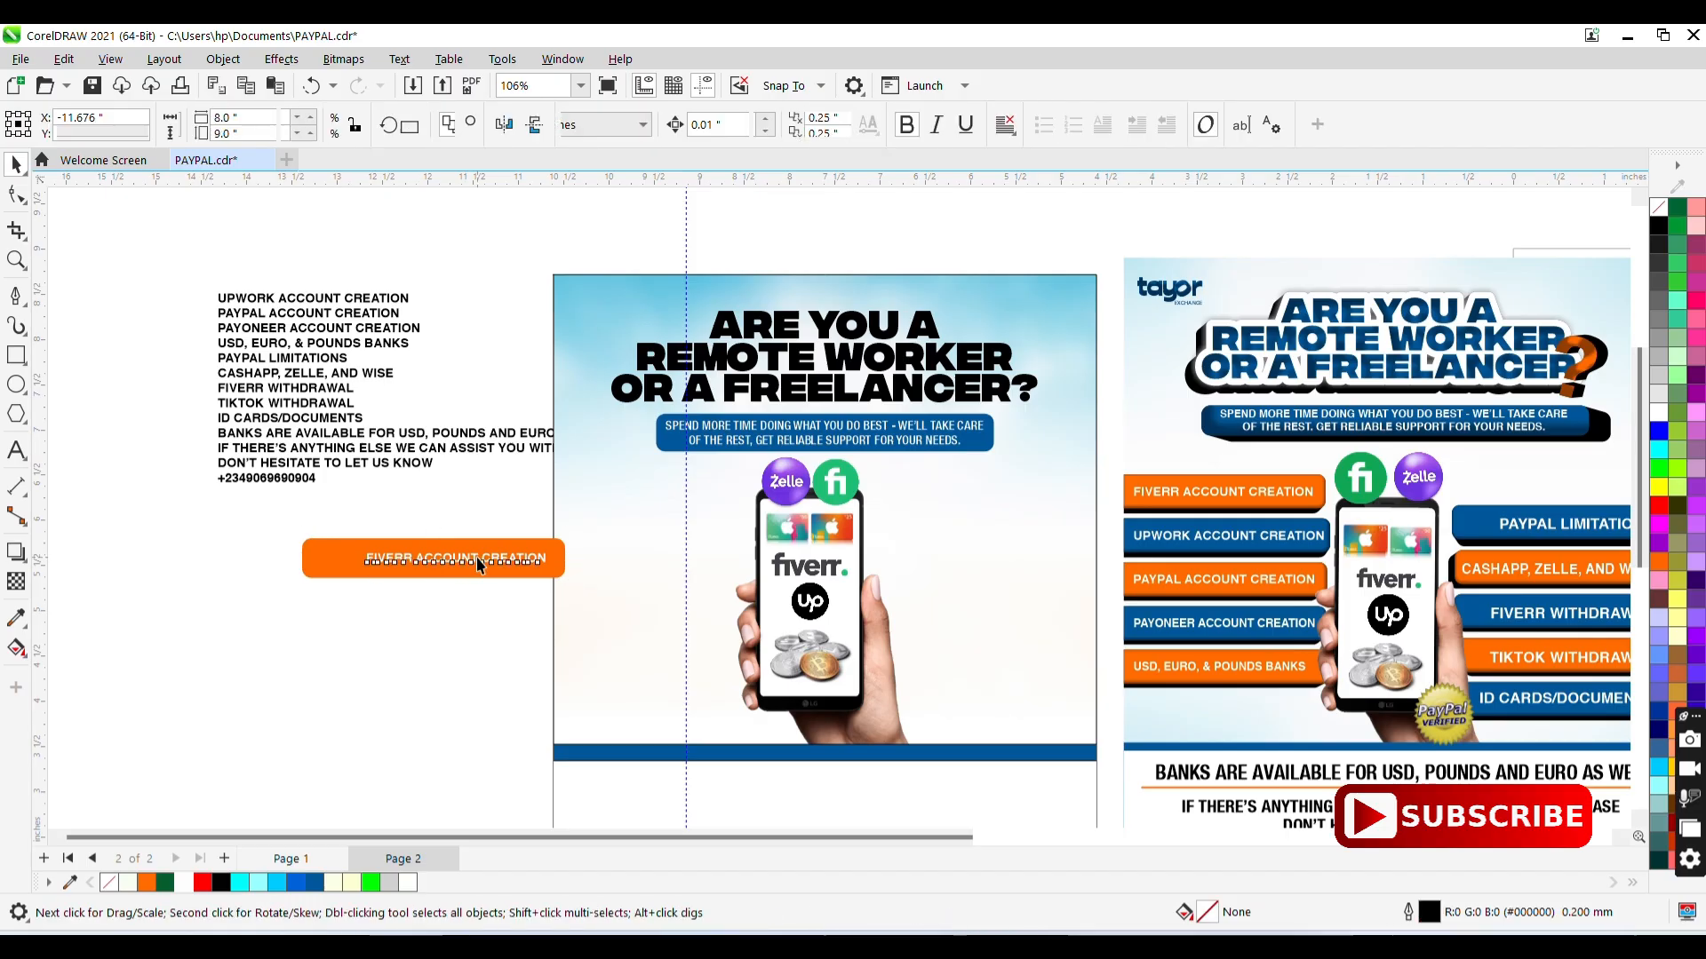
pyautogui.click(524, 545)
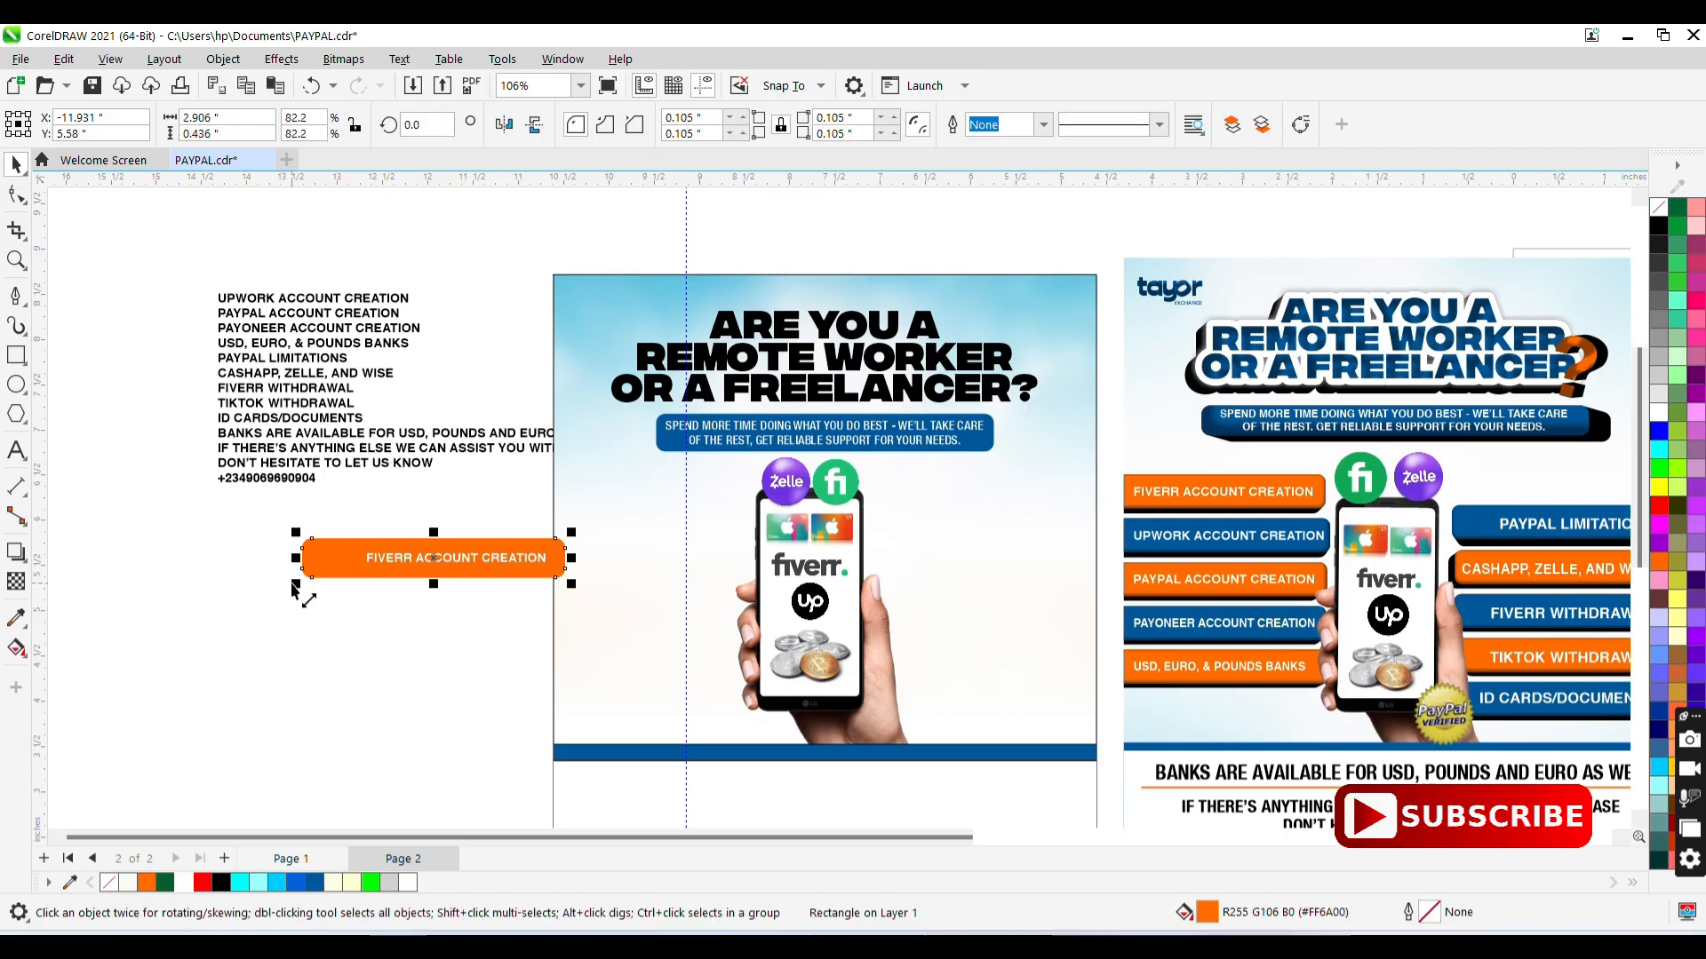
pyautogui.moveTo(294, 587); pyautogui.dragTo(278, 557)
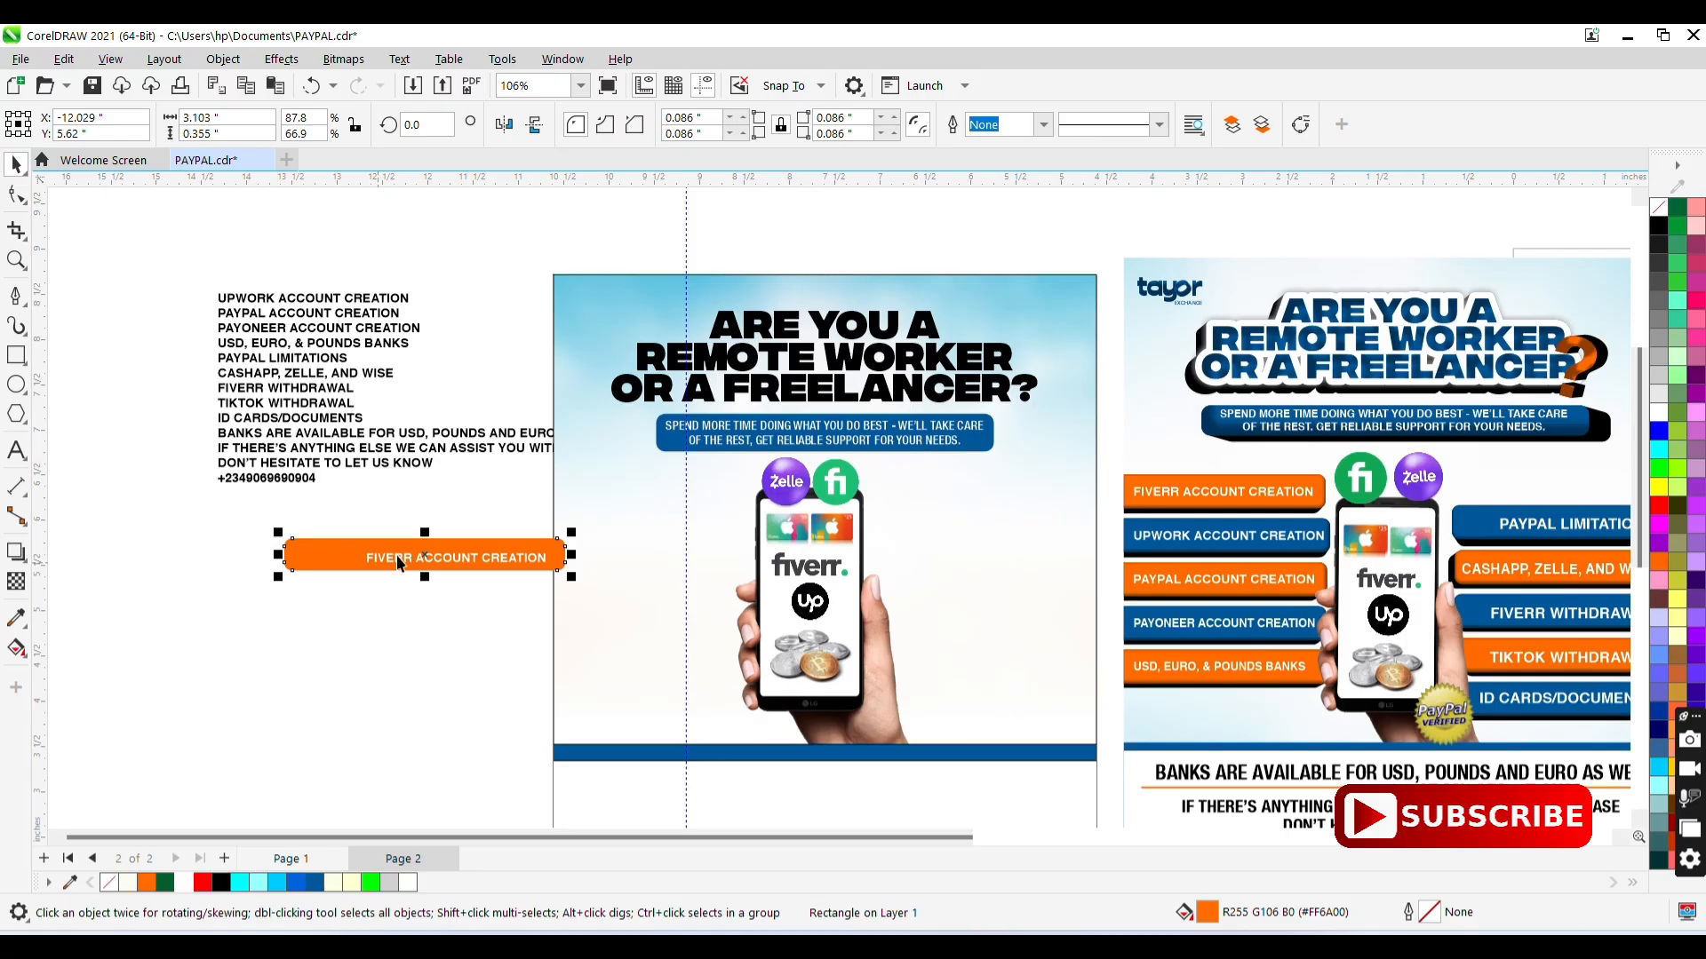
# - Realign the FIVERR ACCOUNT CREATION text vertically with the resized bar's center and shift it slightly right towards the bar's end
pyautogui.click(391, 559)
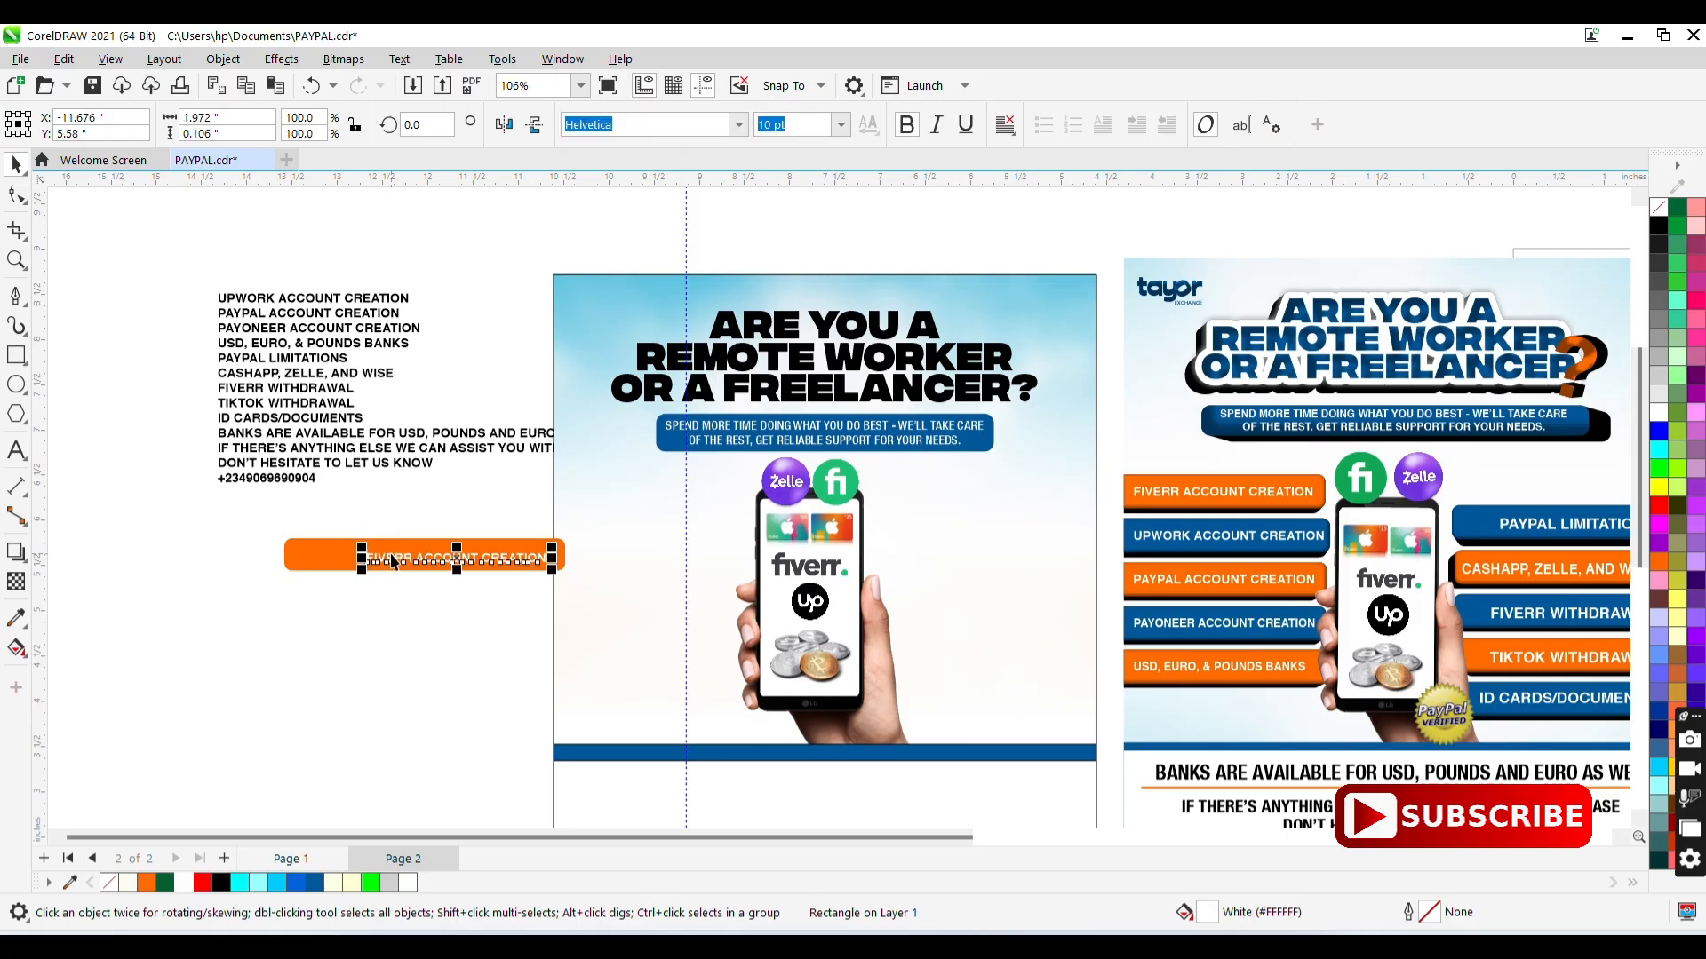
pyautogui.keyDown('shift'); pyautogui.click(337, 557); pyautogui.keyUp('shift')
pyautogui.click(445, 654)
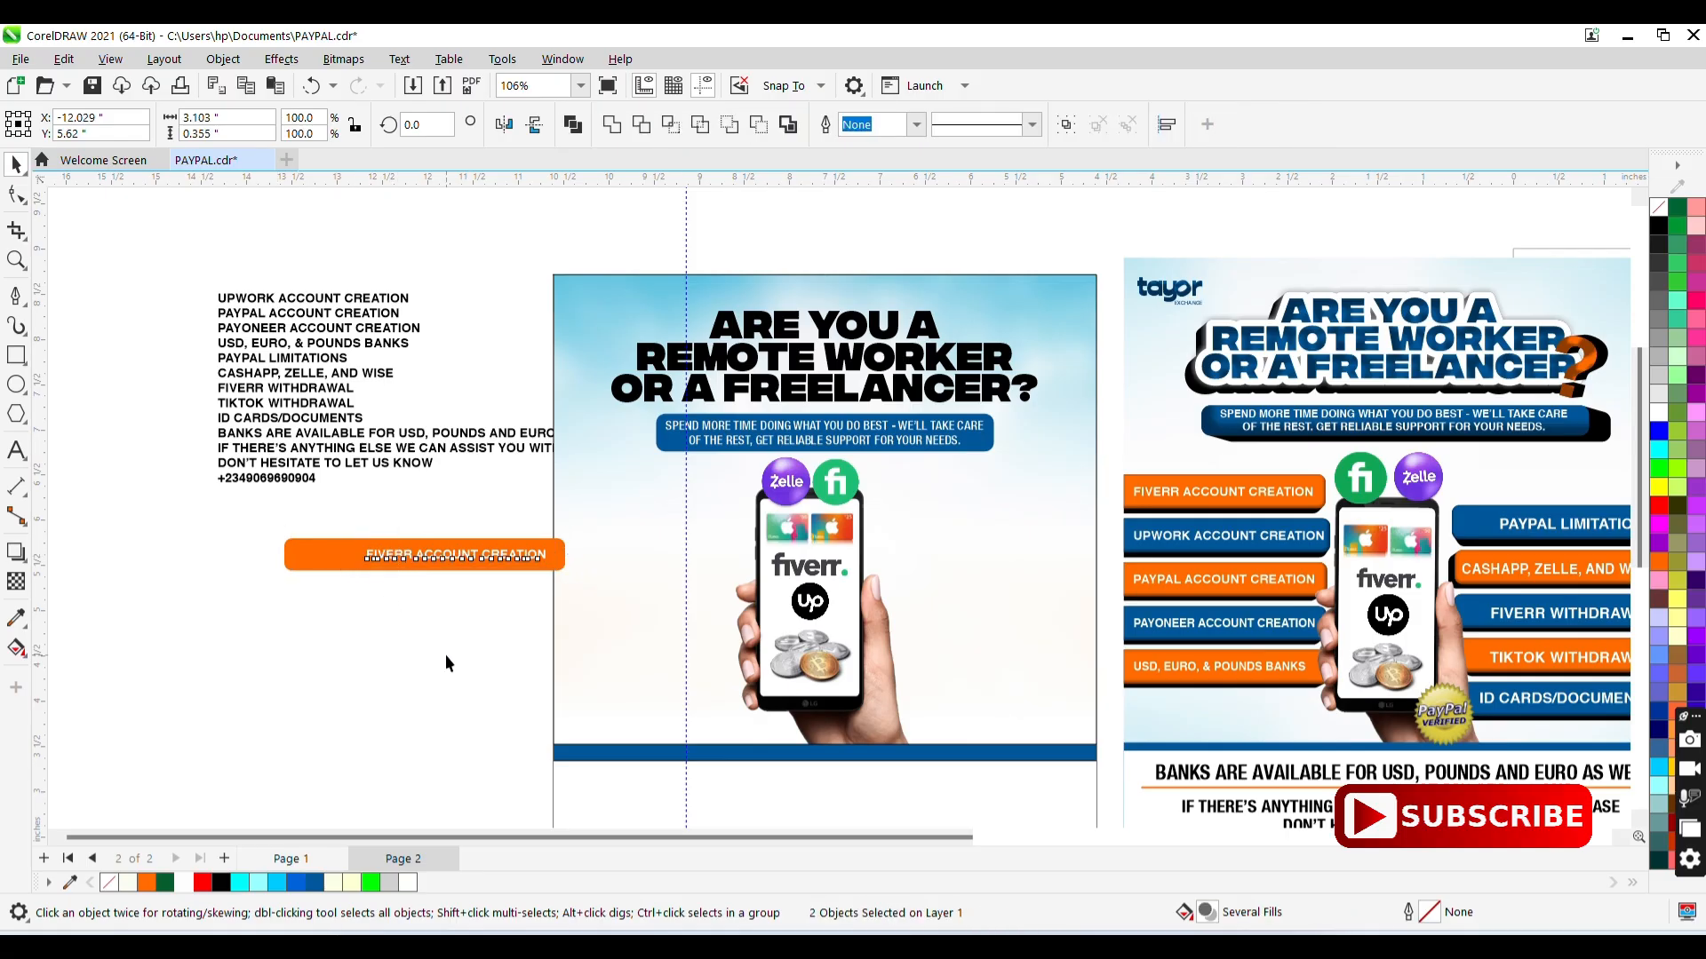
pyautogui.click(461, 565)
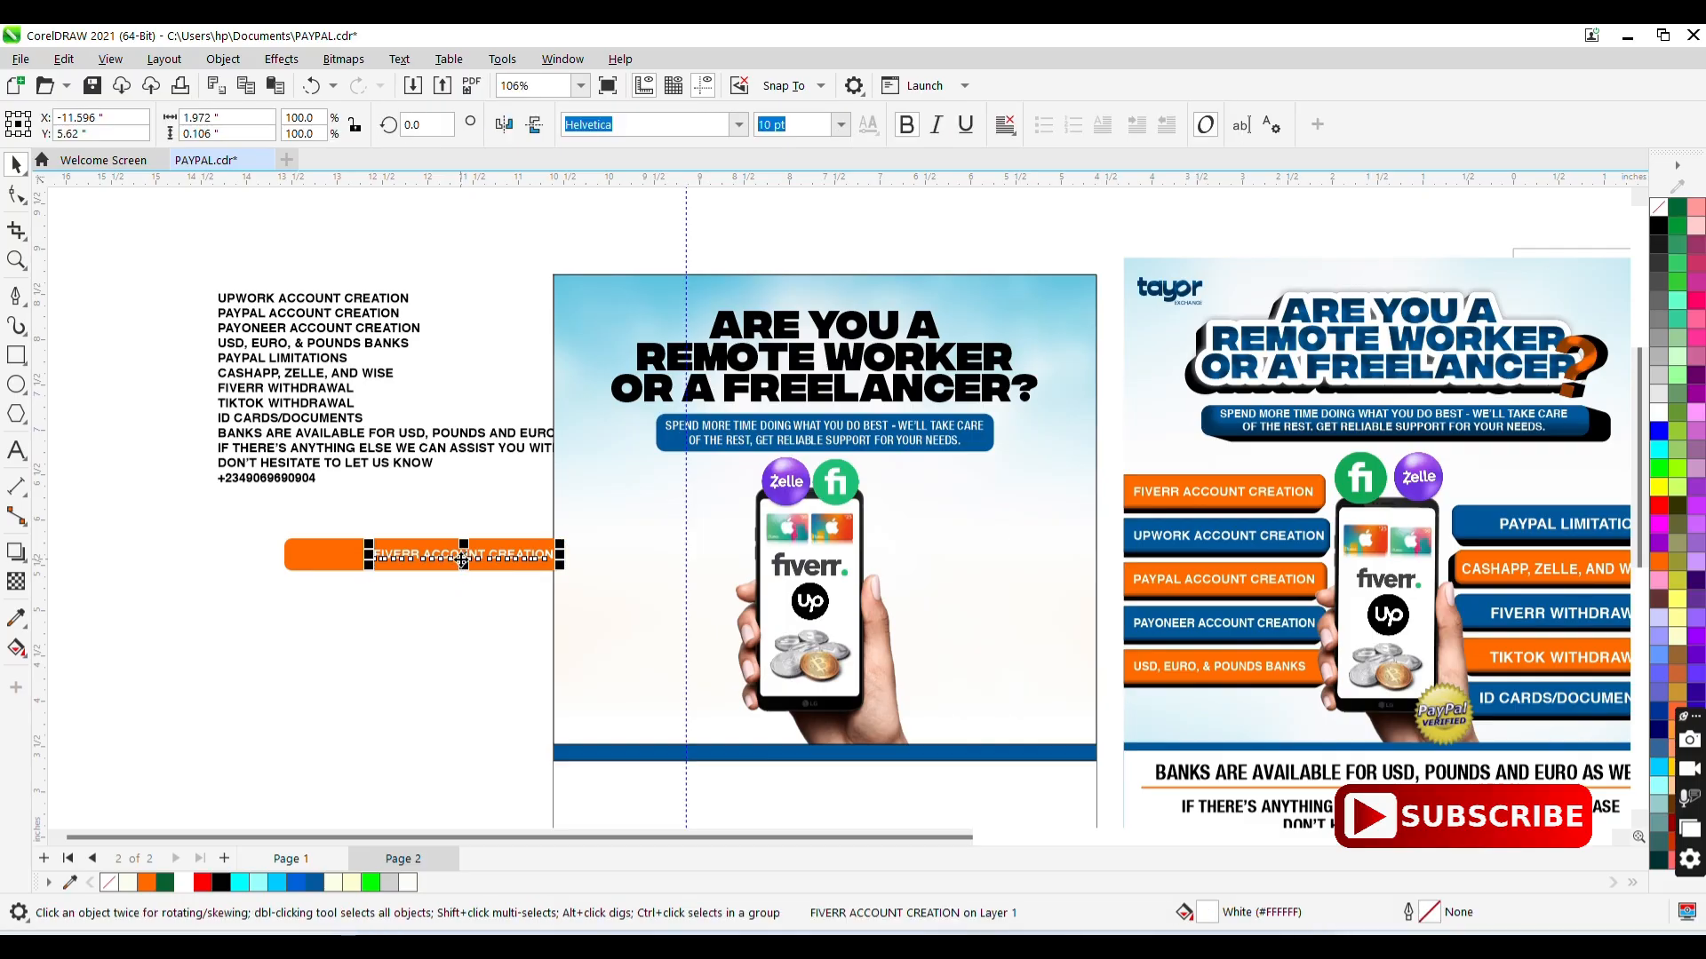
pyautogui.click(495, 516)
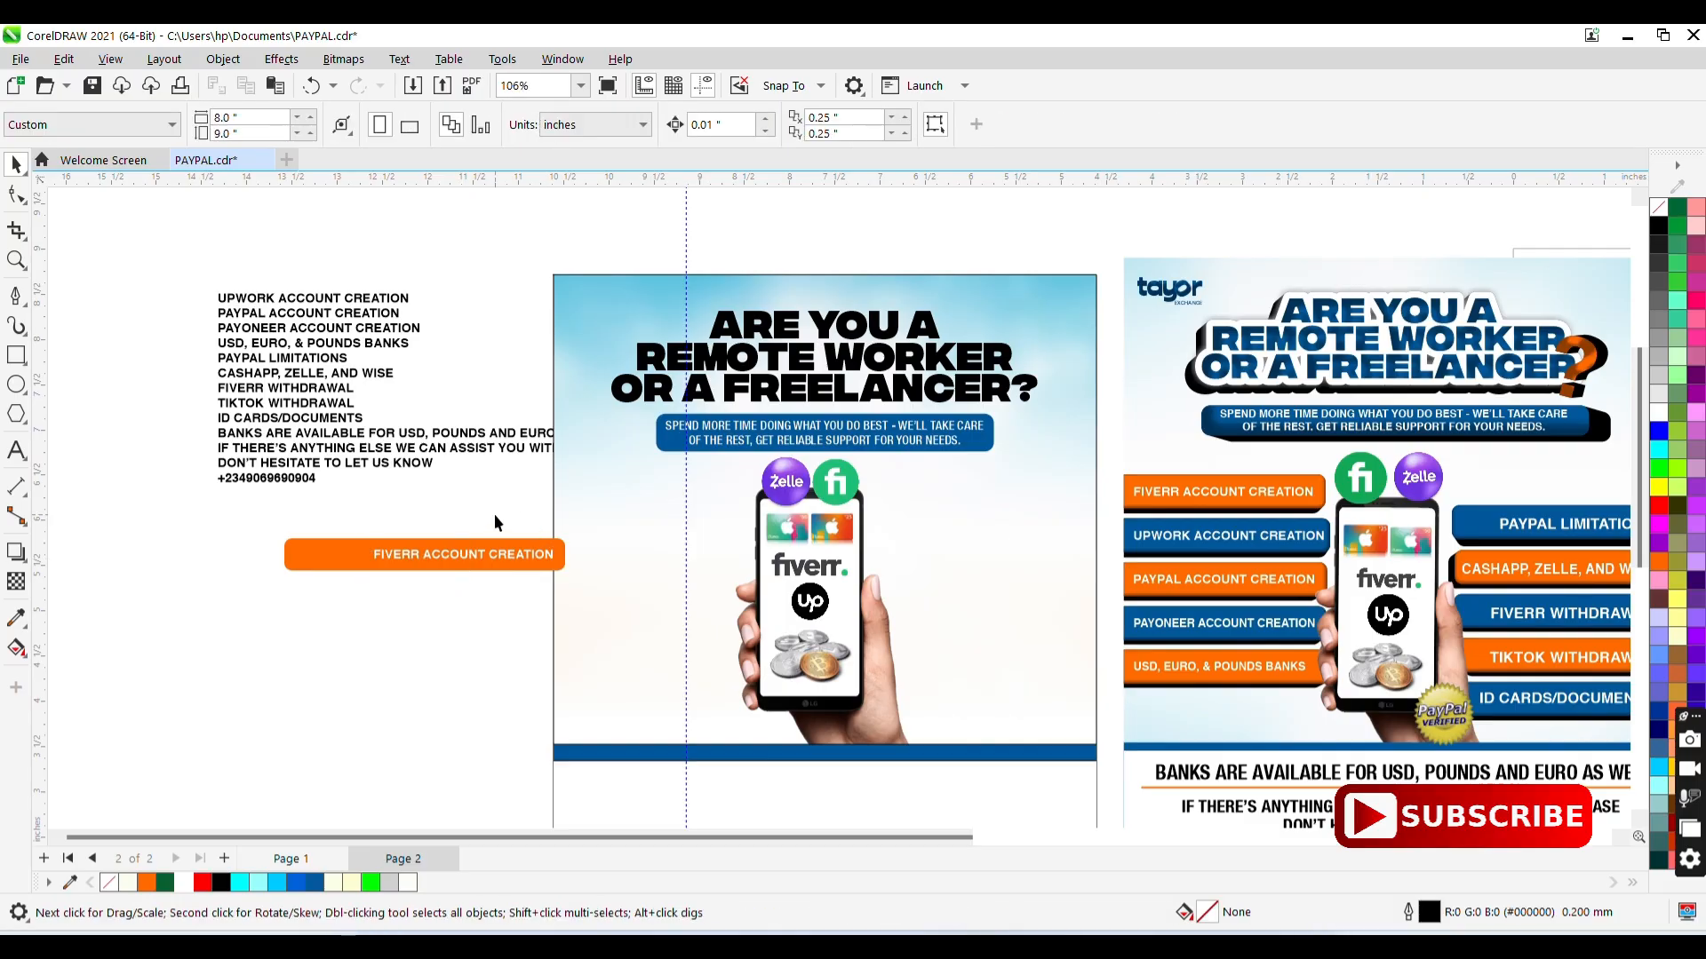
# - Set the FIVERR ACCOUNT CREATION text to 11 pt and nudge it left so it fits inside the orange bar
pyautogui.click(488, 561)
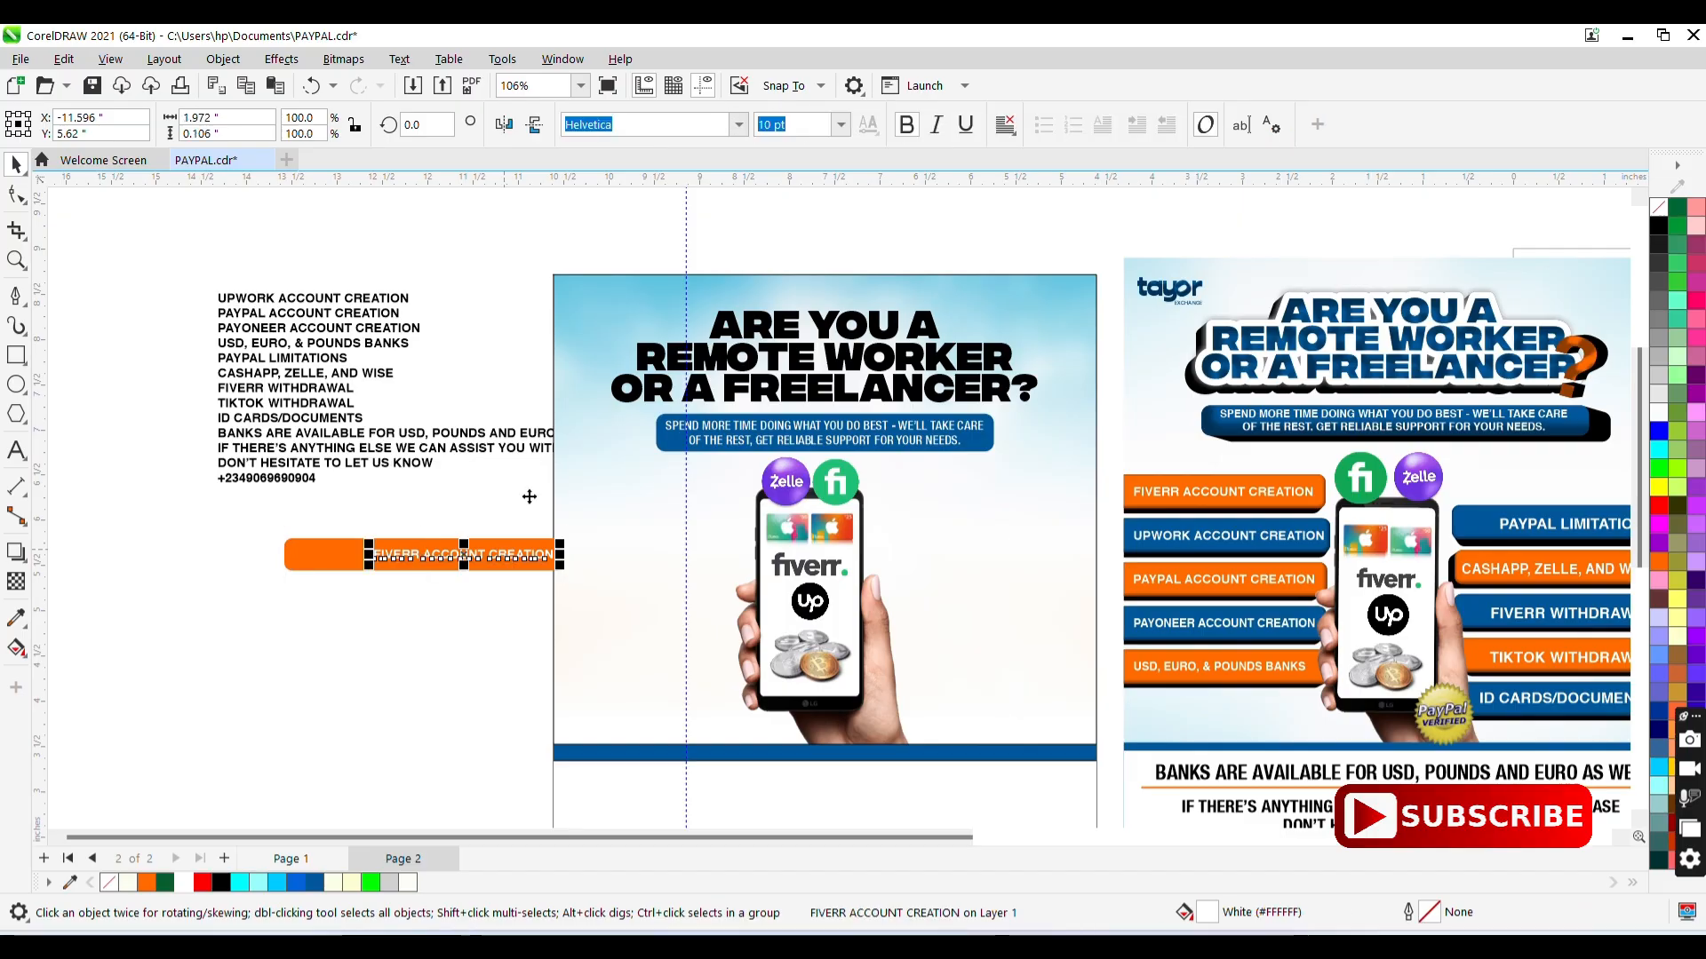
pyautogui.click(839, 124)
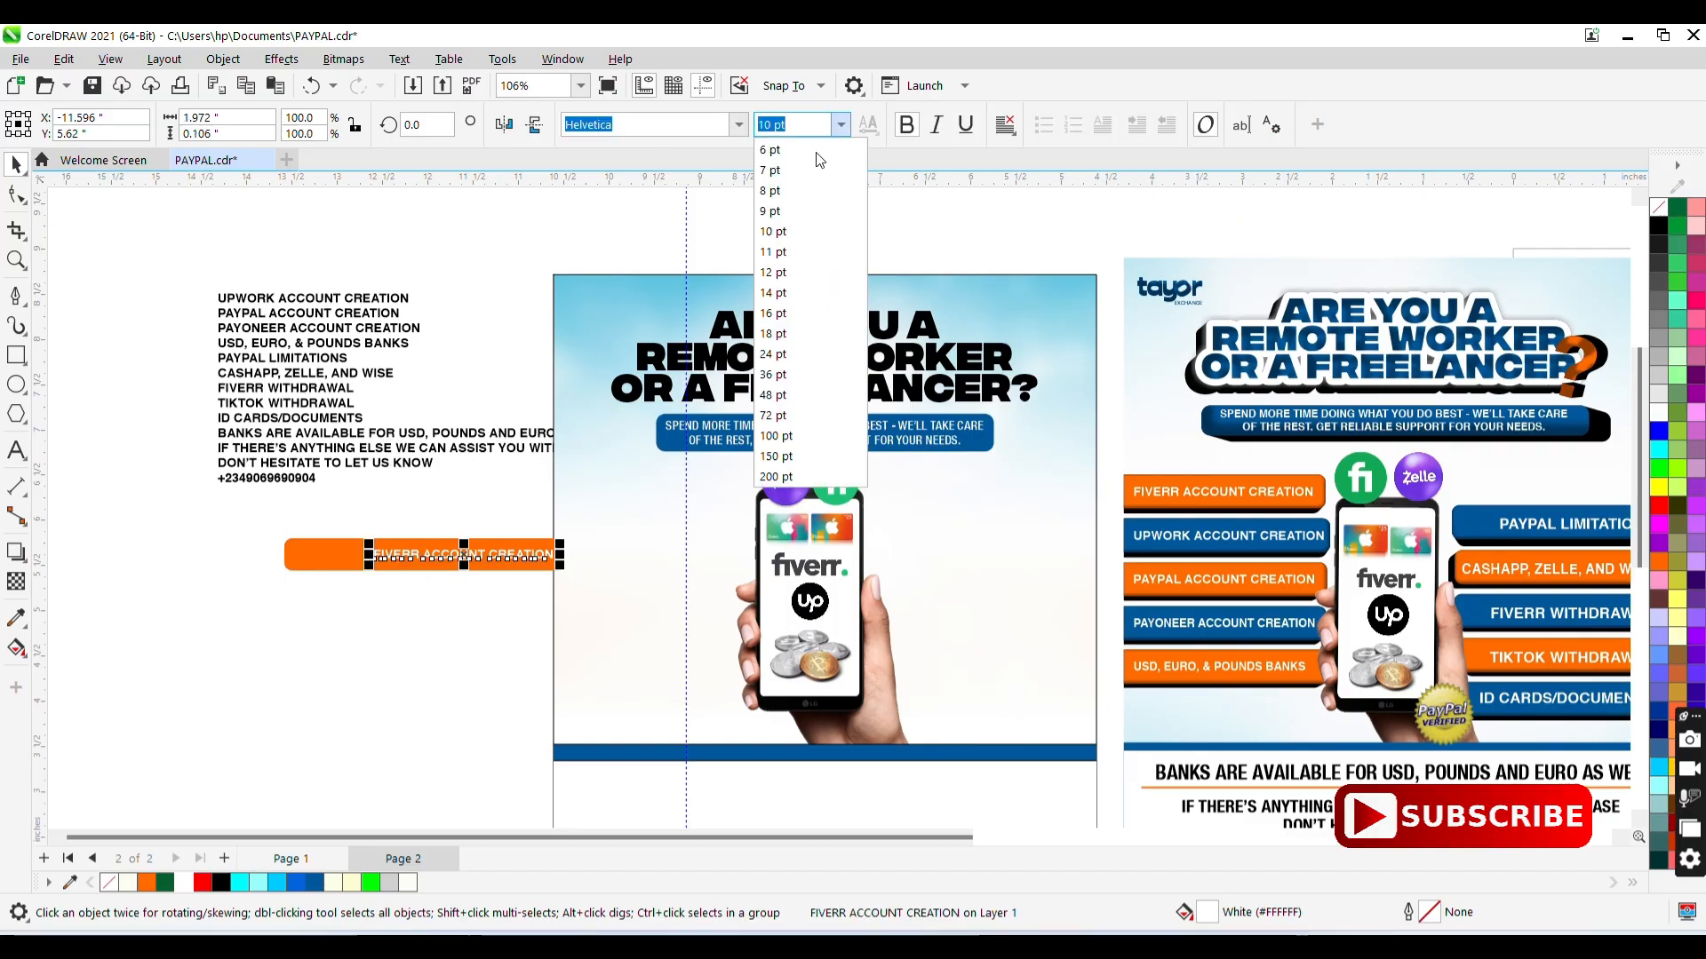
pyautogui.click(783, 257)
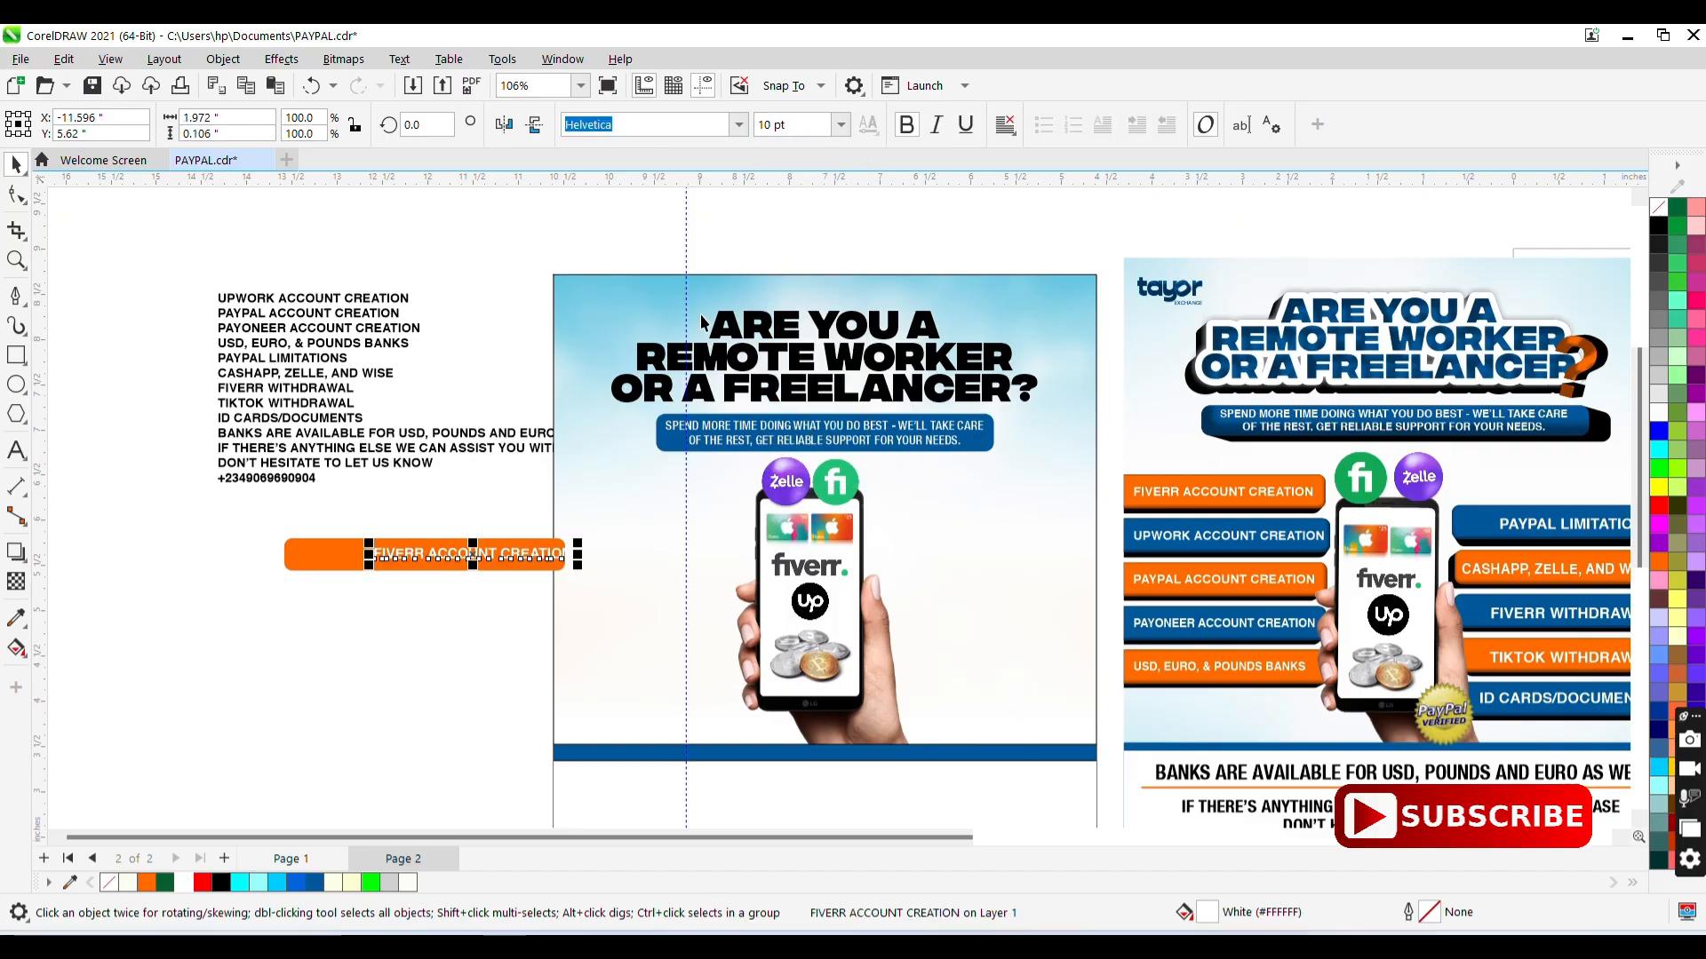
pyautogui.press('Left')
pyautogui.press('Left')
pyautogui.press('Left')
pyautogui.press('Left')
pyautogui.press('Left')
pyautogui.press('Left')
pyautogui.press('Left')
pyautogui.press('Left')
pyautogui.press('Left')
pyautogui.press('Left')
pyautogui.press('Left')
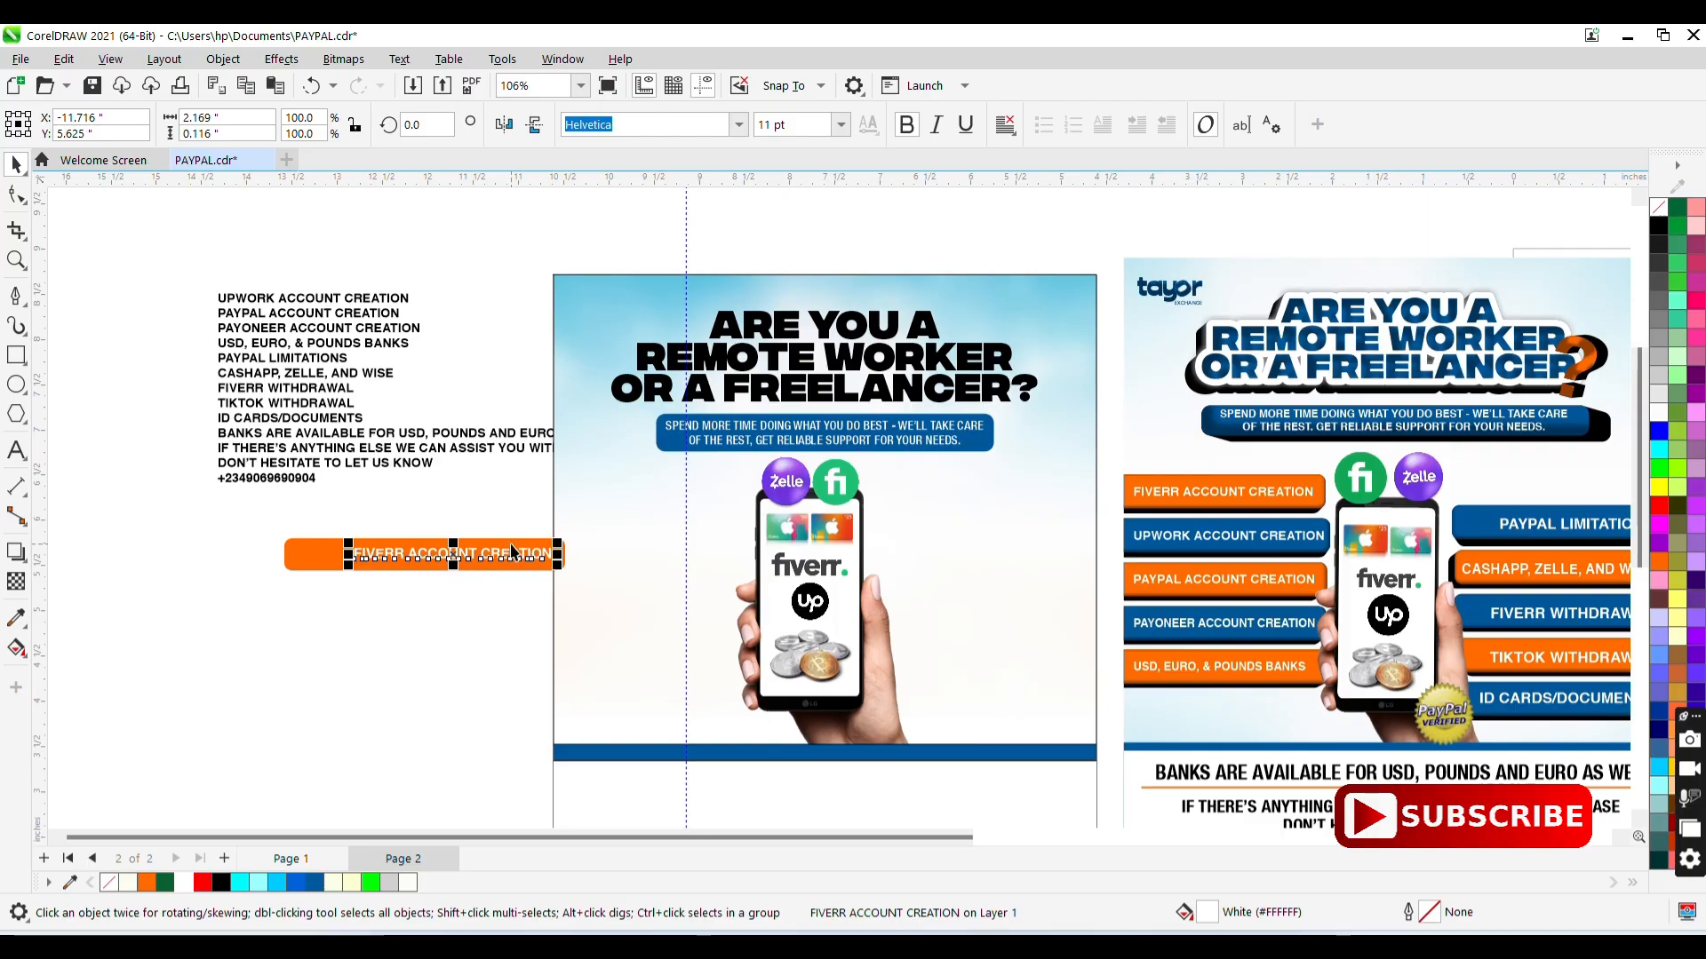
pyautogui.click(508, 606)
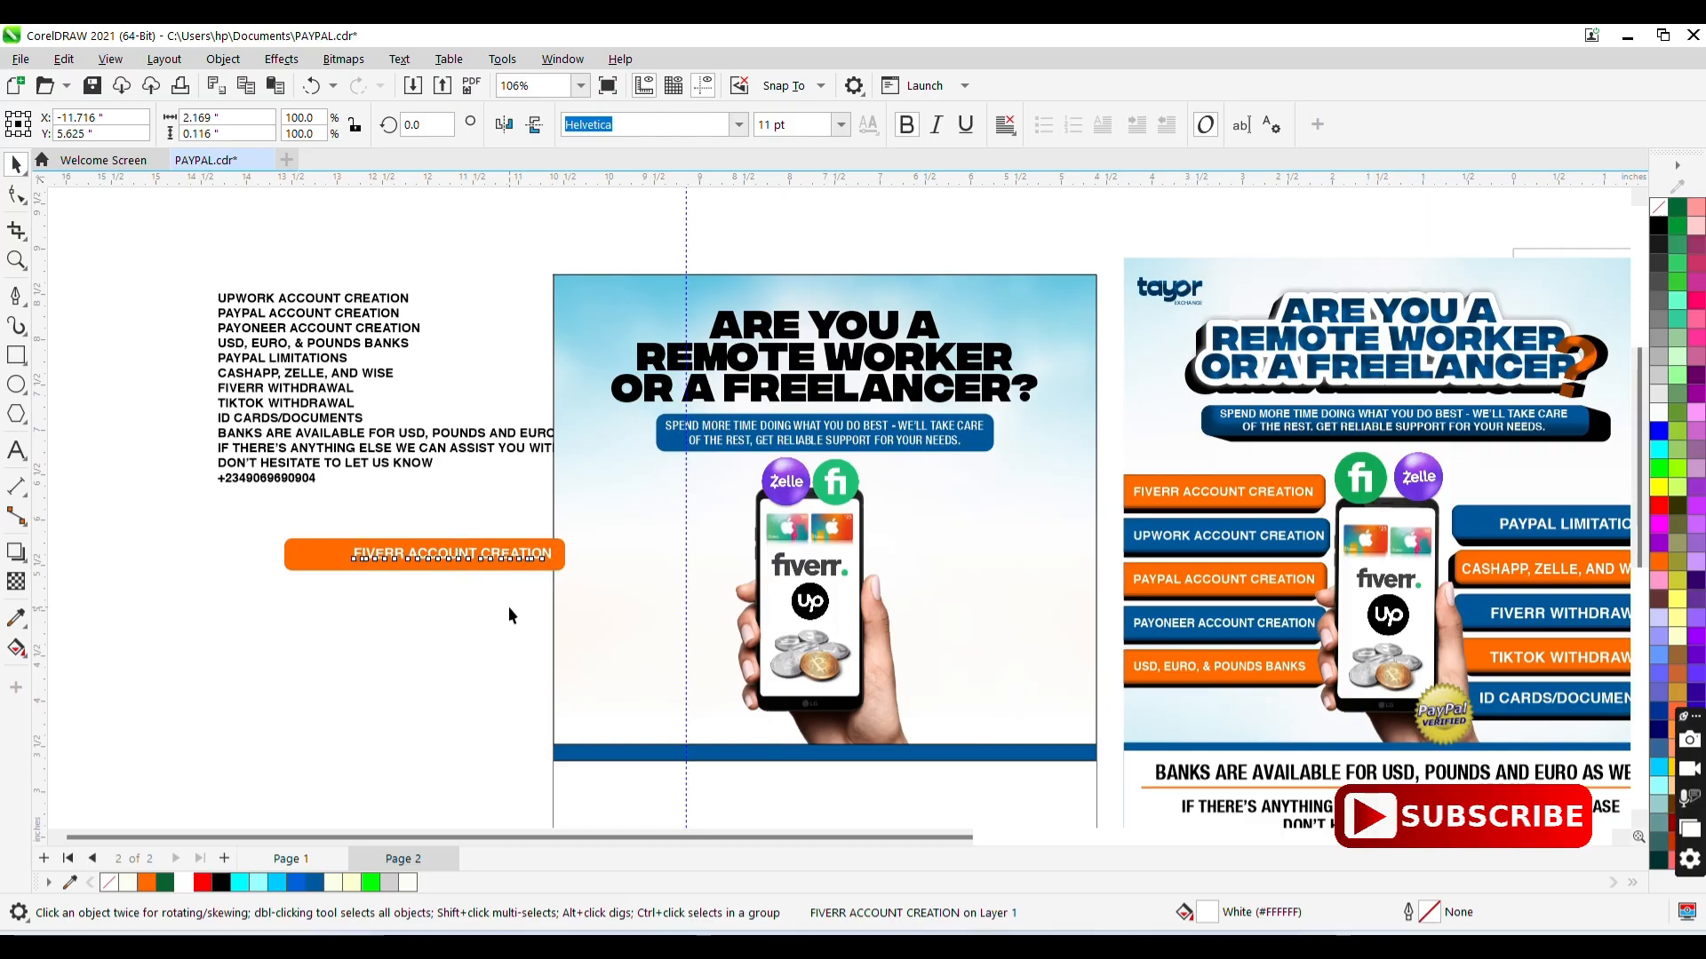
# - Duplicate the orange bar together with its text and place the copy just below the original, slightly to its right
pyautogui.click(368, 553)
pyautogui.keyDown('shift'); pyautogui.click(334, 553); pyautogui.keyUp('shift')
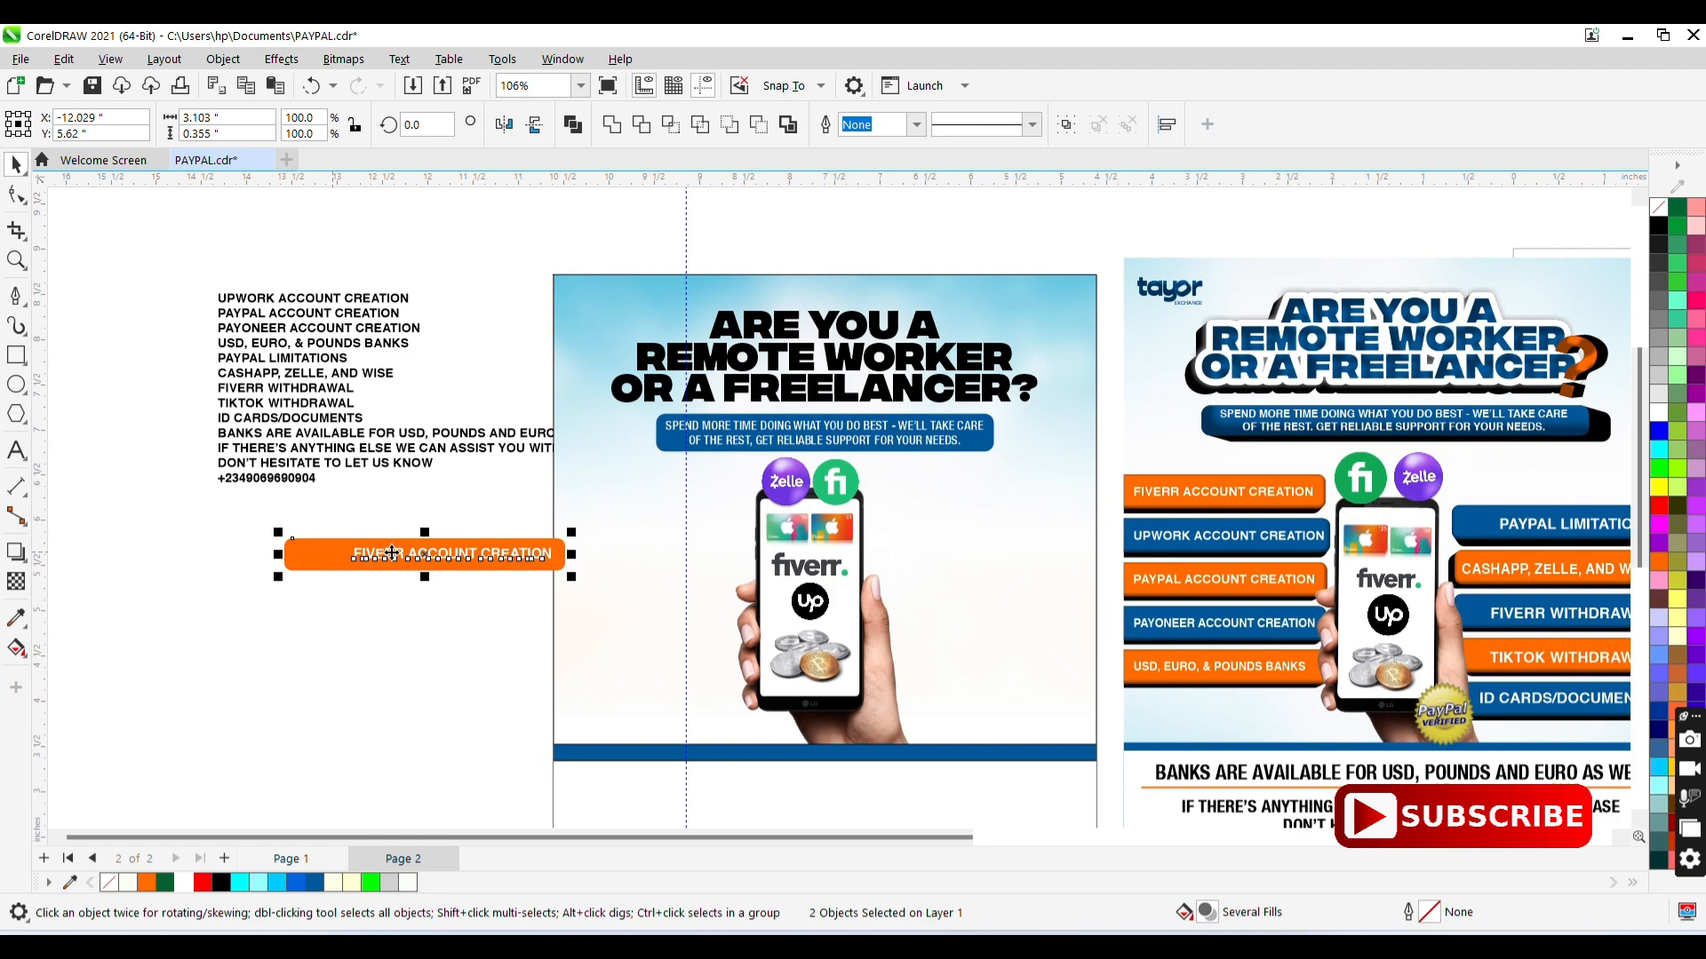
pyautogui.moveTo(420, 554); pyautogui.dragTo(437, 595)
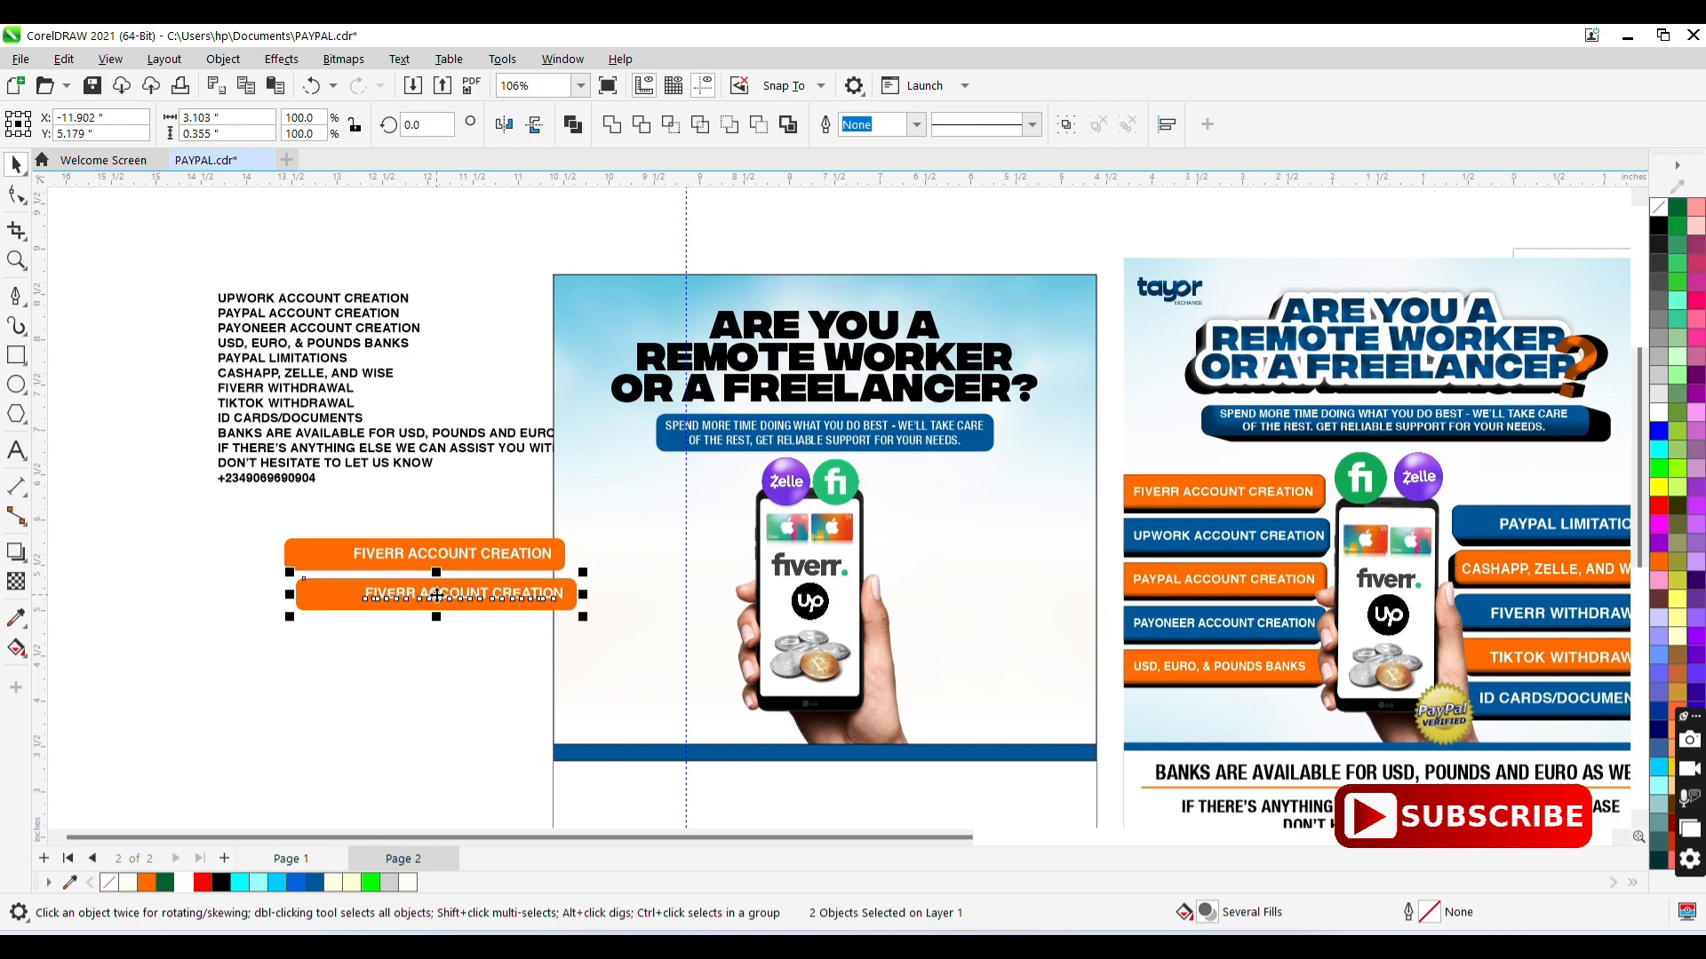
pyautogui.click(266, 609)
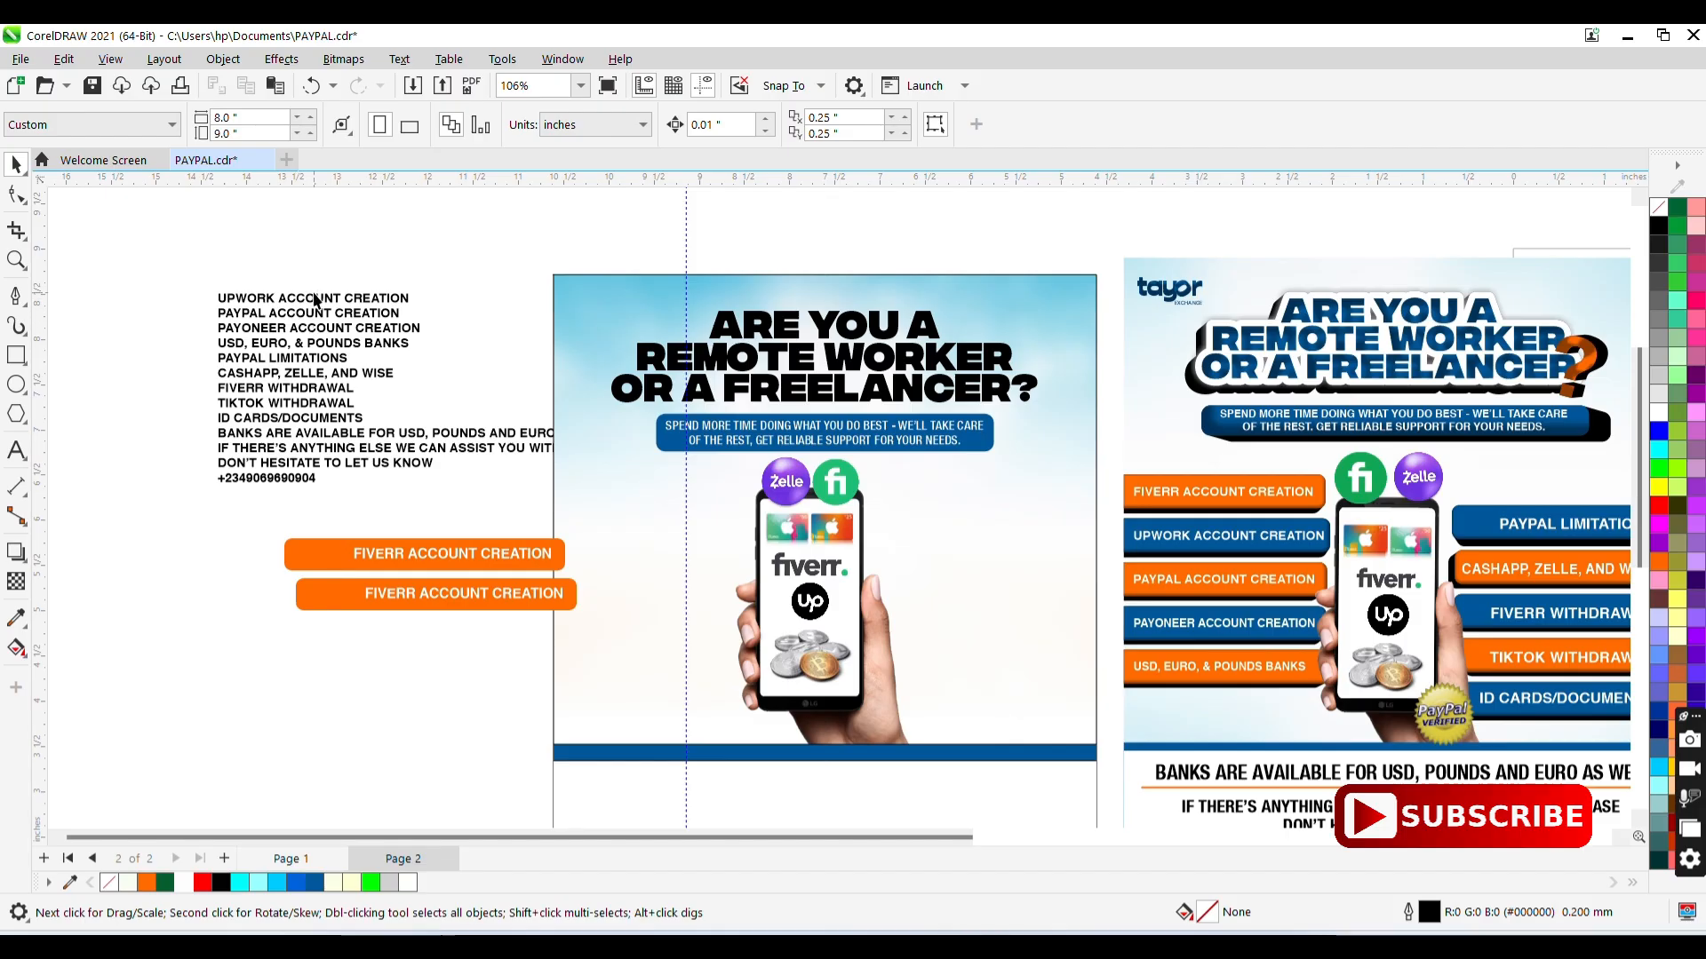
# - Cut the UPWORK ACCOUNT CREATION text out of the services list
pyautogui.click(315, 300)
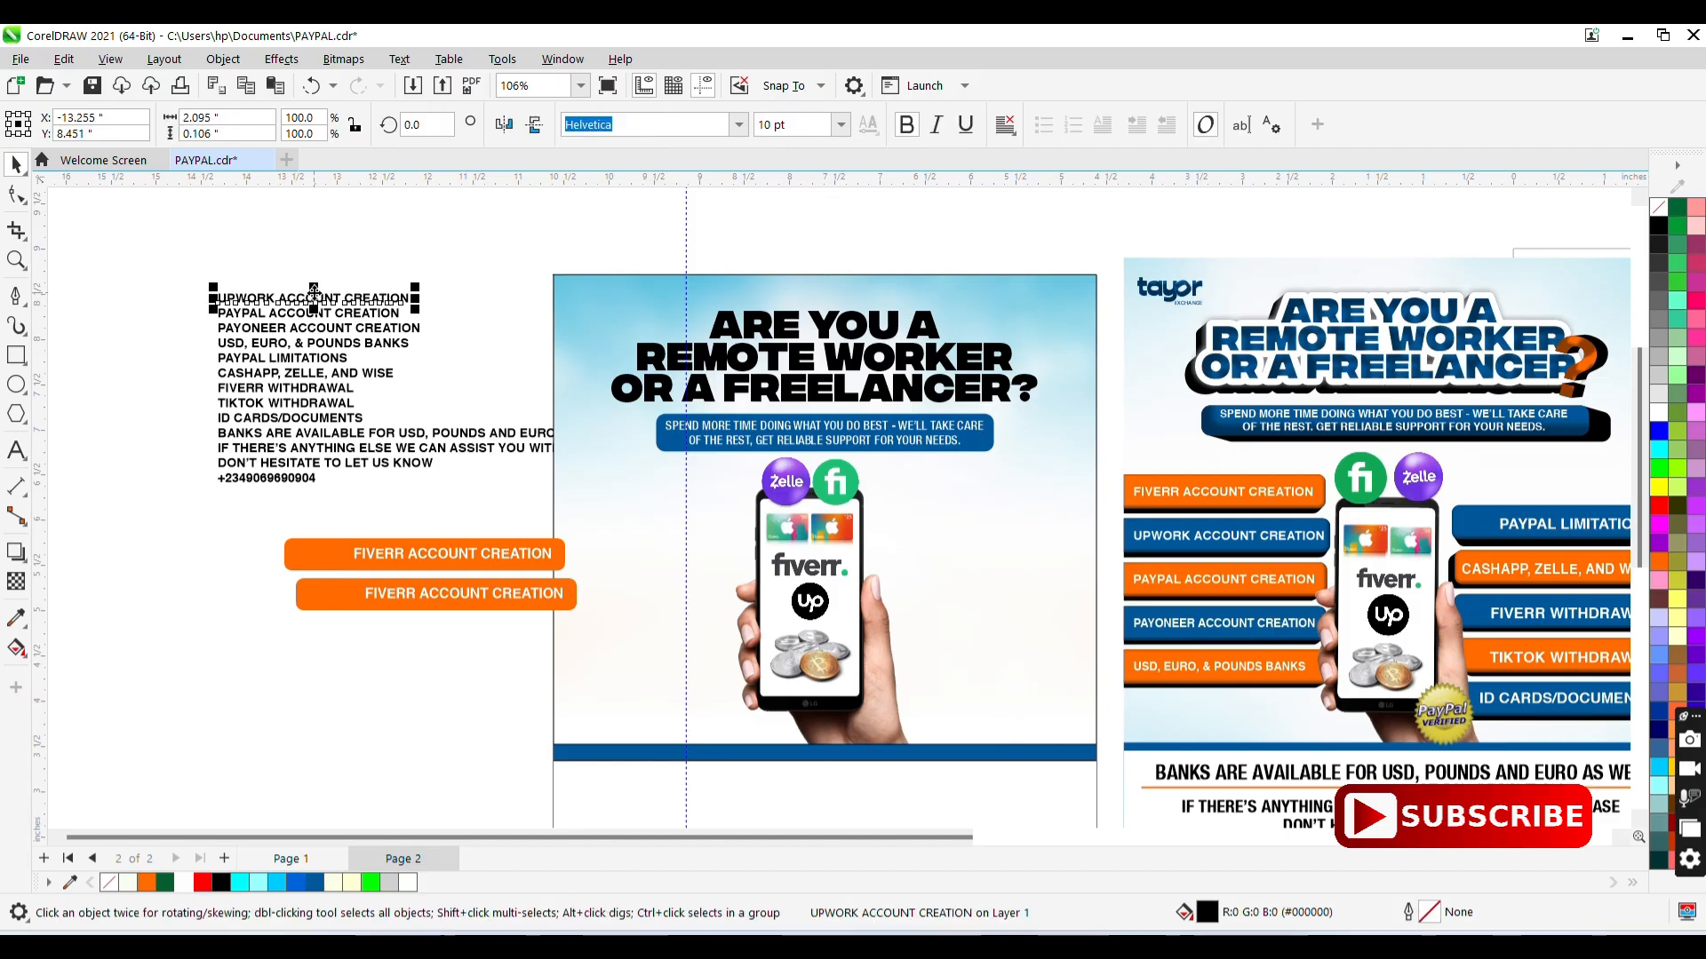
pyautogui.click(27, 461)
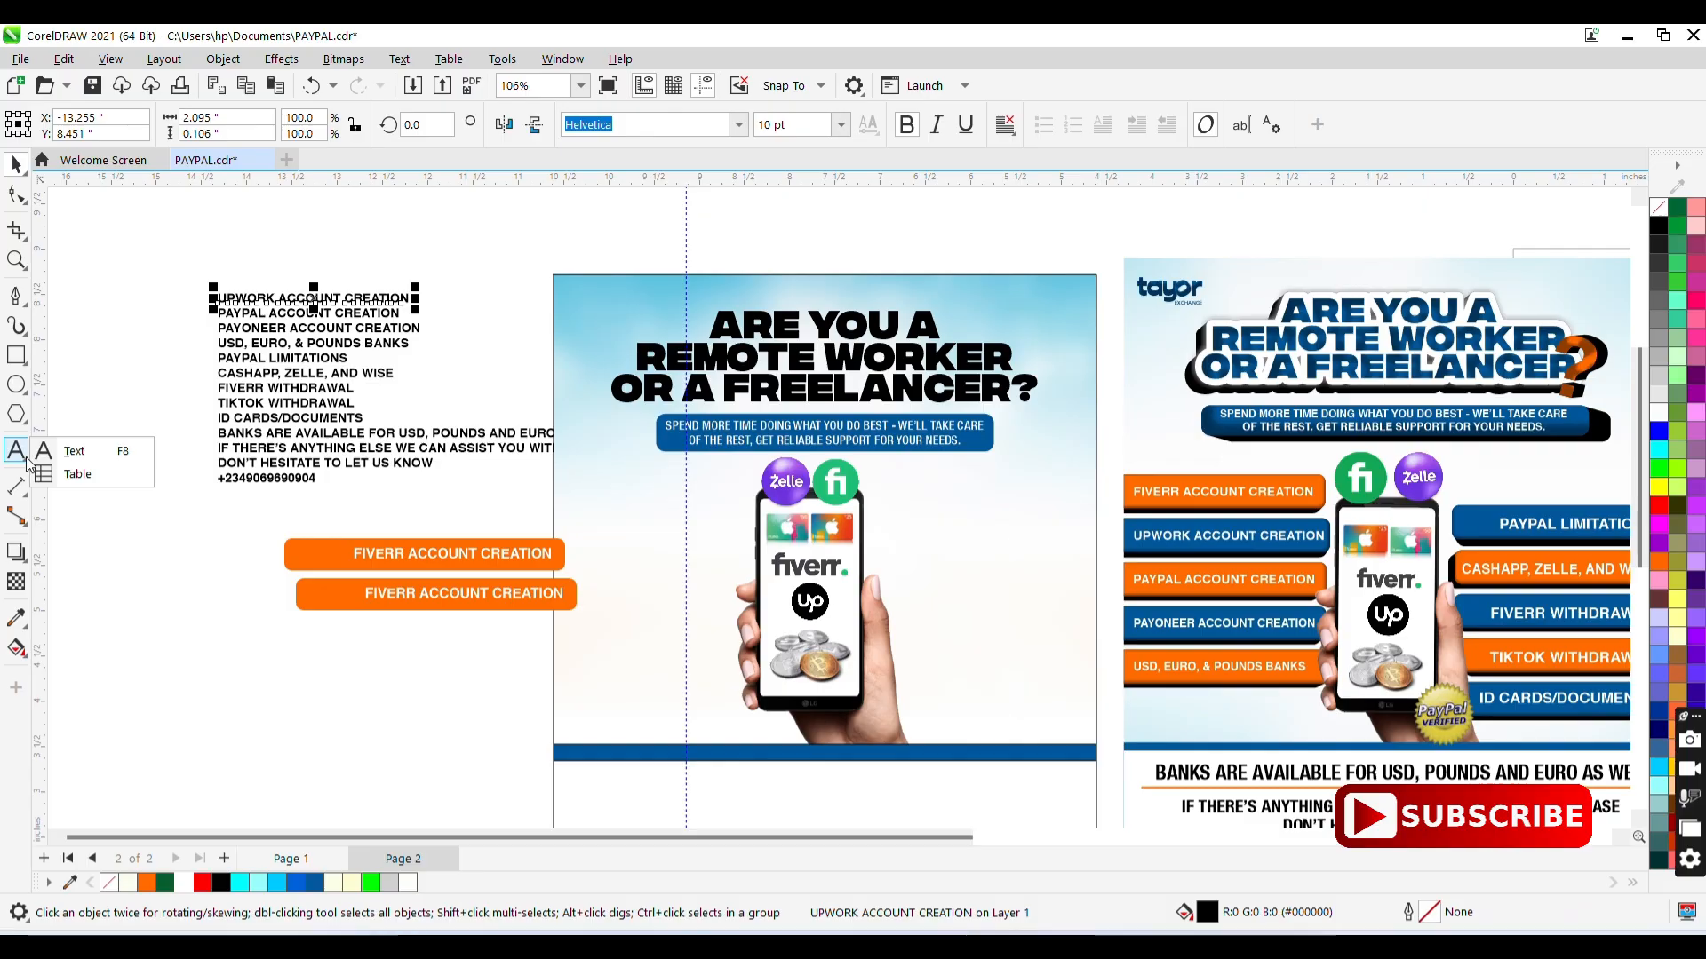
pyautogui.click(73, 452)
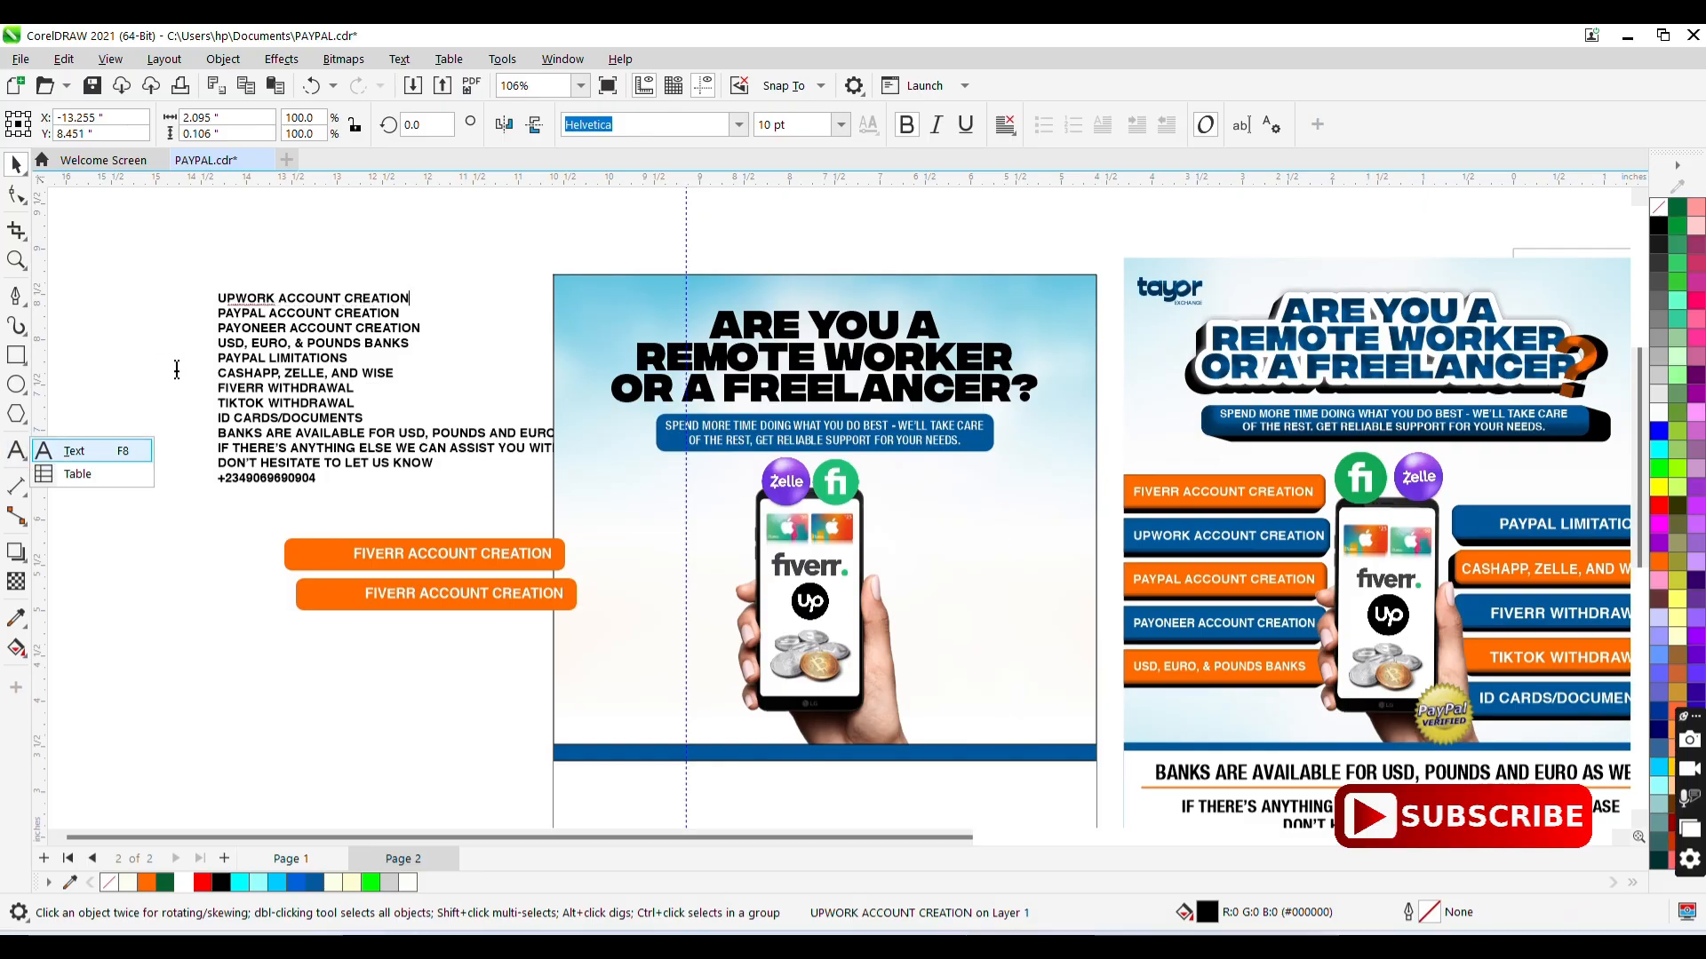
pyautogui.tripleClick(309, 298)
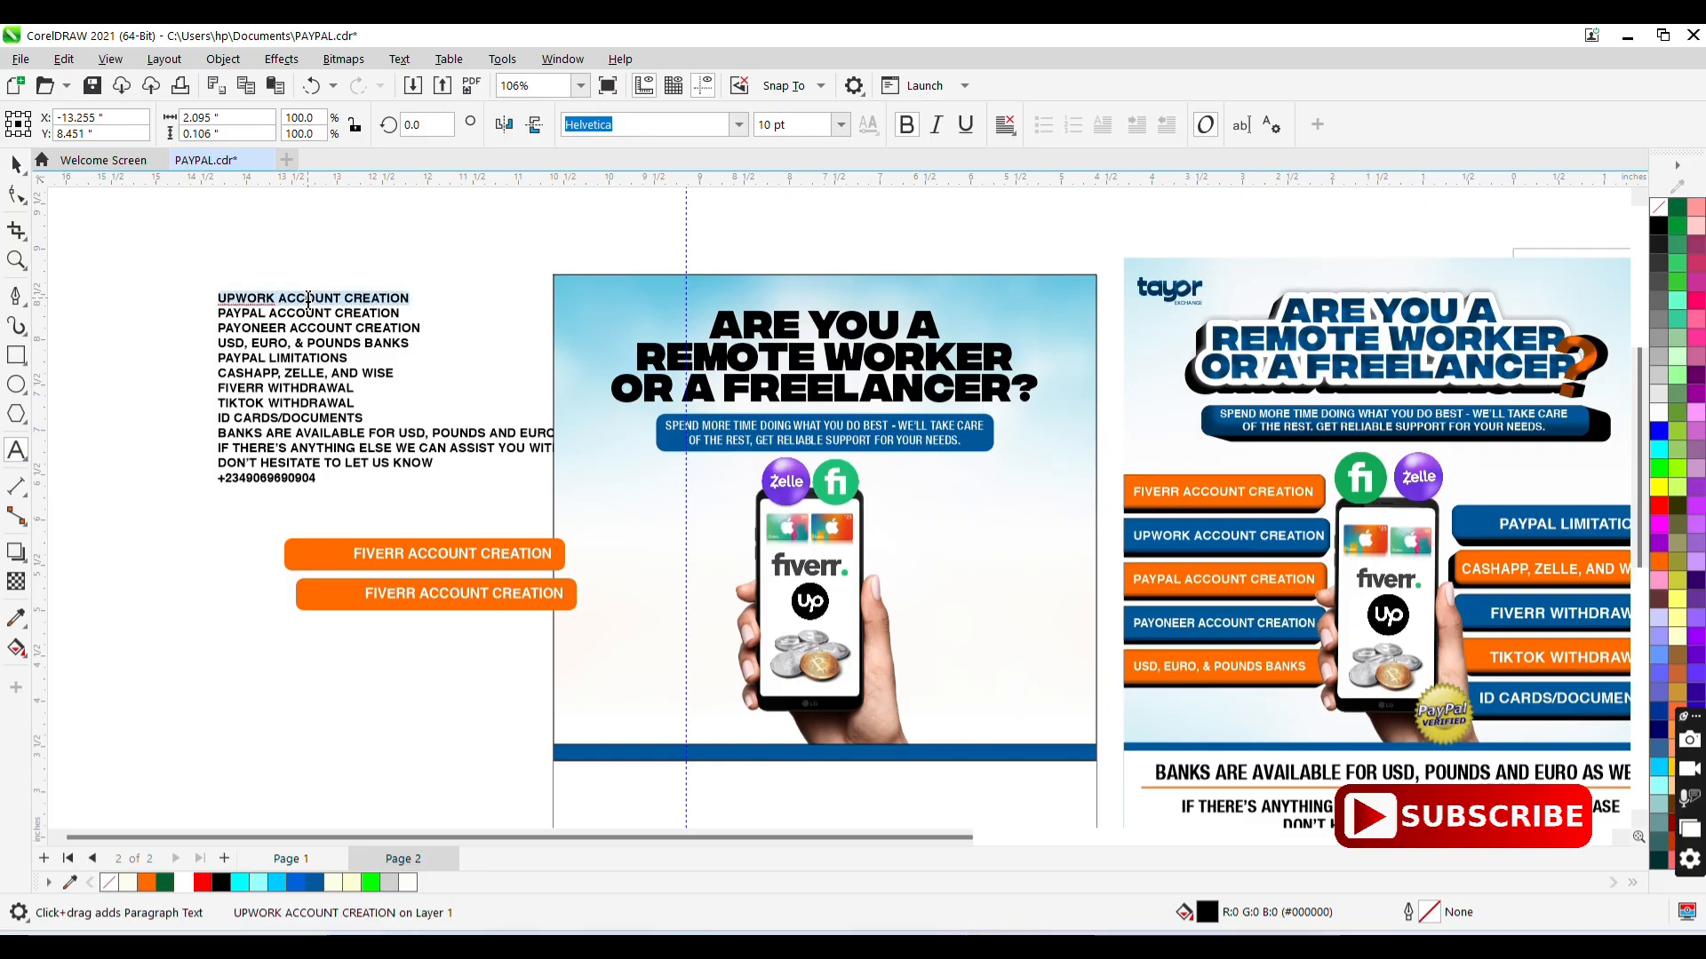
pyautogui.hotkey('ctrl', 'x')
# - Replace the duplicated bar's text with the cut UPWORK ACCOUNT CREATION text
pyautogui.click(530, 594)
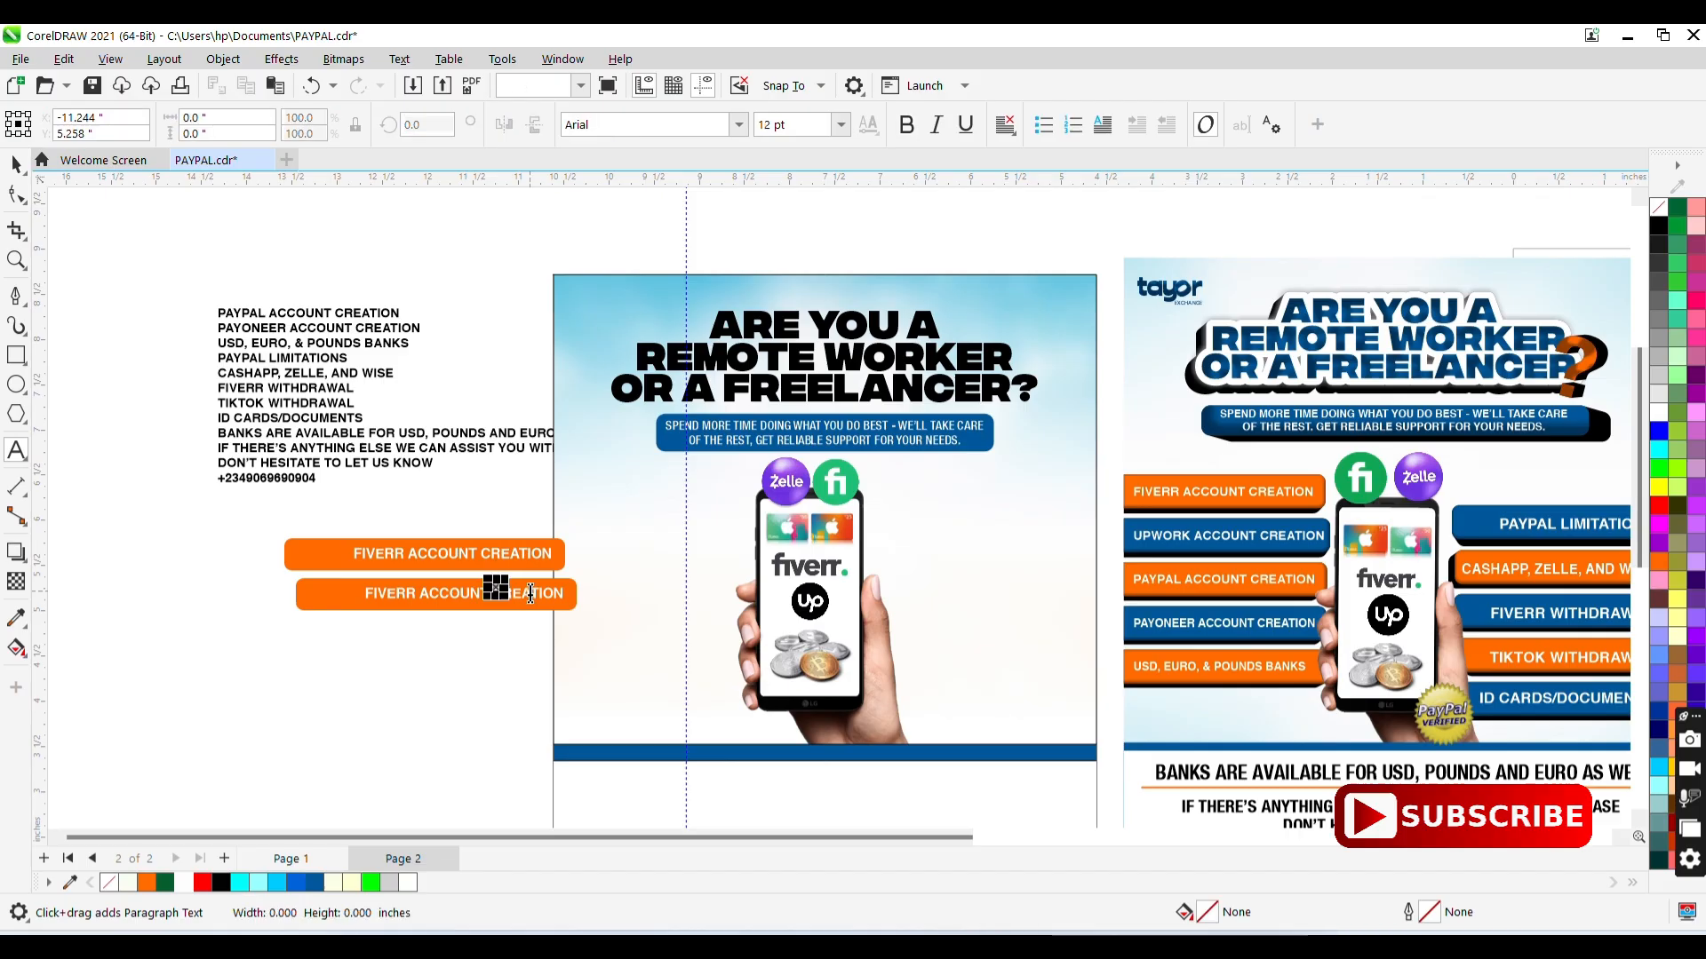
pyautogui.press('BackSpace')
pyautogui.press('BackSpace')
pyautogui.press('BackSpace')
pyautogui.press('BackSpace')
pyautogui.press('BackSpace')
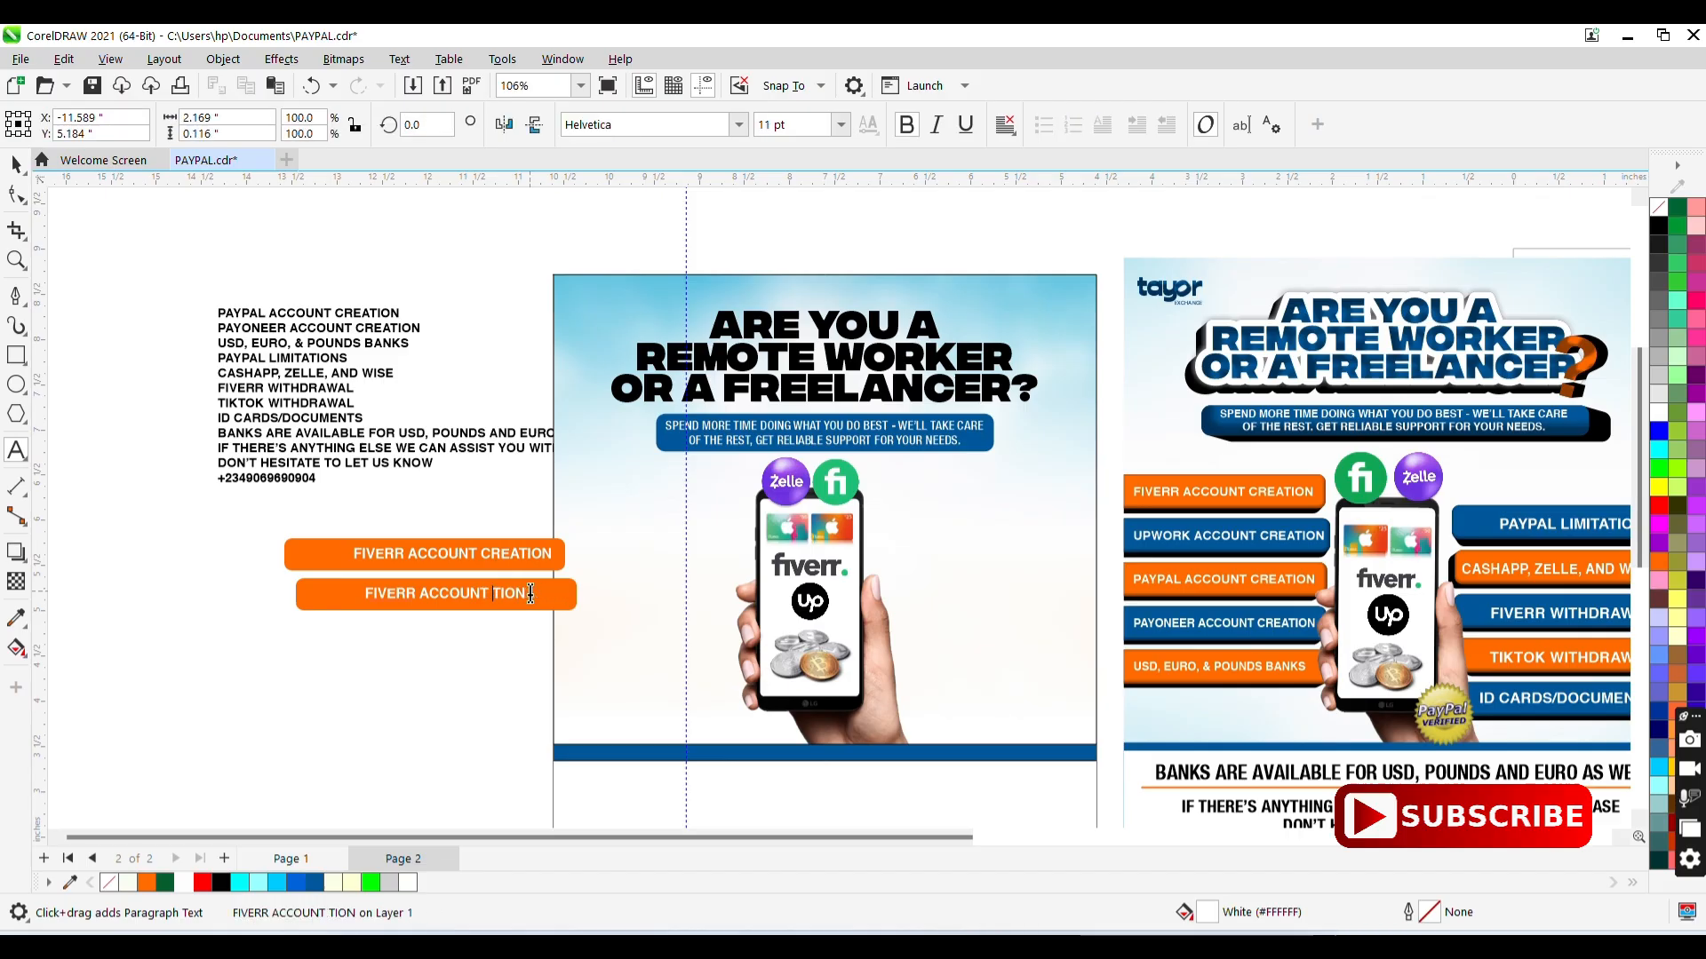
pyautogui.hotkey('ctrl', 'a')
pyautogui.hotkey('ctrl', 'v')
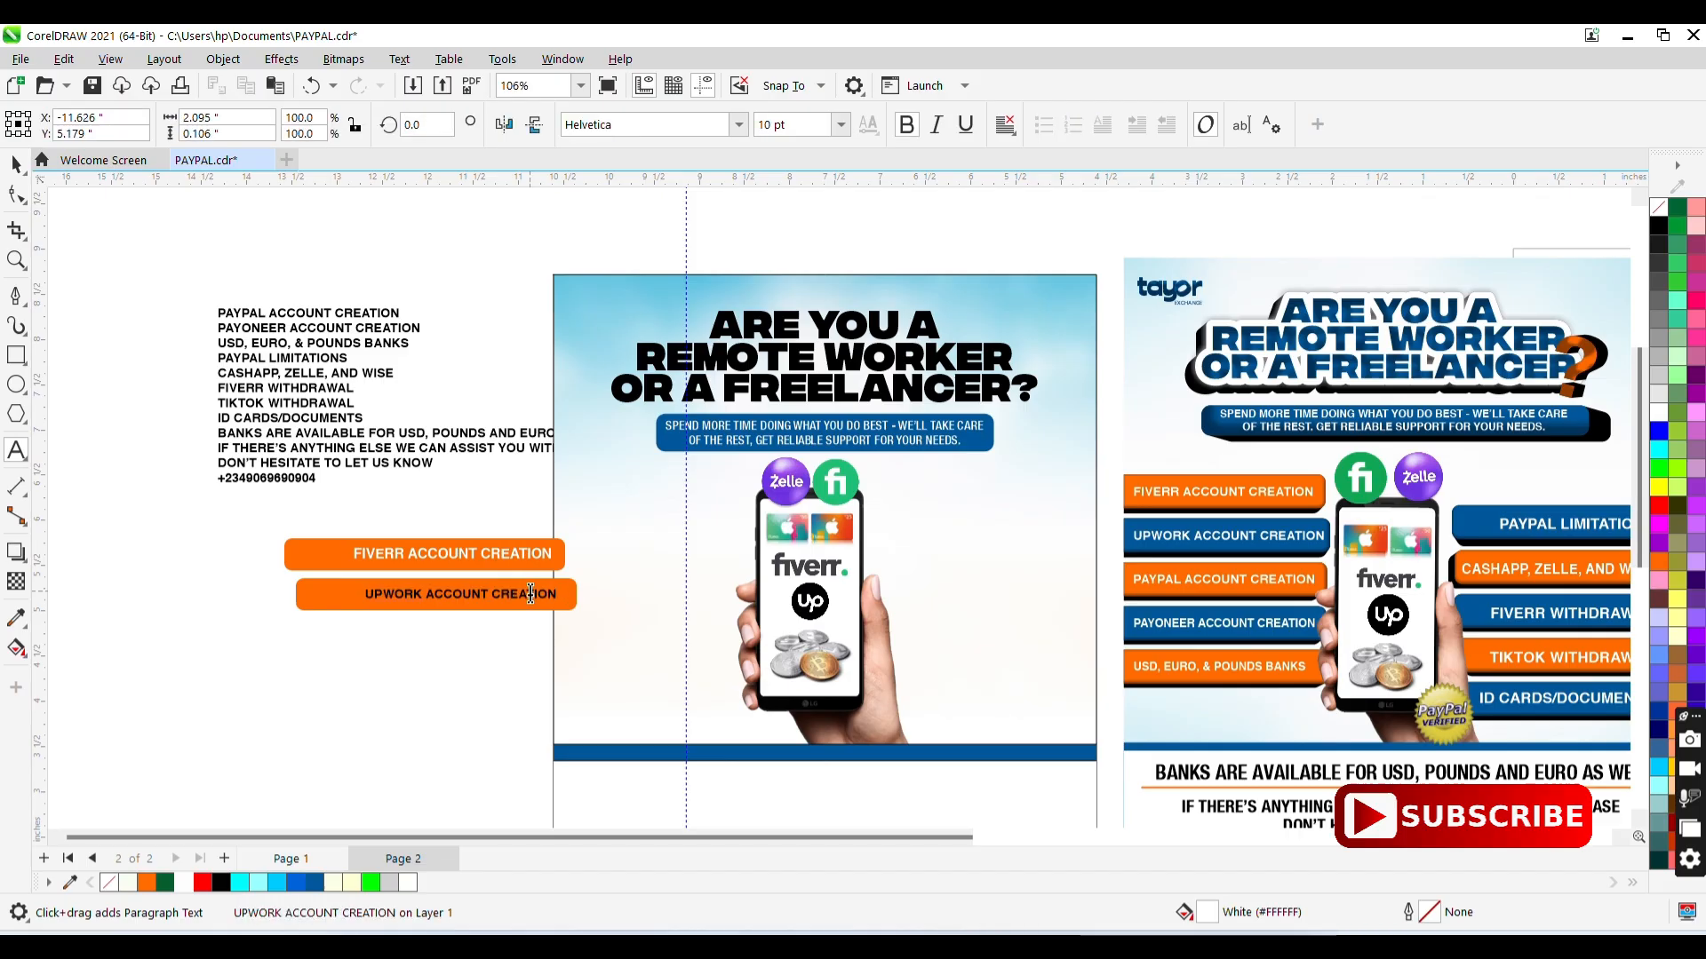
# - Undo the text replacement on the lower orange bar, restore it, and leave text editing
pyautogui.hotkey('ctrl', 'z')
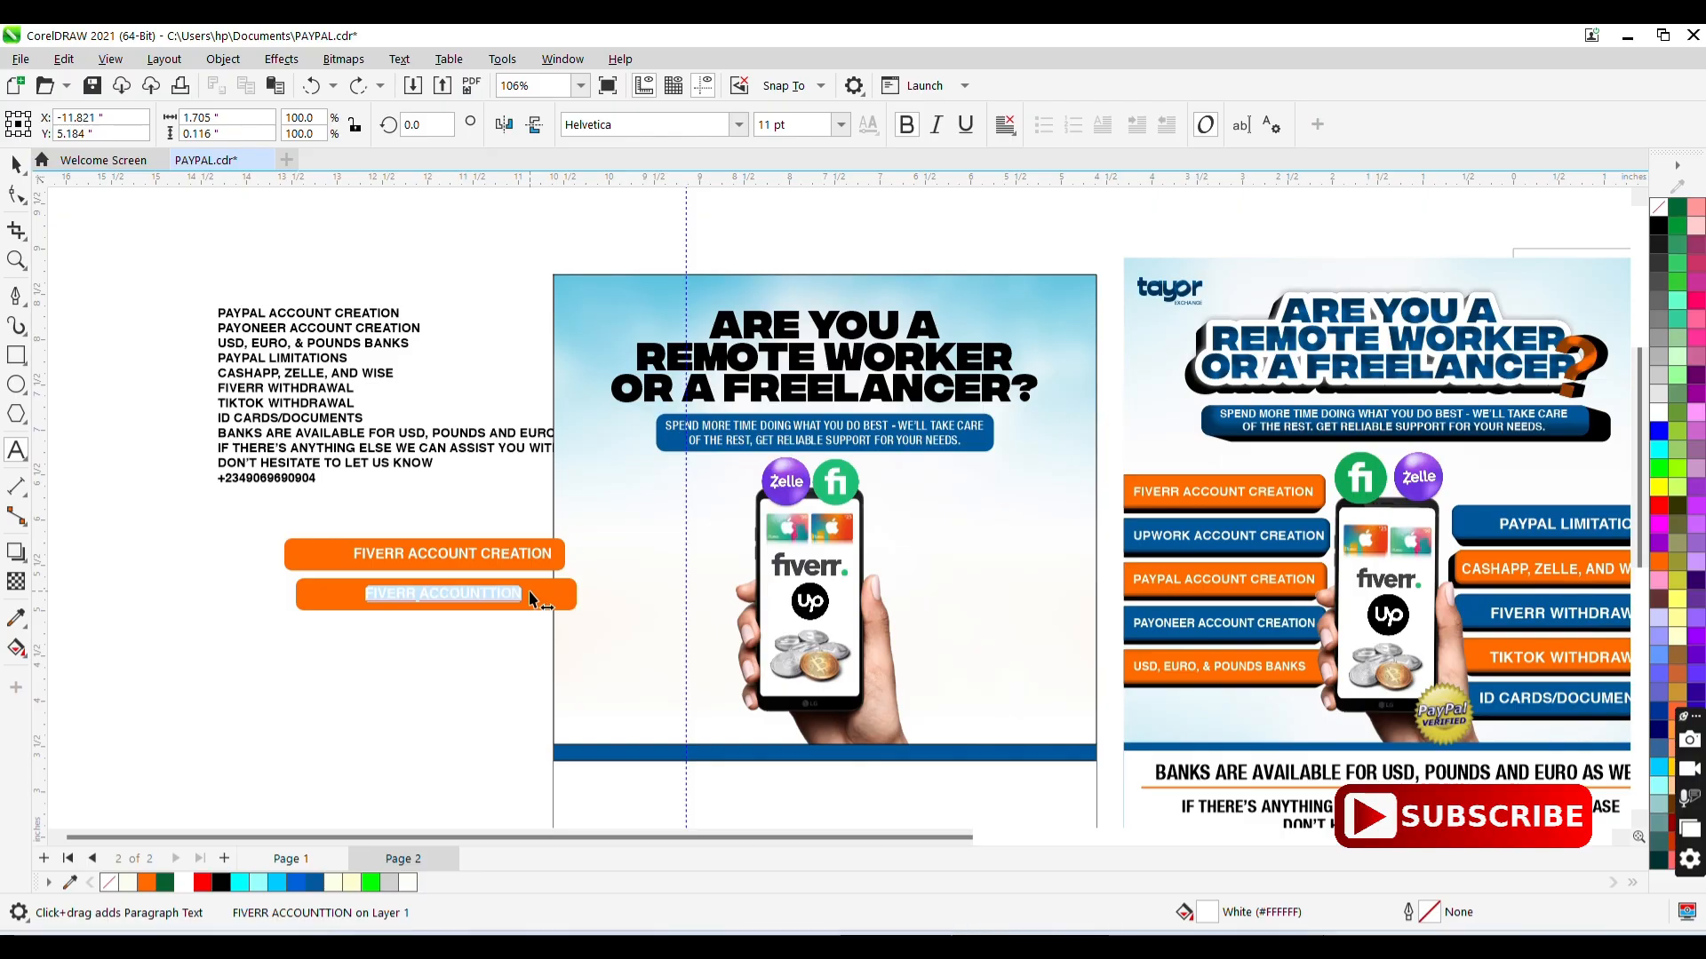
pyautogui.press('Escape')
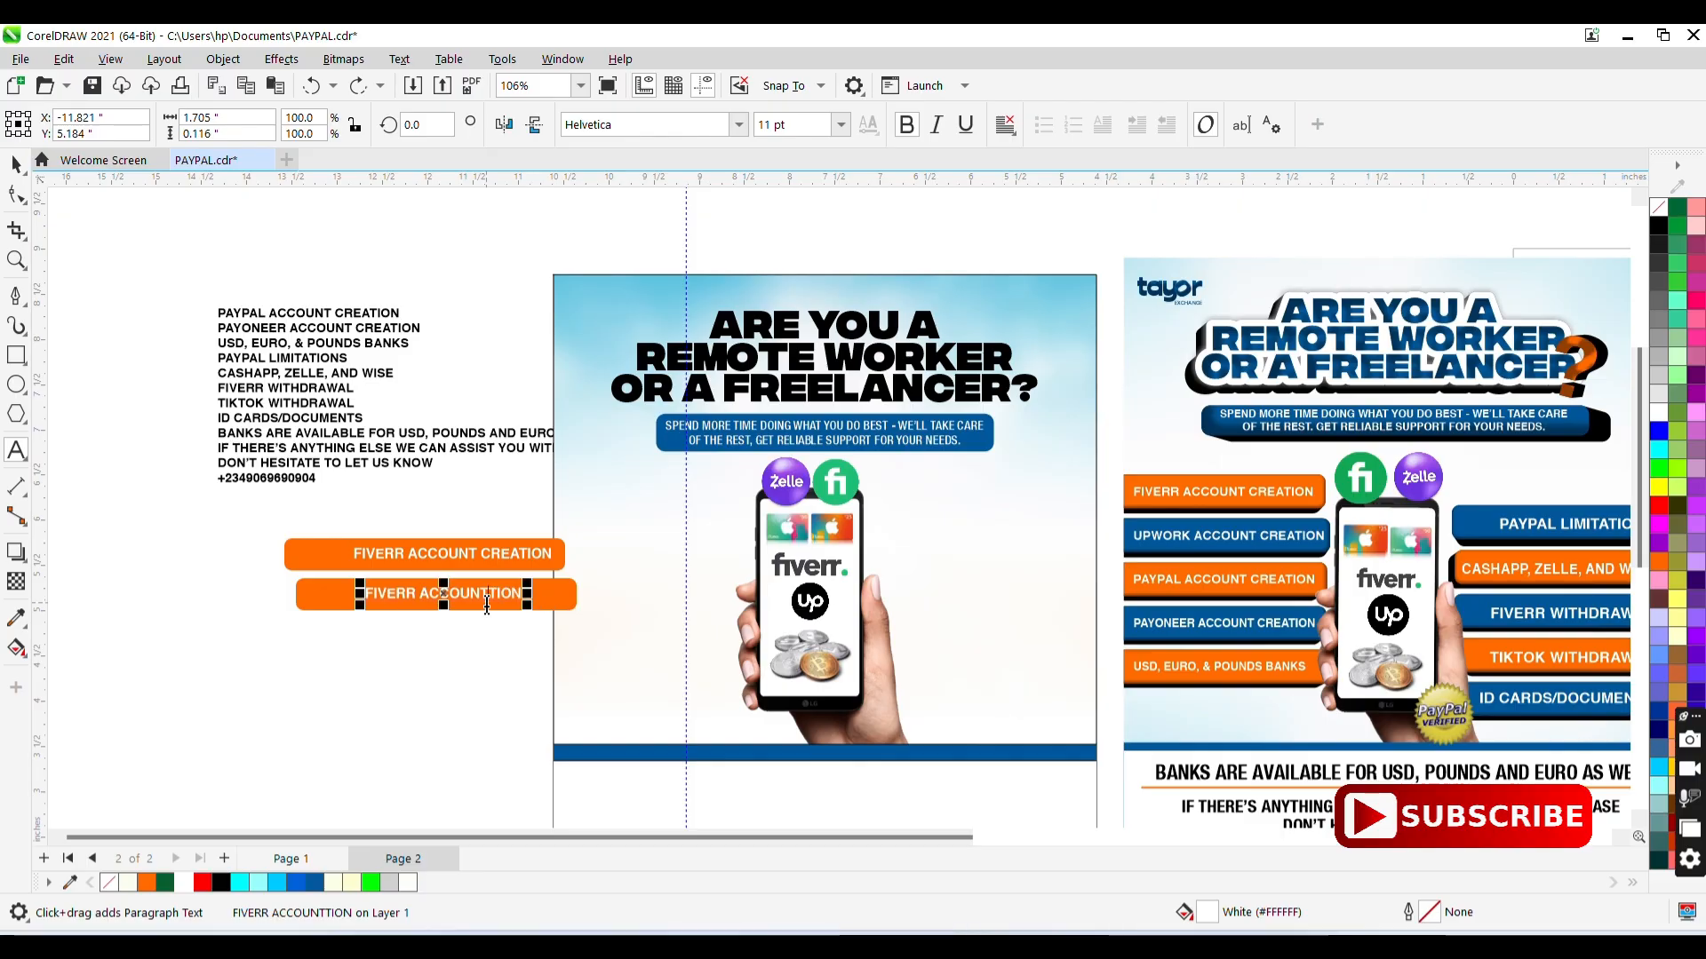
pyautogui.hotkey('ctrl', 'shift', 'z')
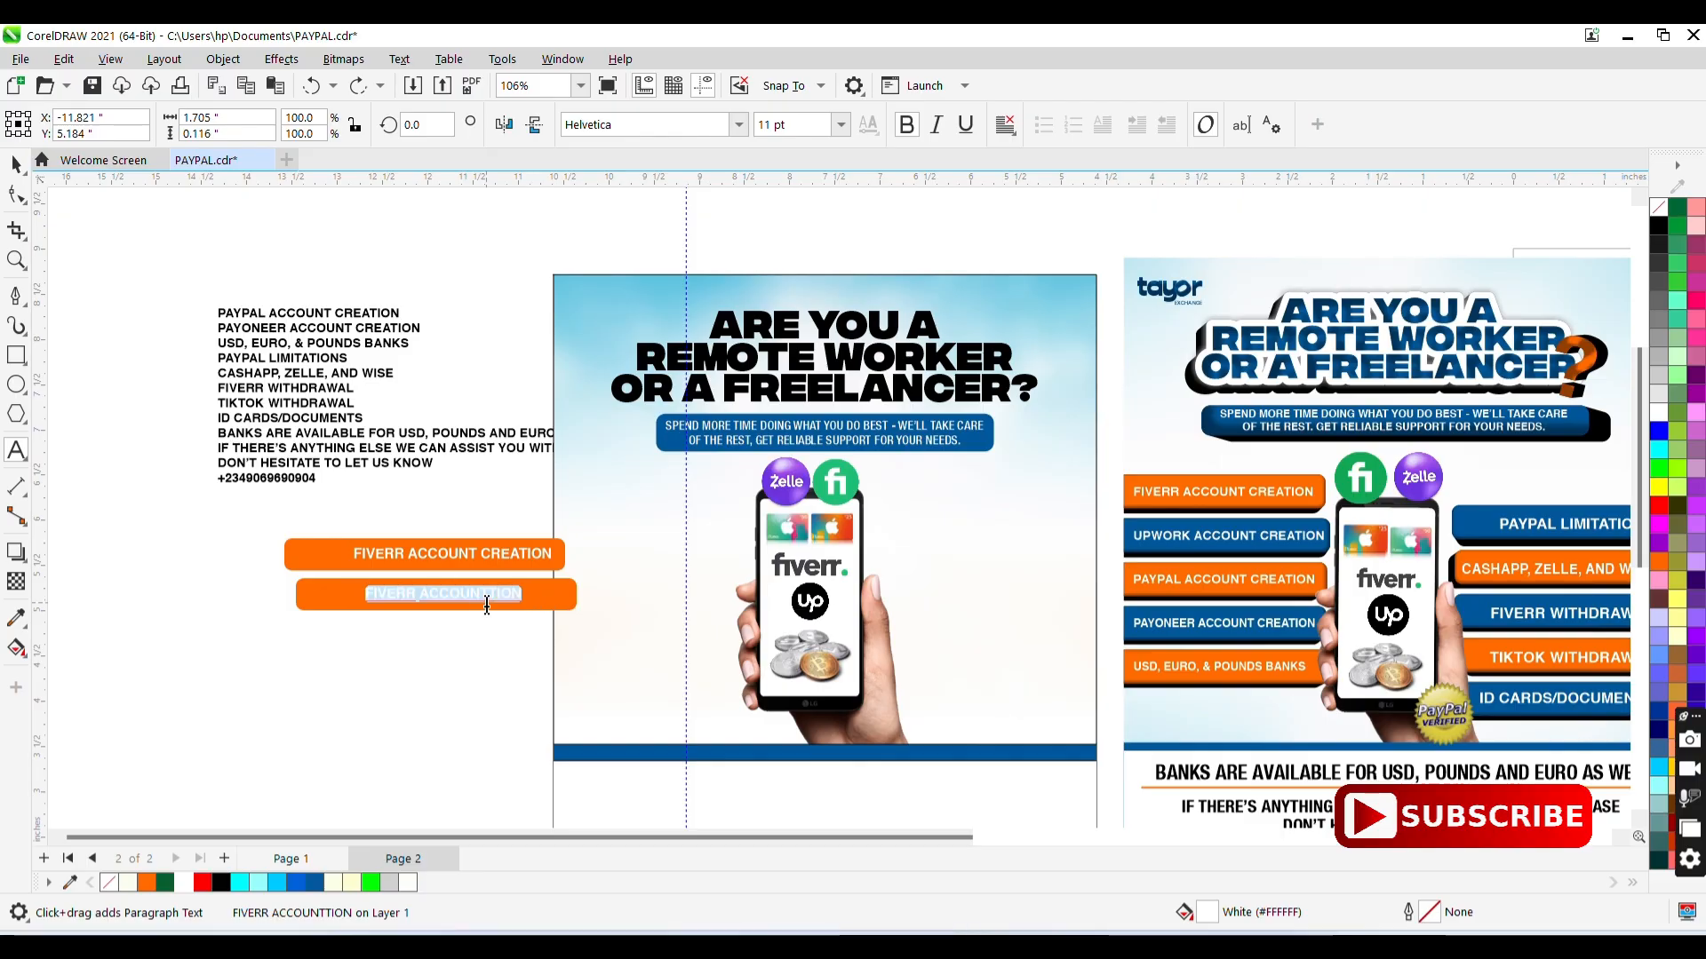
pyautogui.press('space')
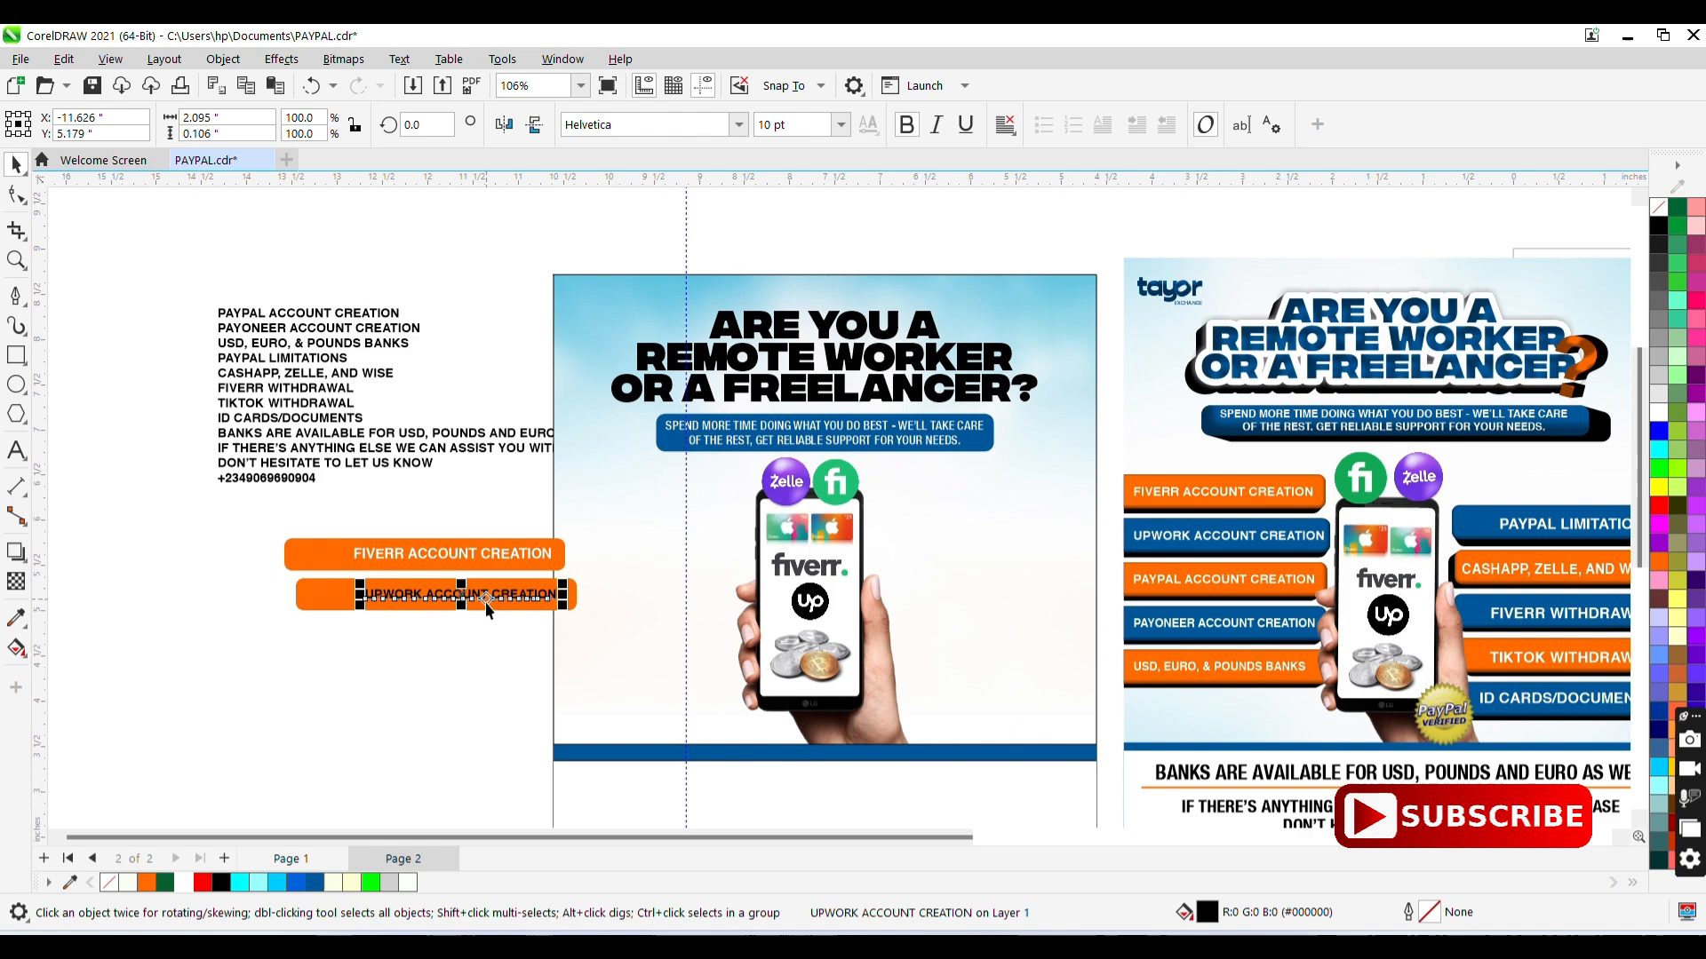
# - Compare the text sizes on both bars and the list, and set the UPWORK ACCOUNT CREATION text to 11 pt
pyautogui.click(480, 555)
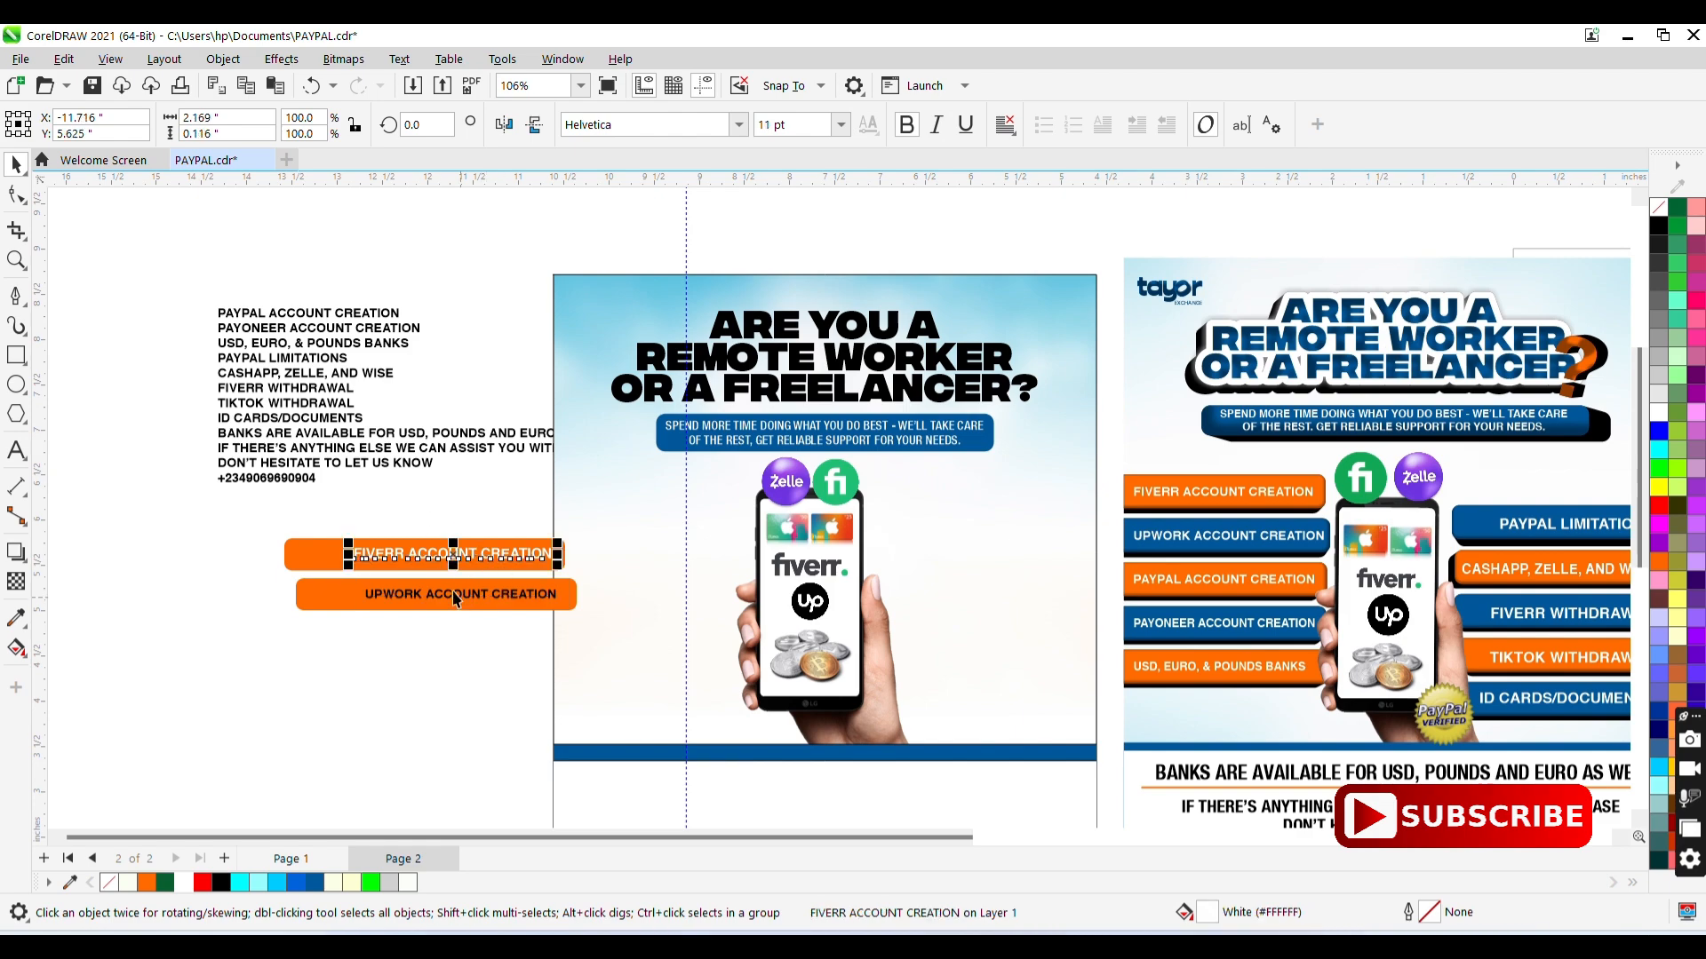
pyautogui.click(354, 330)
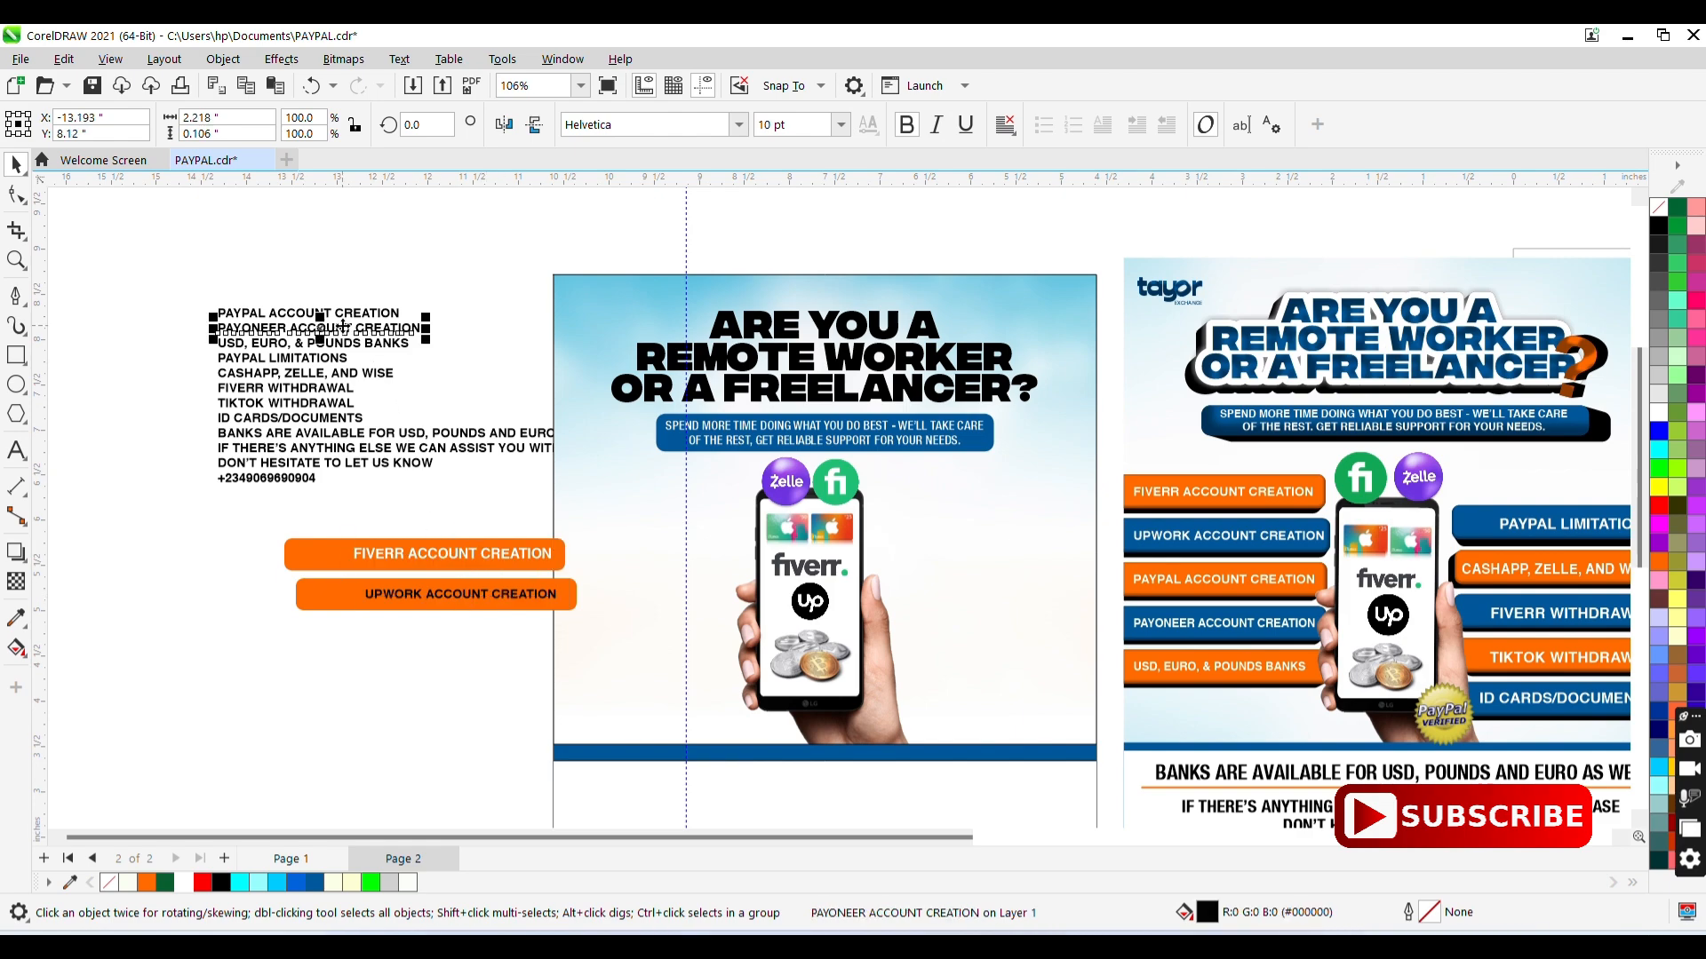
pyautogui.click(449, 595)
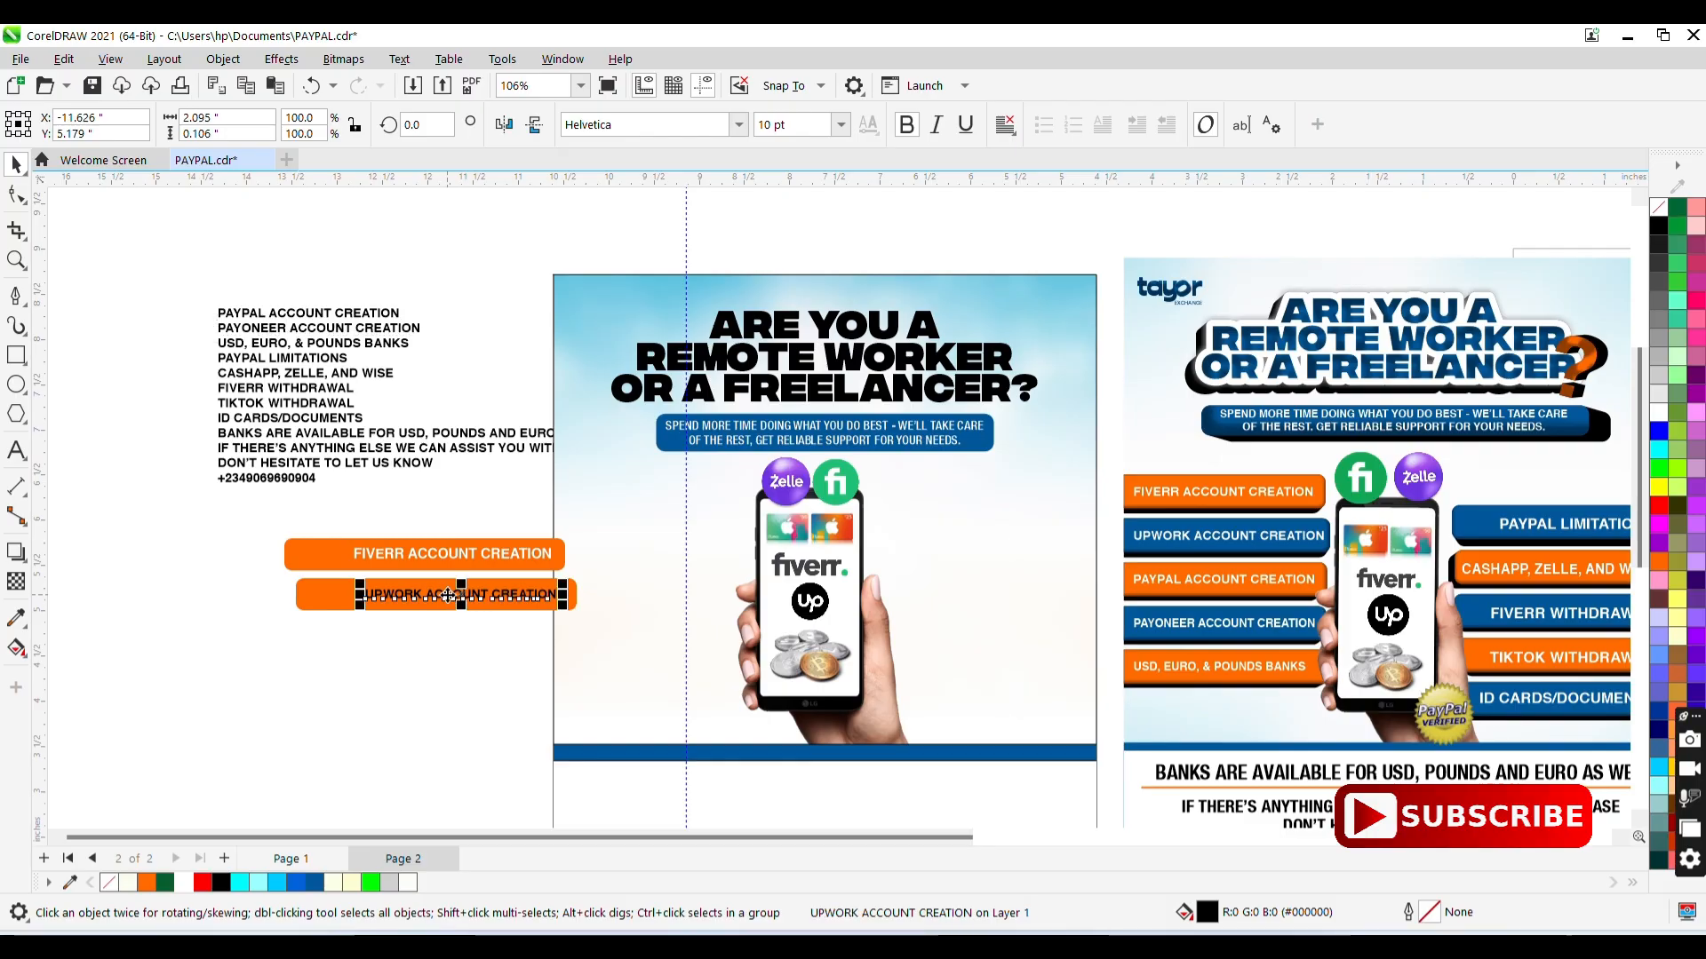
pyautogui.click(840, 128)
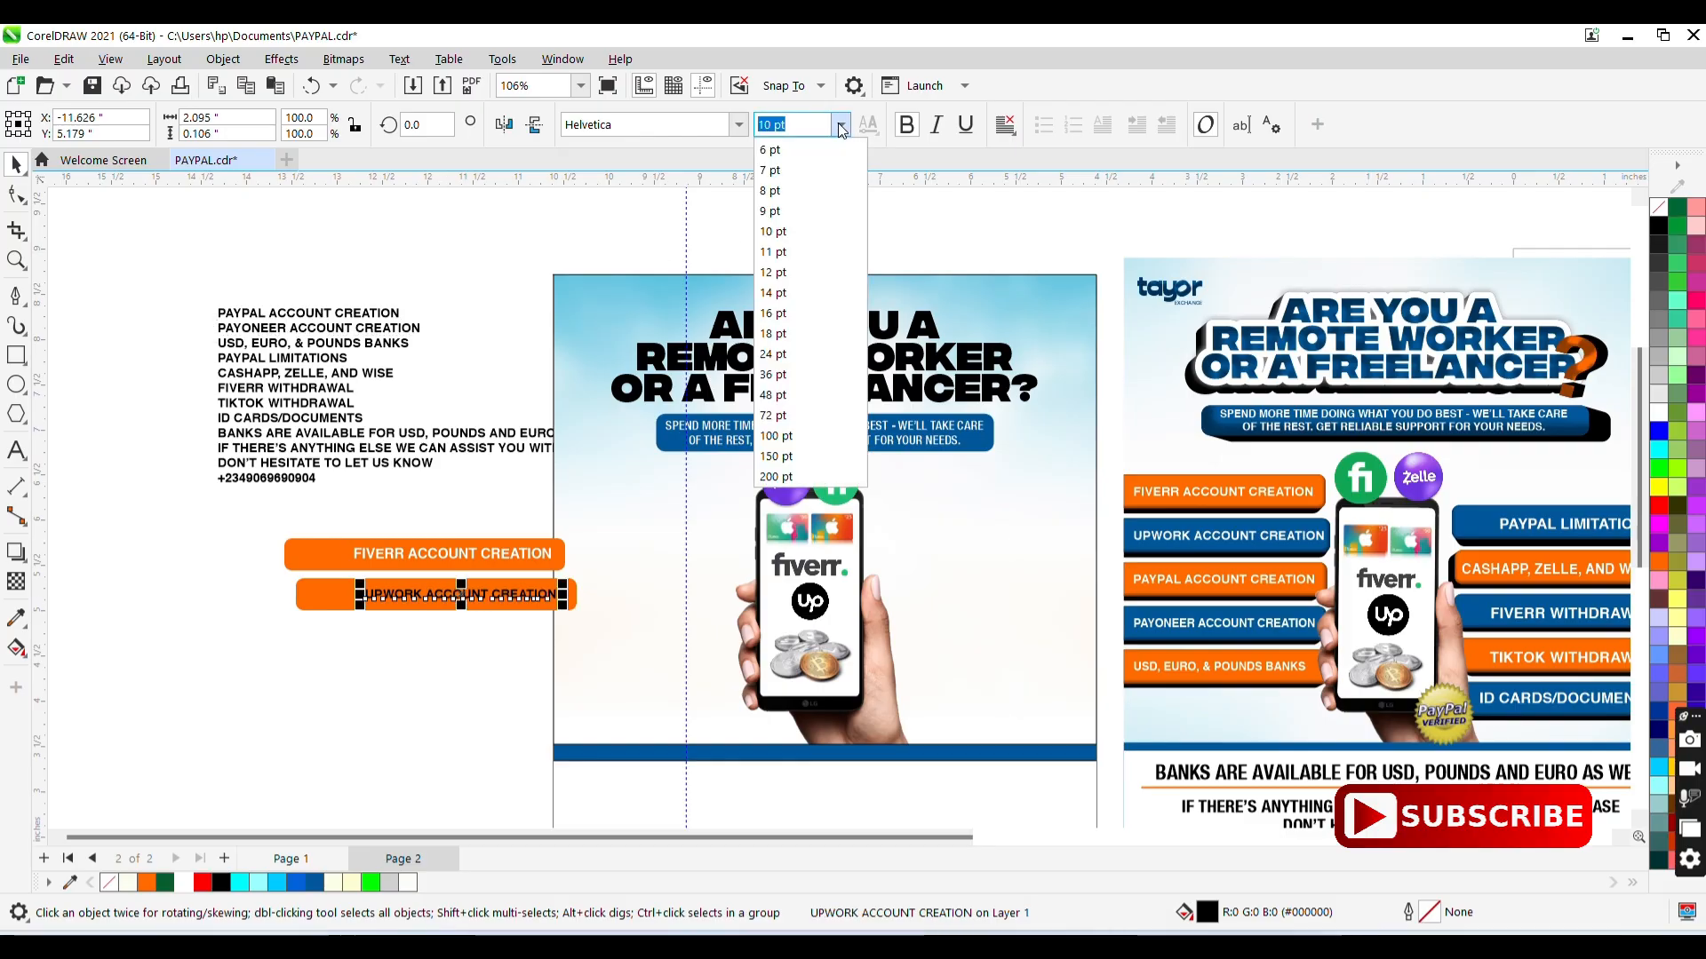
pyautogui.click(801, 247)
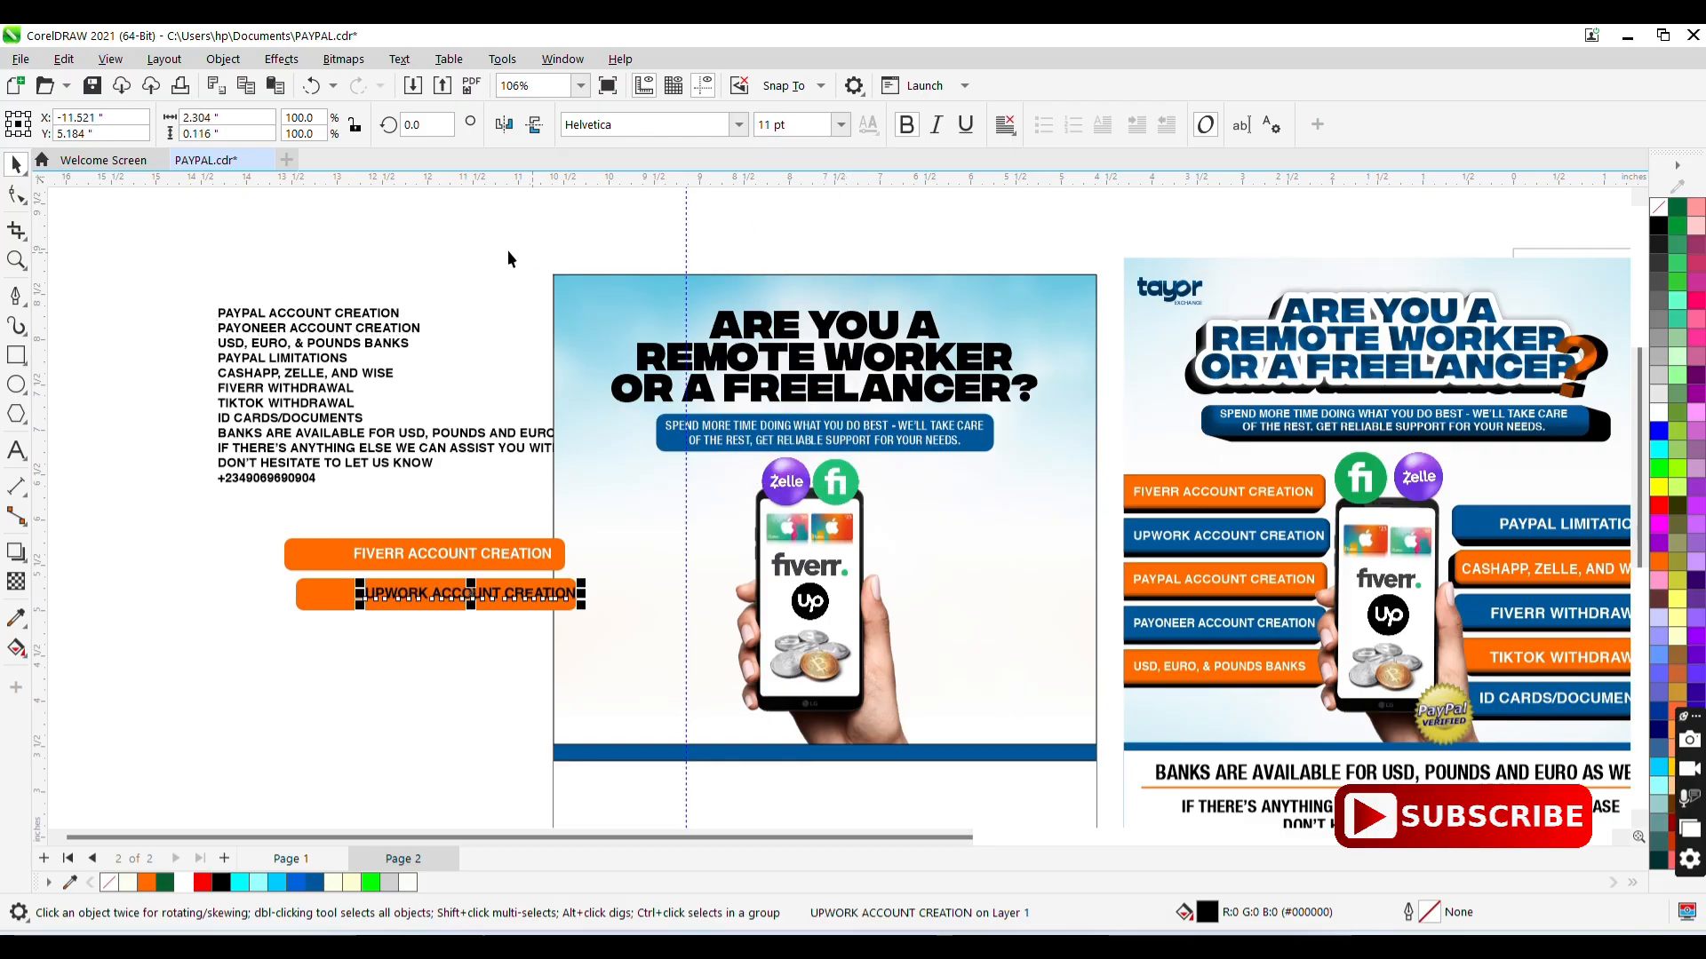
# - Set the fully enclosed lines of the remaining services list, from PAYPAL ACCOUNT CREATION to the phone number, to 11 pt
pyautogui.moveTo(197, 295); pyautogui.dragTo(606, 508)
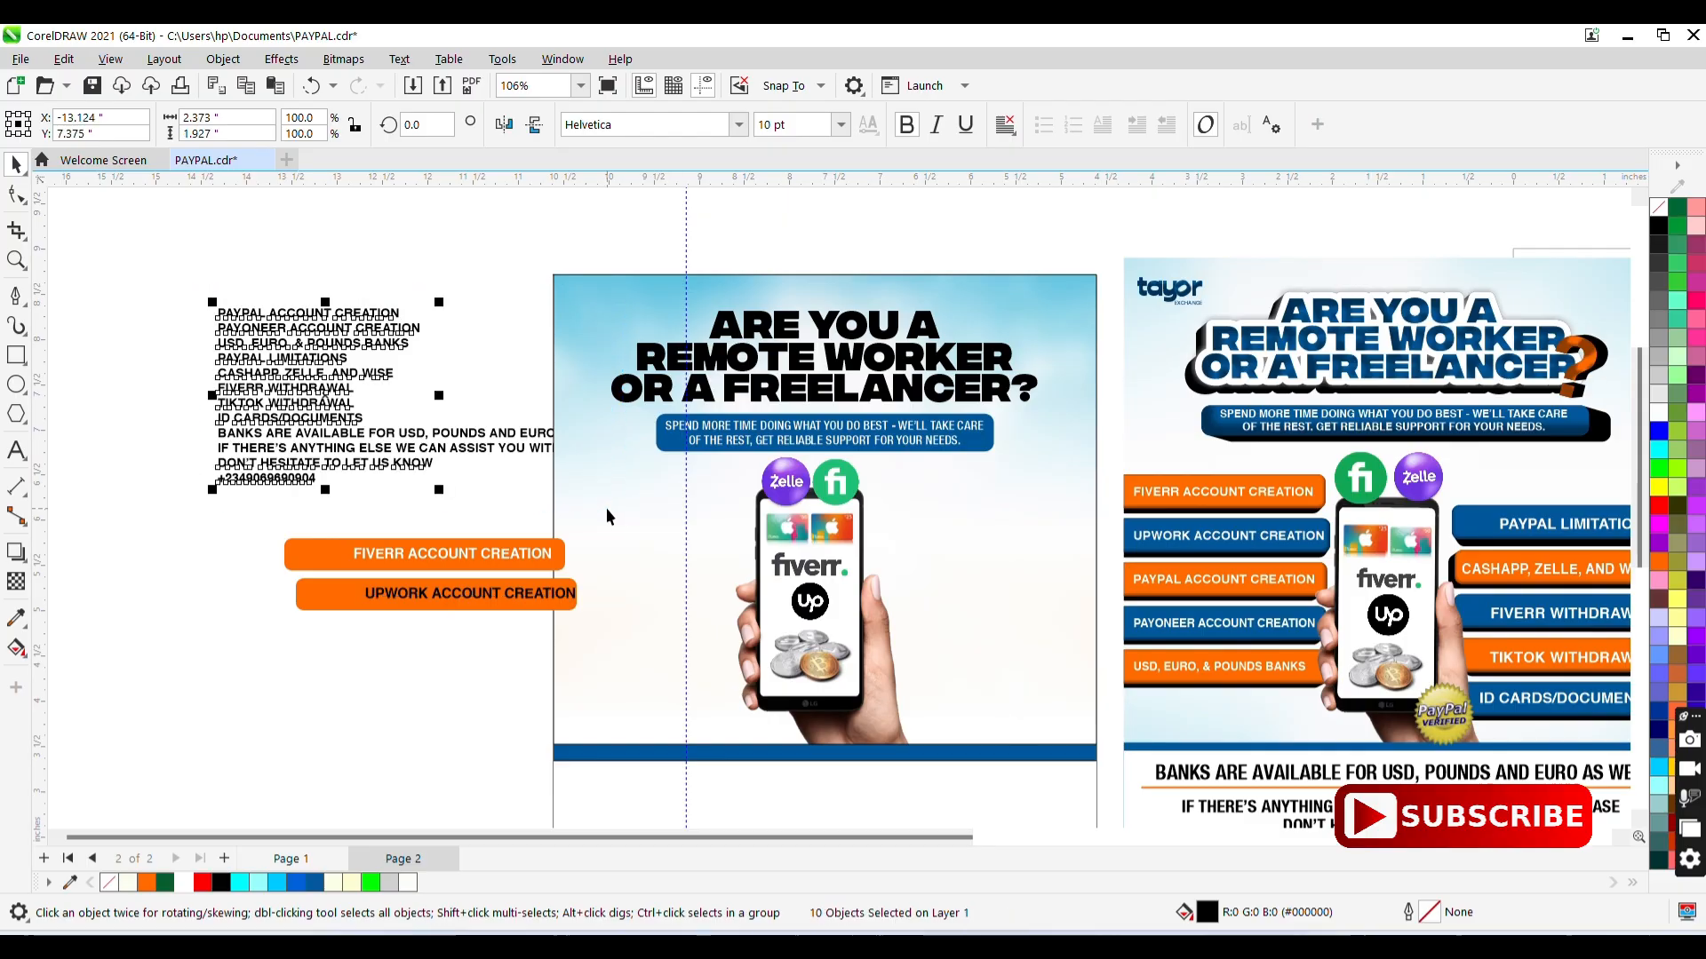
pyautogui.click(839, 124)
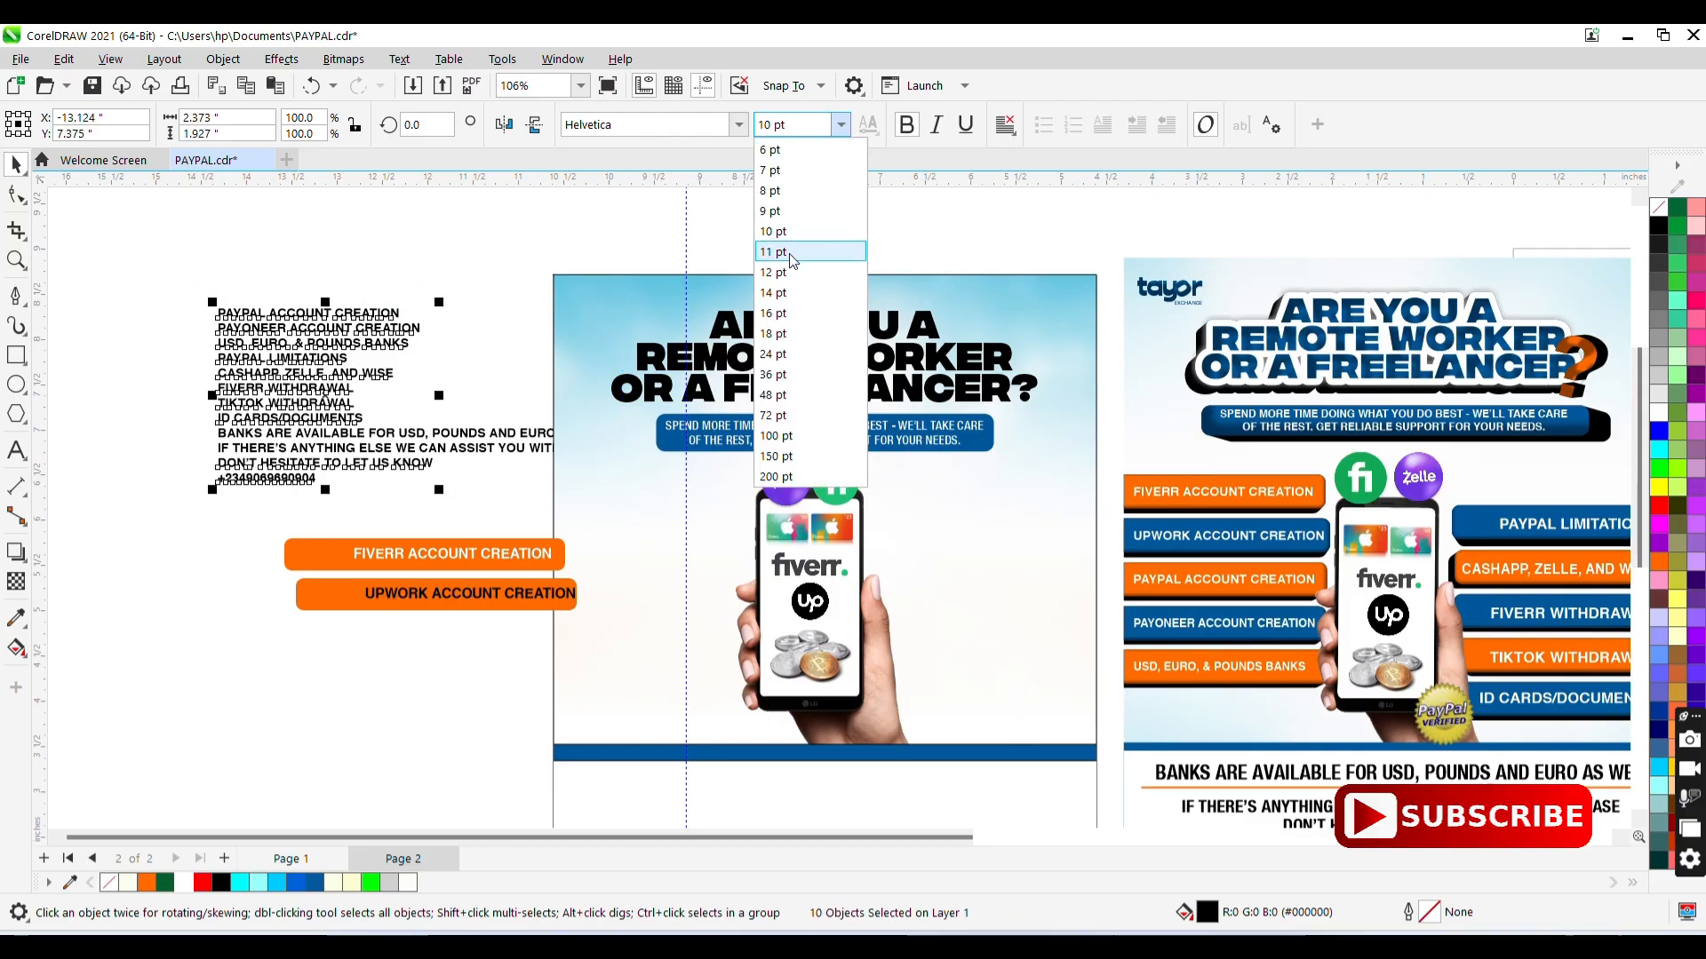
pyautogui.click(790, 252)
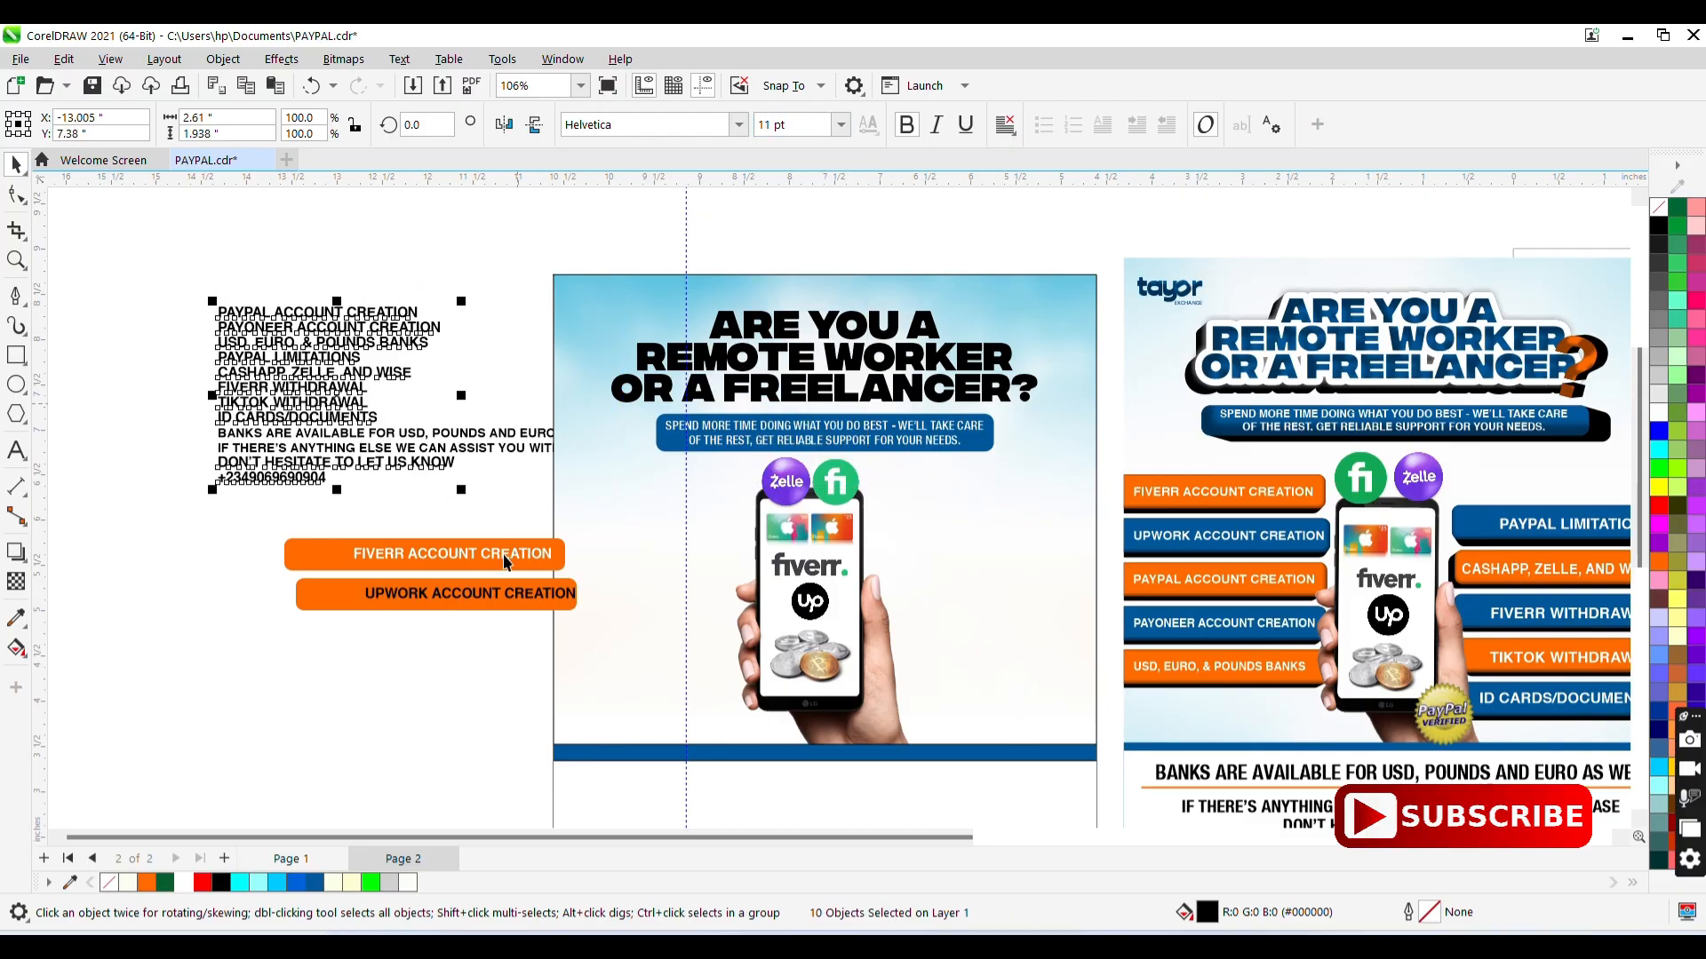
# - Shift the UPWORK ACCOUNT CREATION text slightly left within its bar and fill it white
pyautogui.click(493, 602)
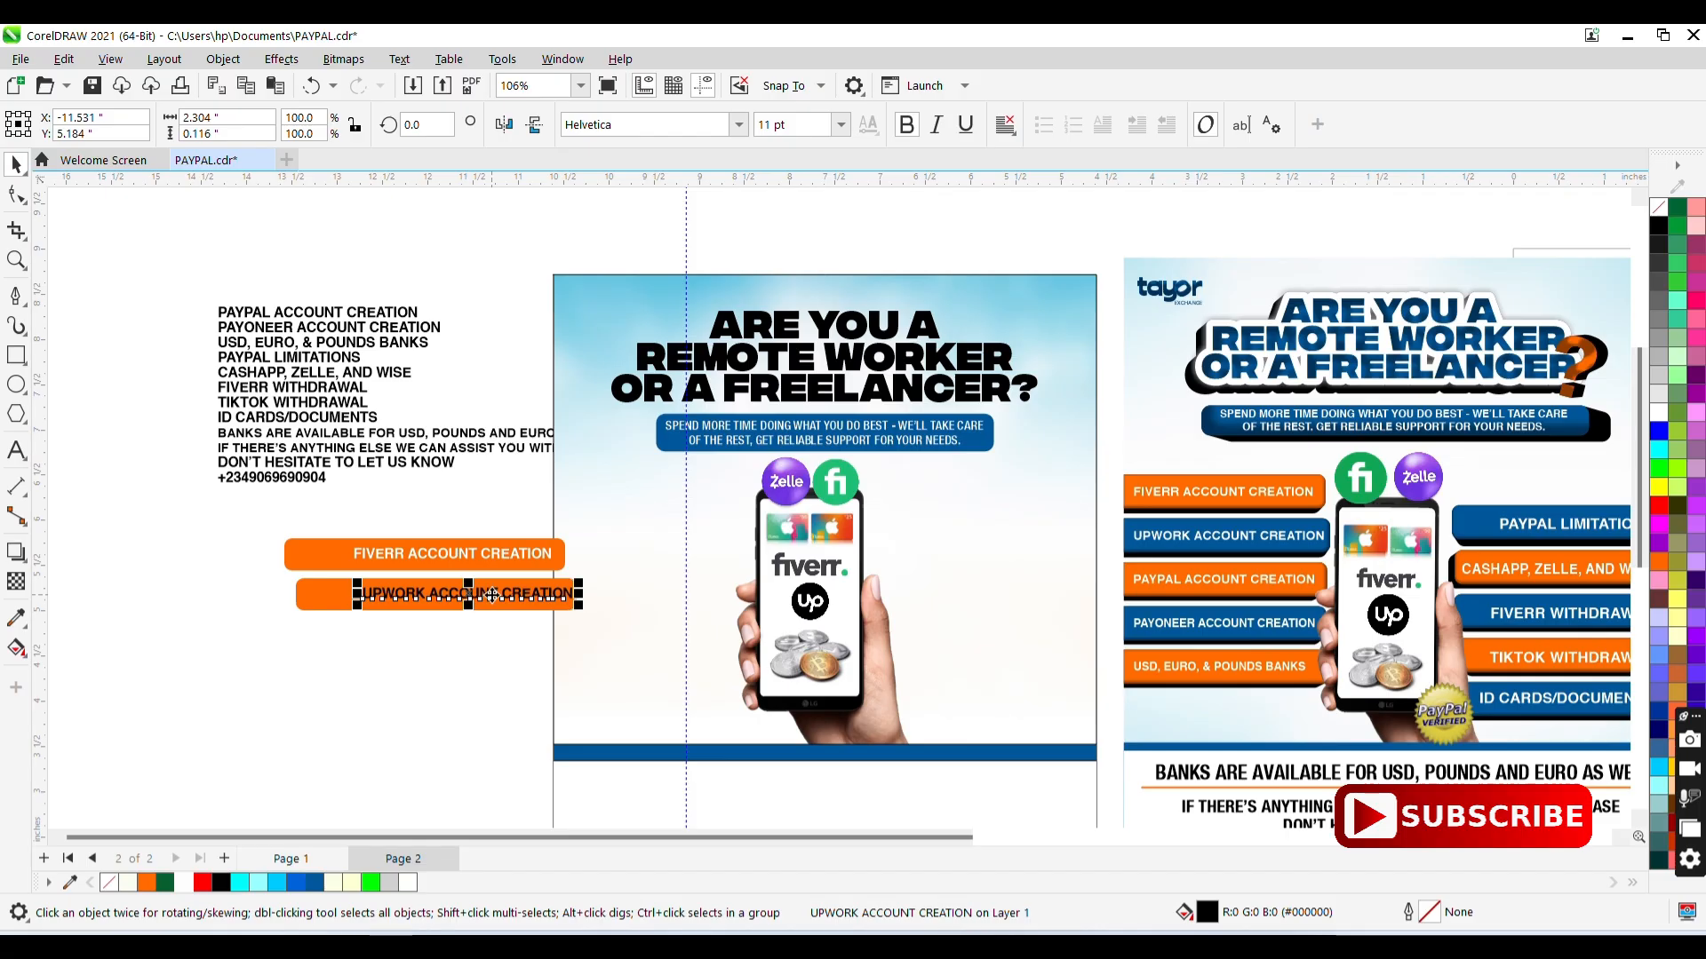
pyautogui.press('Left')
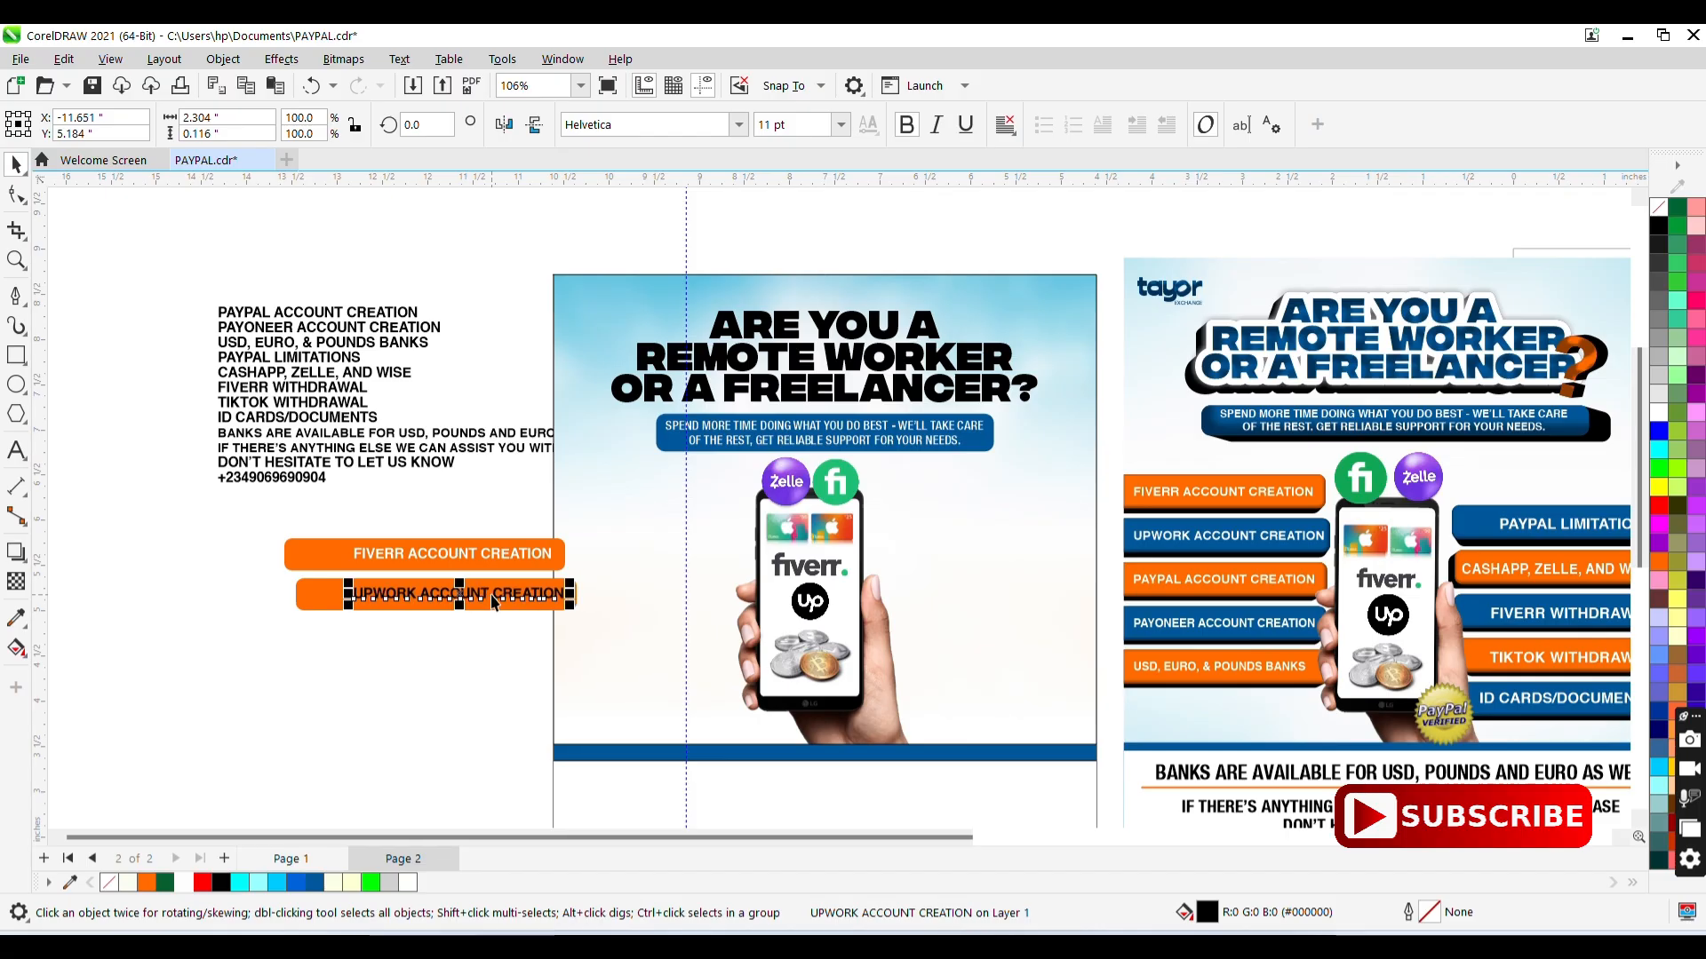
pyautogui.click(183, 882)
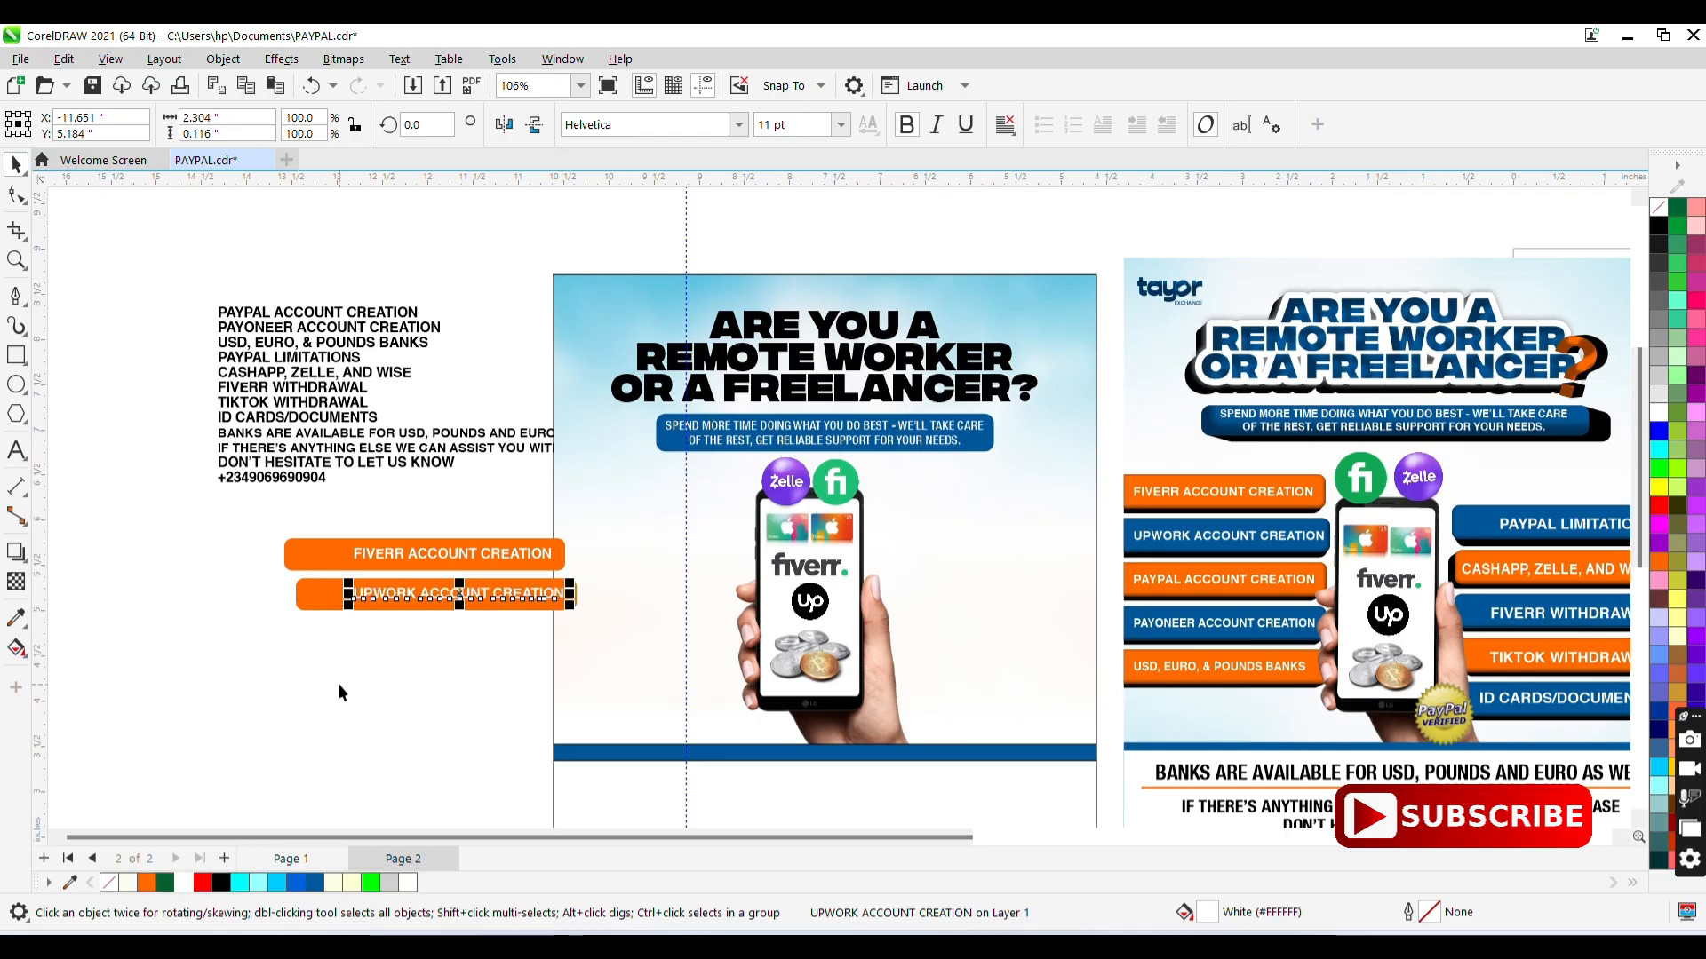
# - Duplicate the UPWORK ACCOUNT CREATION bar together with its text directly below the original
pyautogui.keyDown('shift'); pyautogui.click(330, 602); pyautogui.keyUp('shift')
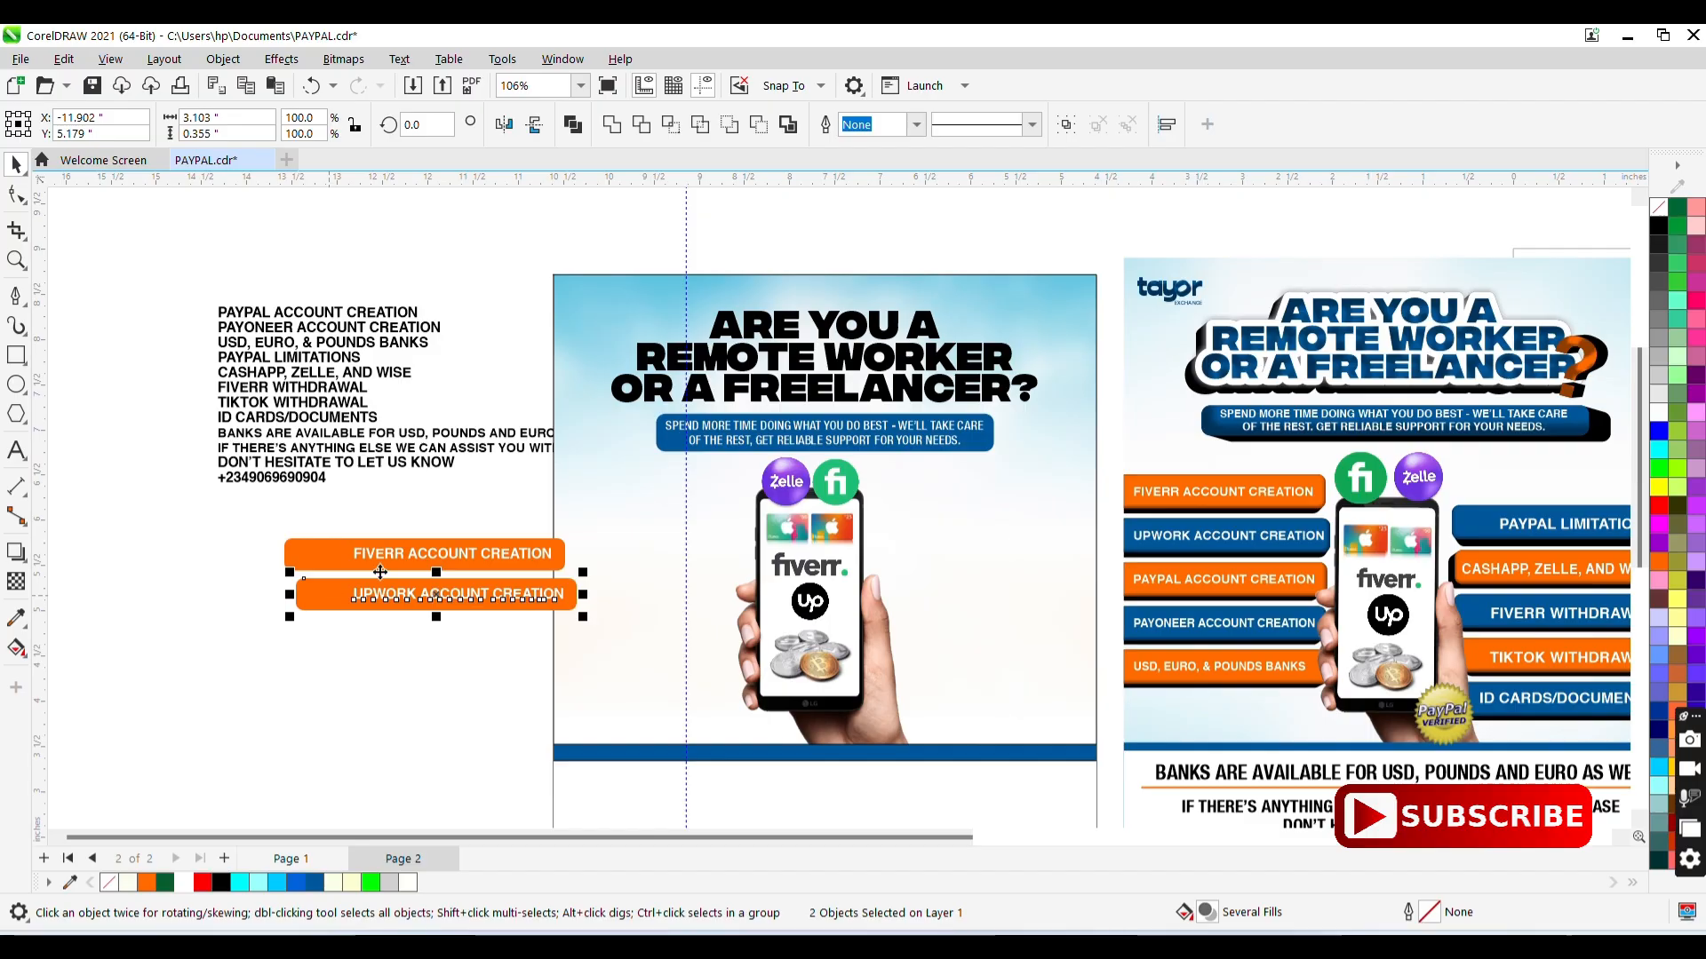
pyautogui.moveTo(453, 600); pyautogui.dragTo(464, 634)
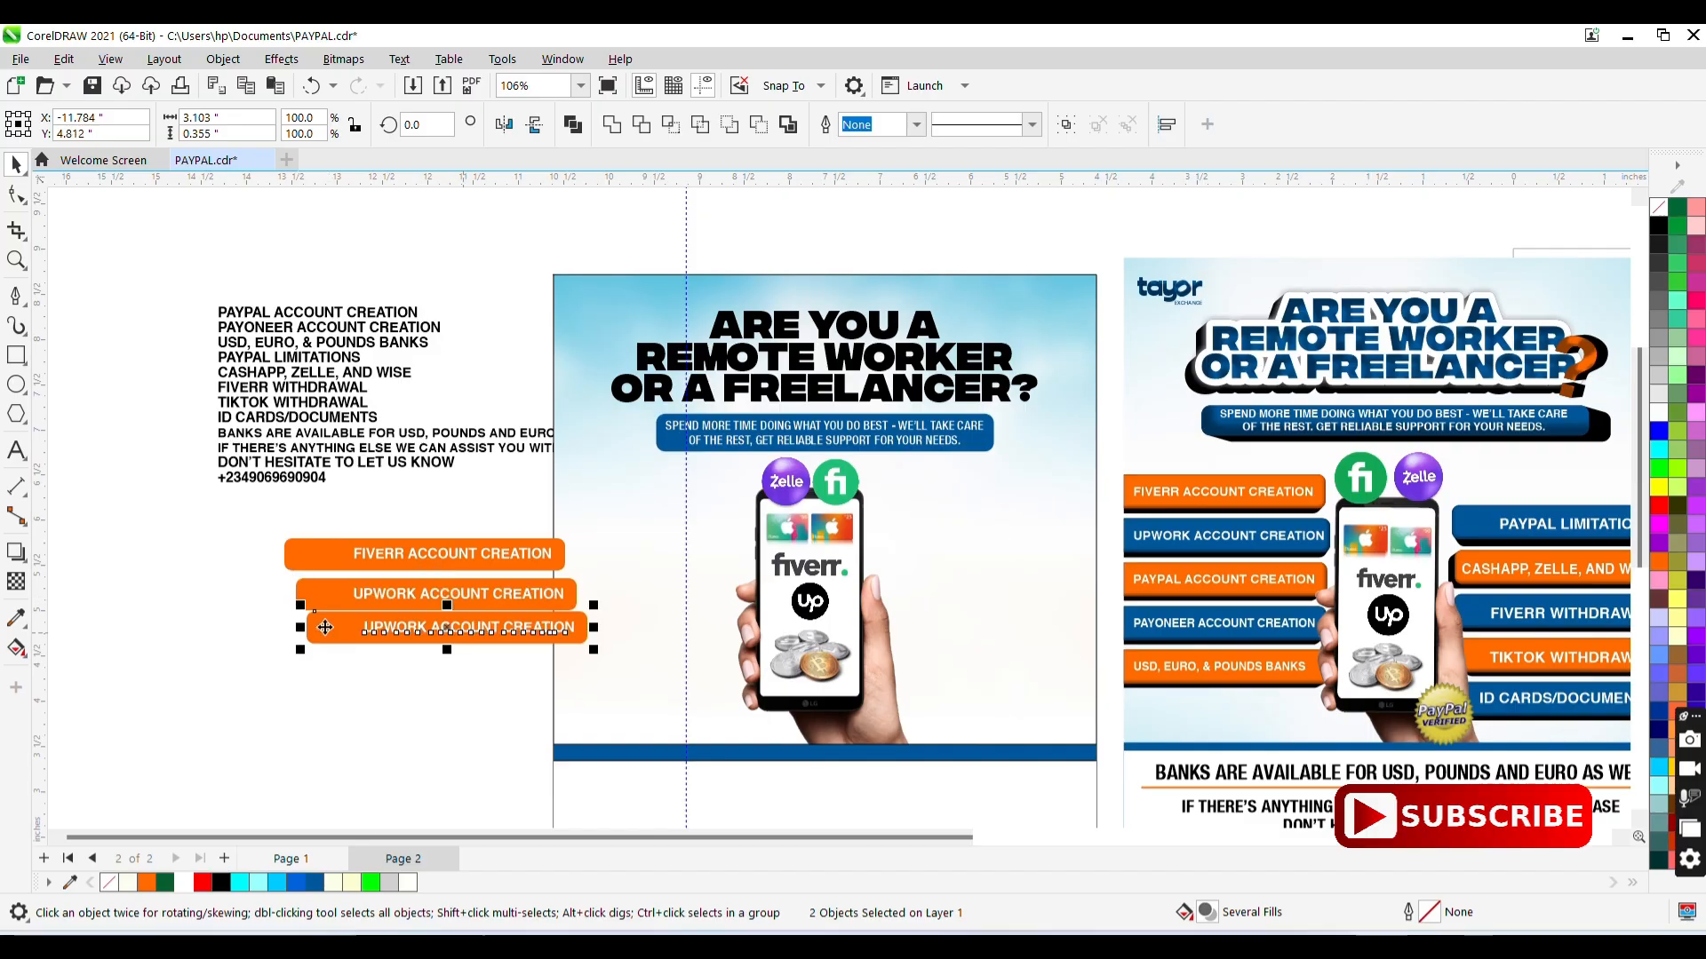
pyautogui.click(235, 636)
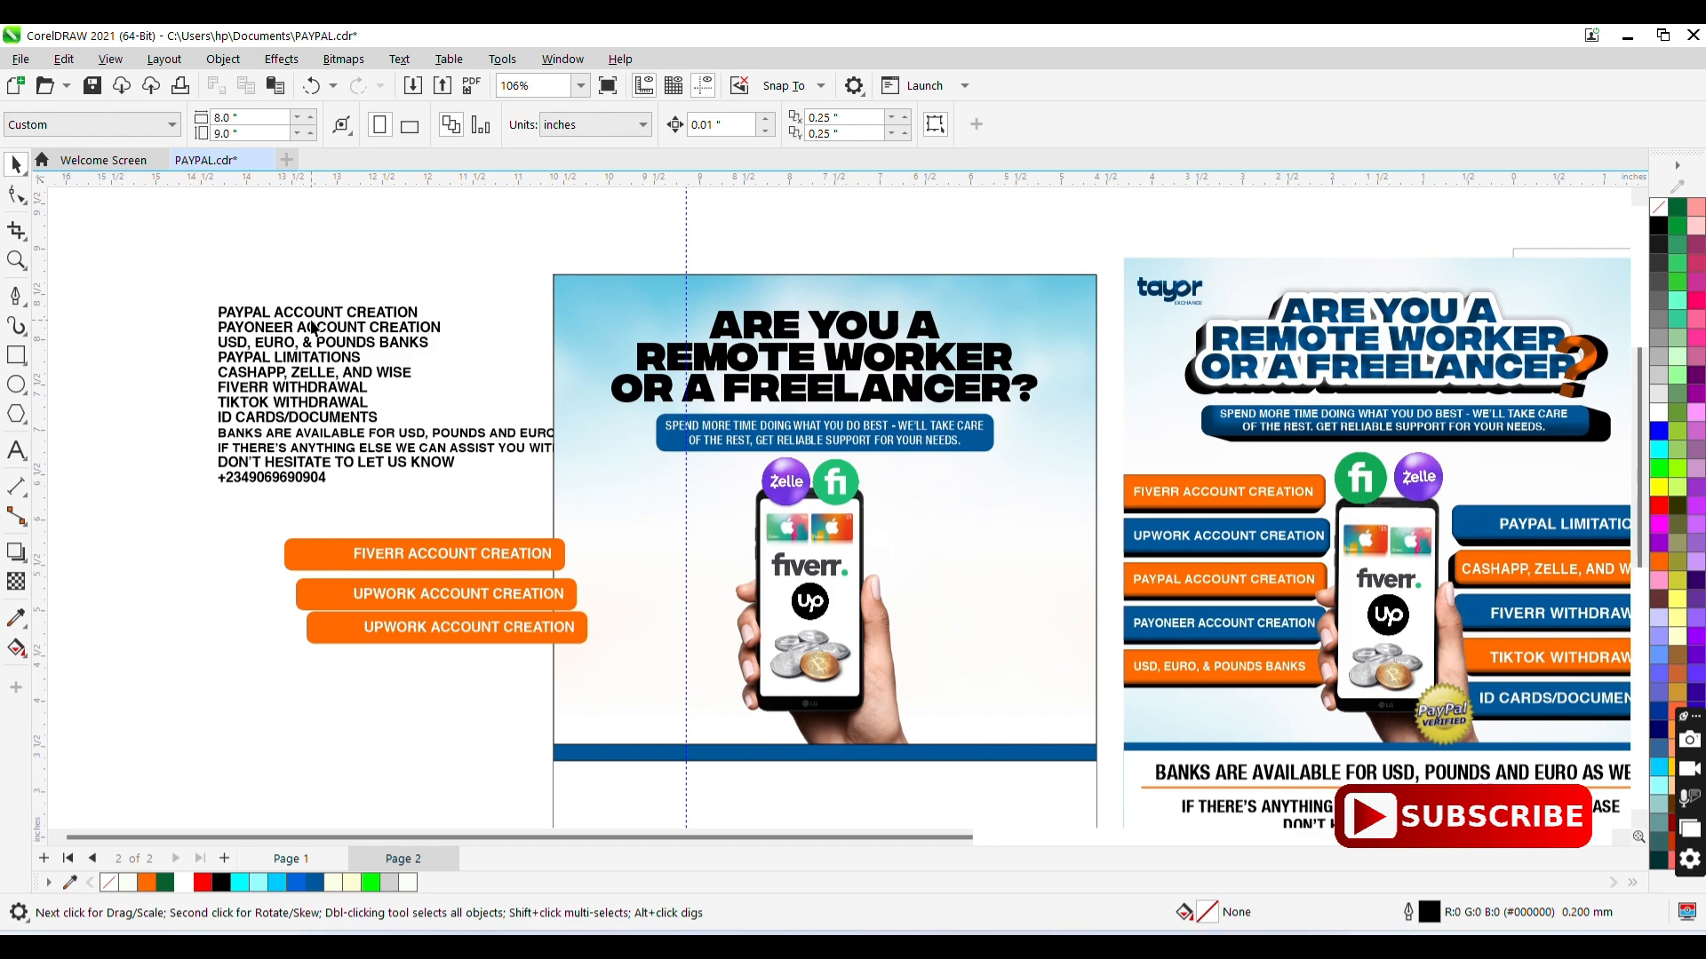
# - Cut PAYPAL ACCOUNT CREATION from the services list and use it to replace the text on the third bar
pyautogui.click(303, 319)
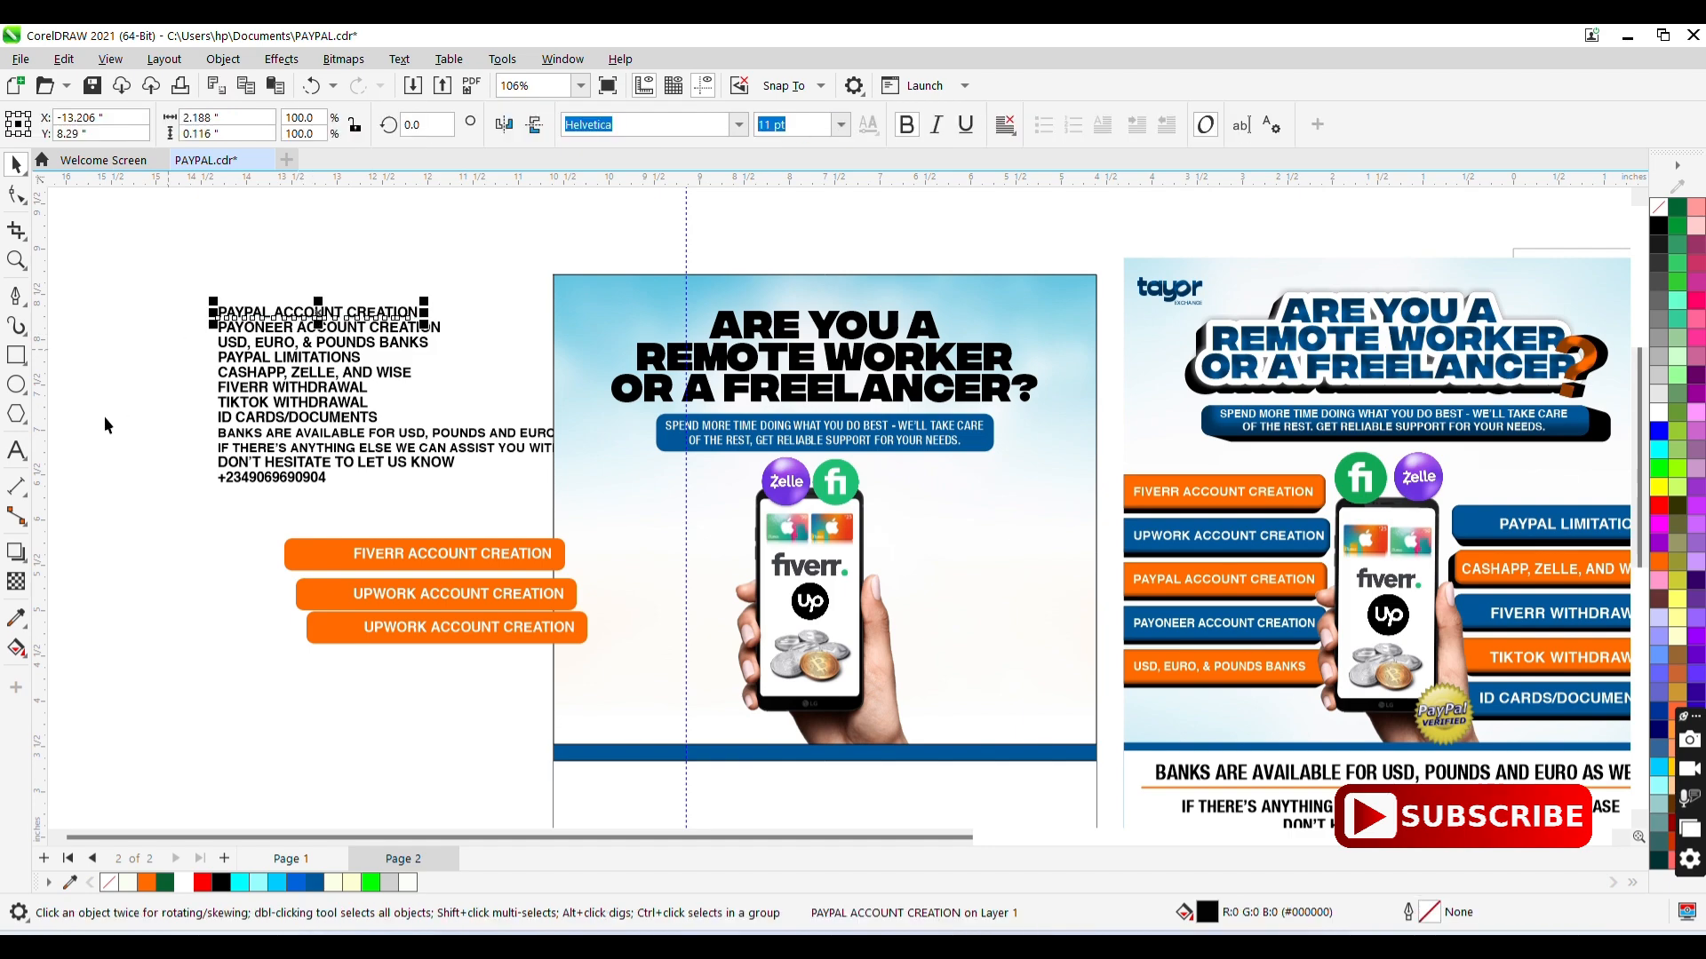
pyautogui.click(16, 451)
pyautogui.hotkey('ctrl', 'a')
pyautogui.hotkey('ctrl', 'c')
pyautogui.press('Delete')
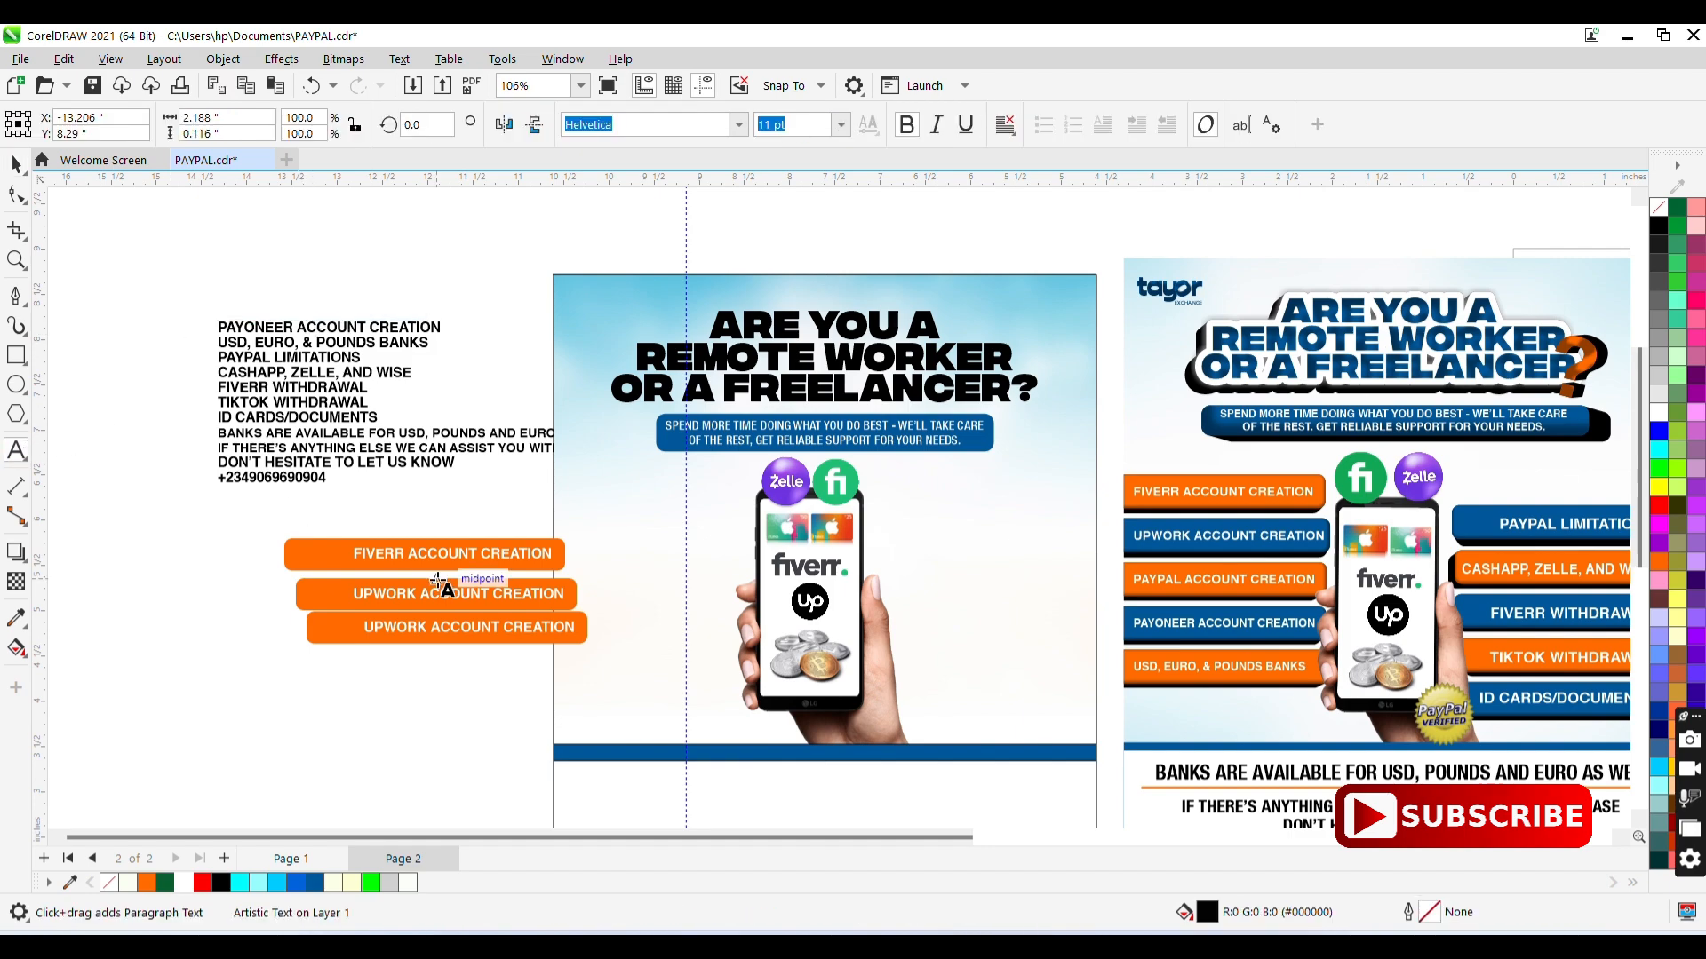
pyautogui.click(475, 627)
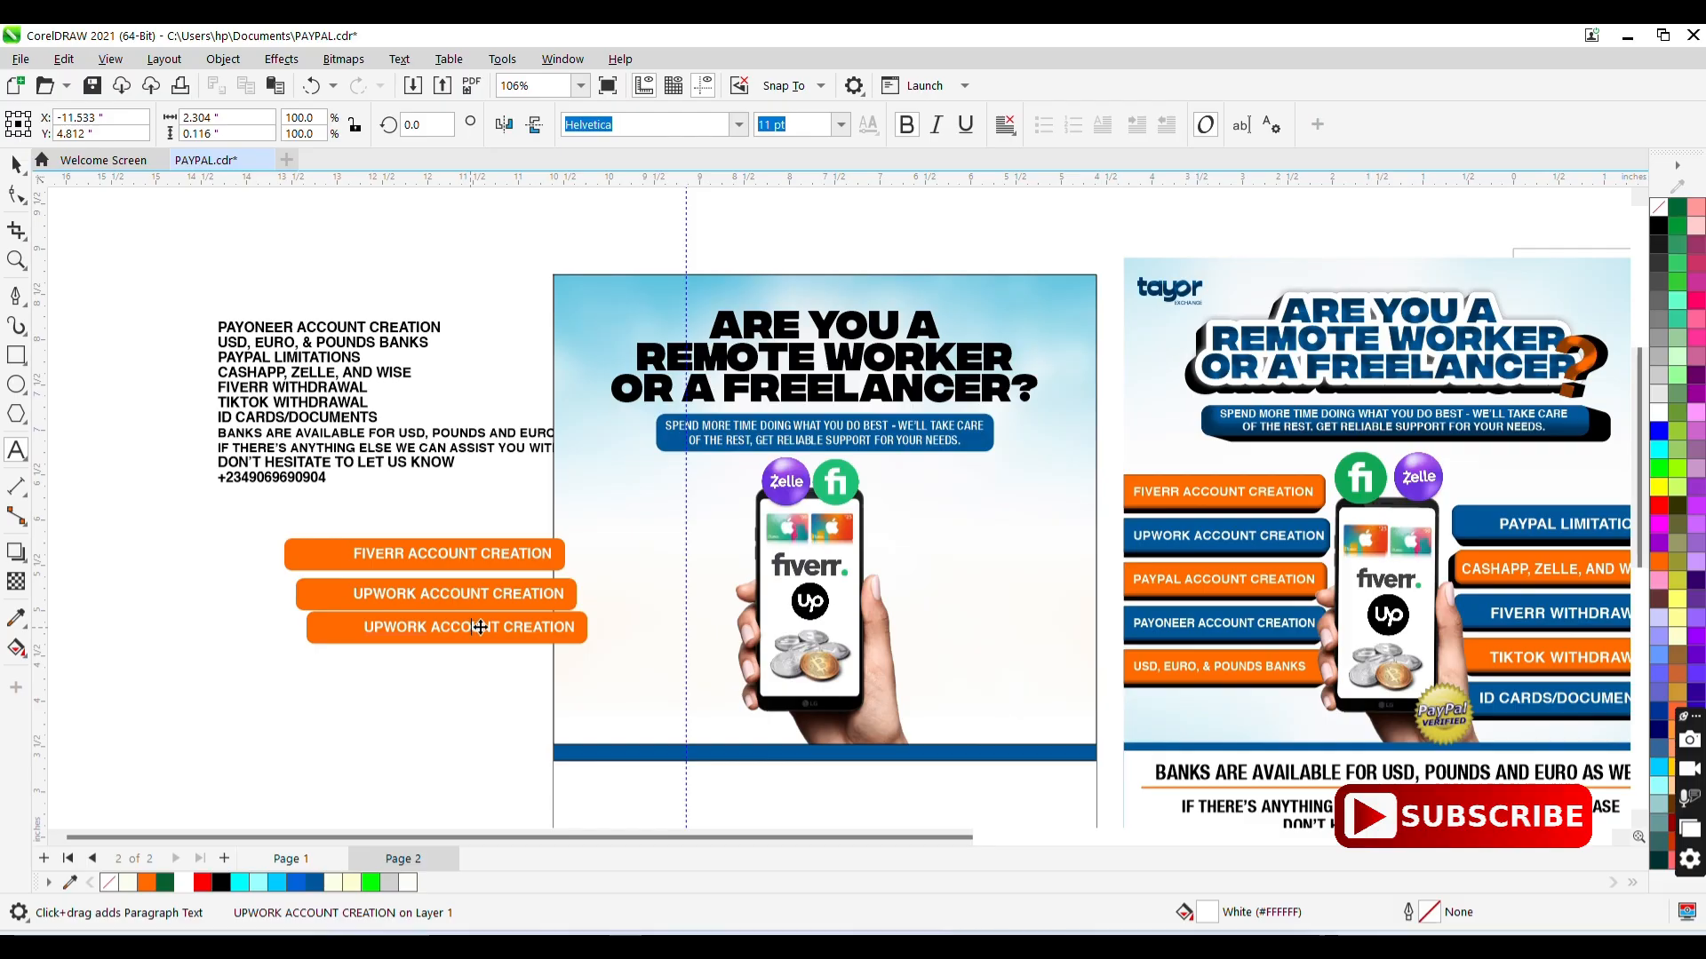
pyautogui.hotkey('ctrl', 'a')
pyautogui.hotkey('ctrl', 'v')
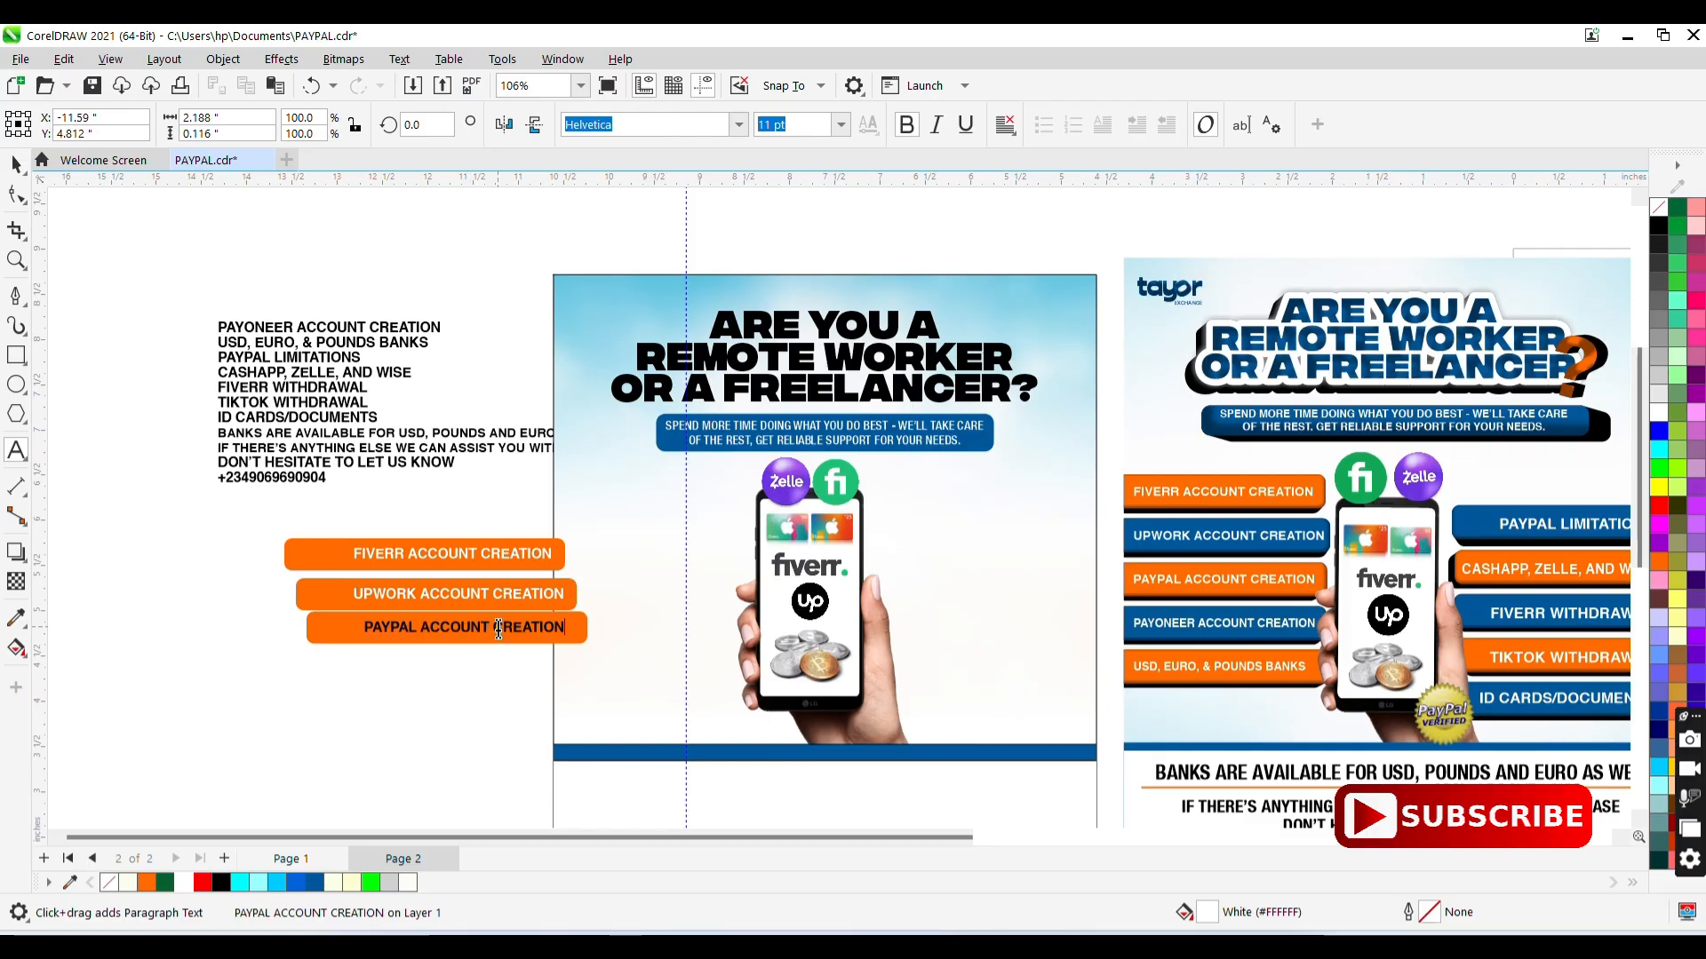
pyautogui.hotkey('ctrl', 'space')
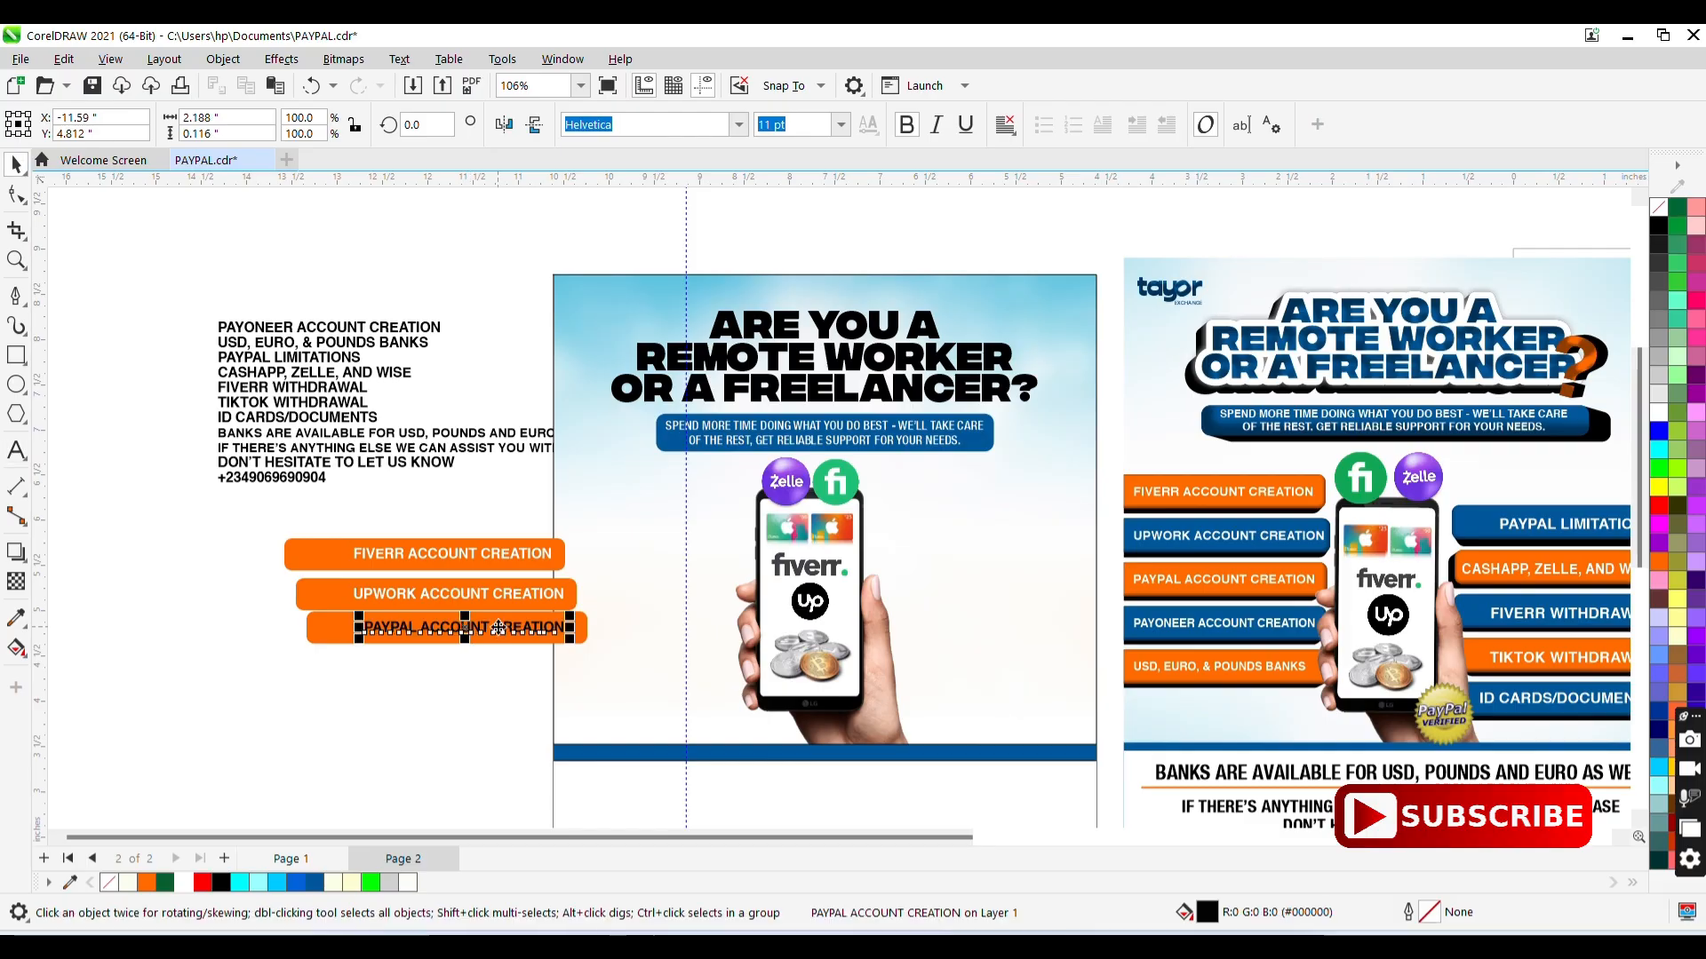
# - Fill the PAYPAL ACCOUNT CREATION text white and nudge it right within its bar
pyautogui.click(183, 883)
pyautogui.press('Right')
pyautogui.press('Right')
pyautogui.press('Right')
pyautogui.press('Right')
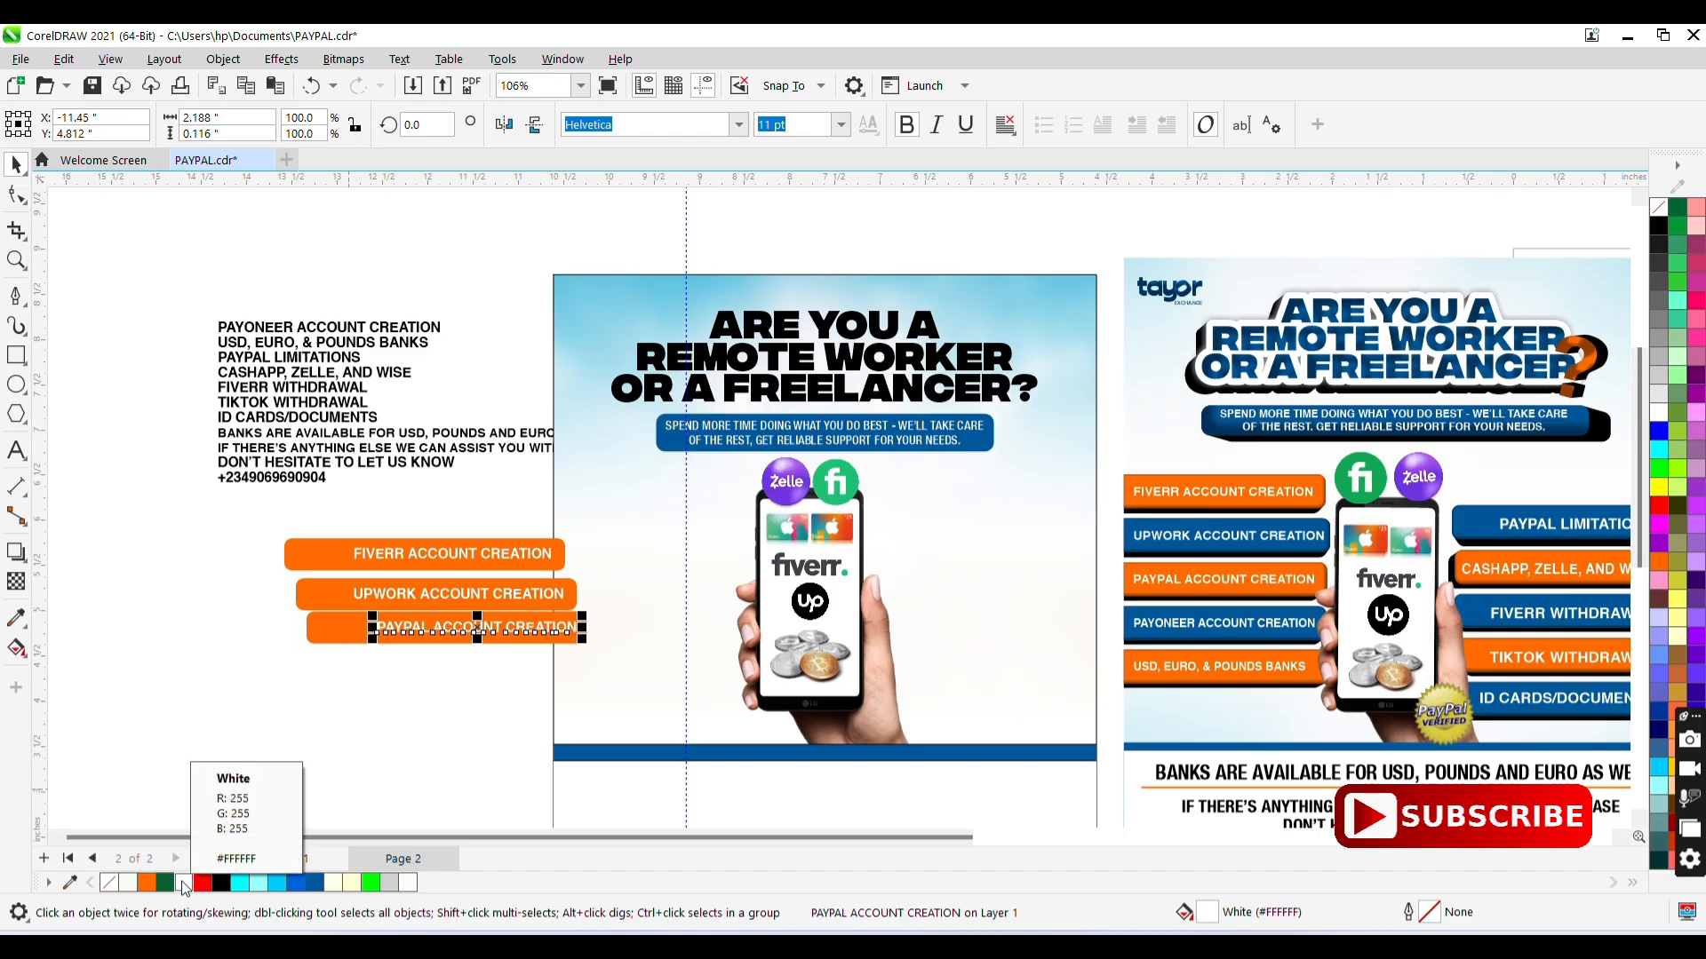
# - Duplicate the PAYPAL bar with its text below it and replace the copy's text with PAYONEER ACCOUNT CREATION cut from the list
pyautogui.keyDown('shift'); pyautogui.click(312, 641); pyautogui.keyUp('shift')
pyautogui.moveTo(444, 632); pyautogui.dragTo(467, 667)
pyautogui.click(362, 325)
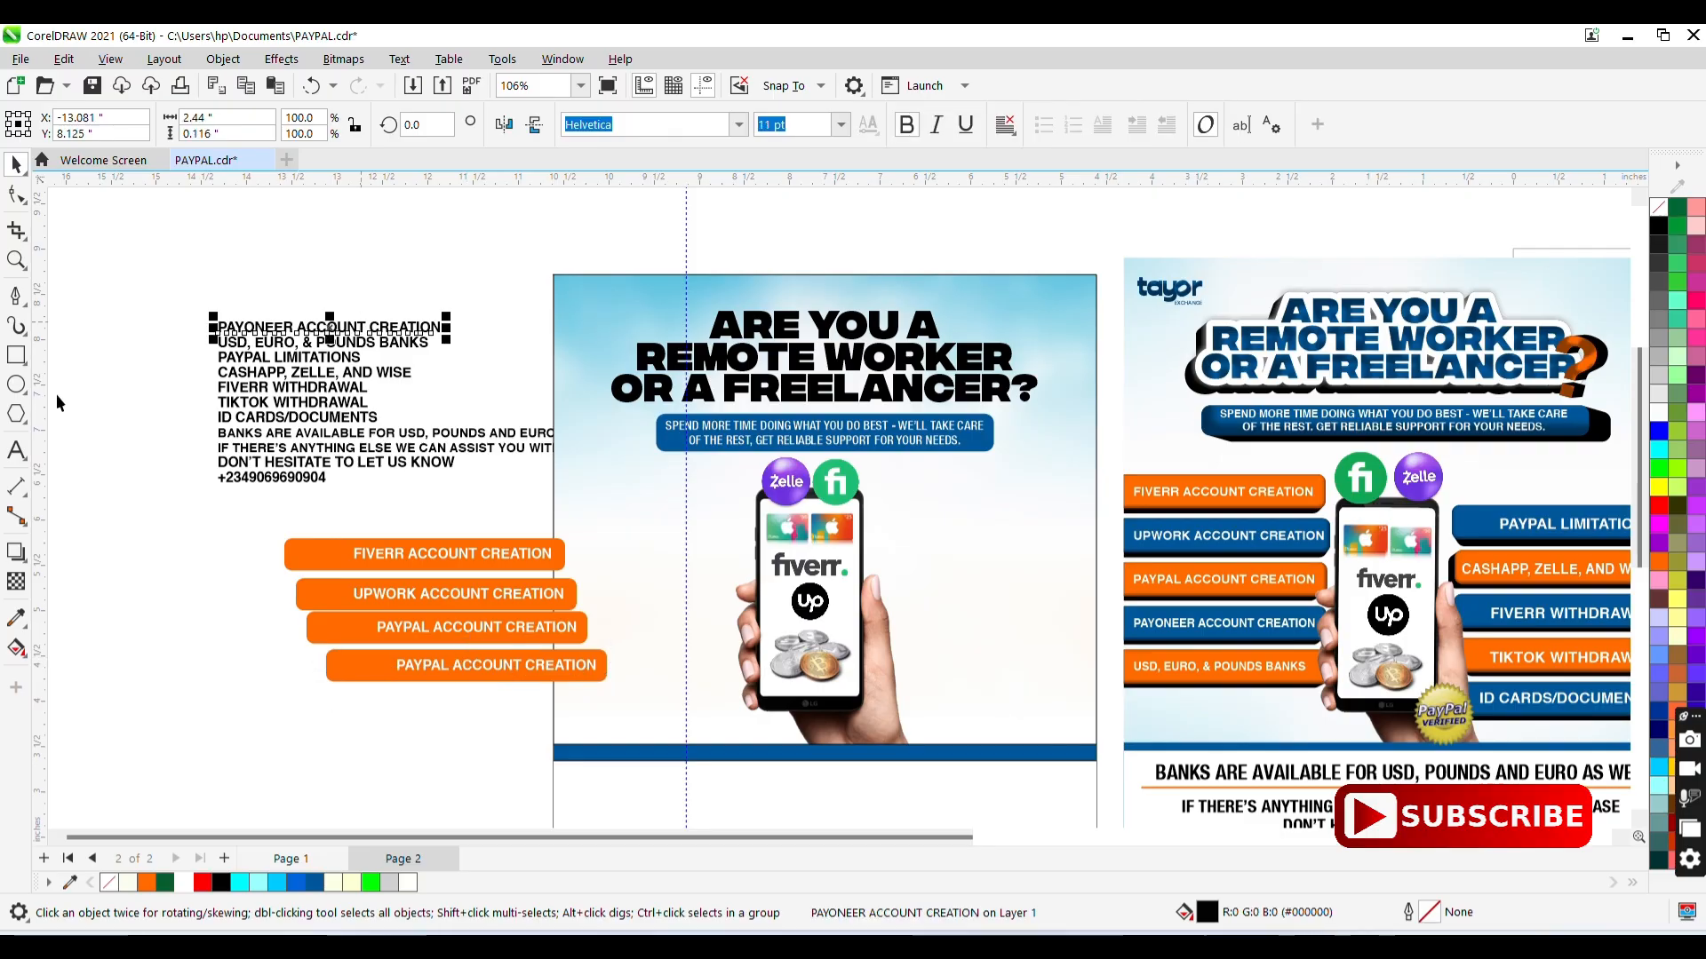
pyautogui.click(16, 450)
pyautogui.hotkey('ctrl', 'a')
pyautogui.hotkey('ctrl', 'x')
pyautogui.click(494, 668)
pyautogui.hotkey('ctrl', 'a')
pyautogui.hotkey('ctrl', 'v')
pyautogui.hotkey('ctrl', 'space')
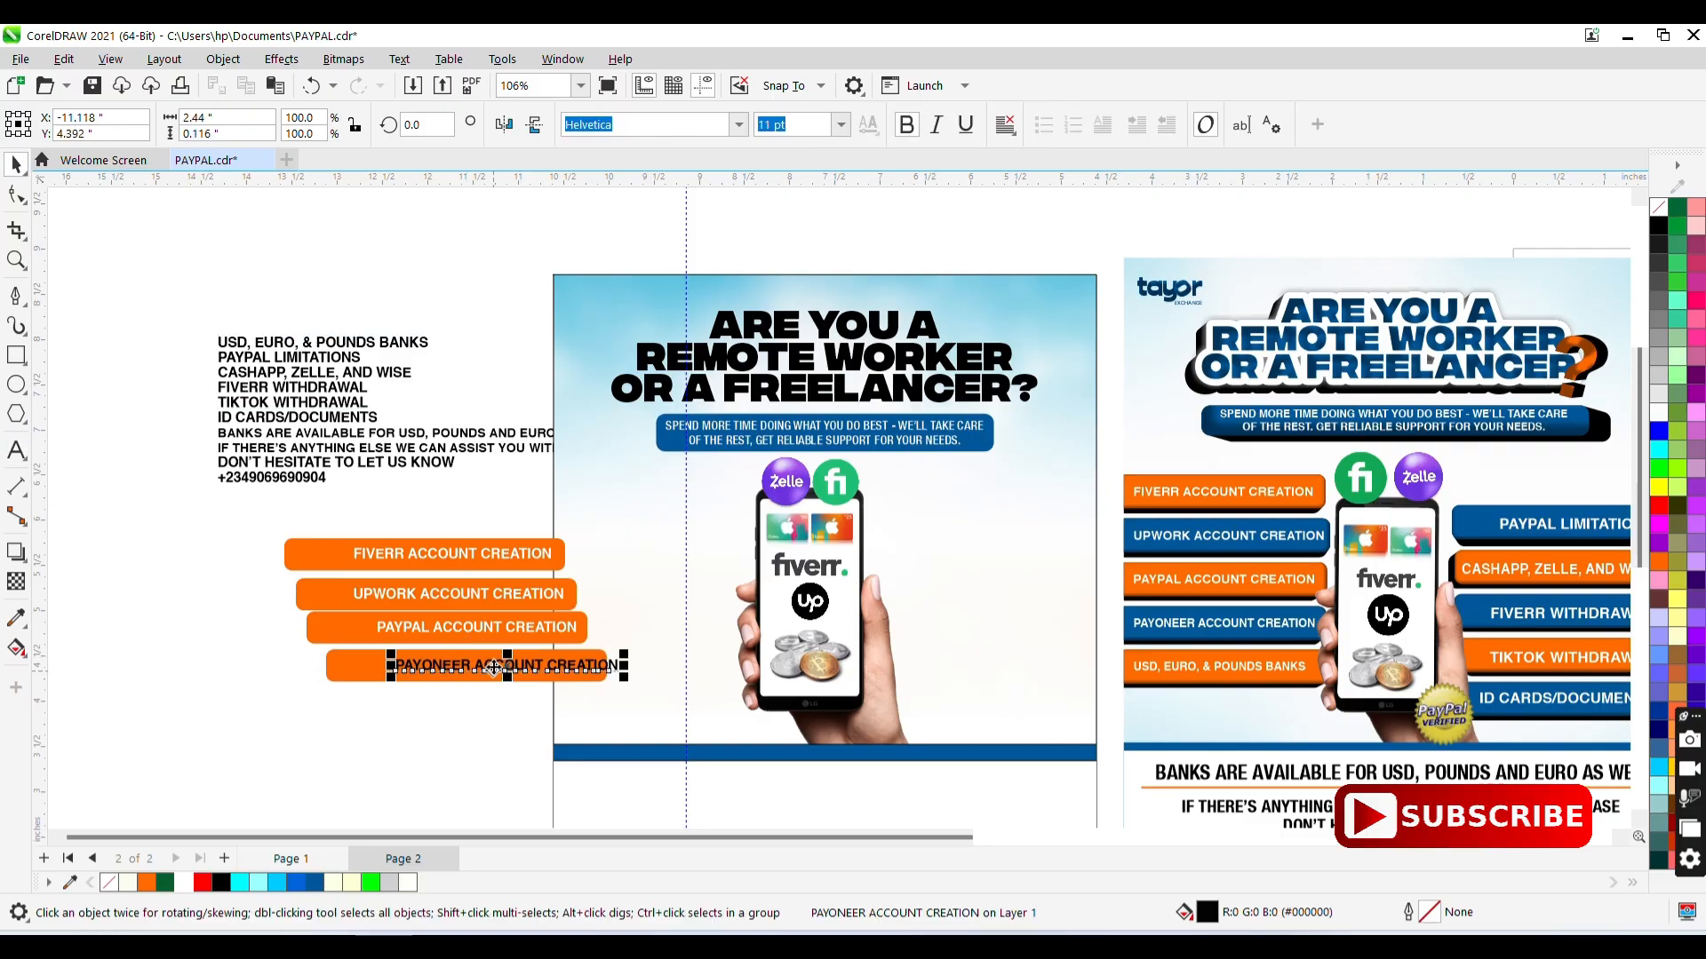
# - Nudge the PAYONEER ACCOUNT CREATION text left within its bar and fill it white
pyautogui.press('Left')
pyautogui.press('Left')
pyautogui.press('Left')
pyautogui.click(184, 884)
# - Duplicate the PAYONEER bar with its text below it and replace the copy's text with USD, EURO, & POUNDS BANKS cut from the list
pyautogui.moveTo(263, 638); pyautogui.dragTo(743, 734)
pyautogui.moveTo(515, 667); pyautogui.dragTo(514, 706)
pyautogui.rightClick(514, 707)
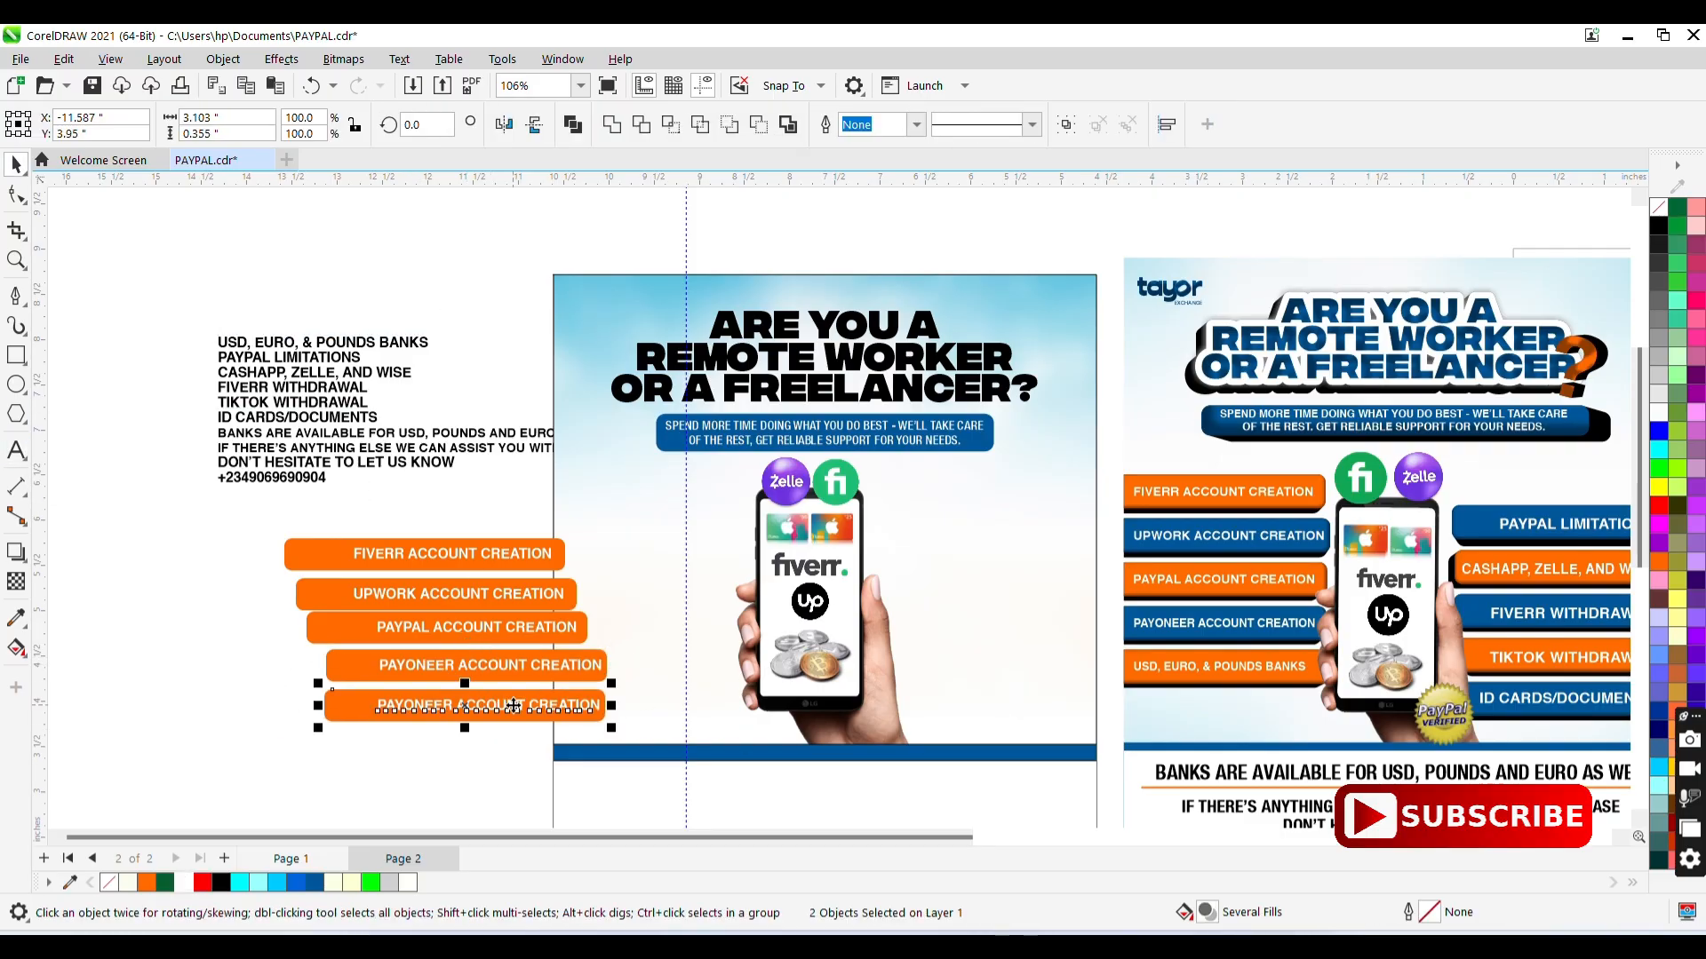
pyautogui.doubleClick(365, 342)
pyautogui.hotkey('ctrl', 'a')
pyautogui.hotkey('ctrl', 'x')
pyautogui.click(480, 706)
pyautogui.hotkey('ctrl', 'a')
pyautogui.hotkey('ctrl', 'v')
pyautogui.hotkey('ctrl', 'space')
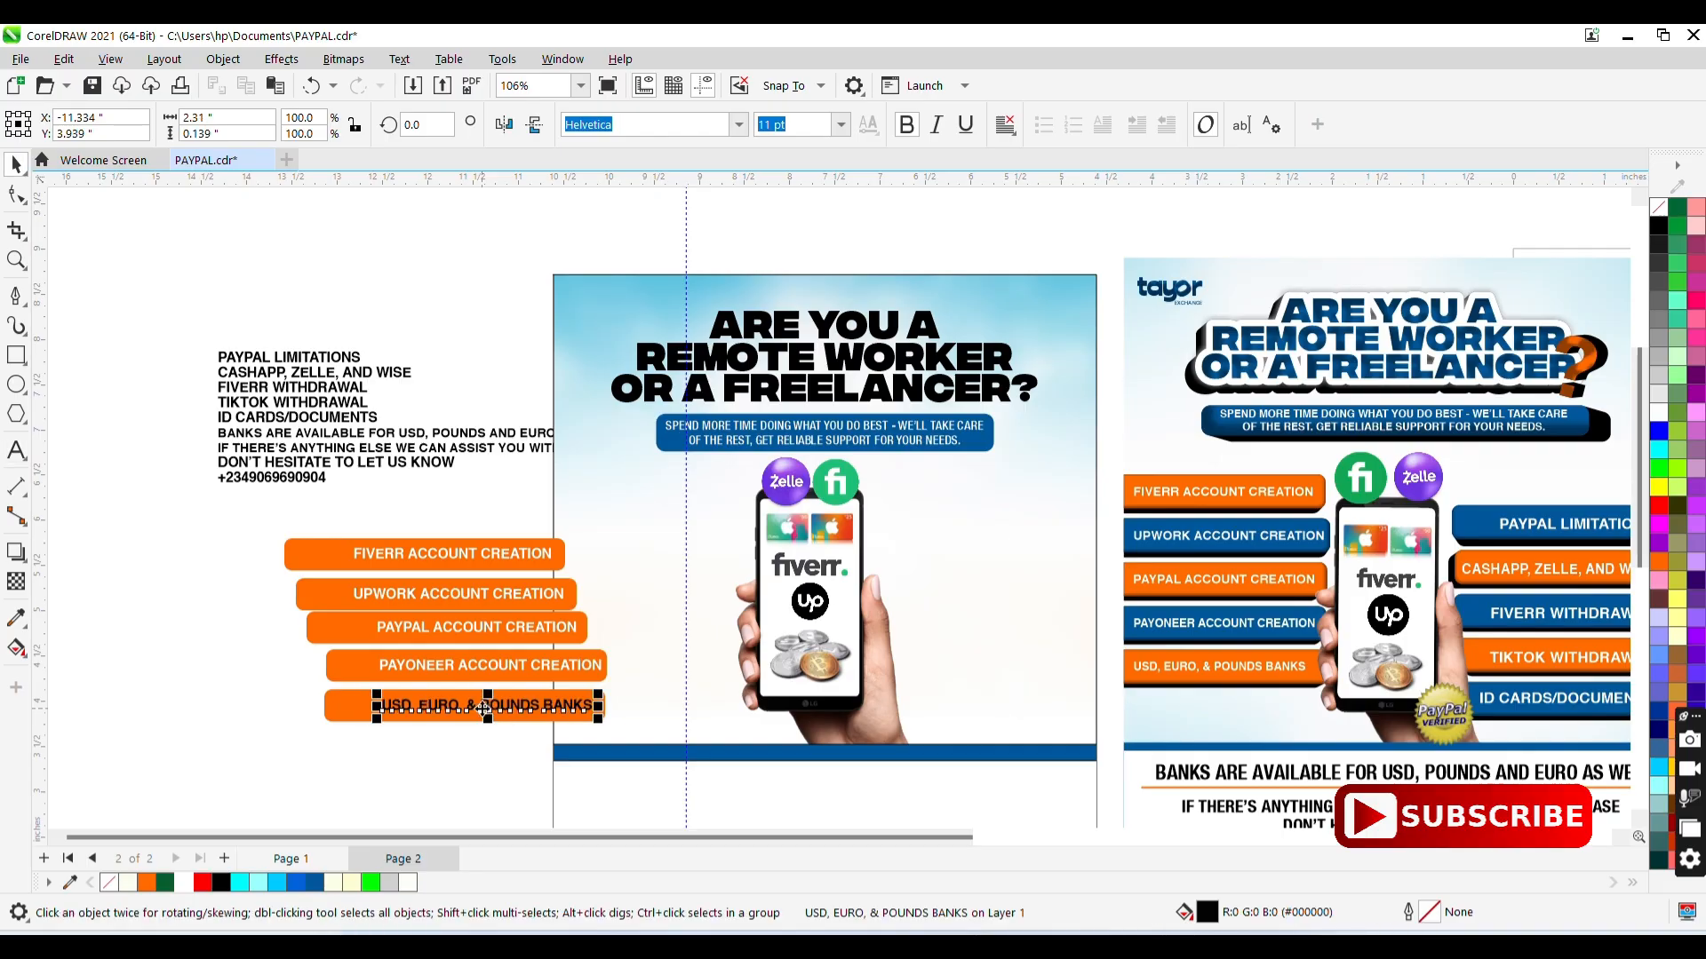
# - Fill the USD, EURO, & POUNDS BANKS text white and left-align the five service texts
pyautogui.click(184, 882)
pyautogui.click(204, 784)
pyautogui.moveTo(343, 515); pyautogui.dragTo(667, 813)
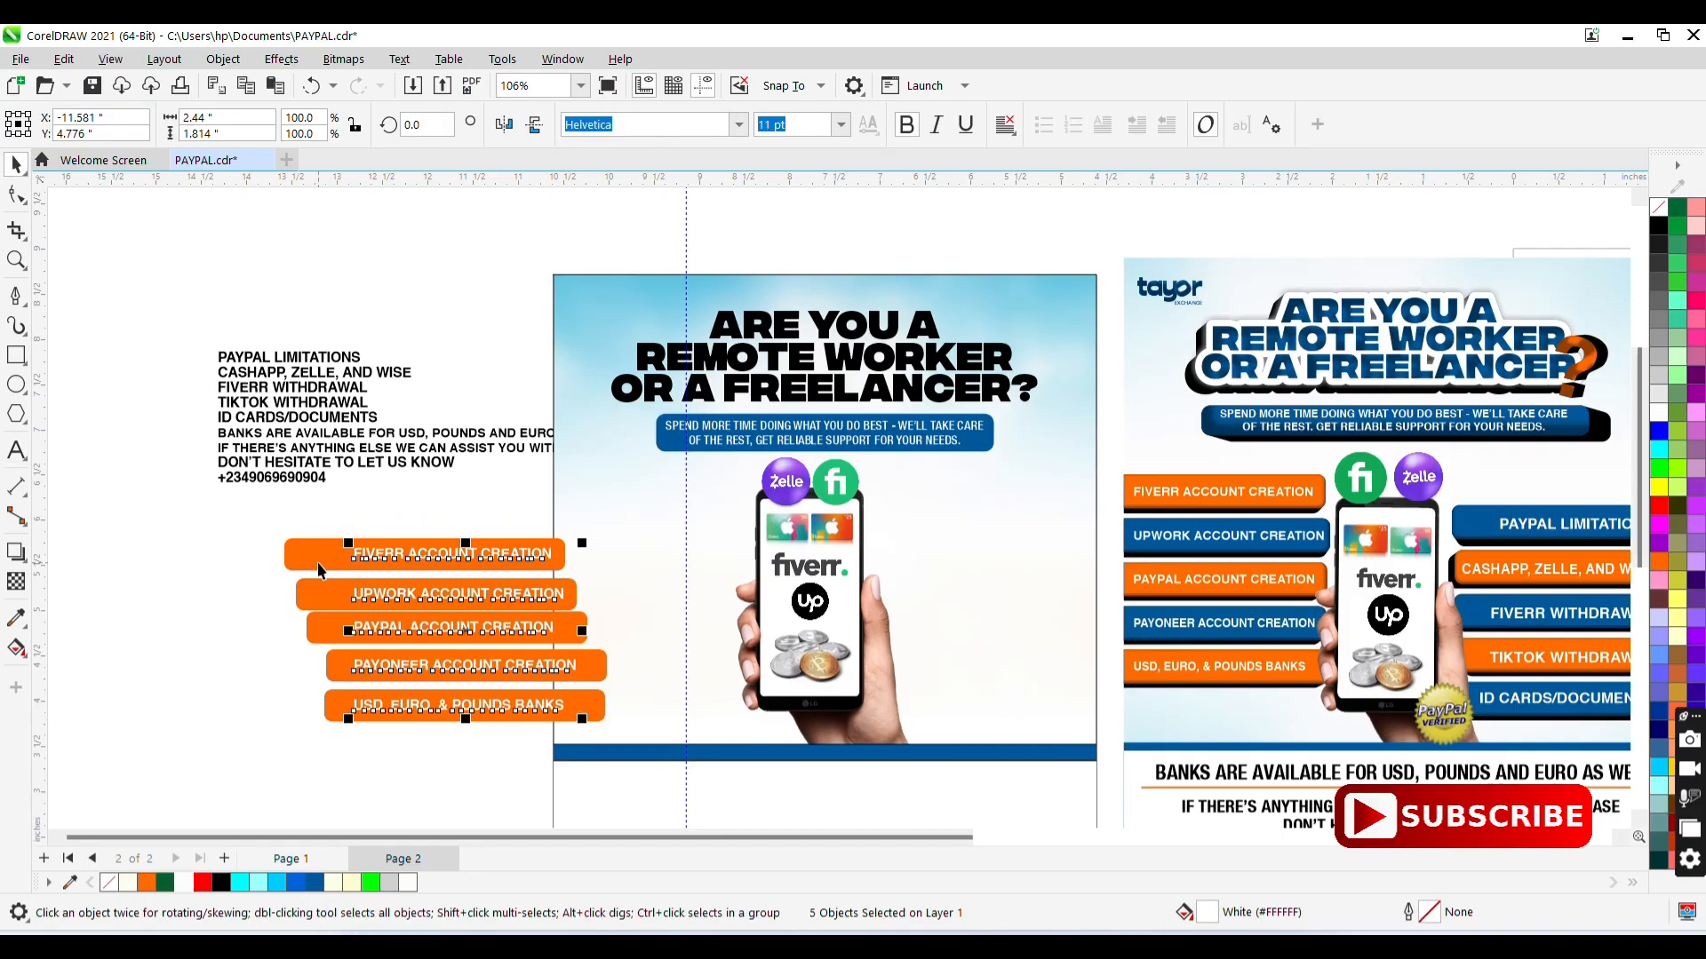
# - Align the right edges of the lower four bars and return the FIVERR ACCOUNT CREATION text to its own bar
pyautogui.click(541, 524)
pyautogui.click(549, 554)
pyautogui.keyDown('shift'); pyautogui.click(570, 593); pyautogui.keyUp('shift')
pyautogui.keyDown('shift'); pyautogui.click(580, 627); pyautogui.keyUp('shift')
pyautogui.keyDown('shift'); pyautogui.click(591, 663); pyautogui.keyUp('shift')
pyautogui.keyDown('shift'); pyautogui.click(594, 706); pyautogui.keyUp('shift')
pyautogui.press('r')
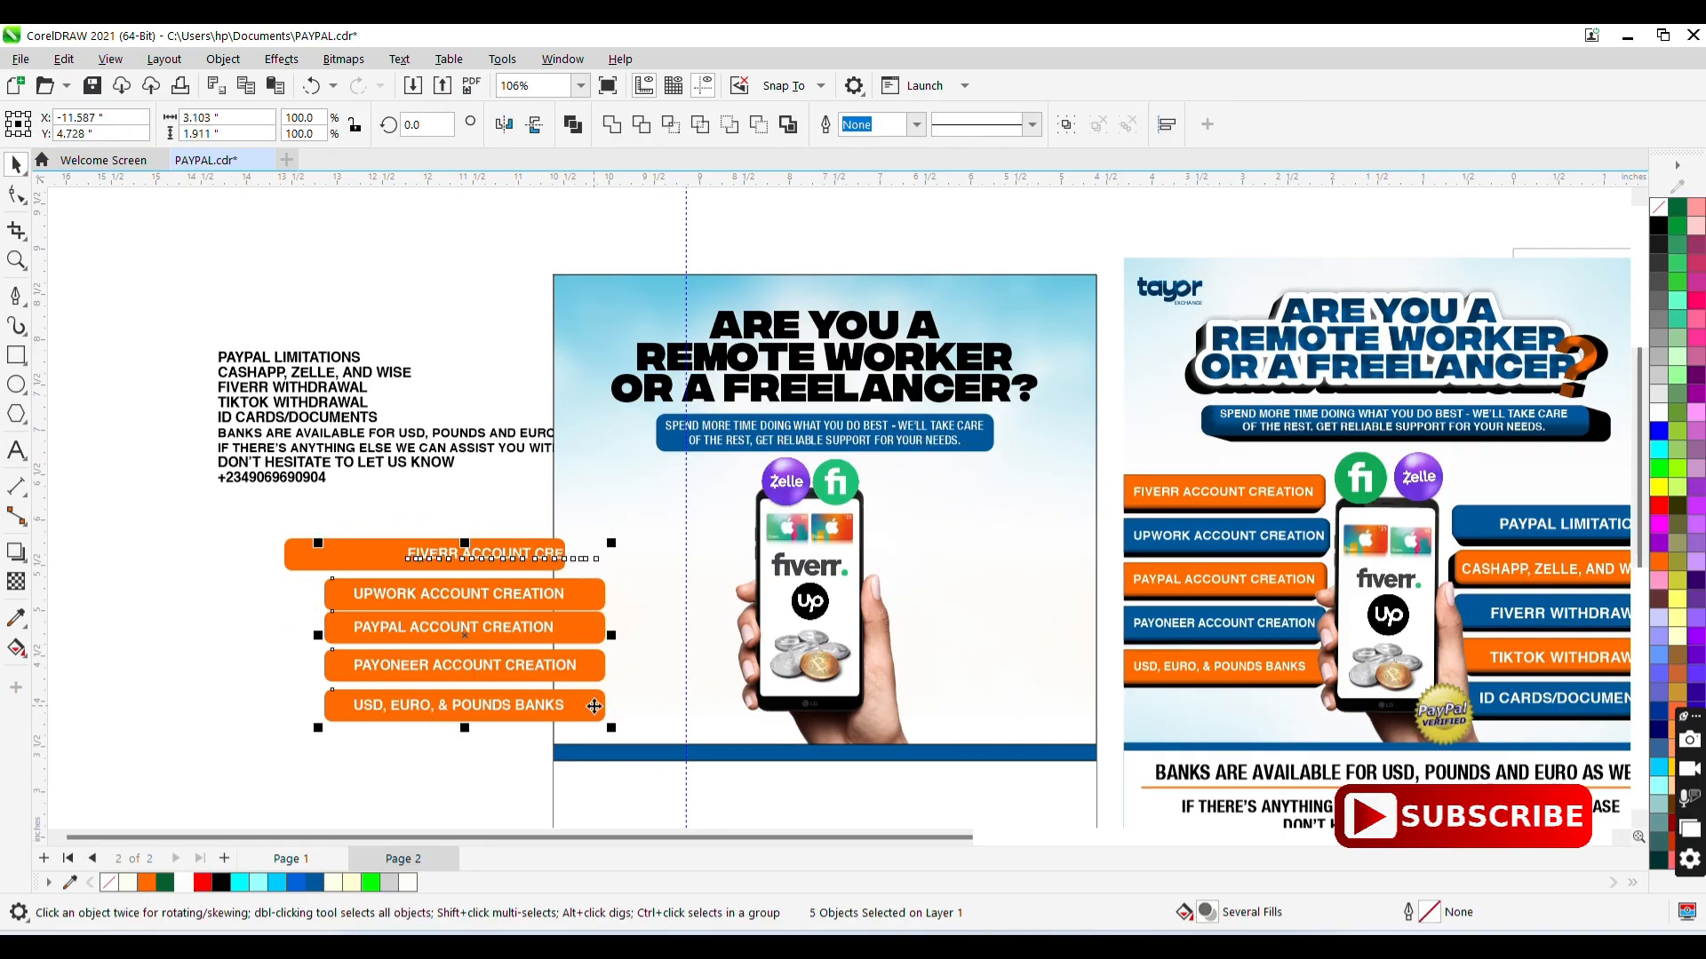
pyautogui.press('Escape')
pyautogui.hotkey('ctrl', 'z')
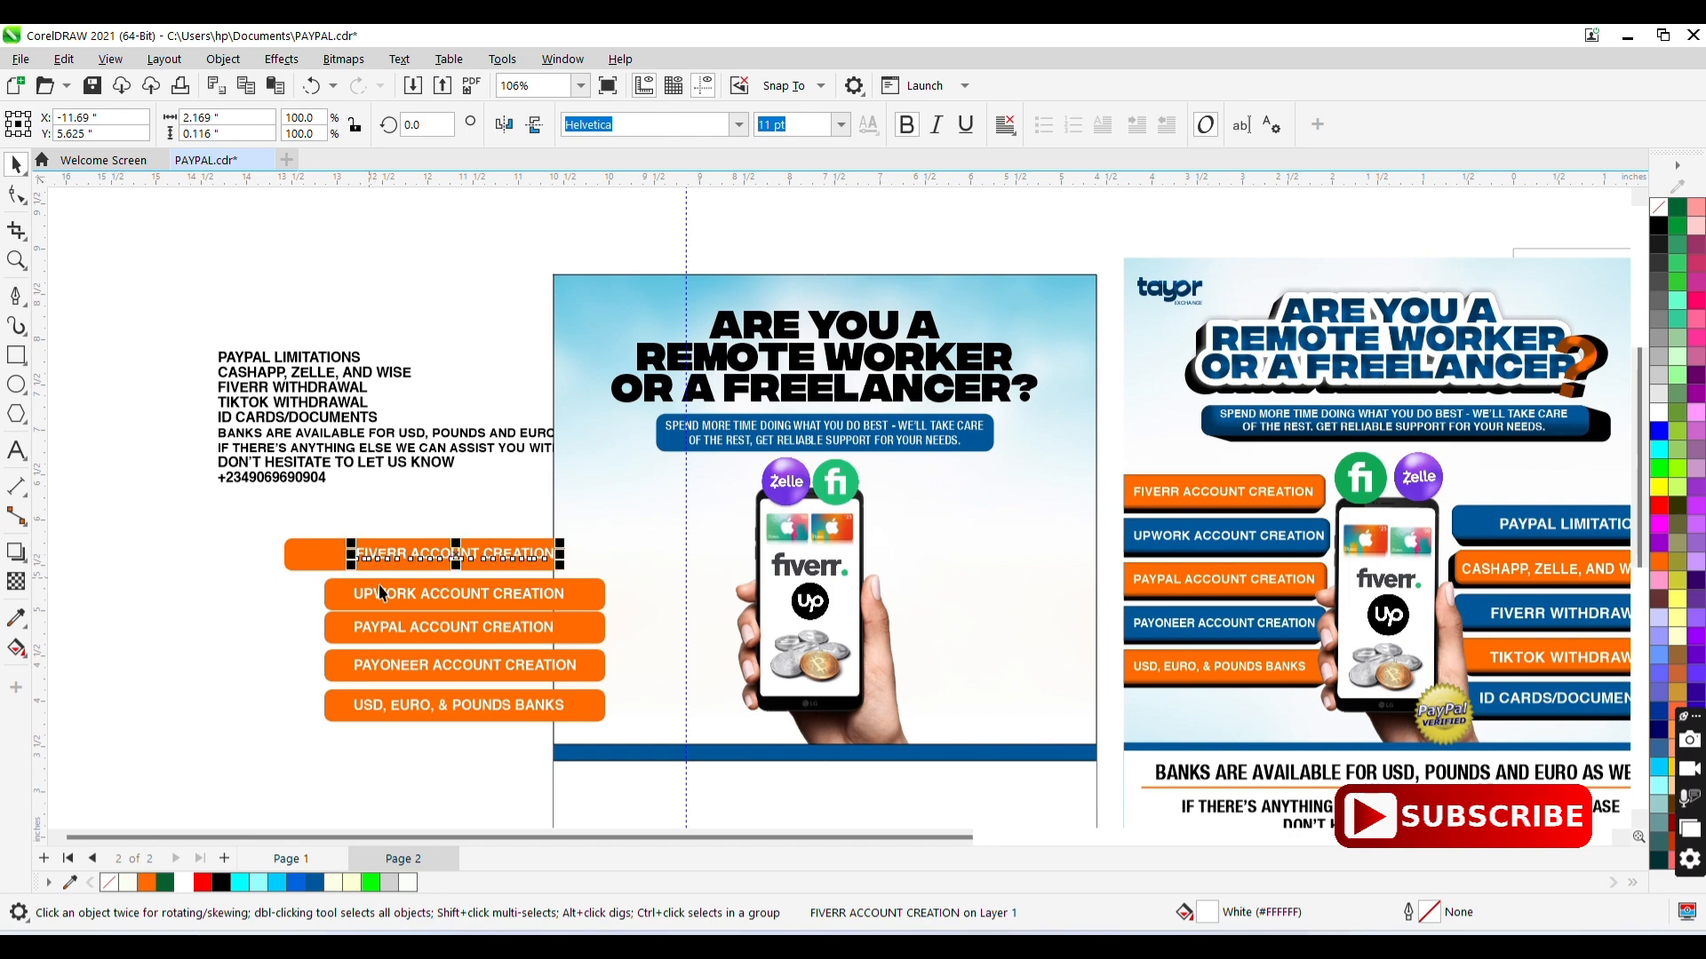
# - Right-align the texts on the lower four bars and move the FIVERR bar with its text into line above them
pyautogui.click(343, 562)
pyautogui.moveTo(597, 766); pyautogui.dragTo(597, 766)
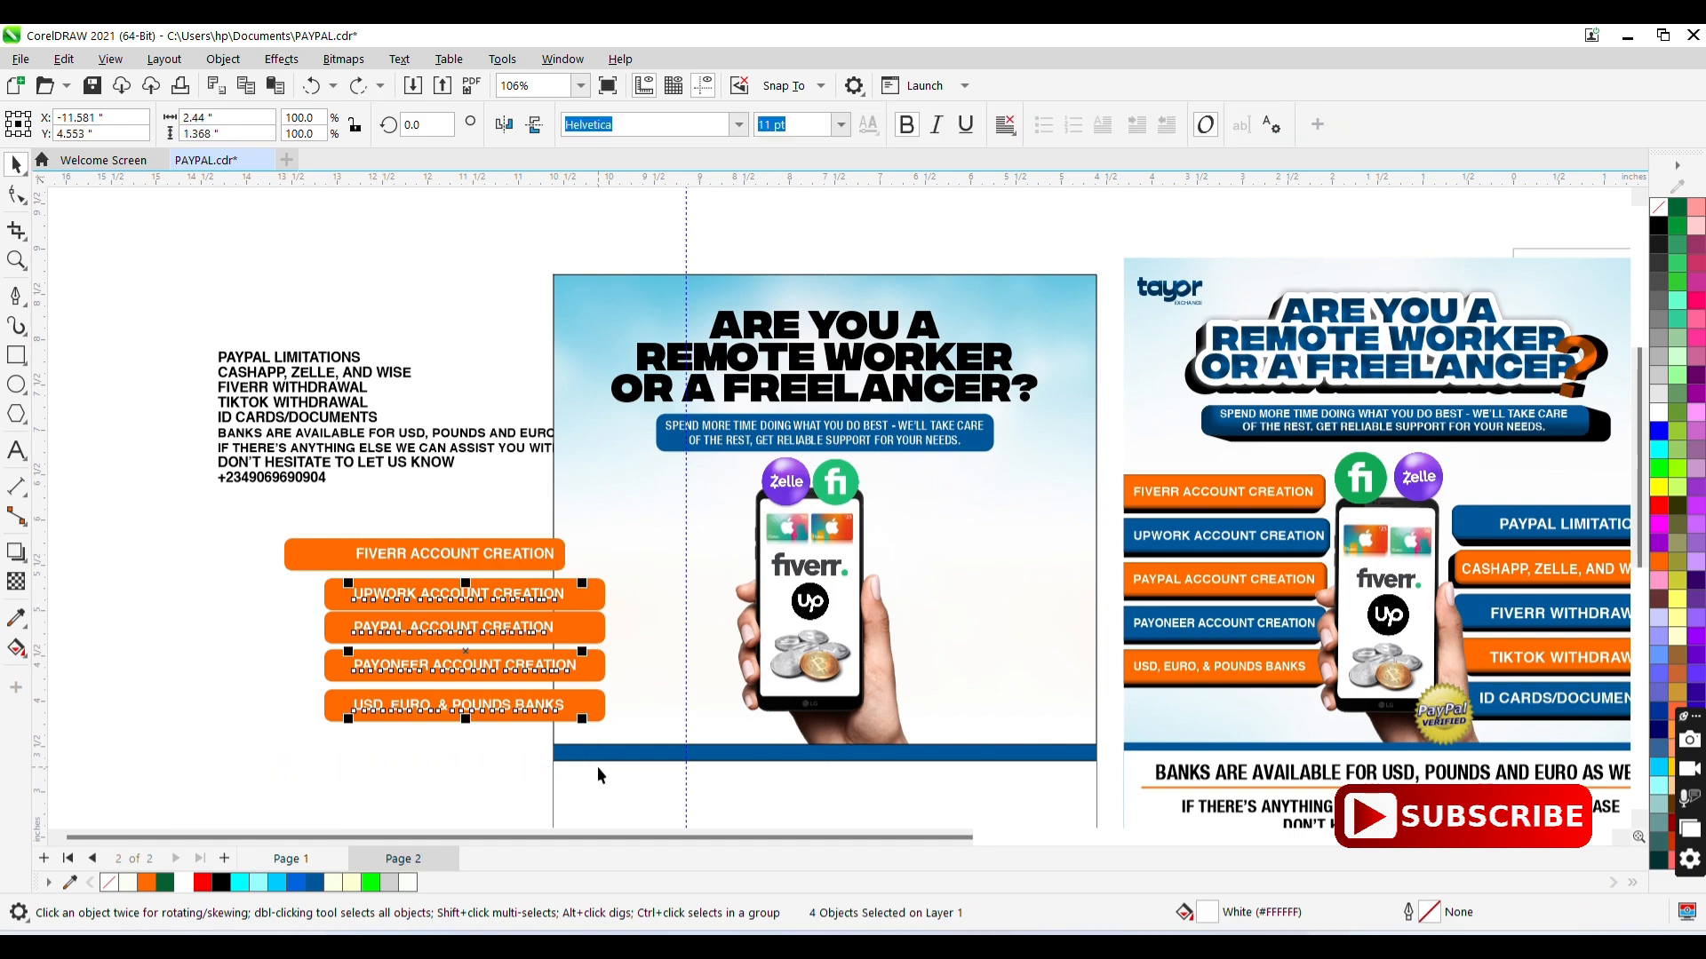
pyautogui.press('r')
pyautogui.moveTo(503, 546); pyautogui.dragTo(543, 551)
# - Fill the UPWORK ACCOUNT CREATION and PAYONEER ACCOUNT CREATION bars with dark blue
pyautogui.click(462, 593)
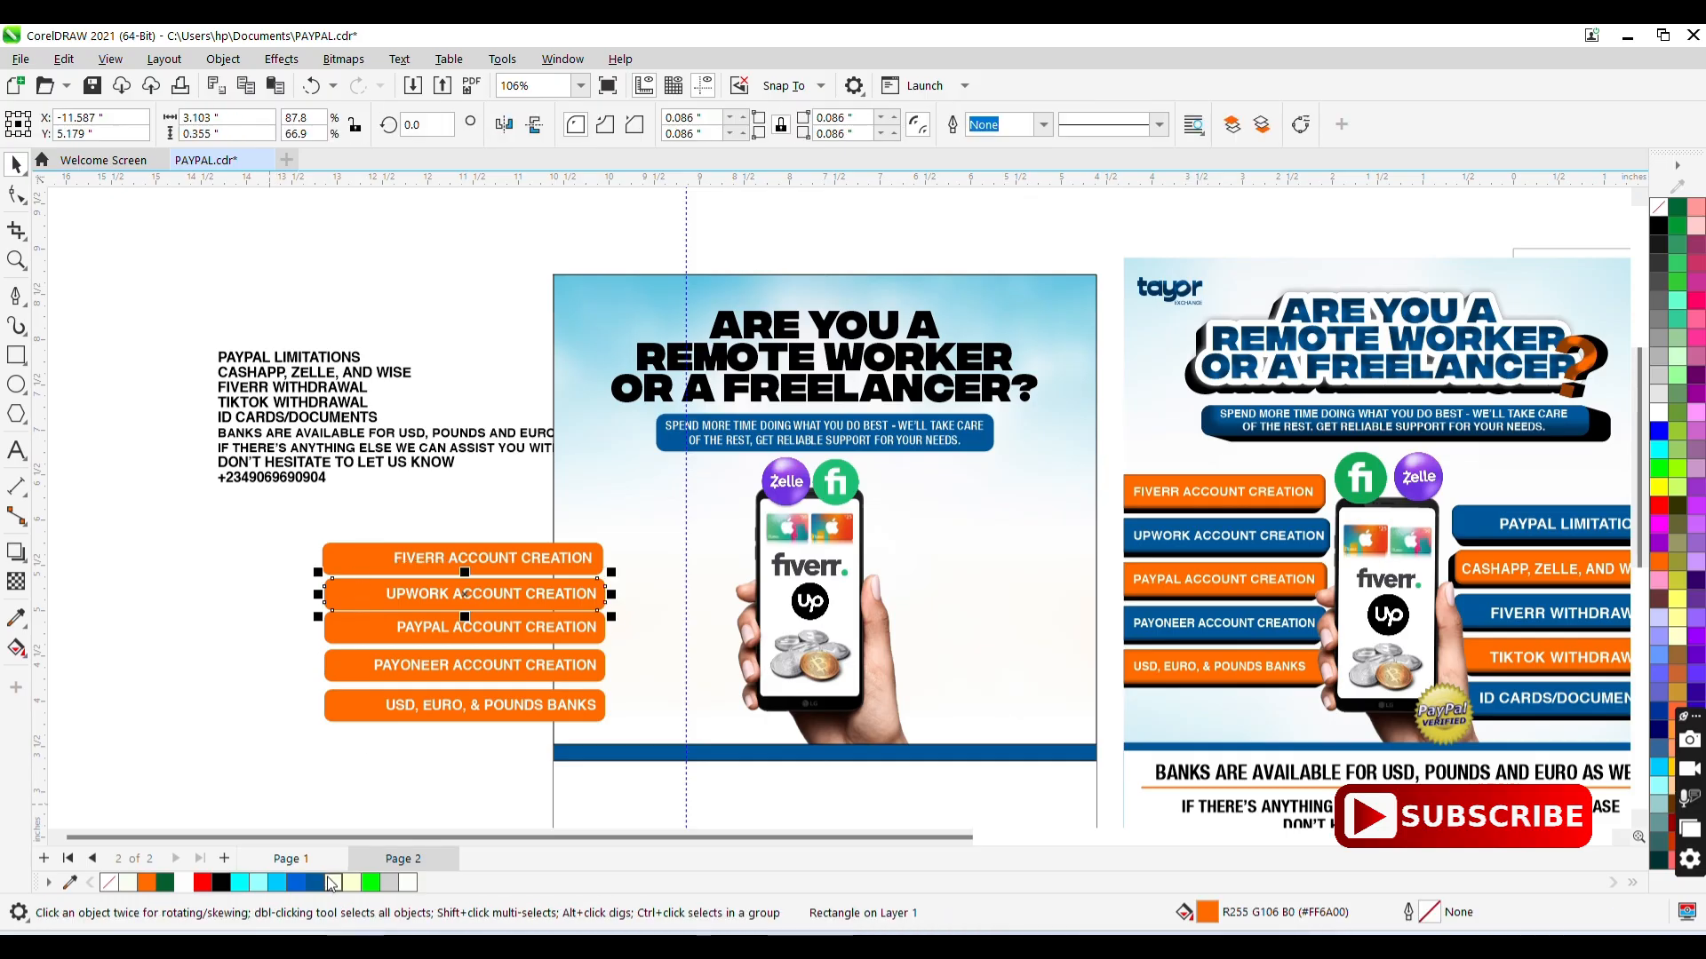
pyautogui.click(314, 882)
pyautogui.click(462, 665)
pyautogui.click(315, 882)
# - Nudge the FIVERR ACCOUNT CREATION bar and its text slightly upward
pyautogui.moveTo(266, 537); pyautogui.dragTo(643, 713)
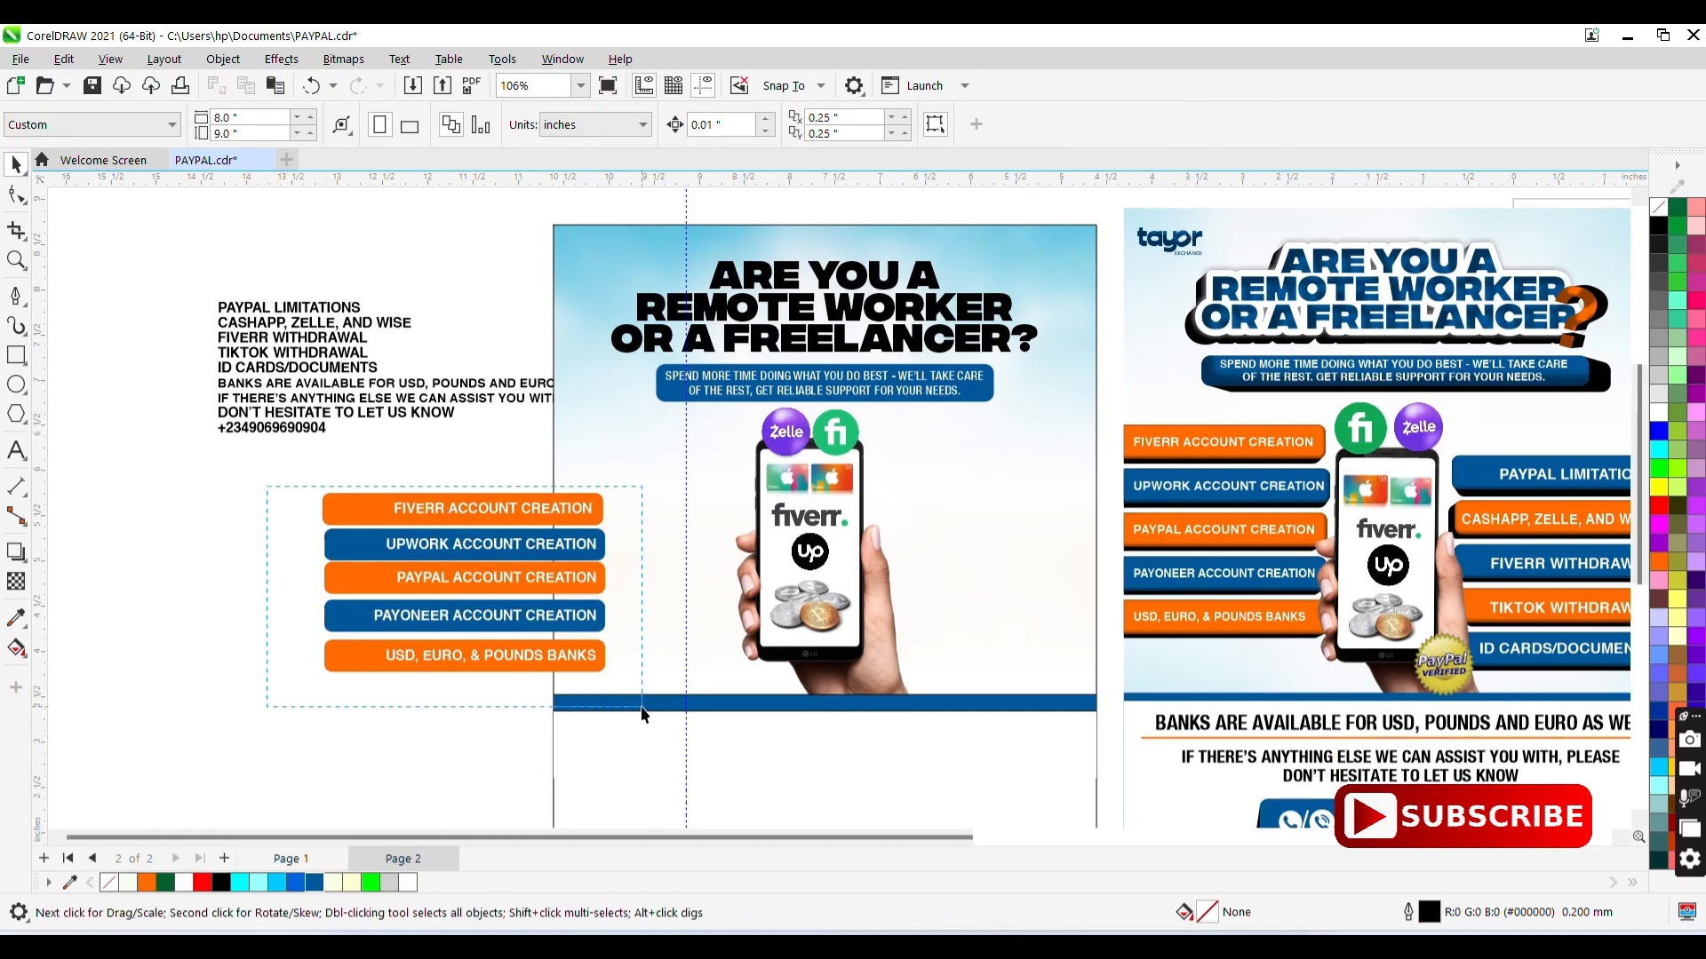
pyautogui.moveTo(646, 541); pyautogui.dragTo(649, 535)
pyautogui.press('Up')
pyautogui.press('Up')
pyautogui.press('Up')
pyautogui.press('Up')
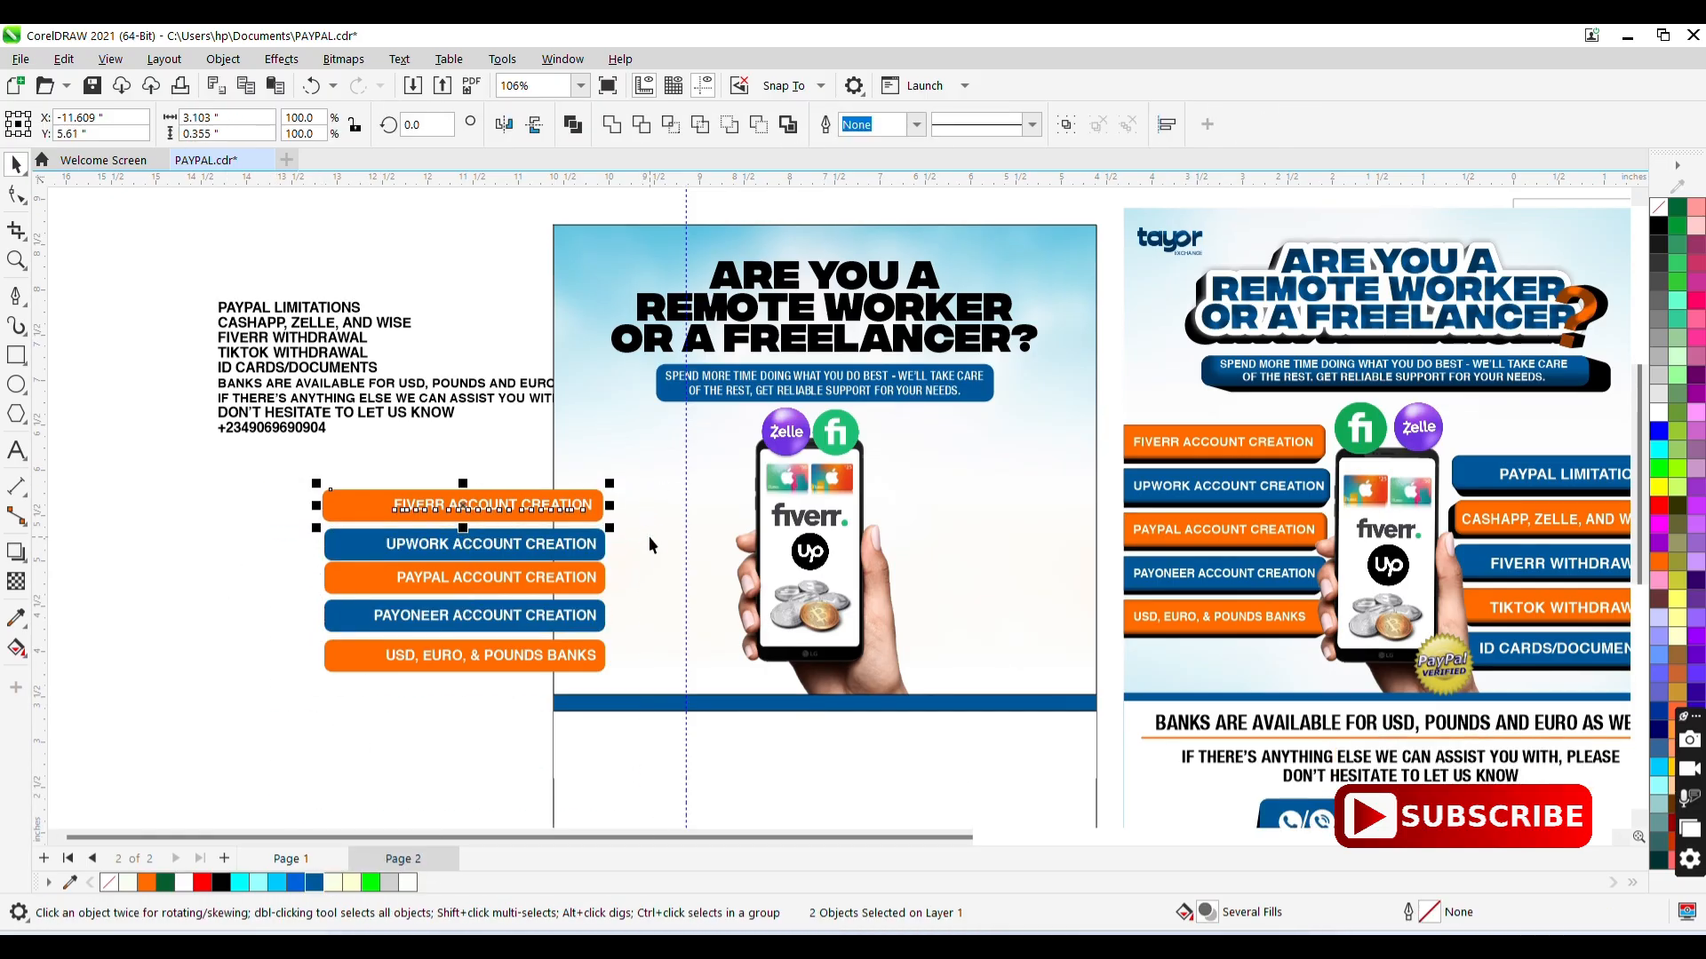
# - Distribute the five service bars with equal vertical spacing
pyautogui.click(357, 543)
pyautogui.keyDown('shift'); pyautogui.click(351, 511); pyautogui.keyUp('shift')
pyautogui.keyDown('shift'); pyautogui.click(347, 582); pyautogui.keyUp('shift')
pyautogui.keyDown('shift'); pyautogui.click(344, 624); pyautogui.keyUp('shift')
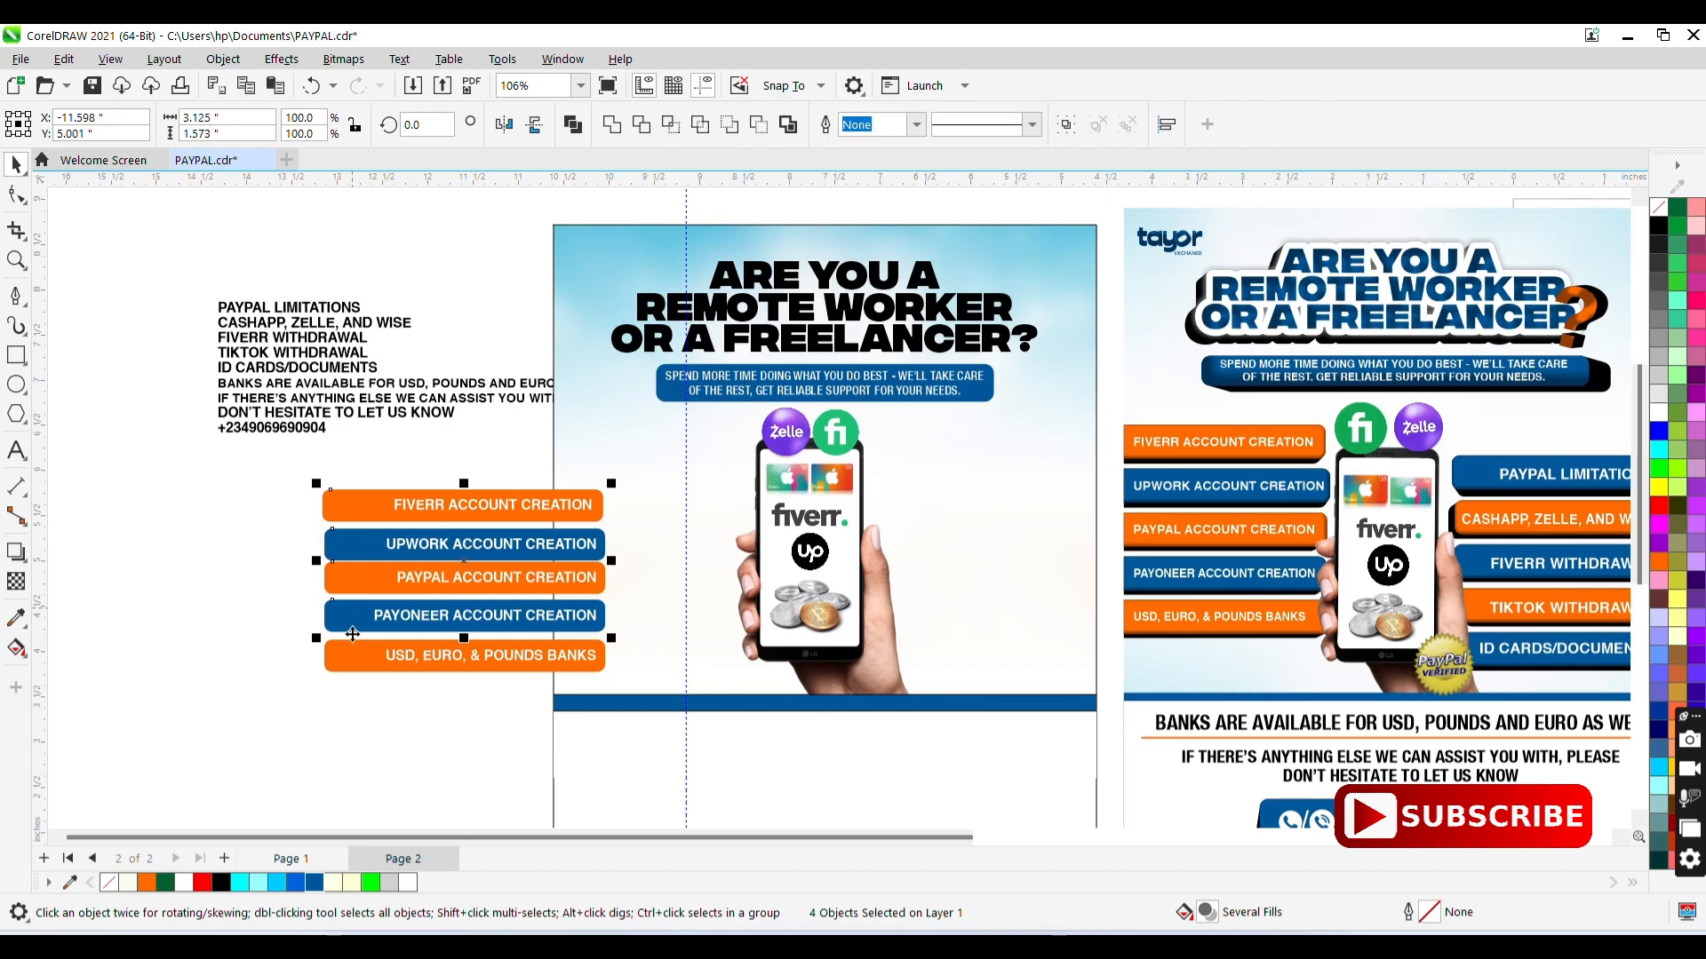
pyautogui.keyDown('shift'); pyautogui.click(345, 647); pyautogui.keyUp('shift')
pyautogui.hotkey('shift', 'a')
# - Duplicate the whole column of five service bars onto the right half of the flyer
pyautogui.click(228, 610)
pyautogui.moveTo(672, 762); pyautogui.dragTo(679, 761)
pyautogui.moveTo(482, 575); pyautogui.dragTo(1004, 571)
pyautogui.rightClick(1004, 570)
pyautogui.press('Escape')
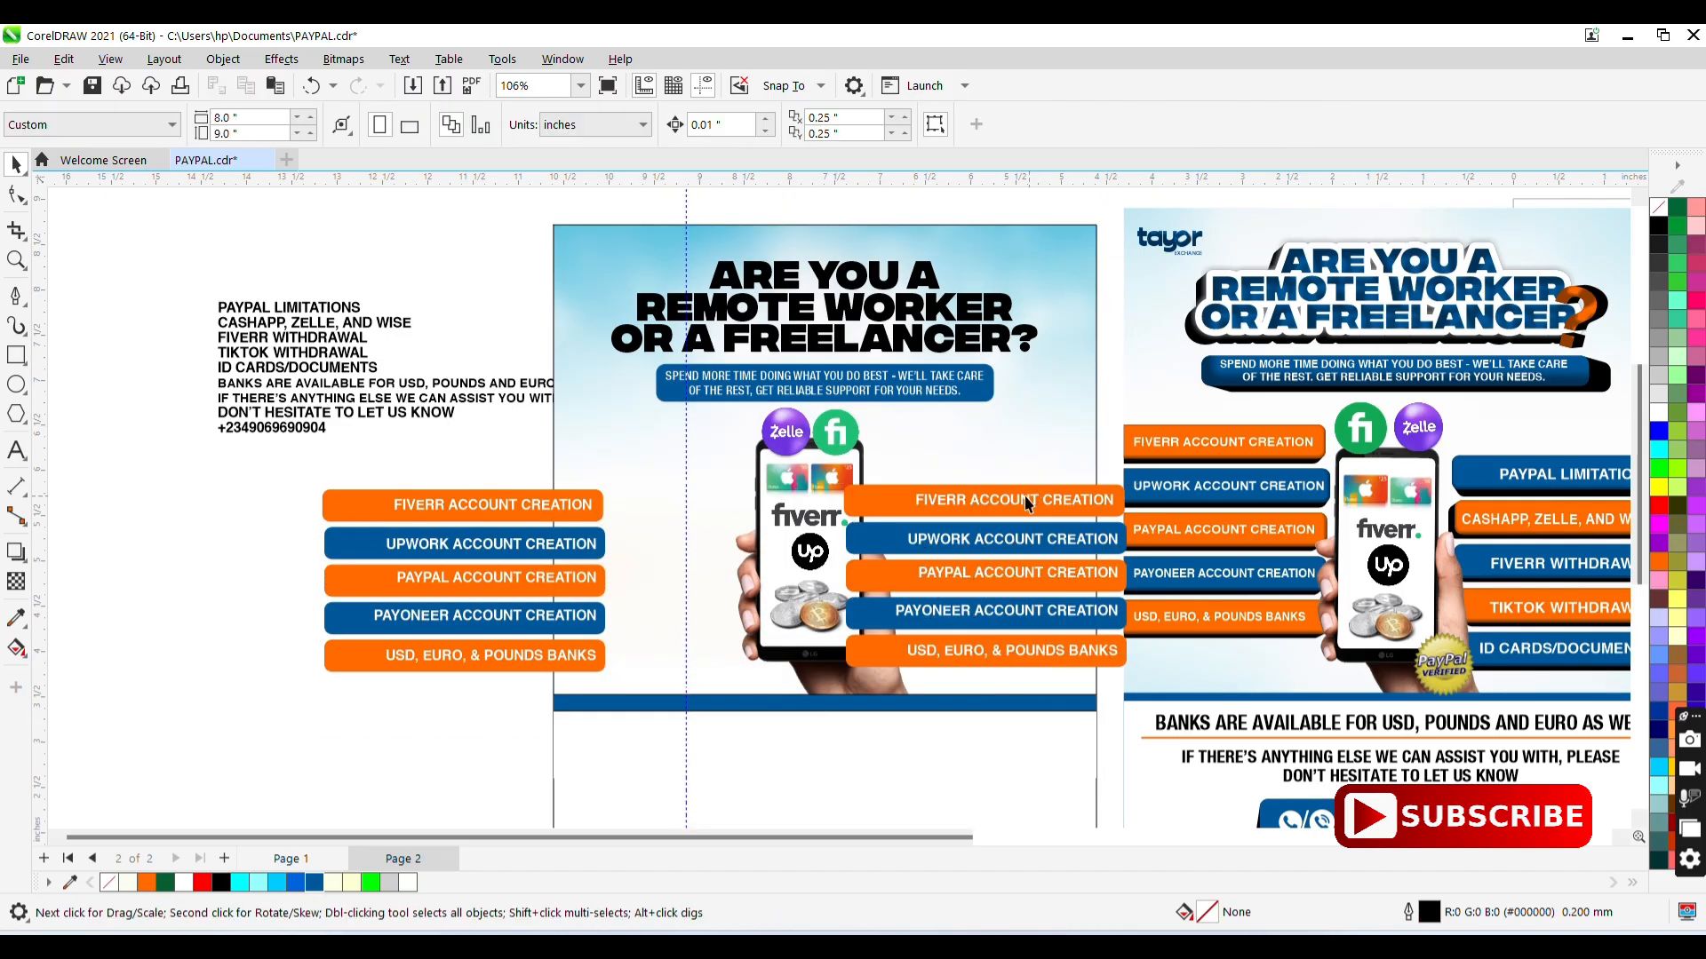
# - Move the finished reference flyer about 1 inch to the right, clear of the duplicated bars
pyautogui.press('z')
pyautogui.press('F3')
pyautogui.moveTo(952, 333); pyautogui.dragTo(1279, 711)
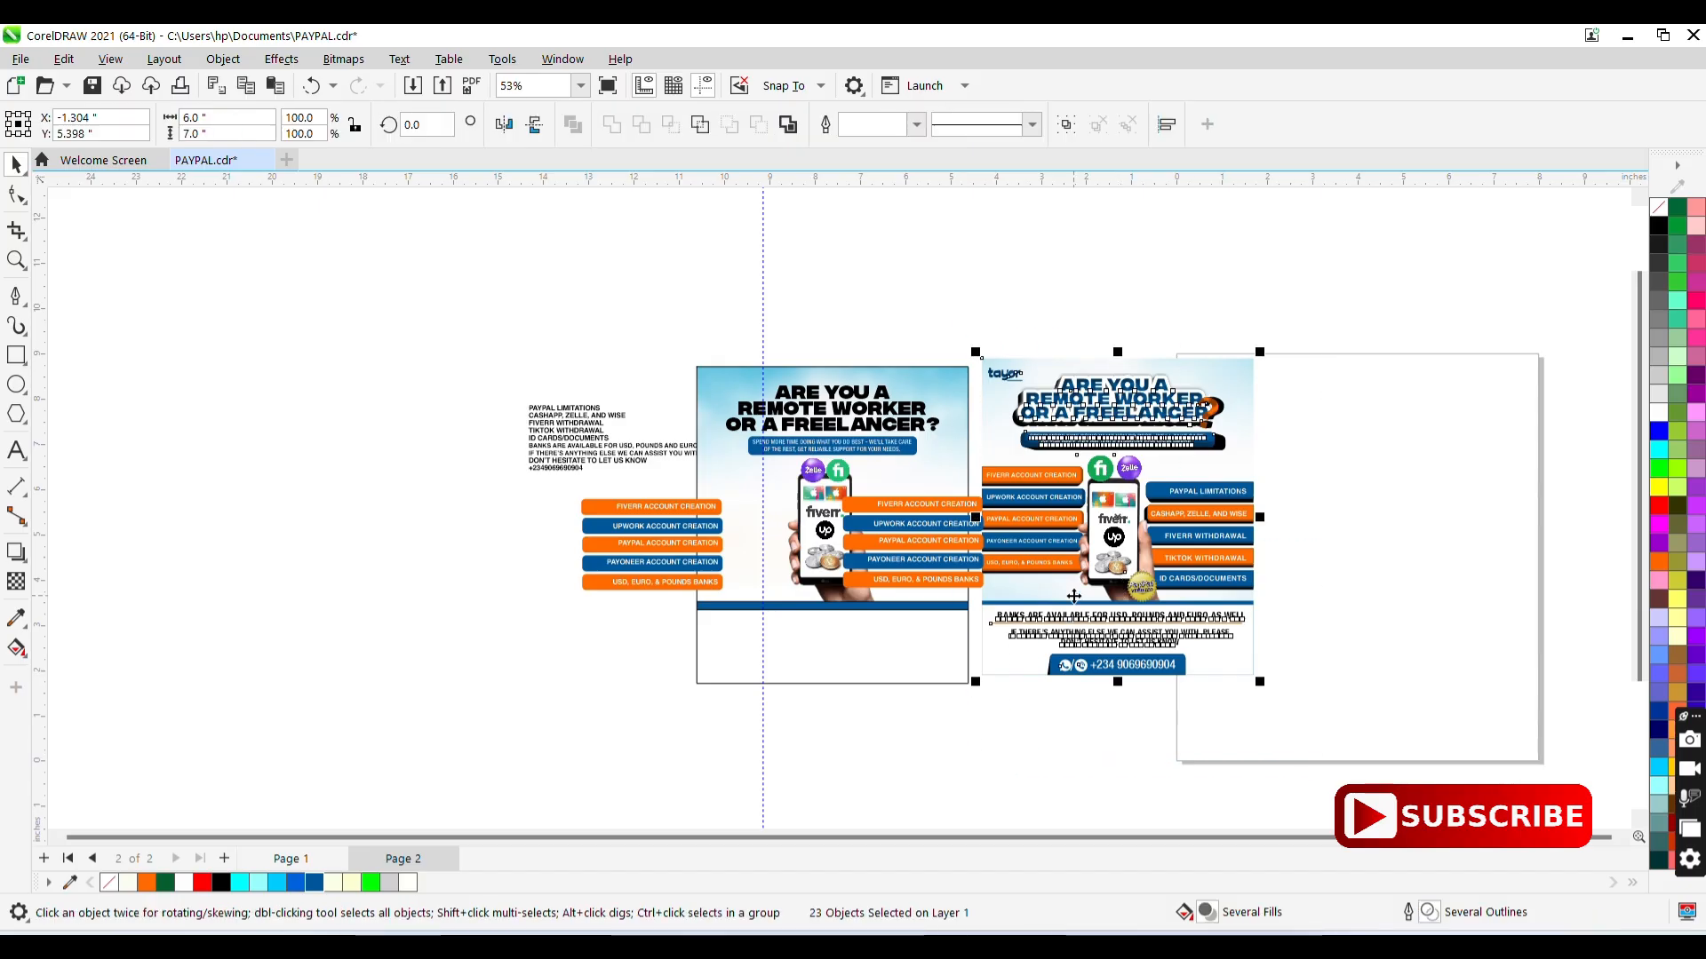
pyautogui.moveTo(1110, 555); pyautogui.dragTo(1153, 554)
pyautogui.press('F2')
pyautogui.click(982, 540)
pyautogui.moveTo(801, 837); pyautogui.dragTo(726, 836)
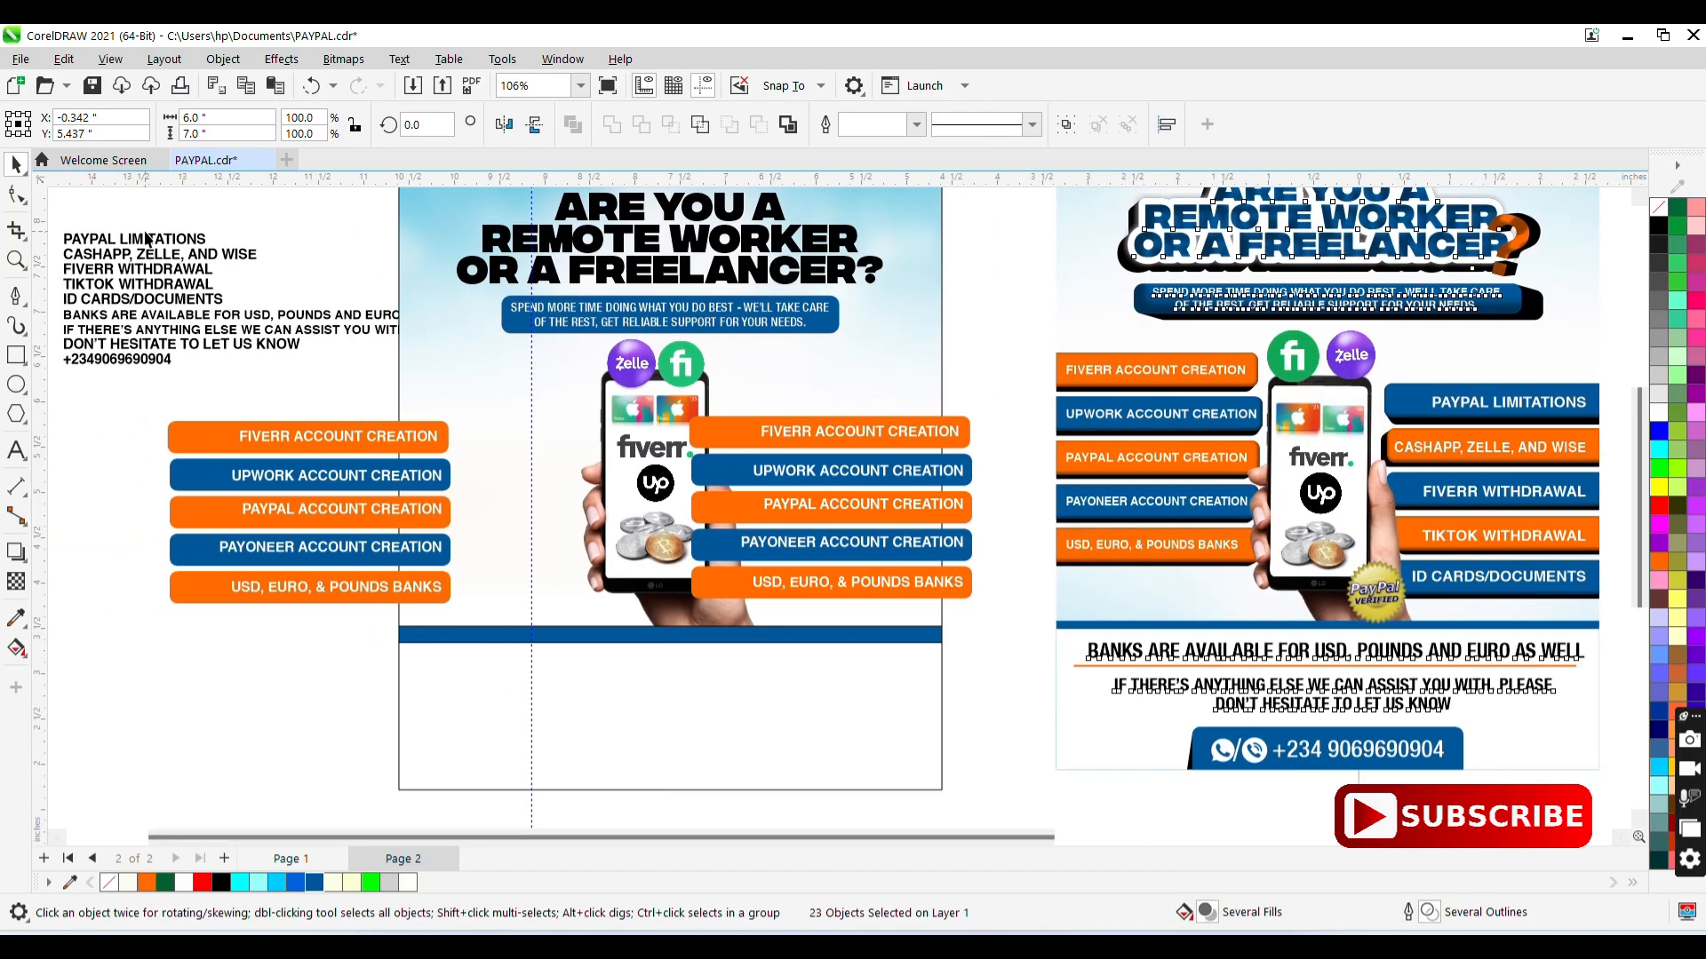
# - Replace the text on the first bar of the duplicated column with PAYPAL LIMITATIONS cut from the list
pyautogui.click(145, 238)
pyautogui.press('F8')
pyautogui.hotkey('ctrl', 'a')
pyautogui.hotkey('ctrl', 'x')
pyautogui.hotkey('ctrl', 'v')
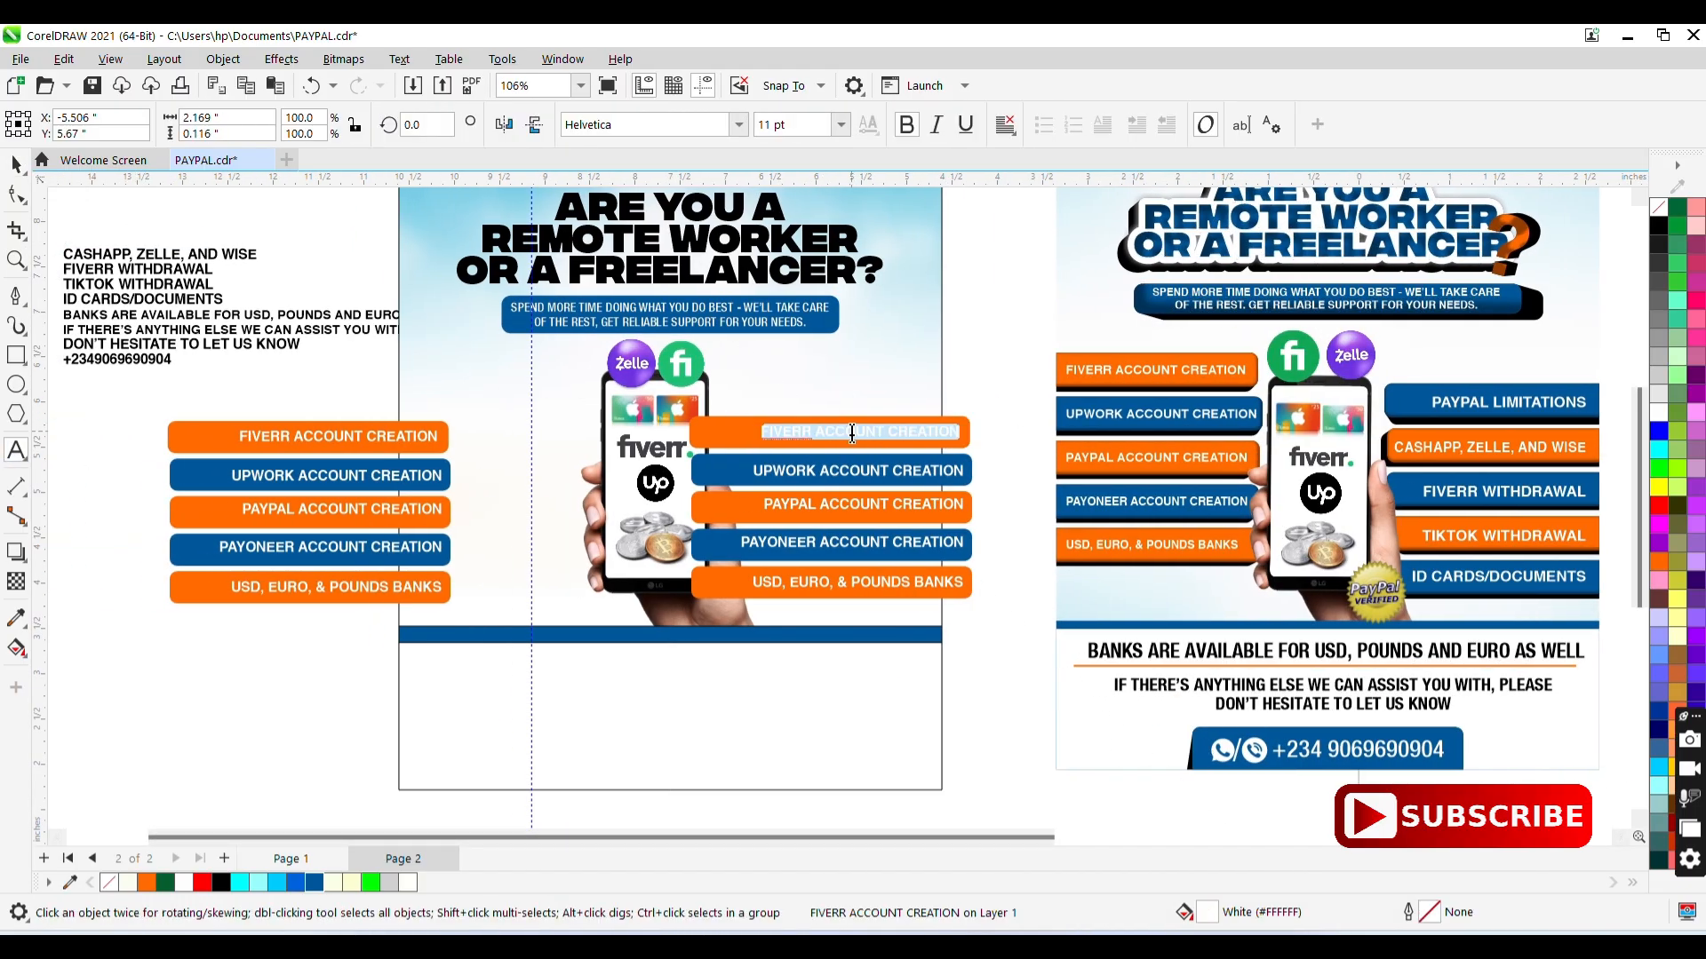
pyautogui.hotkey('ctrl', 'z')
# - Replace the other four texts in the duplicated column with CASHAPP, ZELLE, AND WISE, FIVERR WITHDRAWAL, TIKTOK WITHDRAWAL and ID CARDS/DOCUMENTS cut from the list
pyautogui.click(214, 258)
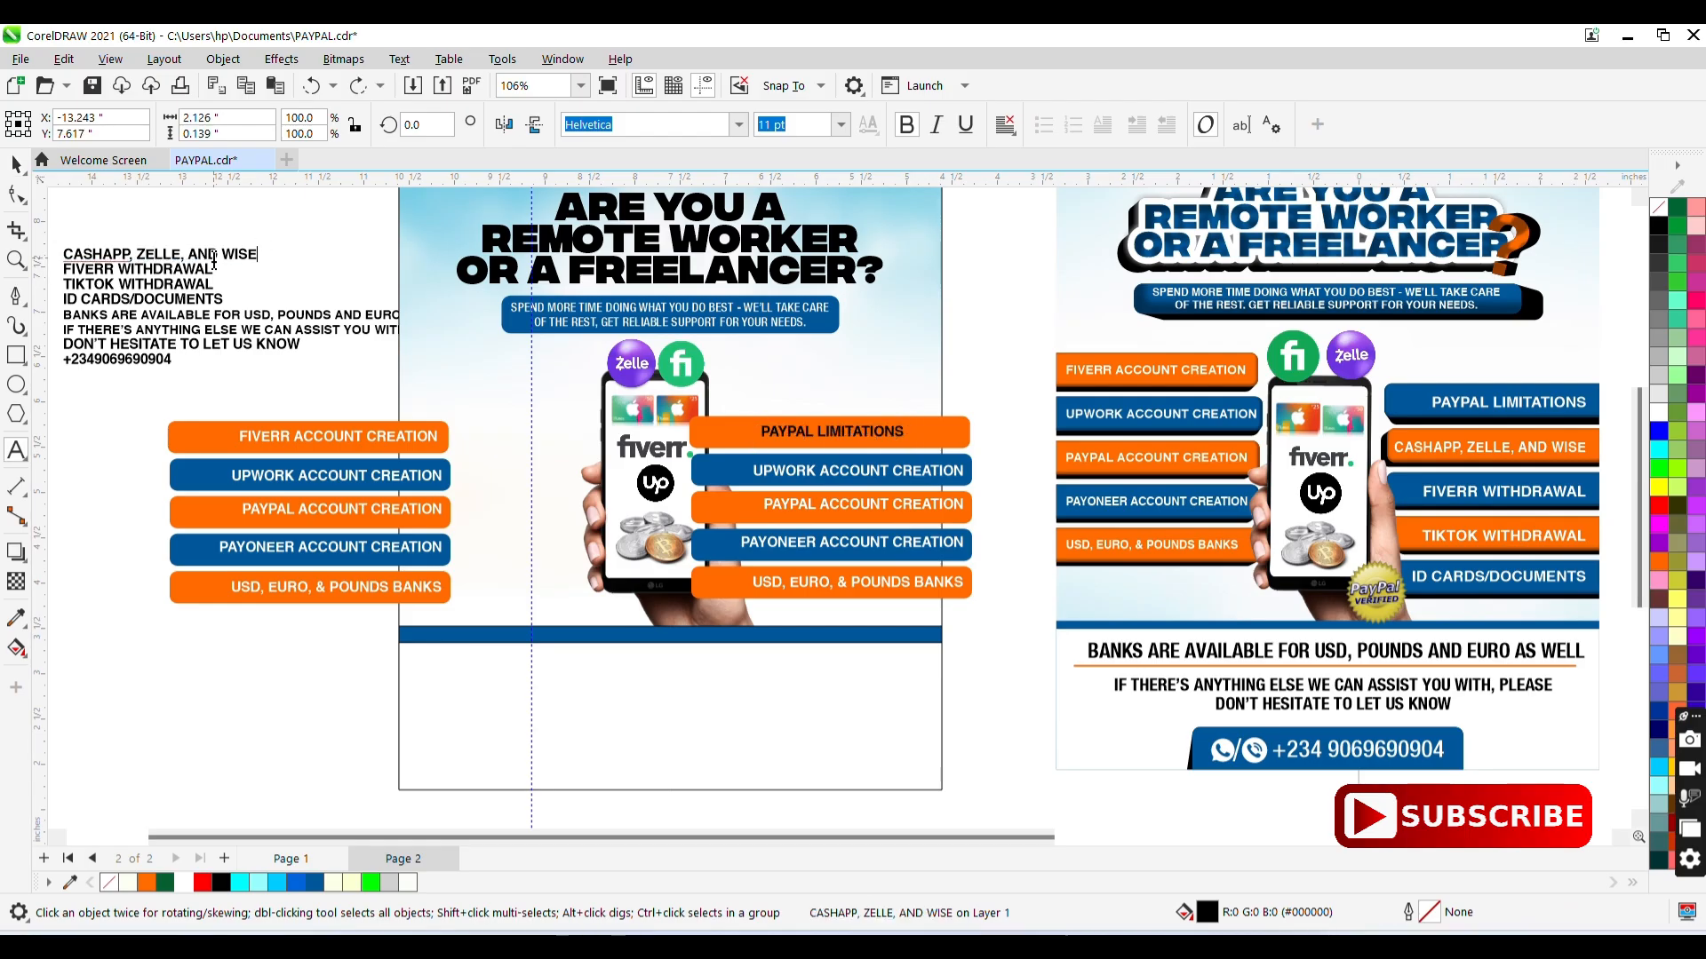
pyautogui.hotkey('ctrl', 'v')
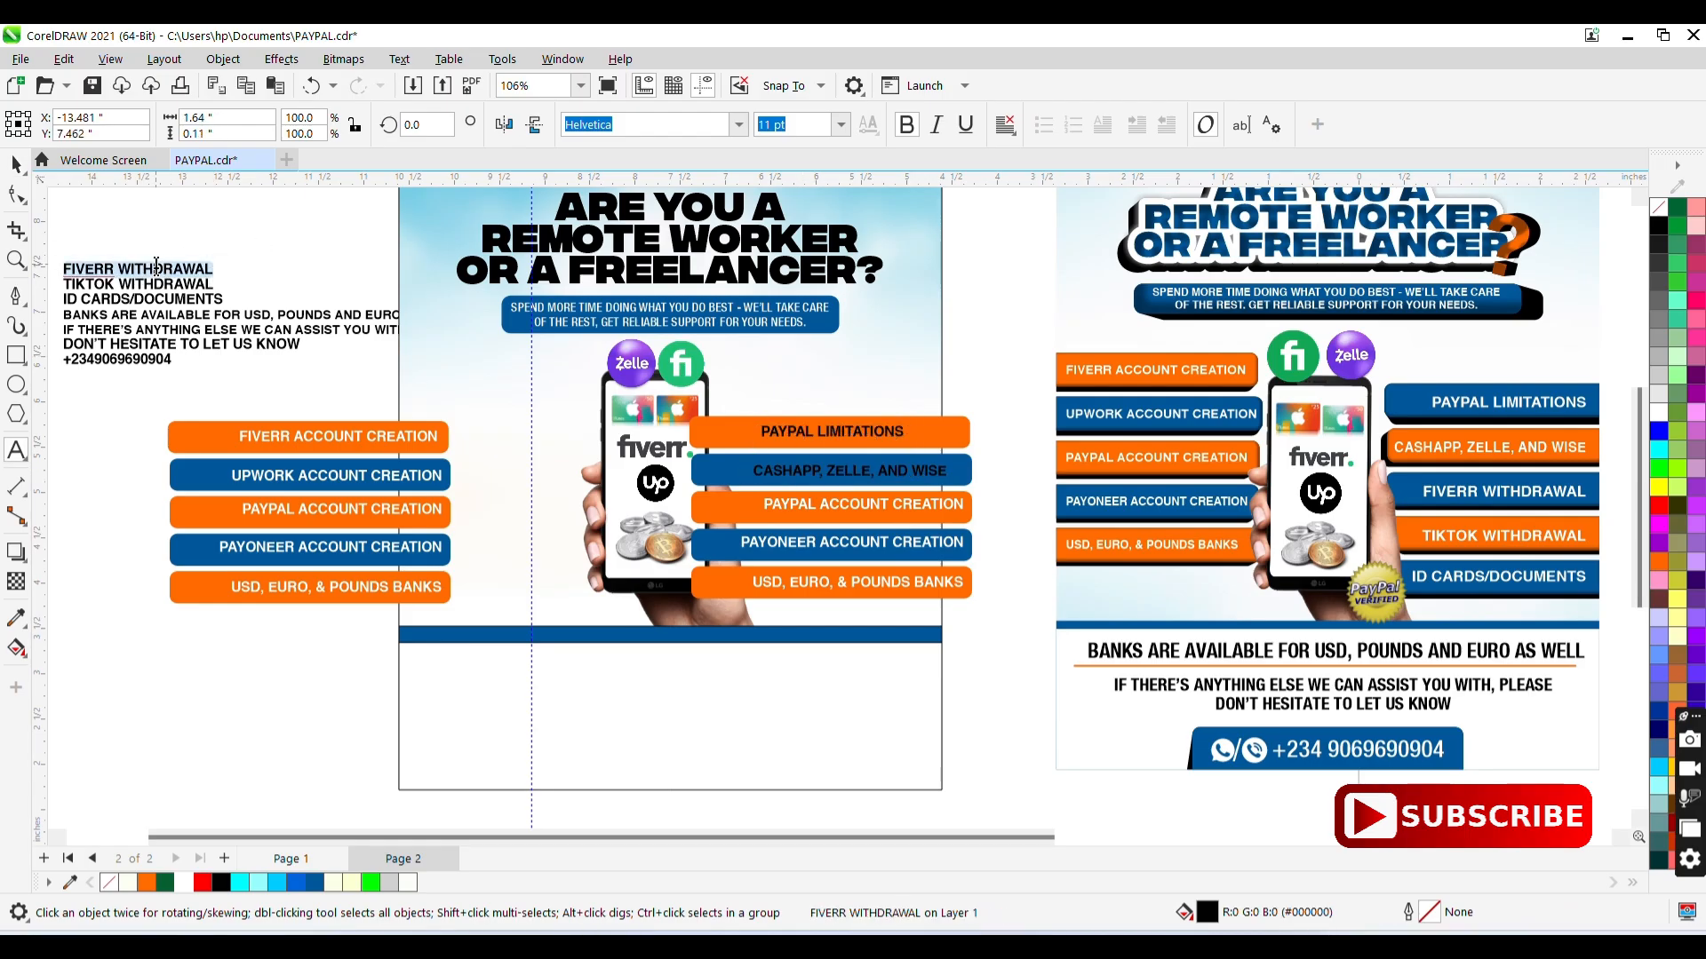
pyautogui.hotkey('ctrl', 'v')
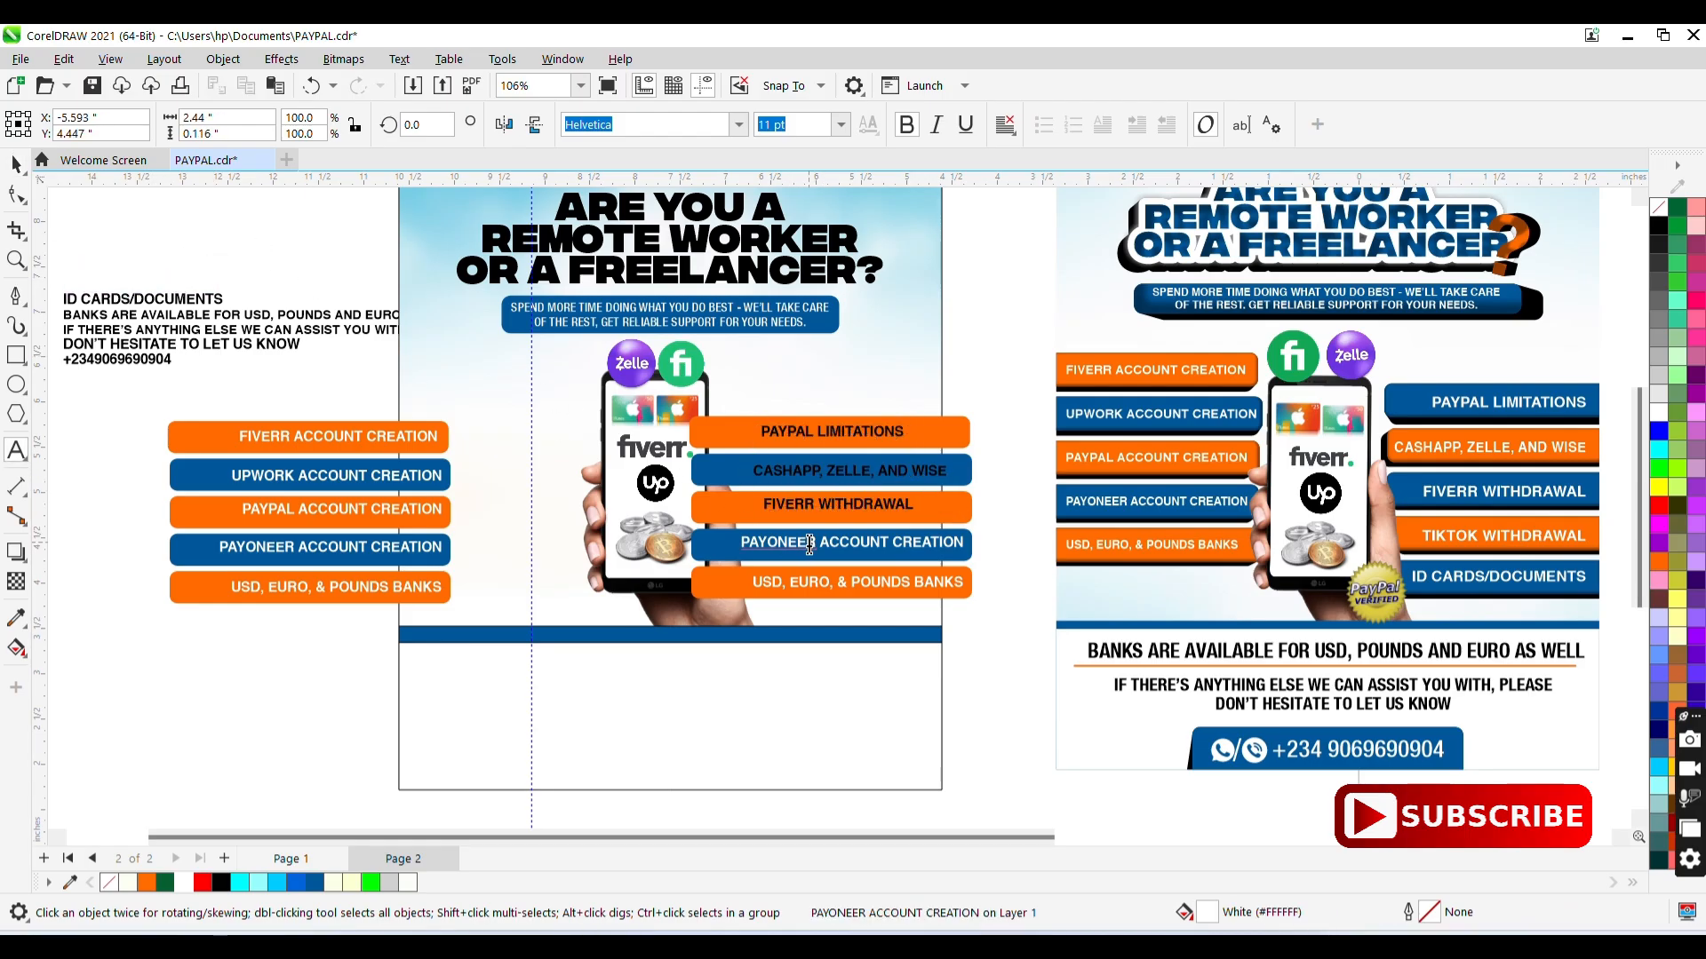
pyautogui.hotkey('ctrl', 'v')
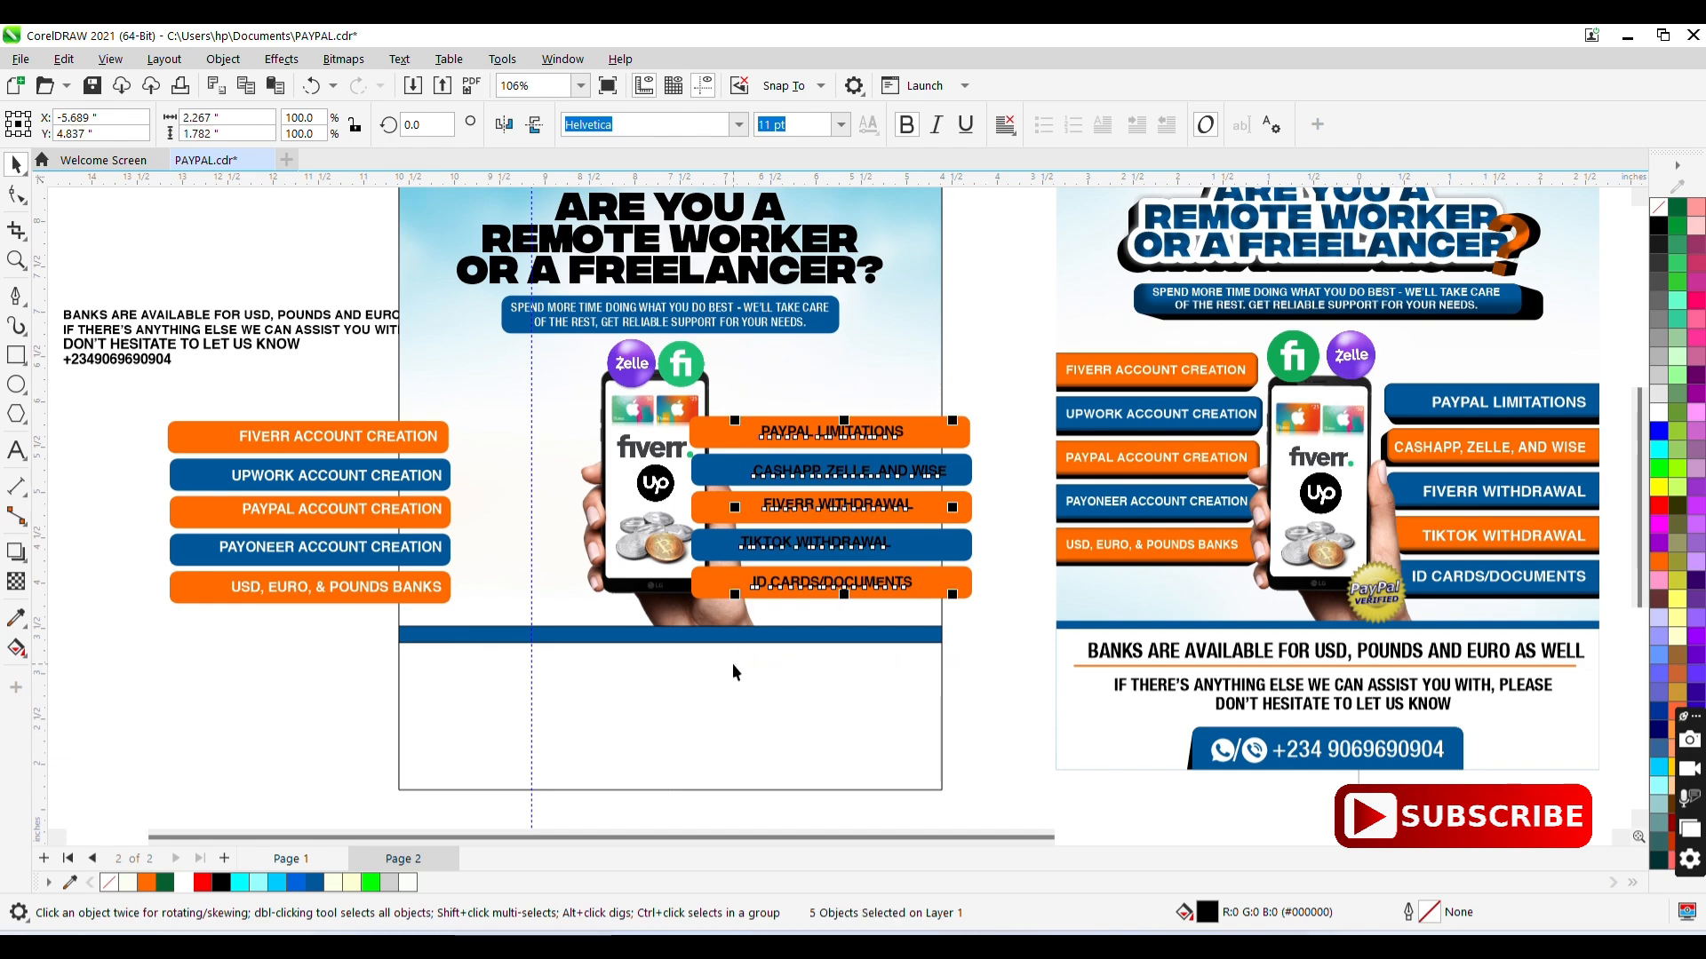
# - Fill the five texts of the duplicated column white and left-align them
pyautogui.click(183, 882)
pyautogui.hotkey('ctrl', 'l')
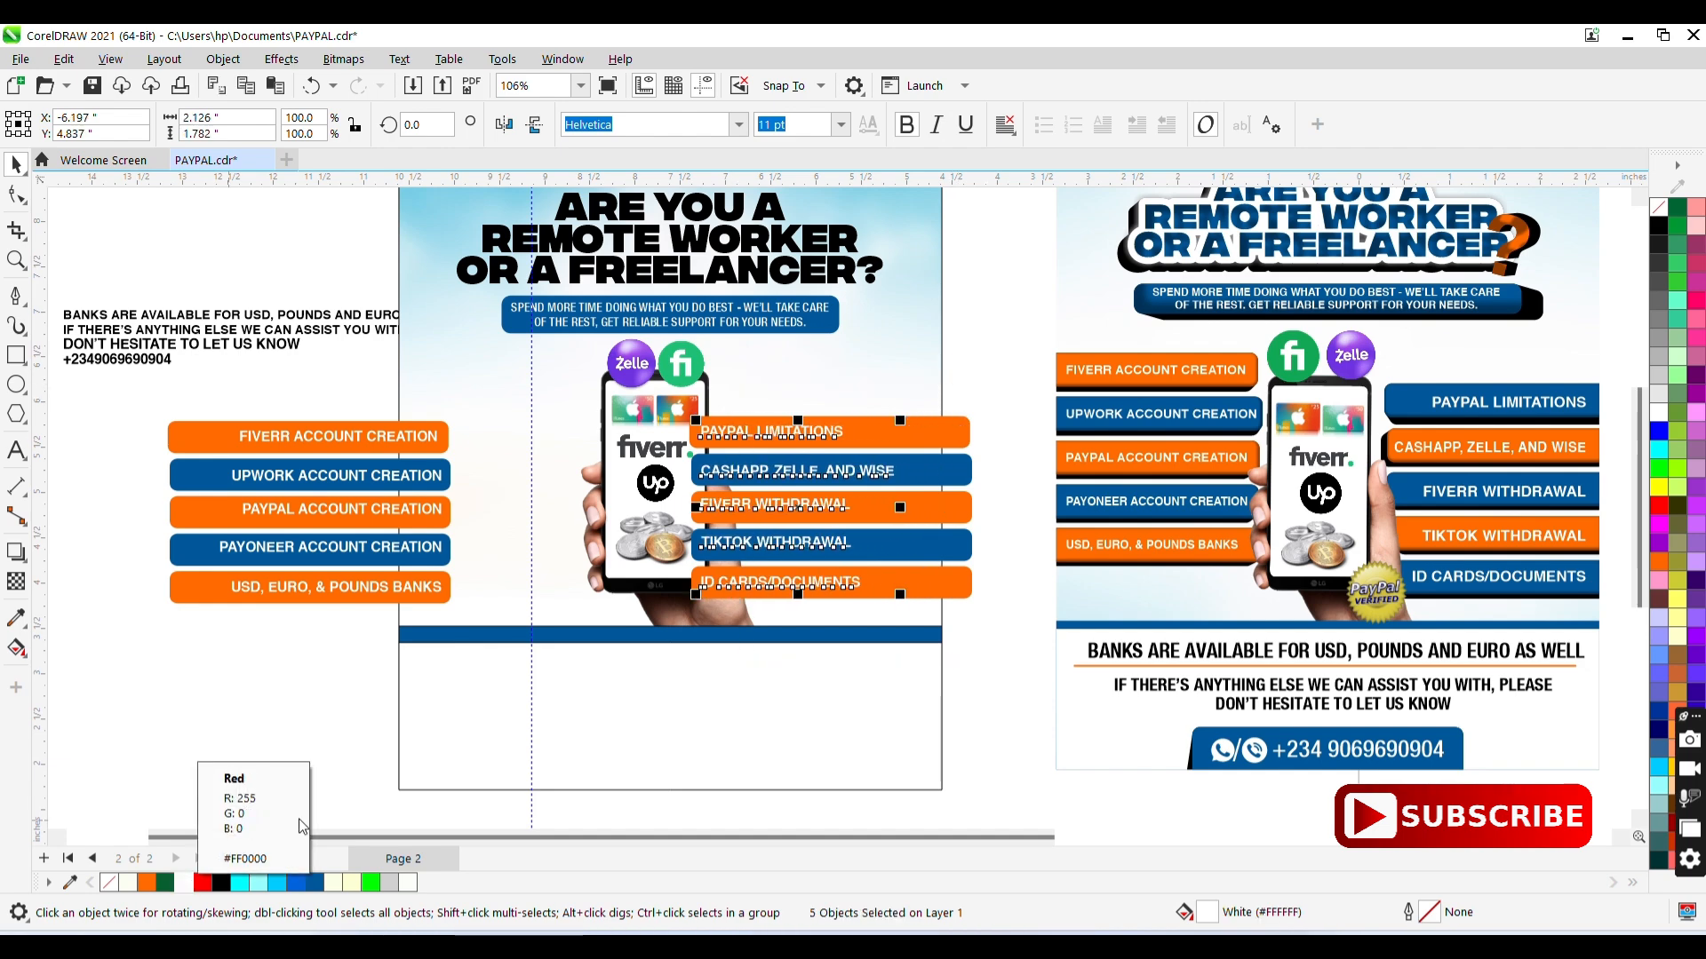
# - Move the PAYPAL LIMITATIONS column to the phone's right side and the FIVERR ACCOUNT CREATION column onto the flyer at the phone's left edge
pyautogui.moveTo(1028, 370); pyautogui.dragTo(665, 646)
pyautogui.moveTo(822, 538)
pyautogui.mouseDown()
pyautogui.moveTo(869, 531)
pyautogui.moveTo(853, 528)
pyautogui.mouseUp()
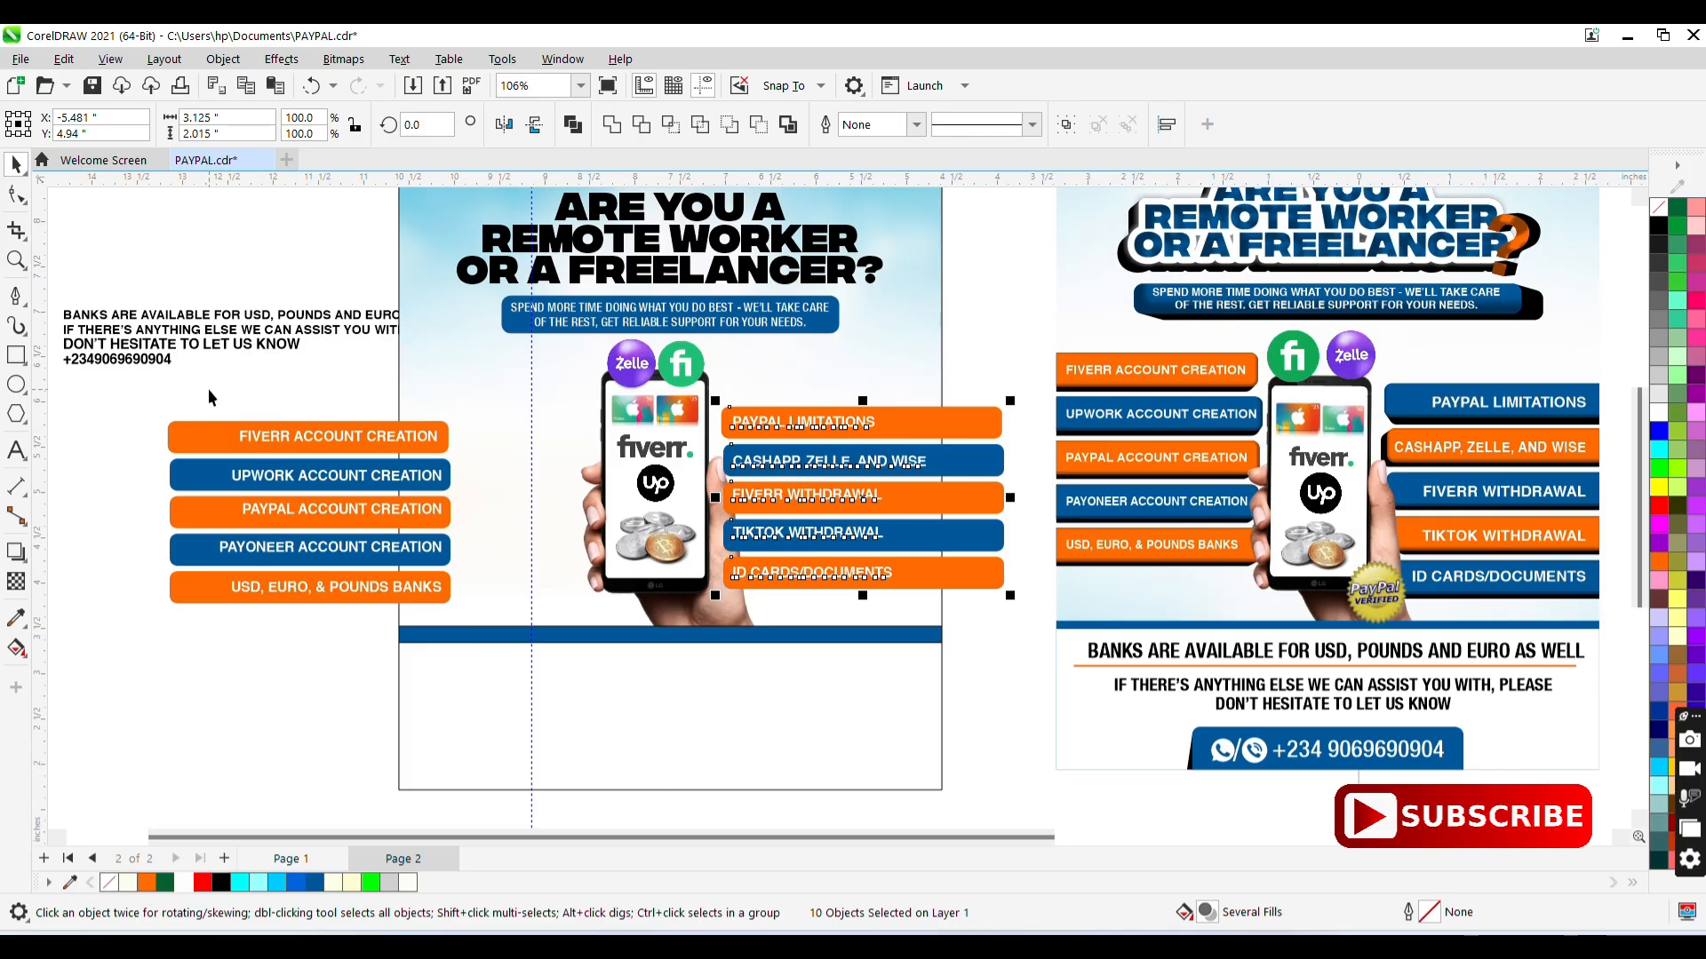
pyautogui.moveTo(209, 389); pyautogui.dragTo(488, 643)
pyautogui.press('Left')
pyautogui.moveTo(136, 413); pyautogui.dragTo(514, 662)
pyautogui.moveTo(382, 516); pyautogui.dragTo(532, 472)
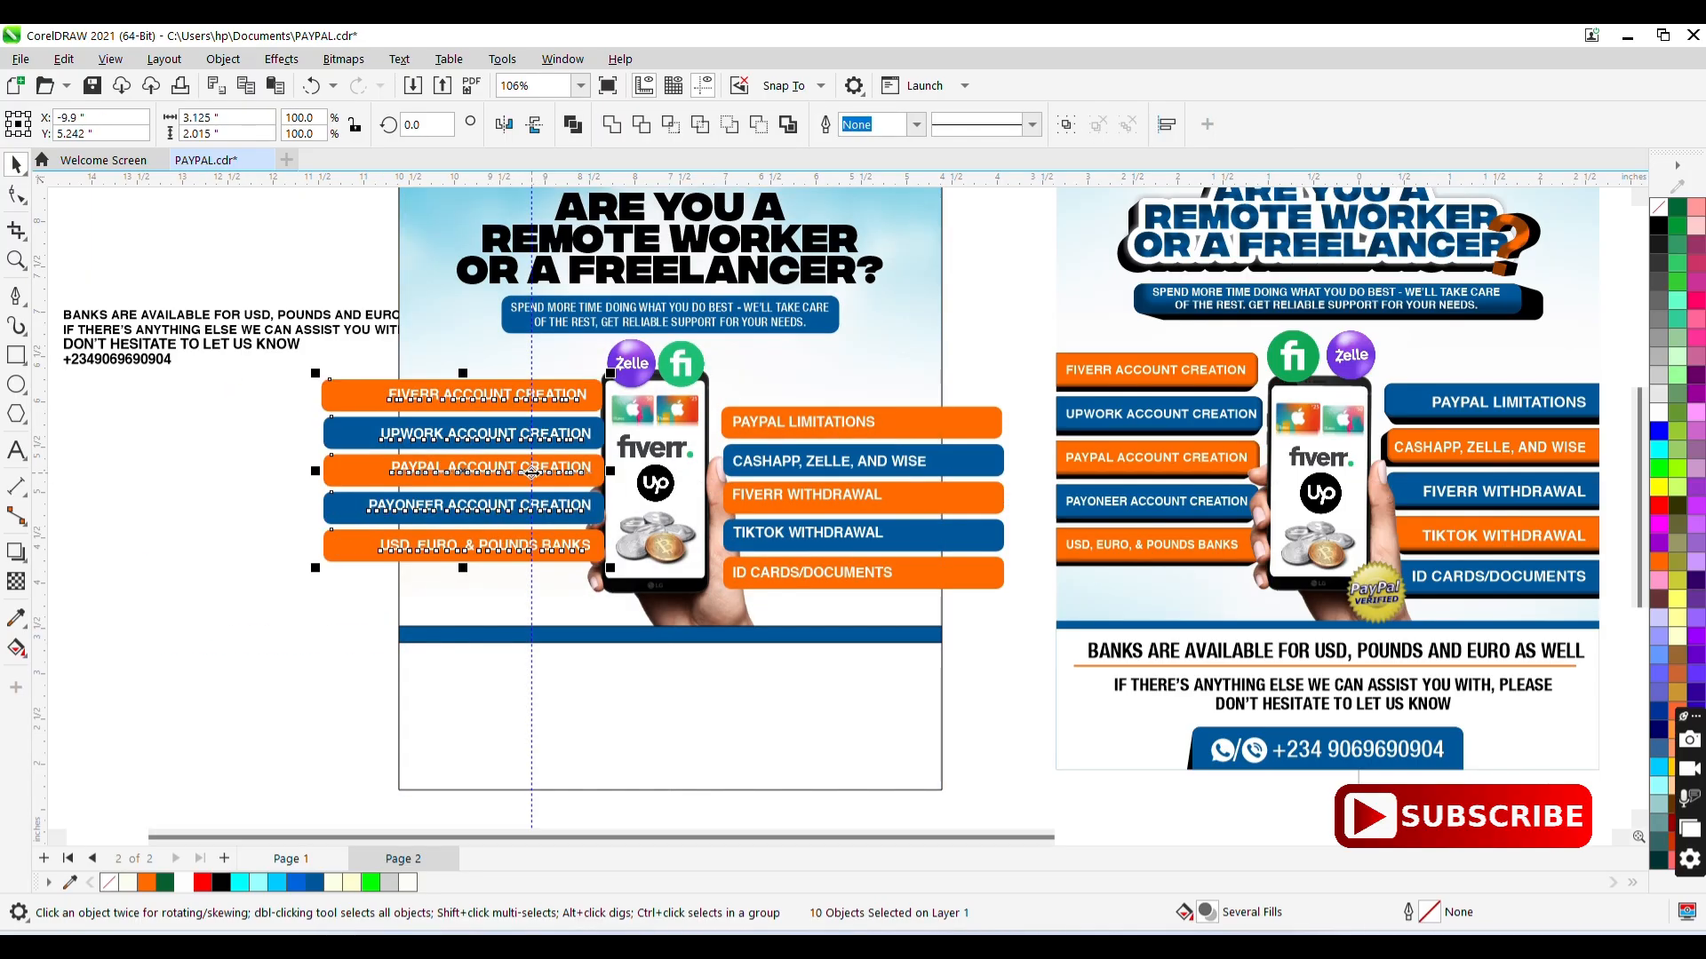
# - Place the FIVERR ACCOUNT CREATION column inside the flyer's PowerClip frame and bring the phone in front of it
pyautogui.hotkey('ctrl', 'x')
pyautogui.doubleClick(531, 472)
pyautogui.hotkey('ctrl', 'v')
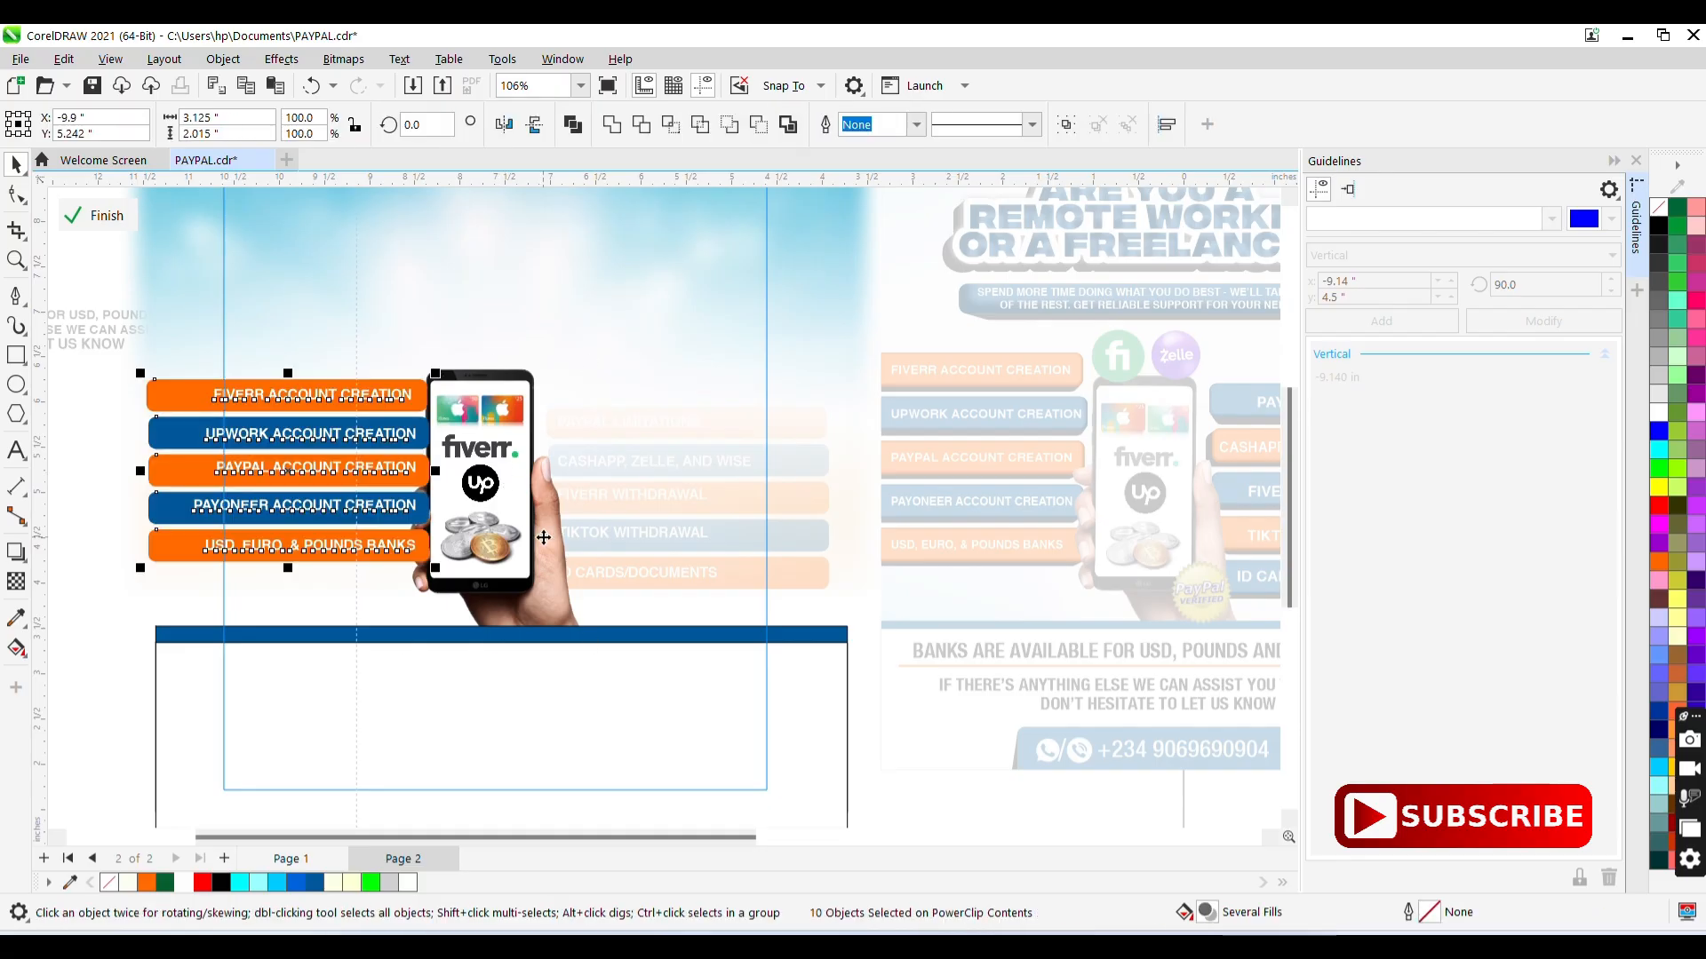
pyautogui.click(544, 538)
pyautogui.hotkey('shift', 'pageup')
pyautogui.keyDown('ctrl'); pyautogui.click(108, 623); pyautogui.keyUp('ctrl')
# - Place the PAYPAL LIMITATIONS column inside the flyer's PowerClip frame, nudge it up and bring the phone in front of it
pyautogui.moveTo(533, 649); pyautogui.dragTo(533, 648)
pyautogui.hotkey('ctrl', 'x')
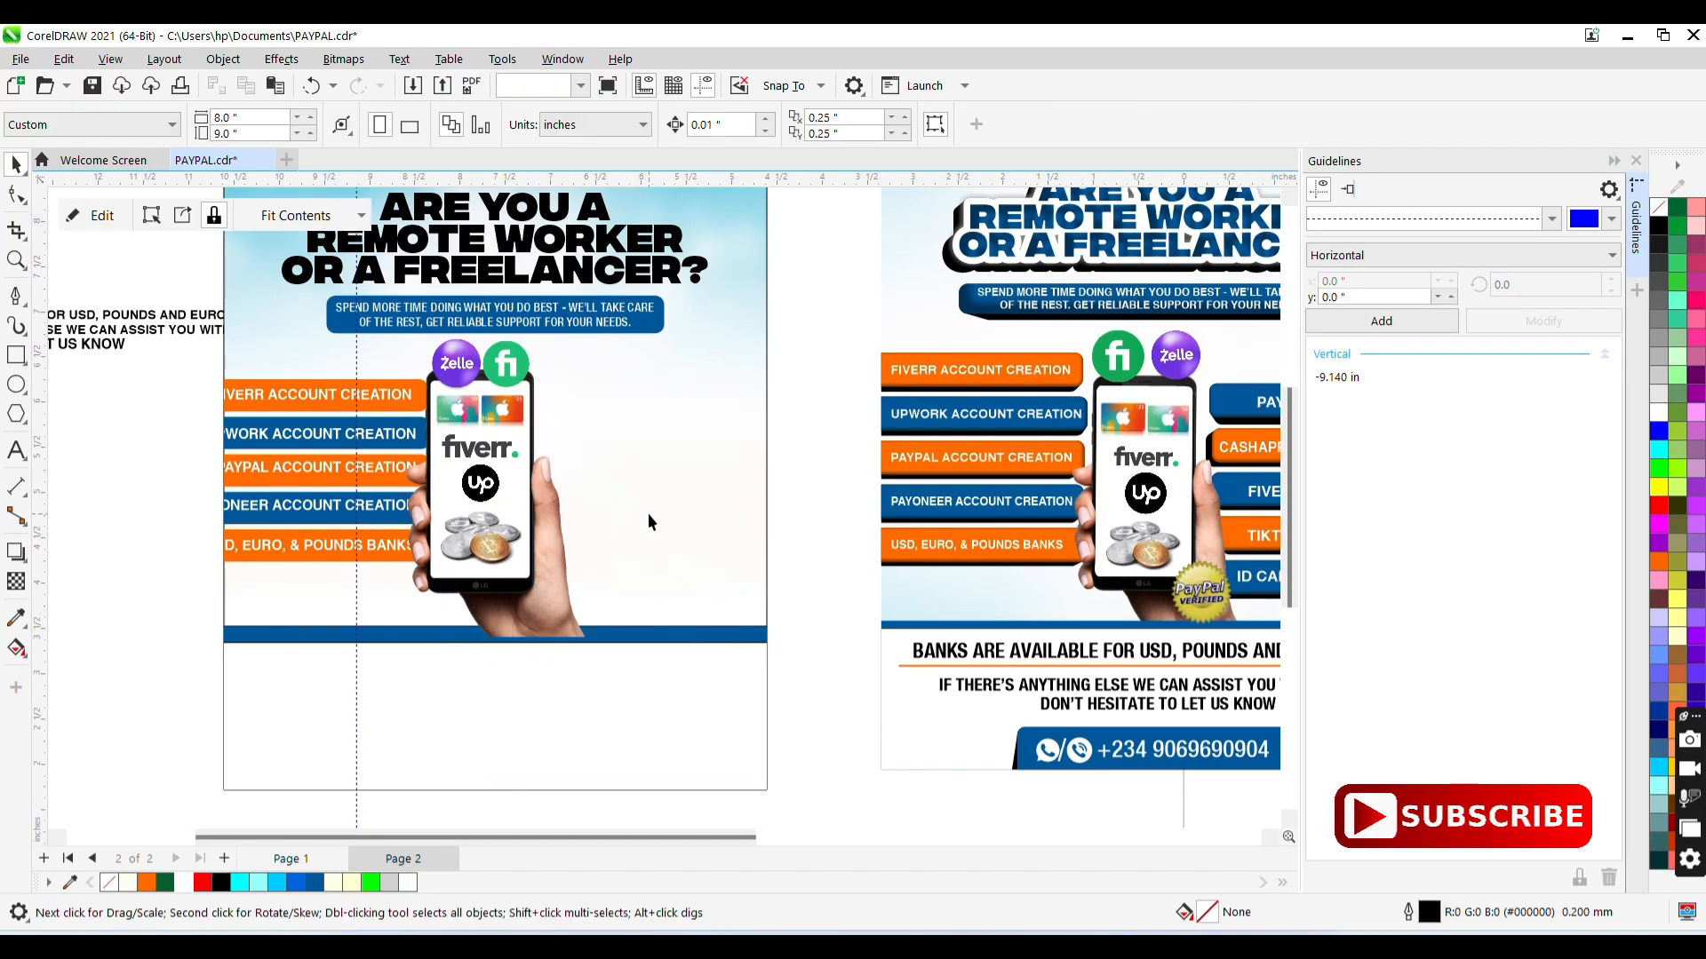
pyautogui.keyDown('ctrl'); pyautogui.click(647, 513); pyautogui.keyUp('ctrl')
pyautogui.hotkey('ctrl', 'v')
pyautogui.press('Up')
pyautogui.press('Up')
pyautogui.press('Up')
pyautogui.press('Up')
pyautogui.press('Up')
pyautogui.press('Up')
pyautogui.click(532, 558)
pyautogui.hotkey('shift', 'pageup')
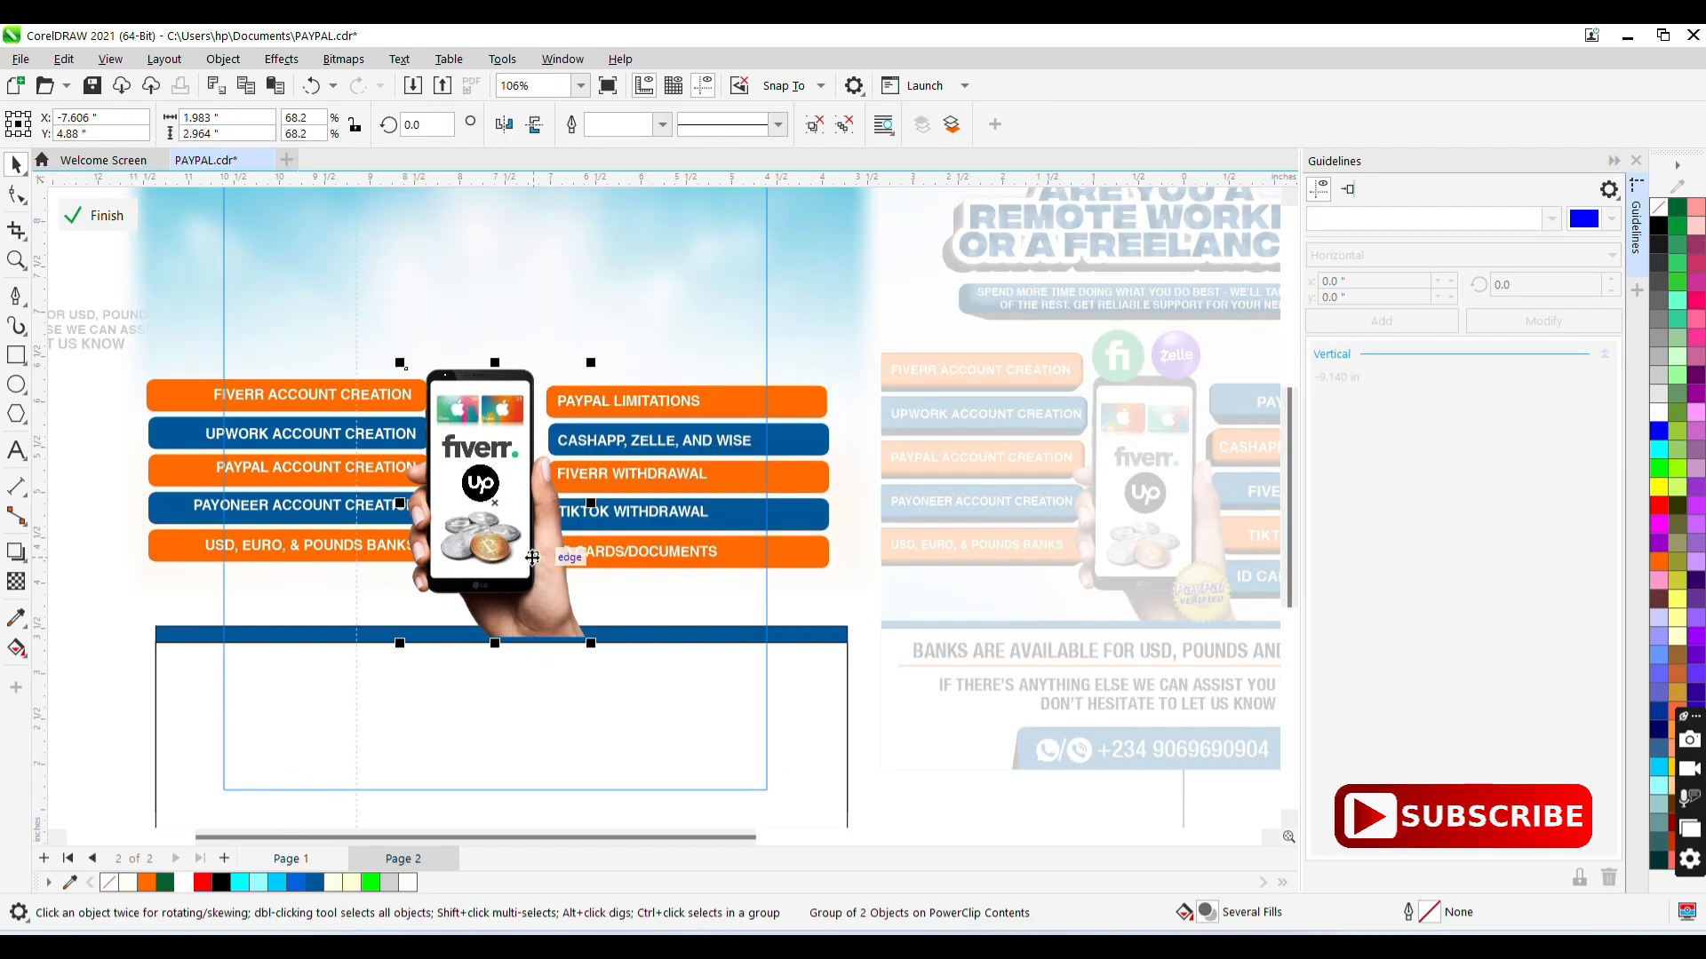
# - Nudge the phone slightly right between the two label columns
pyautogui.press('Right')
pyautogui.press('Right')
pyautogui.press('Right')
pyautogui.press('Right')
pyautogui.press('Right')
pyautogui.press('Right')
pyautogui.press('Right')
pyautogui.press('Right')
pyautogui.keyDown('ctrl'); pyautogui.click(99, 288); pyautogui.keyUp('ctrl')
# - Set the FIVERR, UPWORK and PAYPAL ACCOUNT CREATION texts to 10 pt and shift them toward the phone
pyautogui.keyDown('ctrl'); pyautogui.click(322, 399); pyautogui.keyUp('ctrl')
pyautogui.click(322, 398)
pyautogui.click(840, 125)
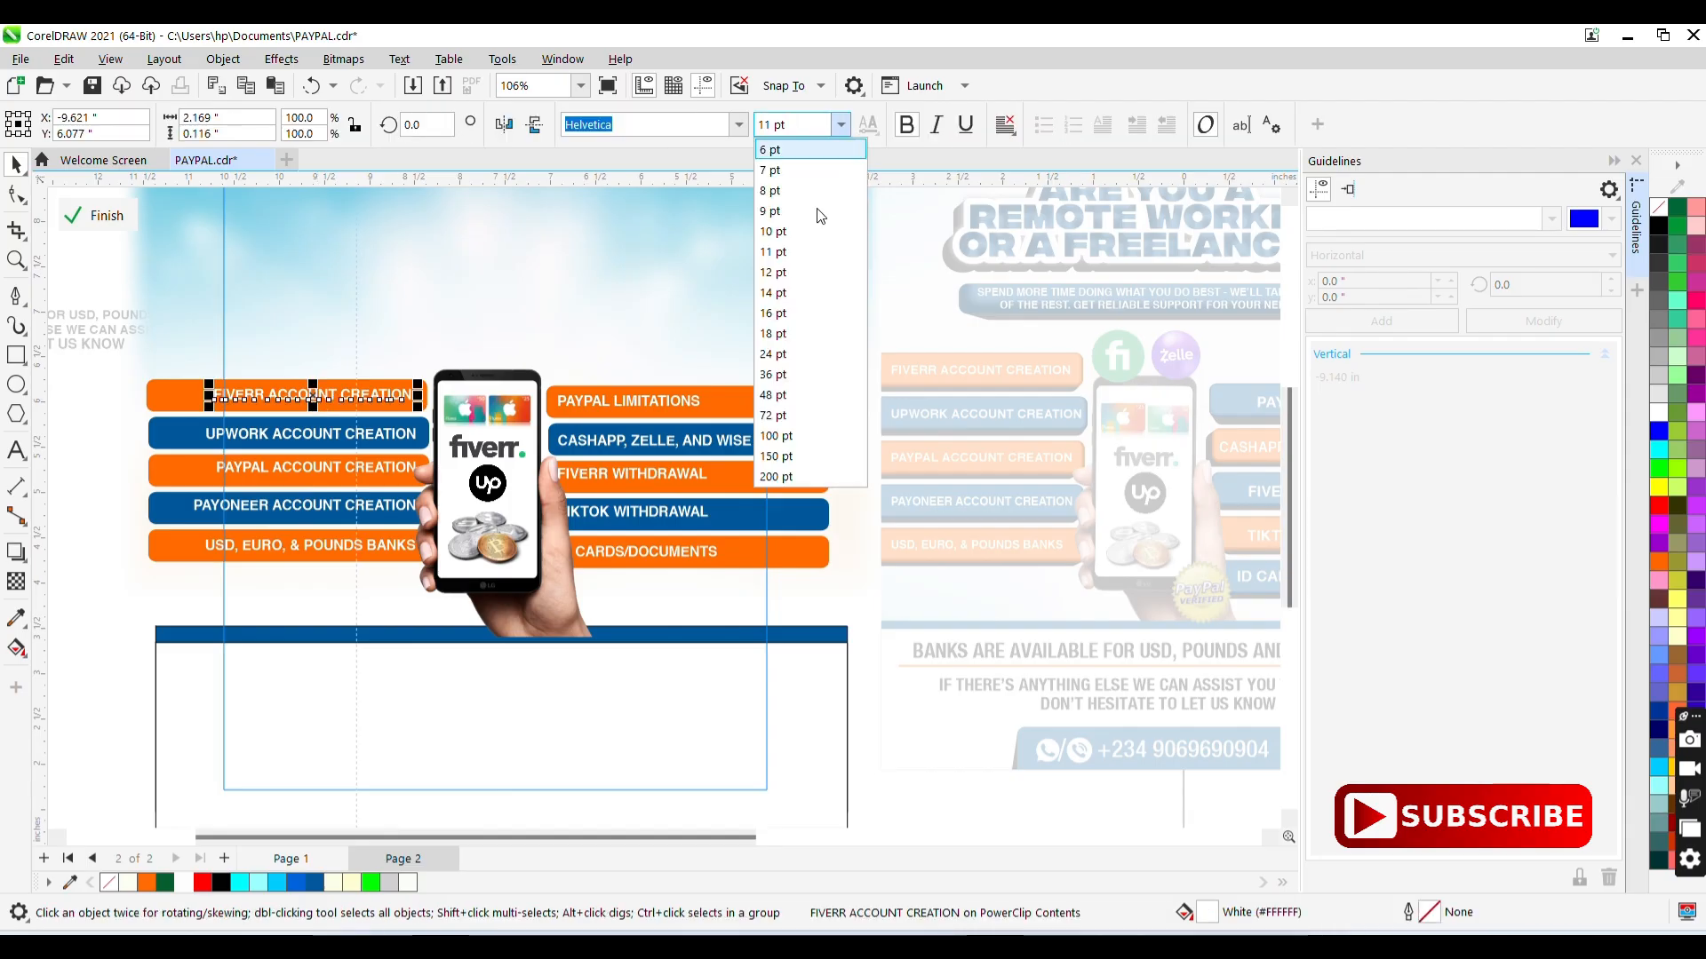
pyautogui.click(796, 231)
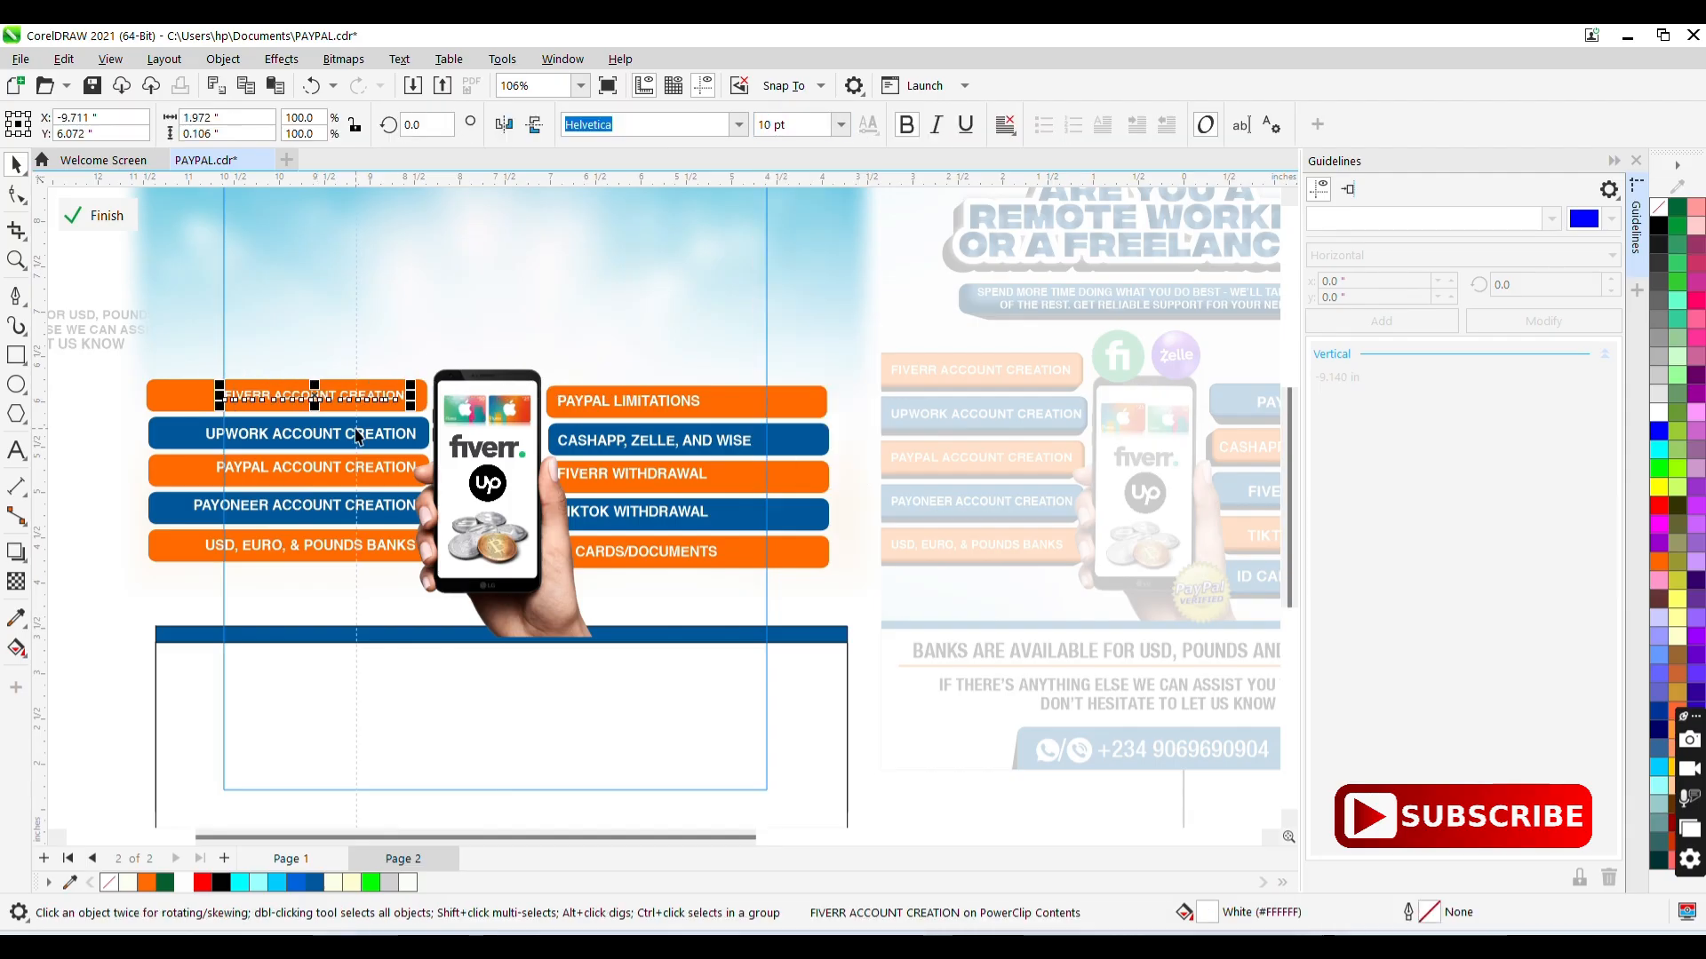
pyautogui.click(840, 125)
pyautogui.click(813, 234)
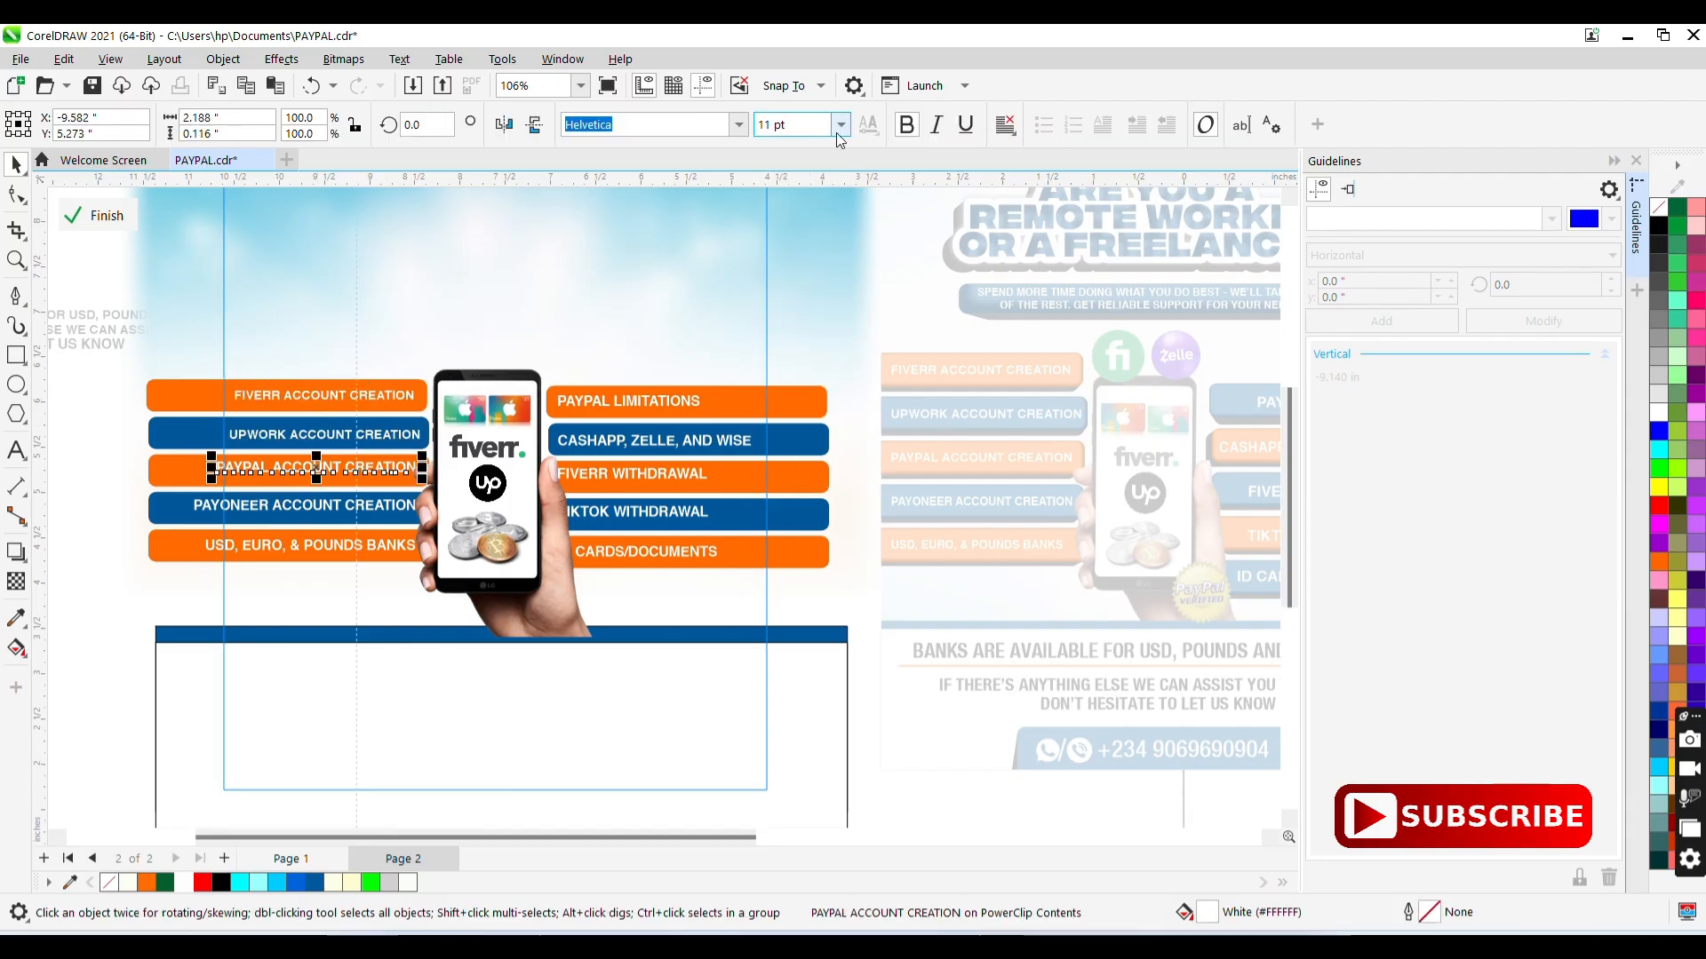
pyautogui.click(839, 129)
pyautogui.click(803, 237)
pyautogui.press('Right')
# - Set the PAYONEER ACCOUNT CREATION and USD, EURO, & POUNDS BANKS texts to 10 pt and shift them toward the phone
pyautogui.click(384, 504)
pyautogui.click(840, 126)
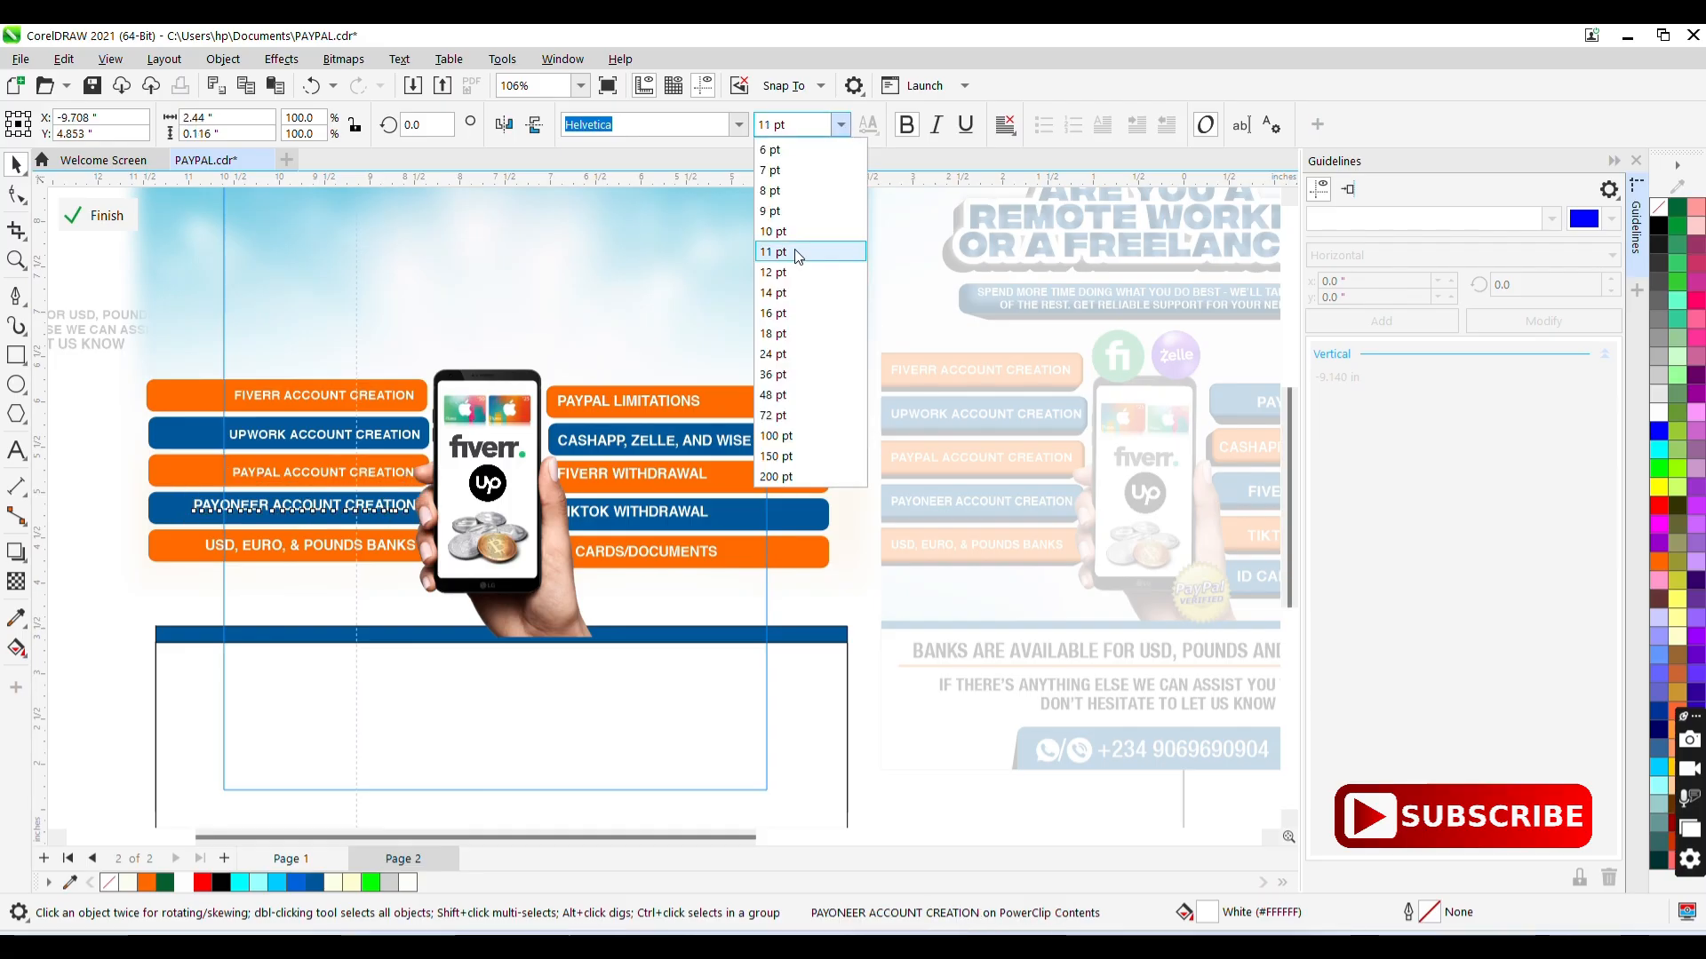
pyautogui.click(814, 227)
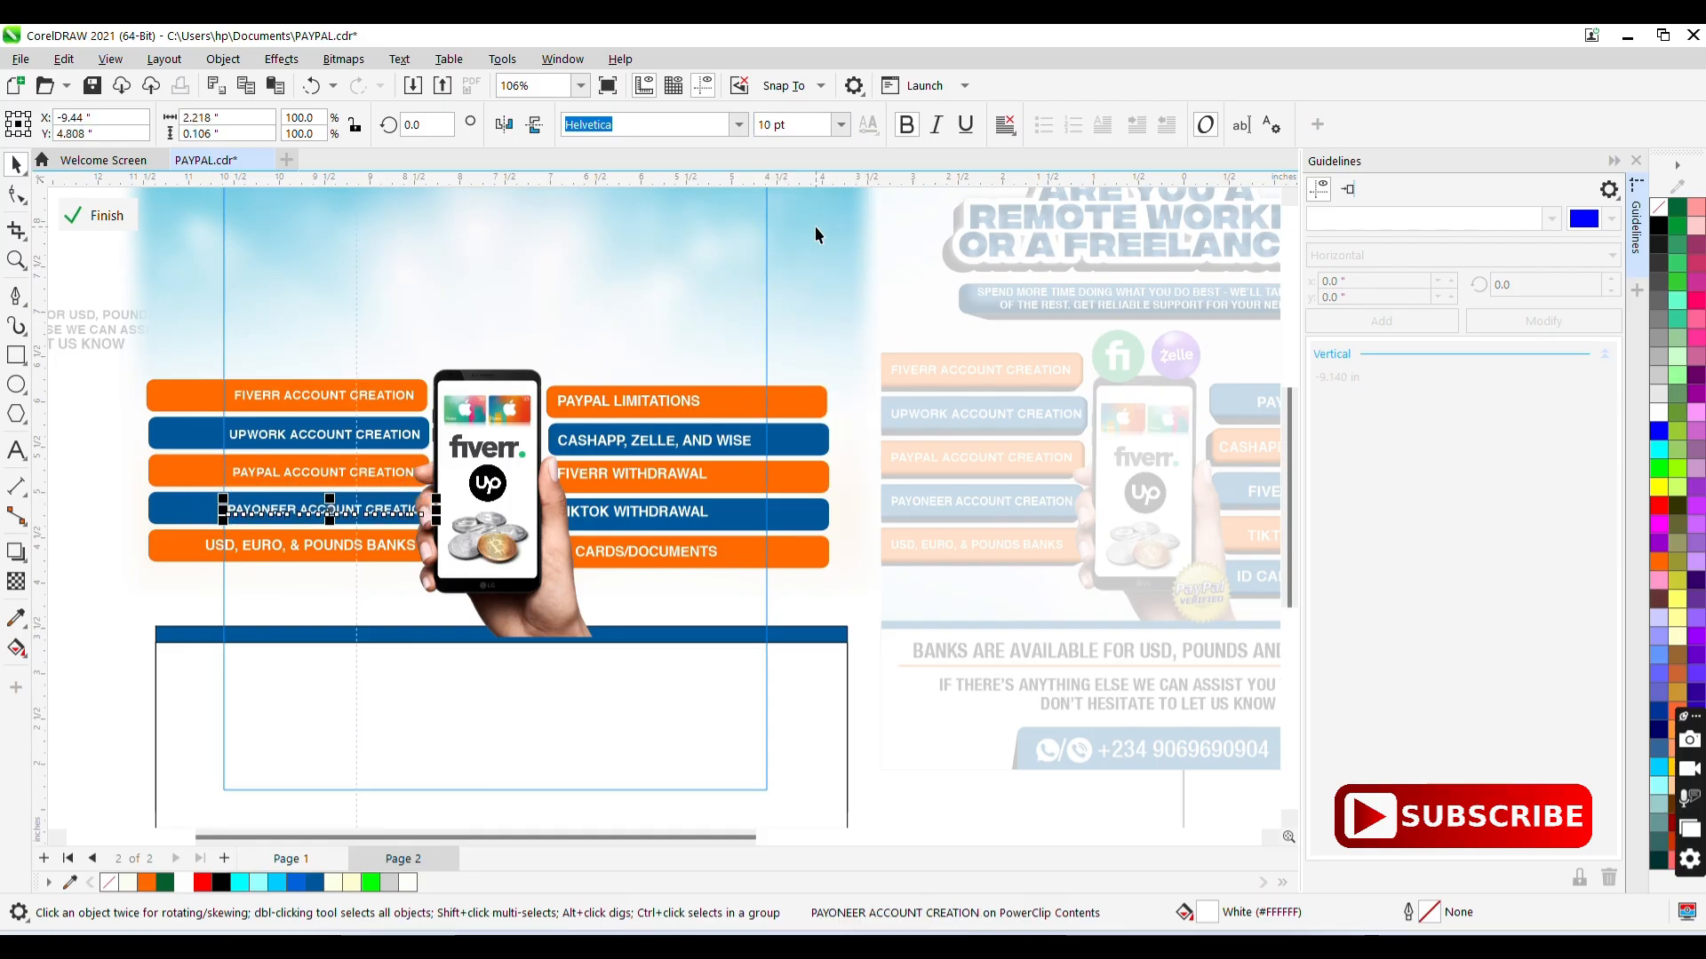
pyautogui.click(385, 544)
pyautogui.click(841, 125)
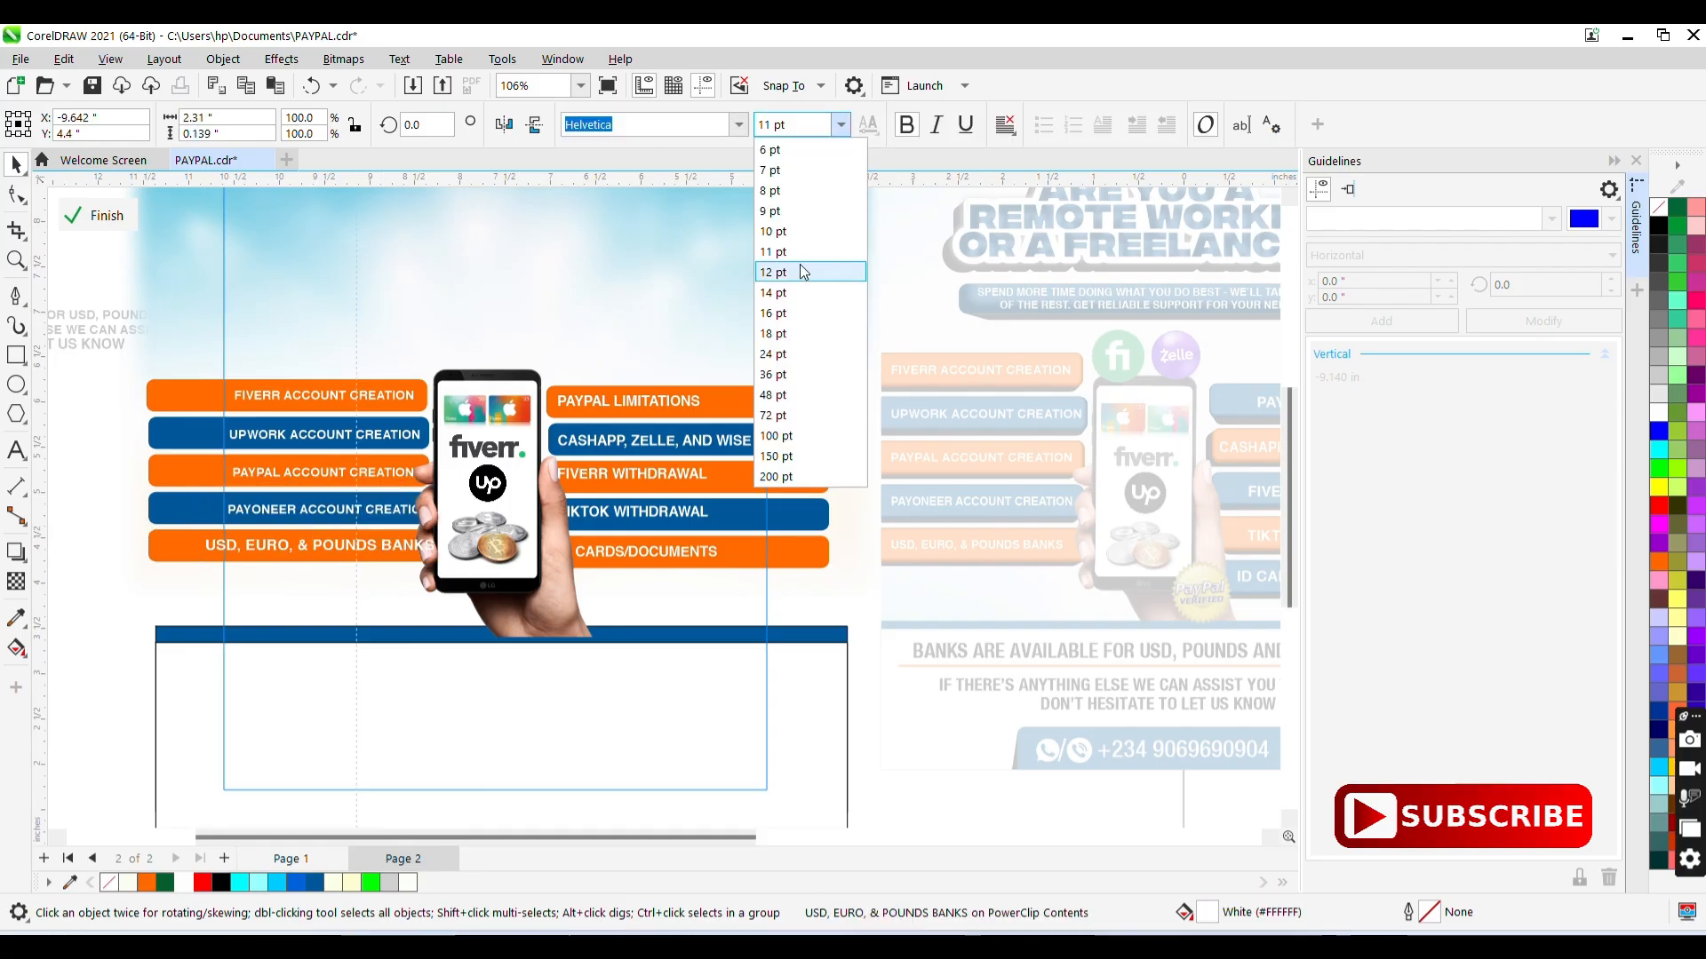
pyautogui.click(819, 227)
# - Move the phone slightly up and right, and nudge the PAYPAL LIMITATIONS column right to clear it
pyautogui.moveTo(510, 482); pyautogui.dragTo(516, 475)
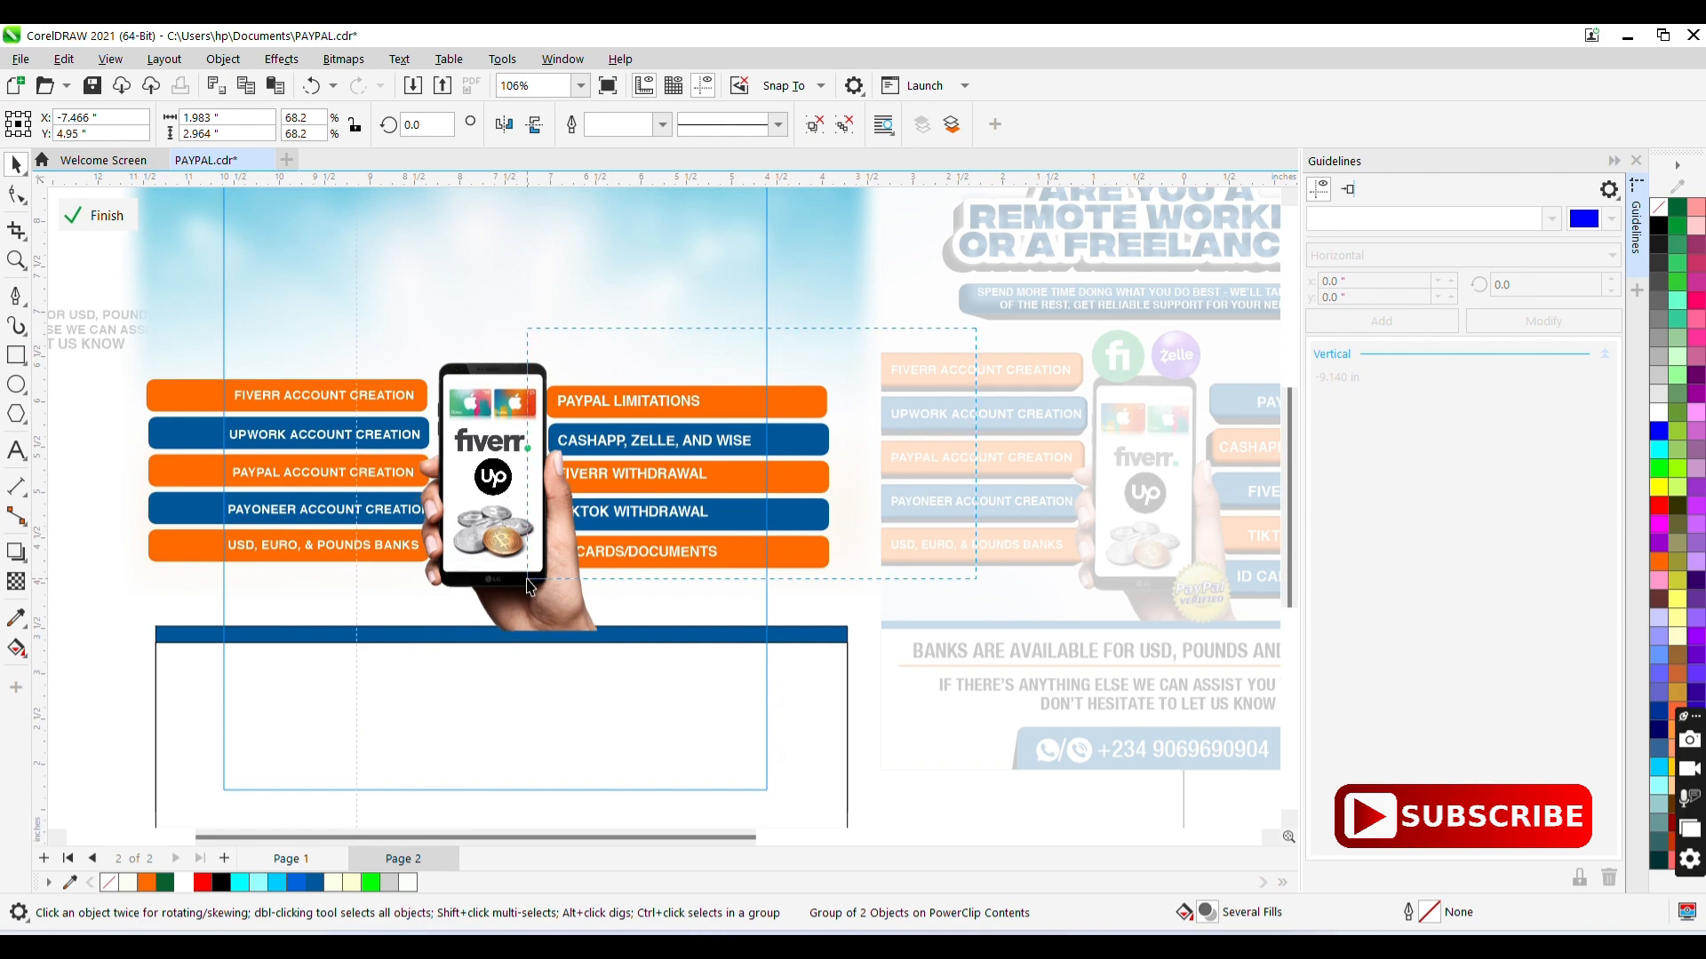
pyautogui.moveTo(530, 586); pyautogui.dragTo(529, 581)
pyautogui.press('Right')
pyautogui.press('Right')
pyautogui.press('Right')
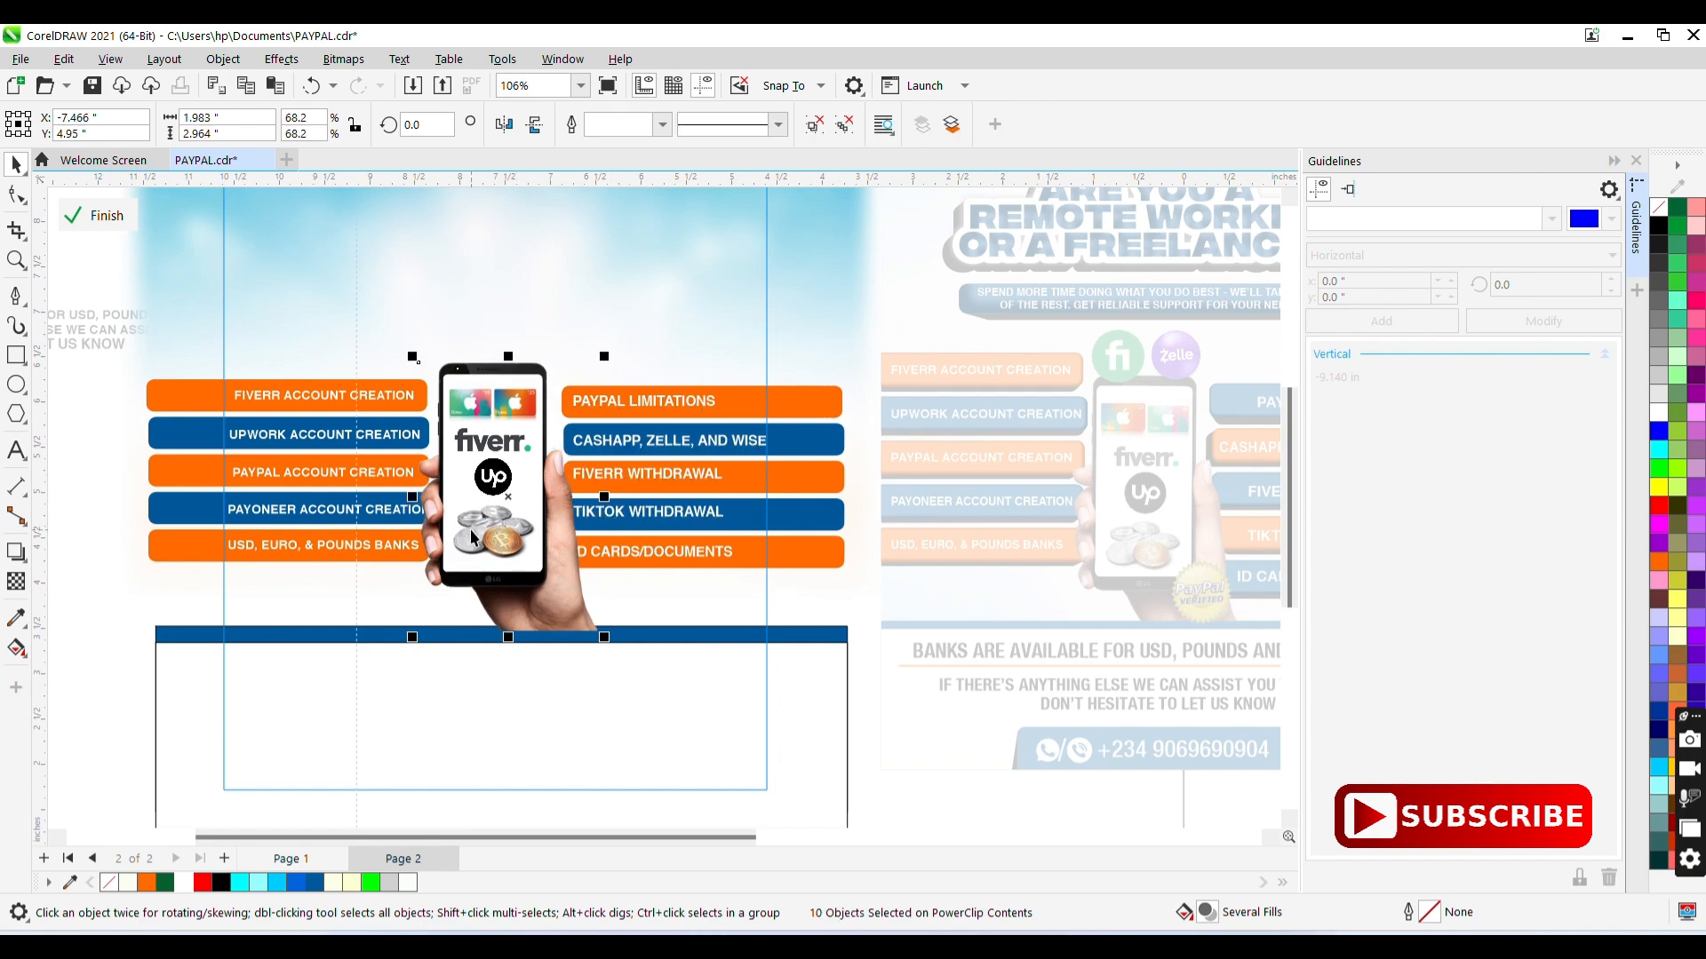
pyautogui.click(474, 536)
pyautogui.press('Right')
# - Set the CASHAPP, ZELLE, AND WISE and FIVERR WITHDRAWAL texts to 10 pt
pyautogui.click(684, 441)
pyautogui.click(841, 124)
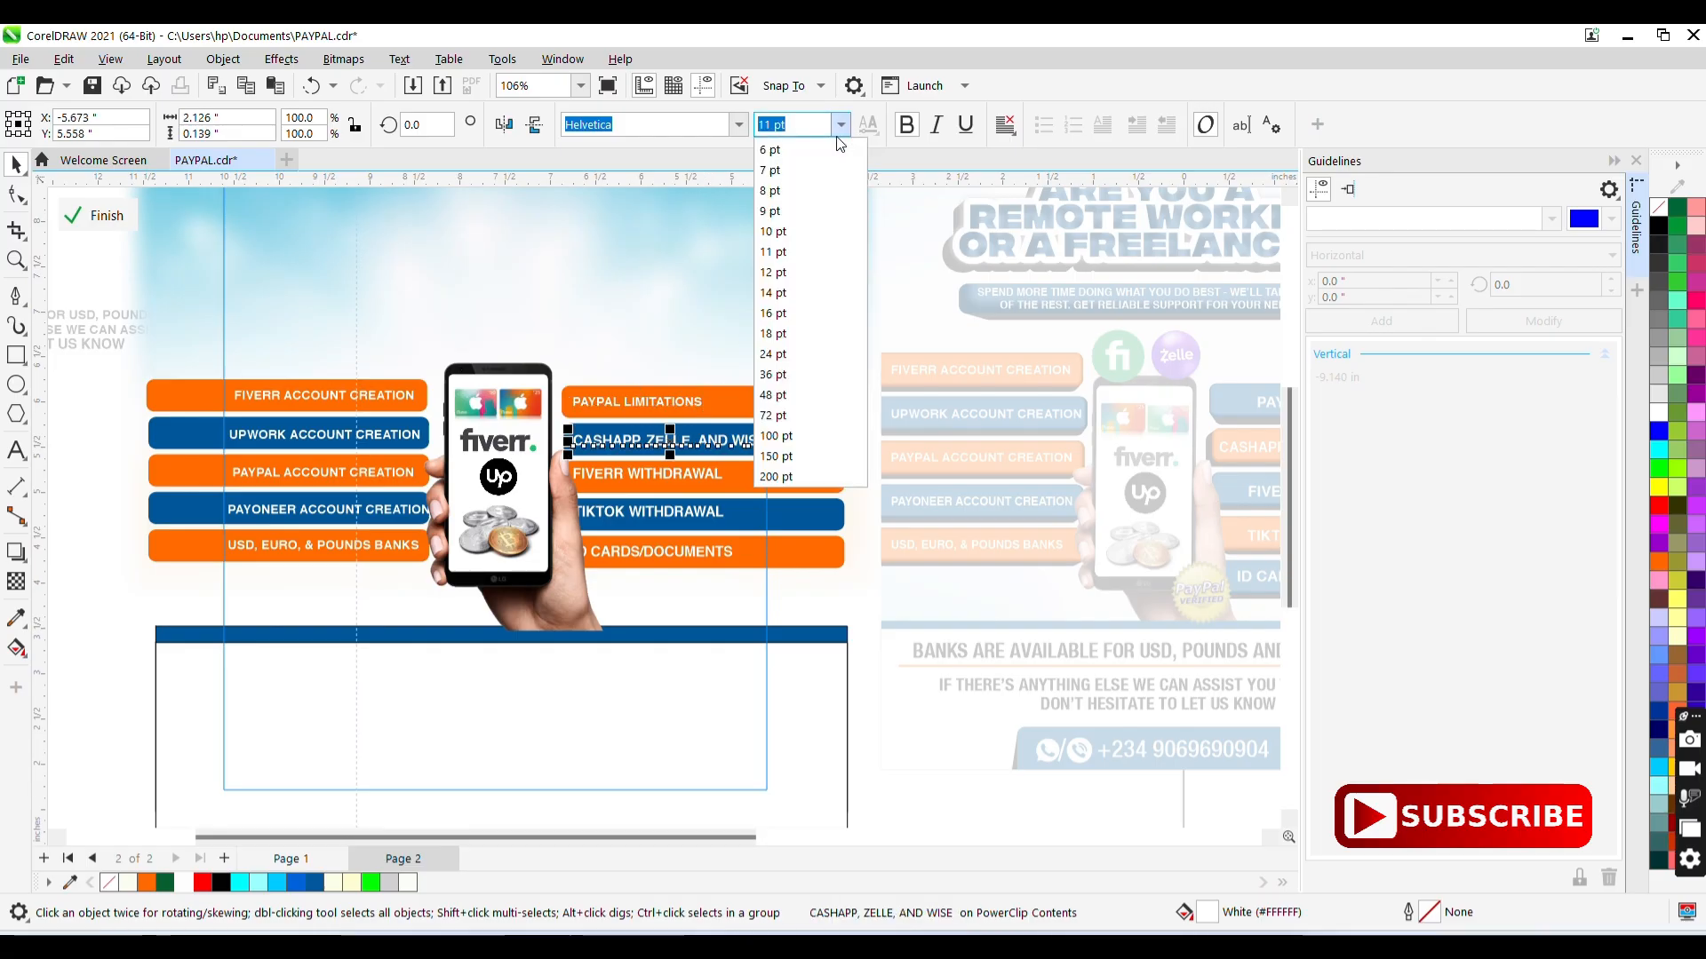
pyautogui.click(806, 232)
pyautogui.click(653, 474)
pyautogui.click(840, 124)
pyautogui.click(834, 251)
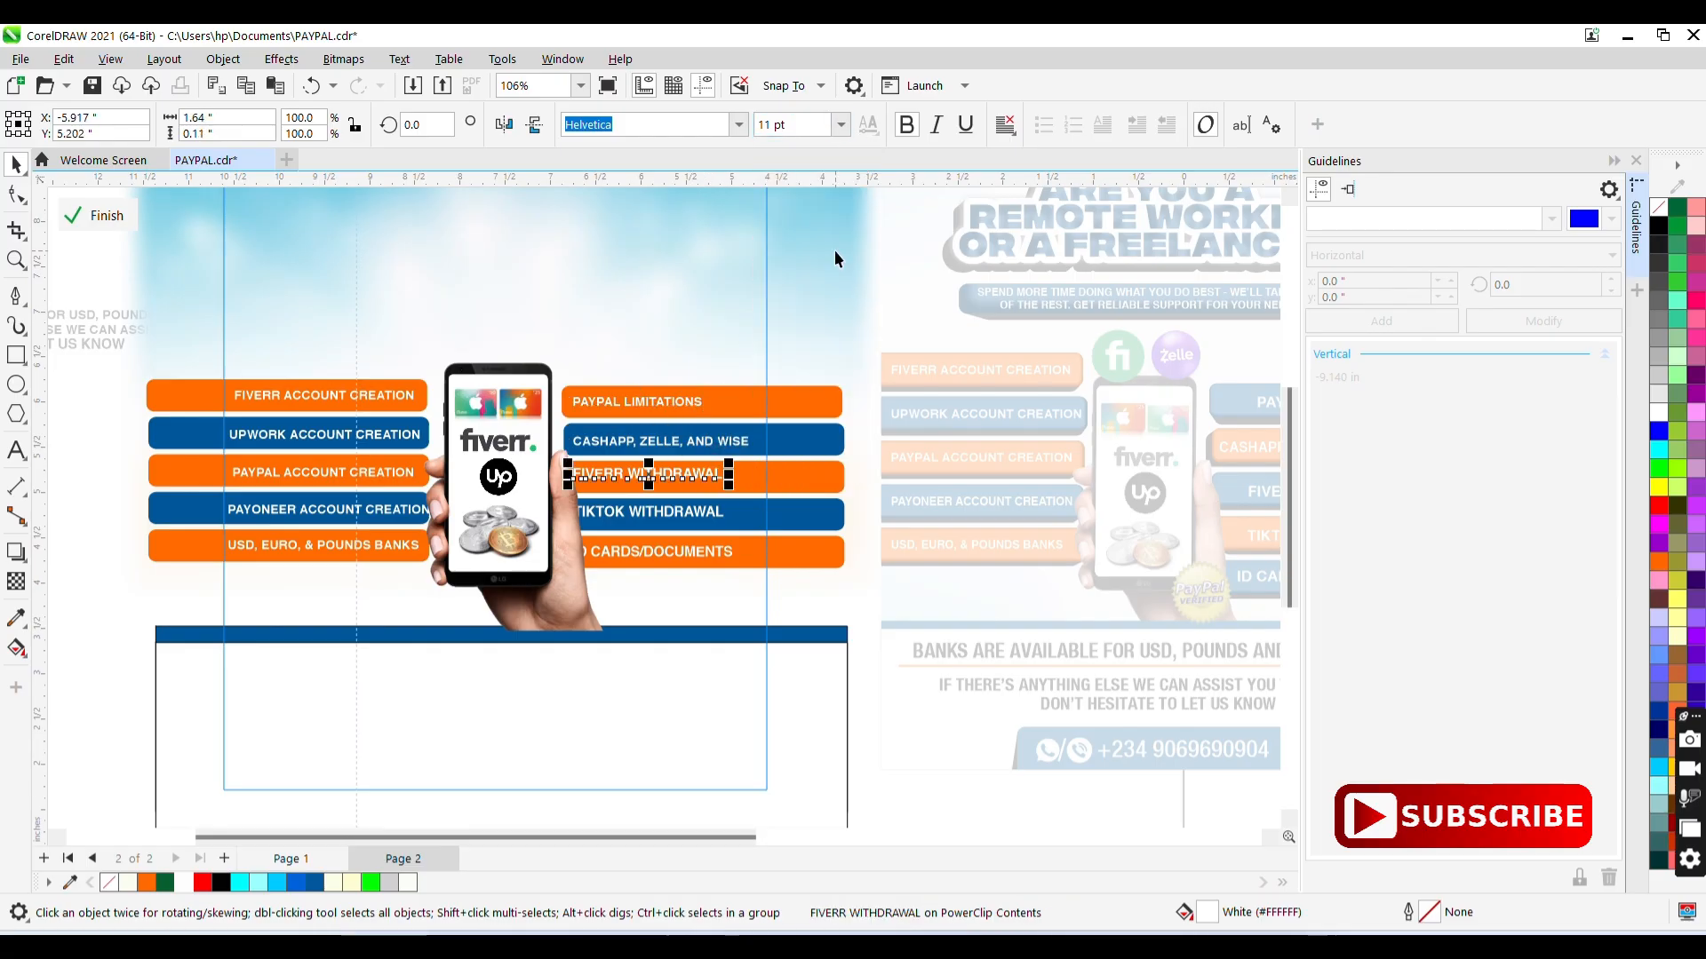
pyautogui.click(840, 124)
pyautogui.click(824, 231)
# - Set the TIKTOK WITHDRAWAL and ID CARDS/DOCUMENTS texts to 10 pt and nudge the column's five texts right
pyautogui.click(657, 511)
pyautogui.click(841, 124)
pyautogui.click(826, 232)
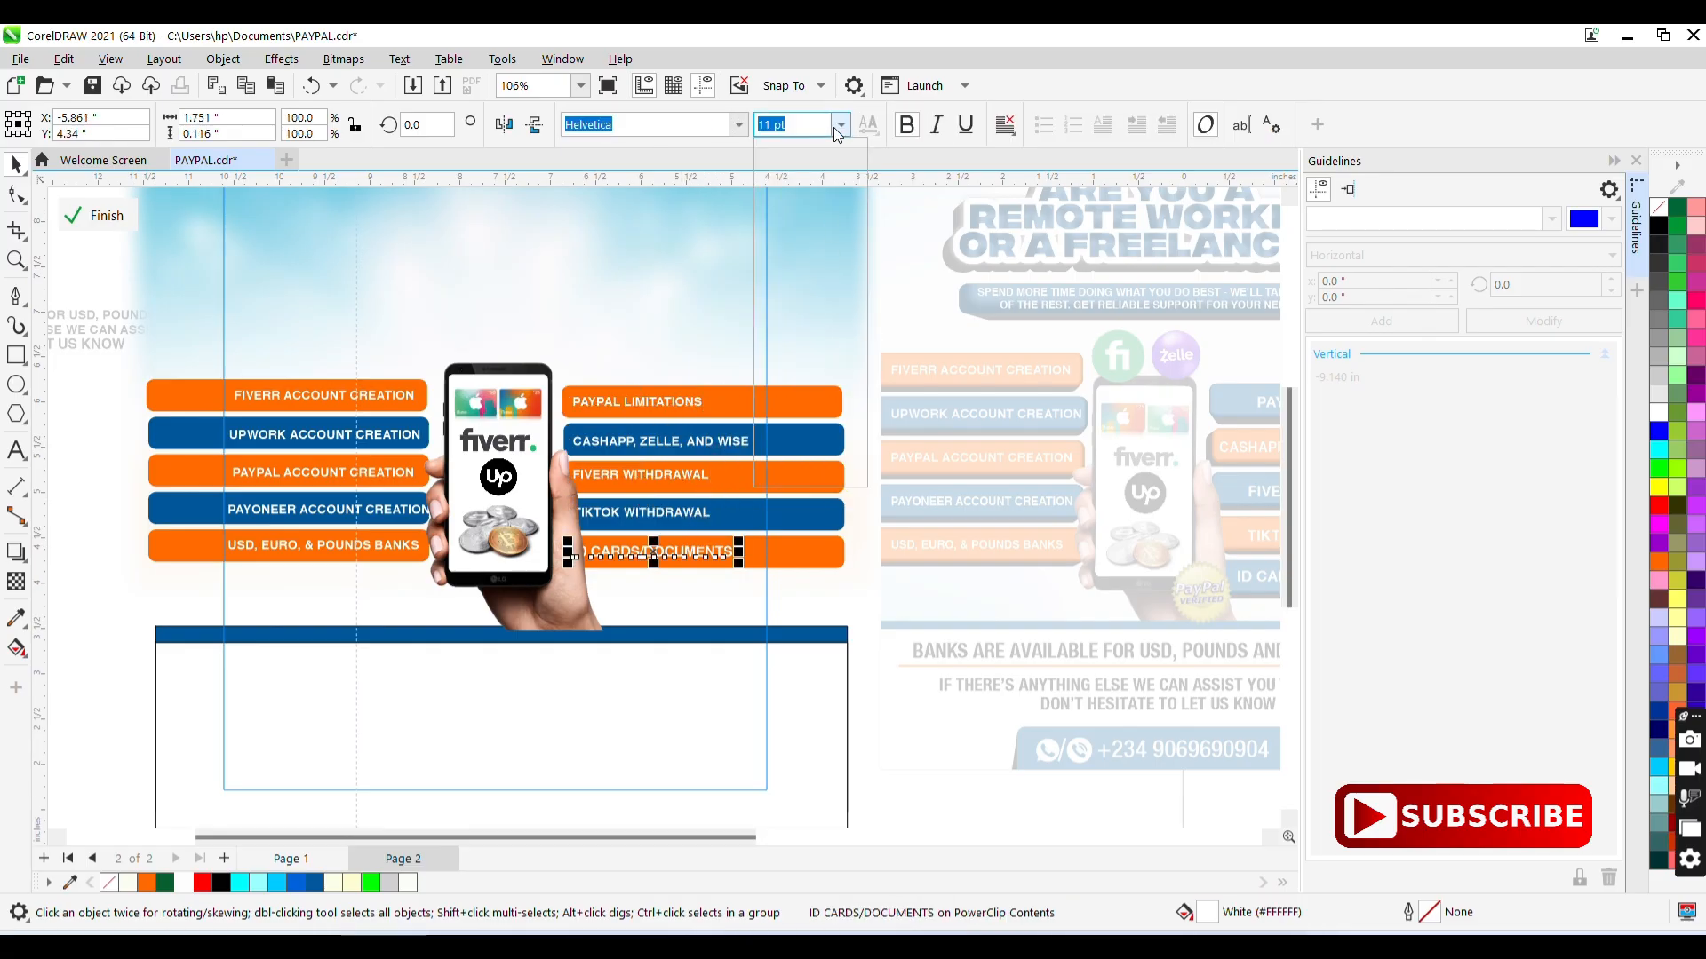
pyautogui.click(826, 232)
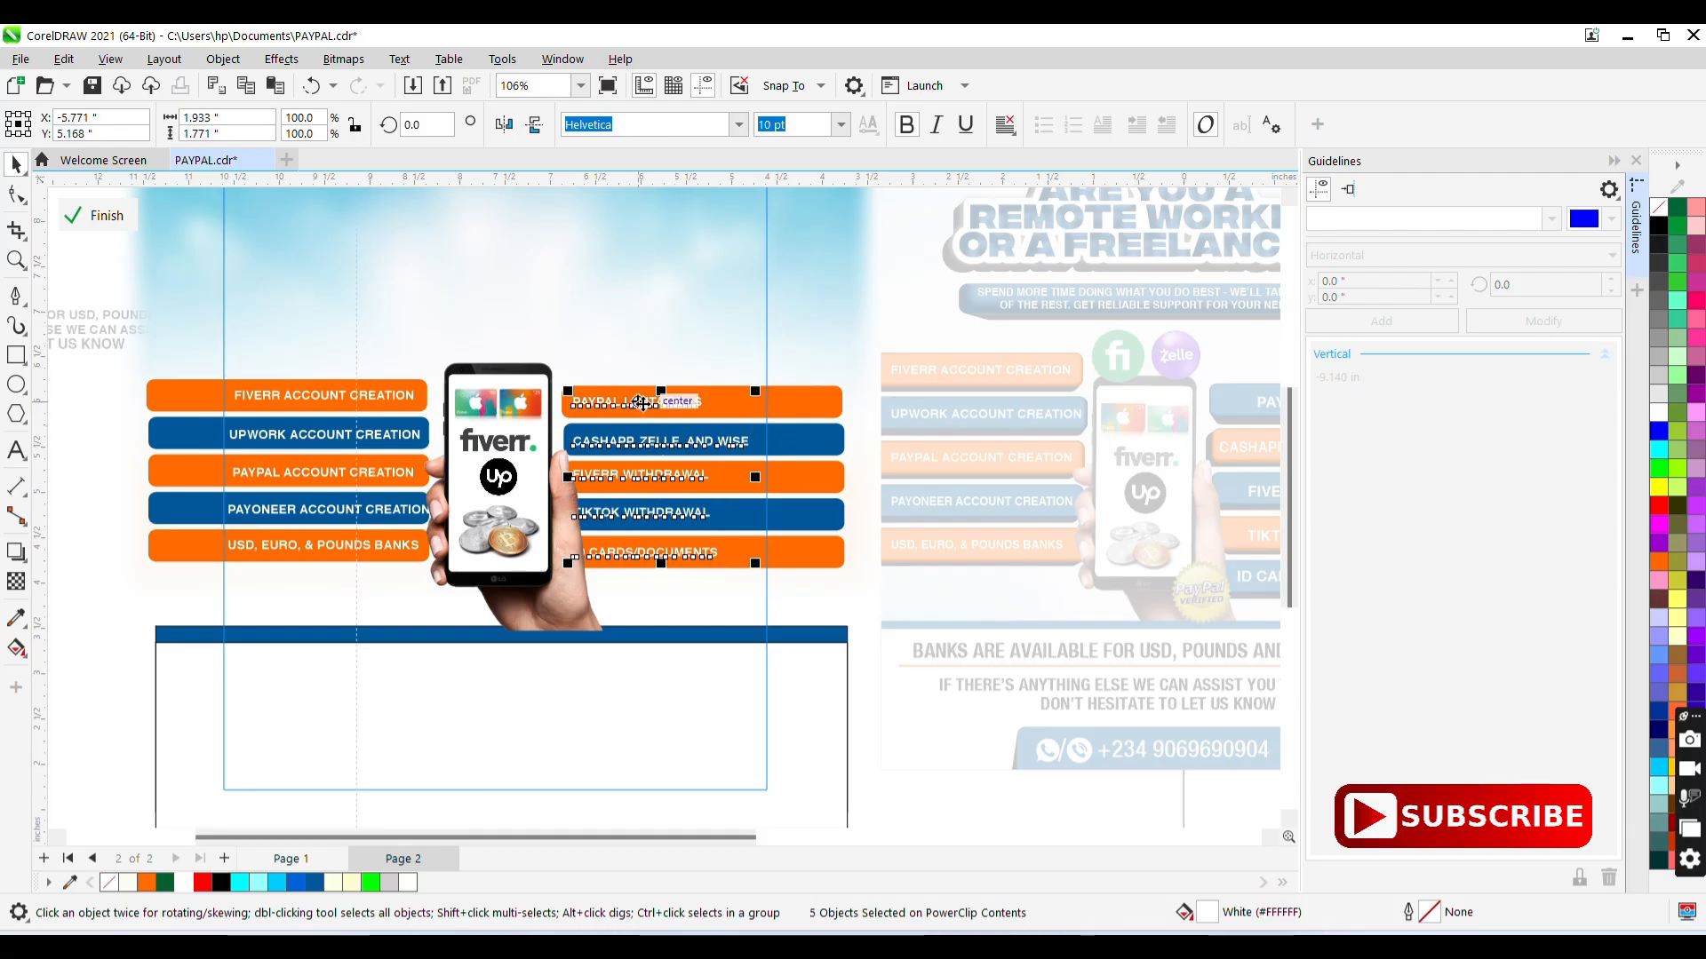
pyautogui.click(602, 682)
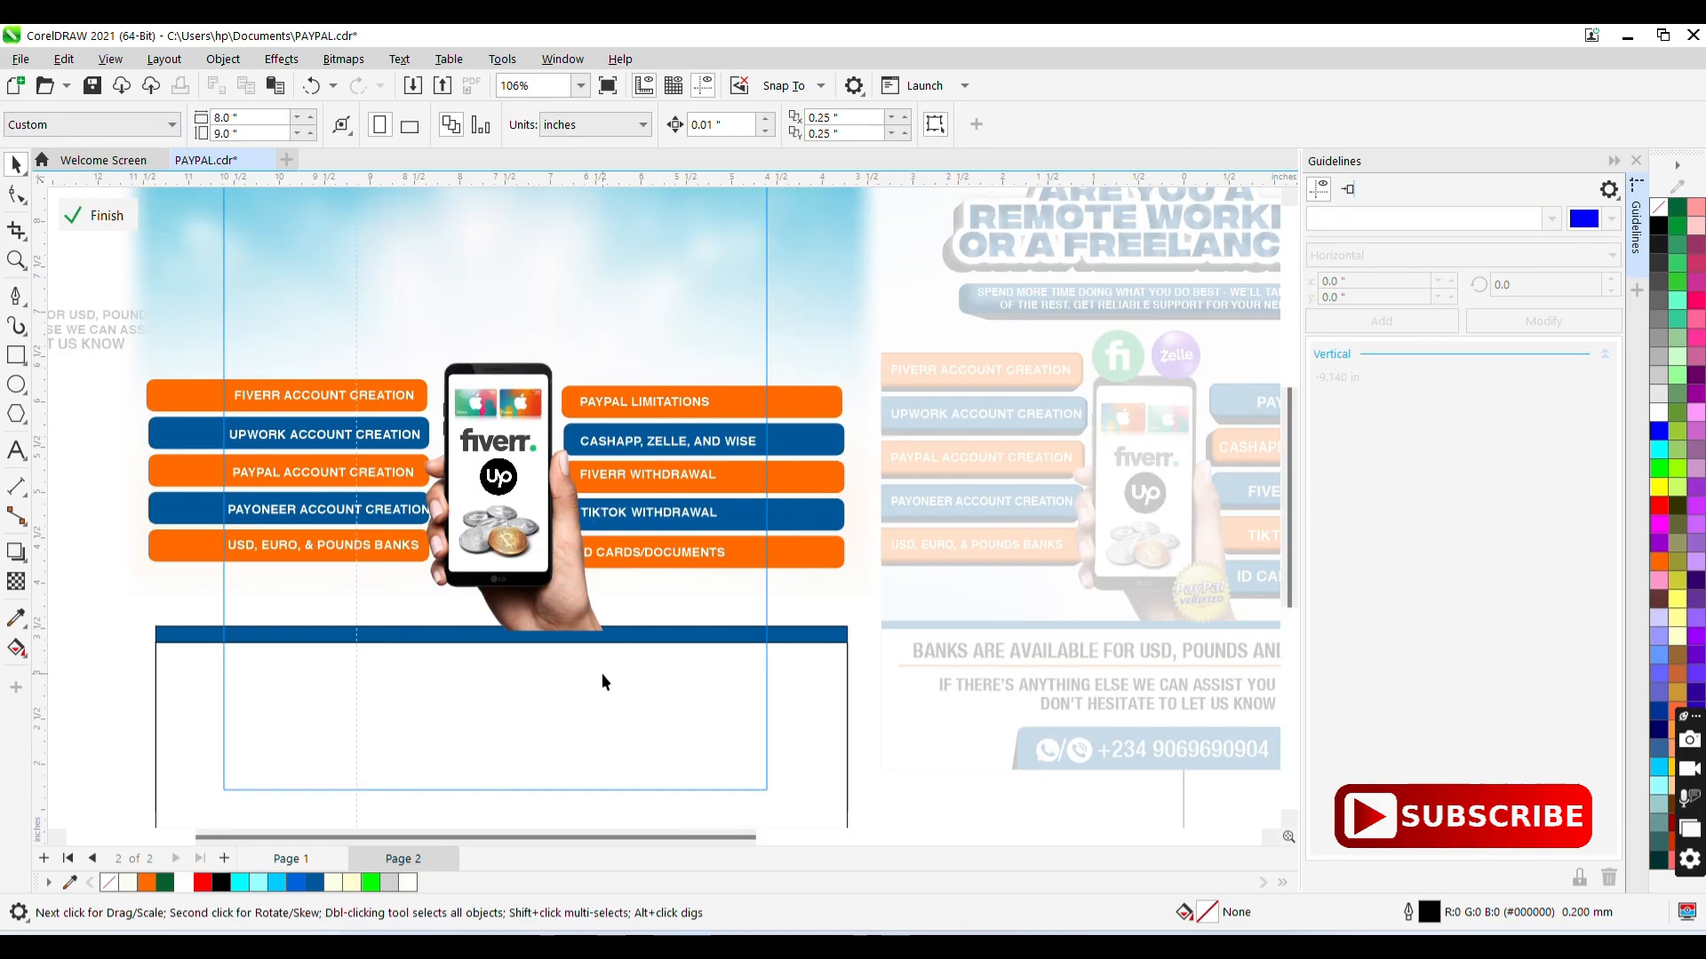
# - Finish editing the PowerClip contents and nudge the Zelle and fi logos right over the phone
pyautogui.click(607, 669)
pyautogui.press('F3')
pyautogui.keyDown('ctrl'); pyautogui.click(307, 608); pyautogui.keyUp('ctrl')
pyautogui.click(733, 417)
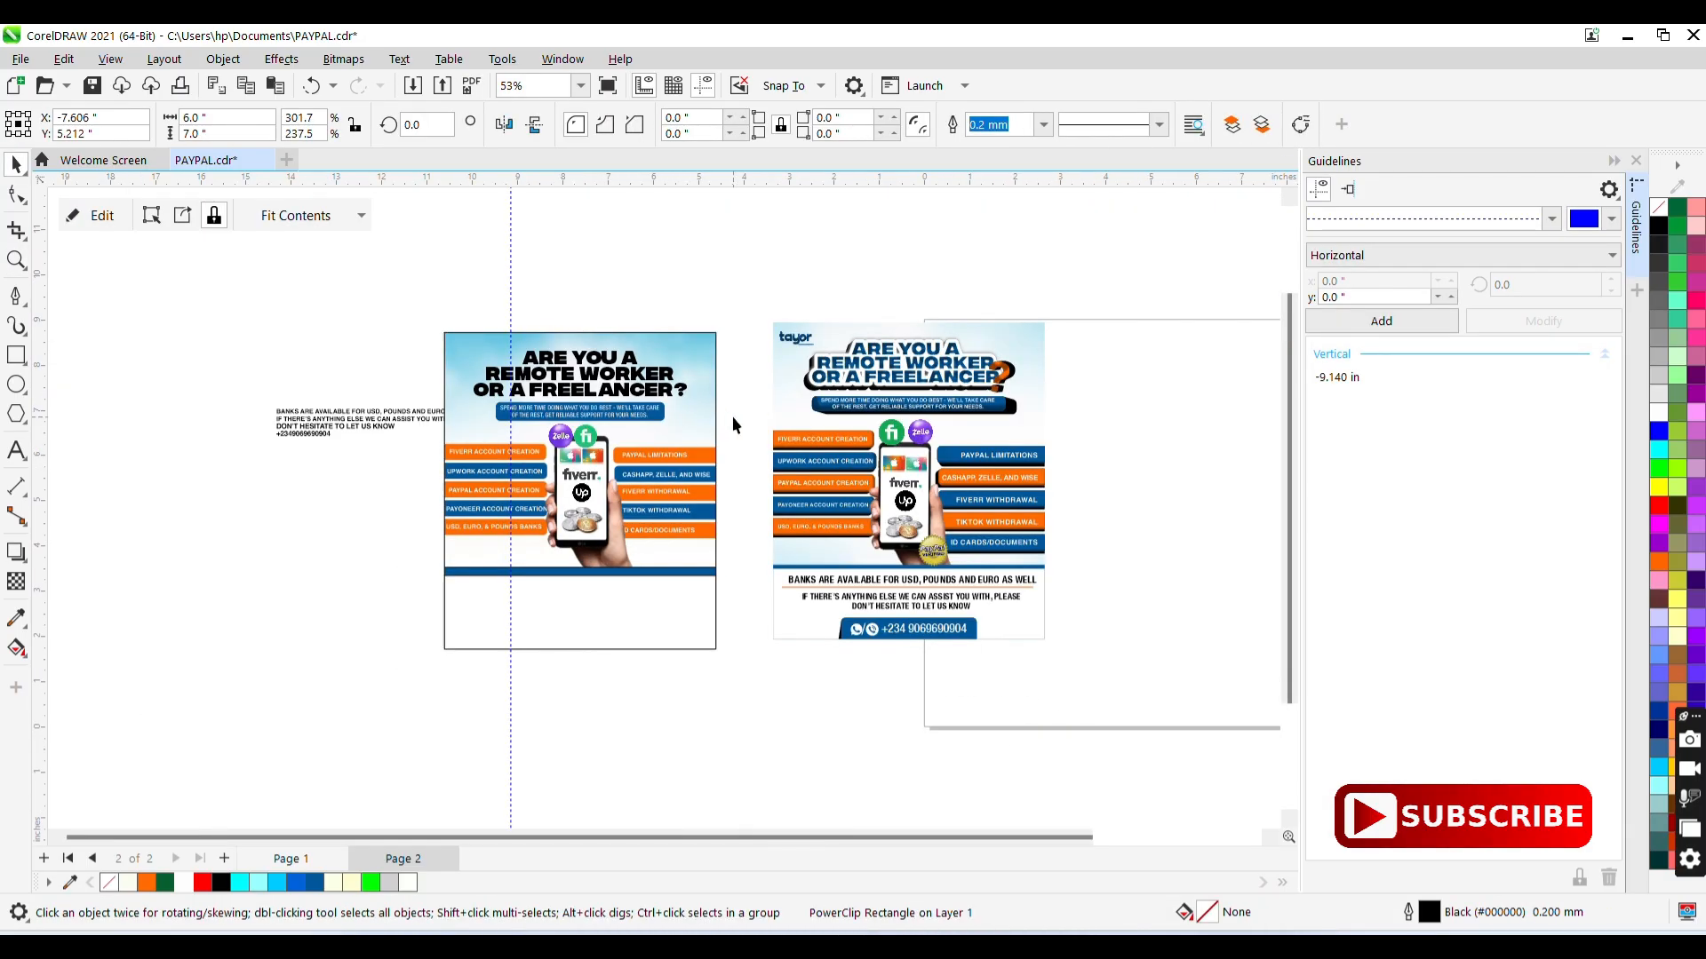
pyautogui.click(587, 437)
pyautogui.press('Right')
pyautogui.press('F2')
pyautogui.click(584, 513)
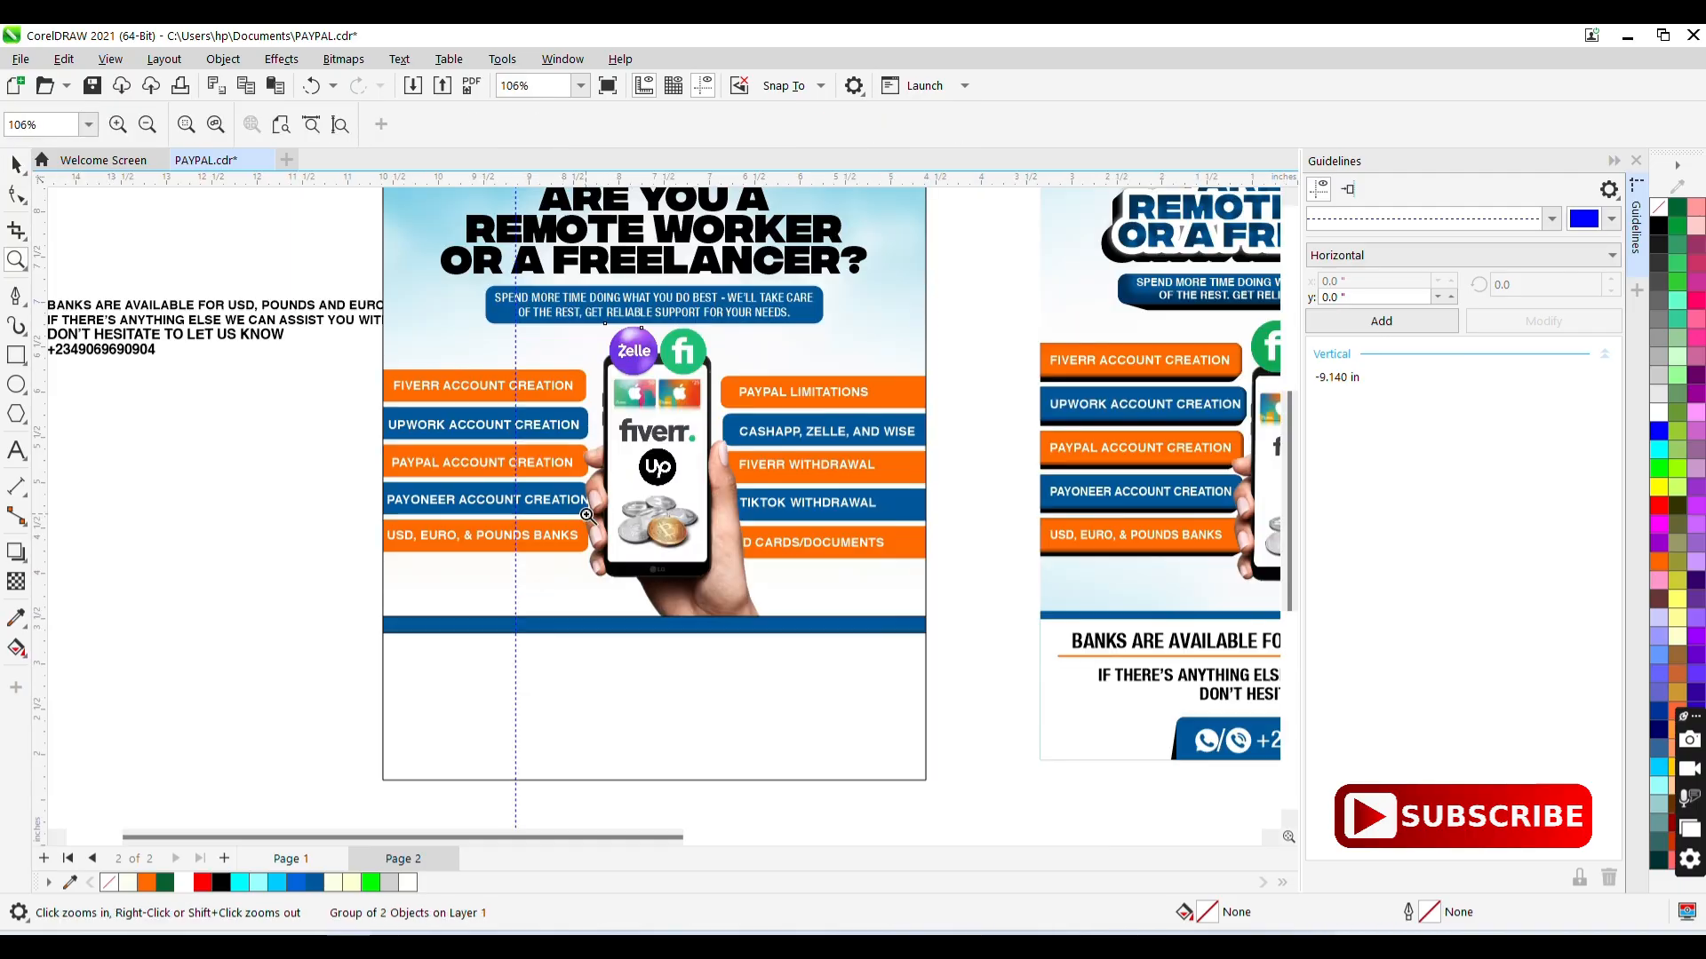
# - Move the BANKS ARE AVAILABLE line below the blue bar and set it in Helvetica Ultra Compressed at 24 pt
pyautogui.moveTo(176, 307); pyautogui.dragTo(597, 667)
pyautogui.click(738, 125)
pyautogui.moveTo(800, 366)
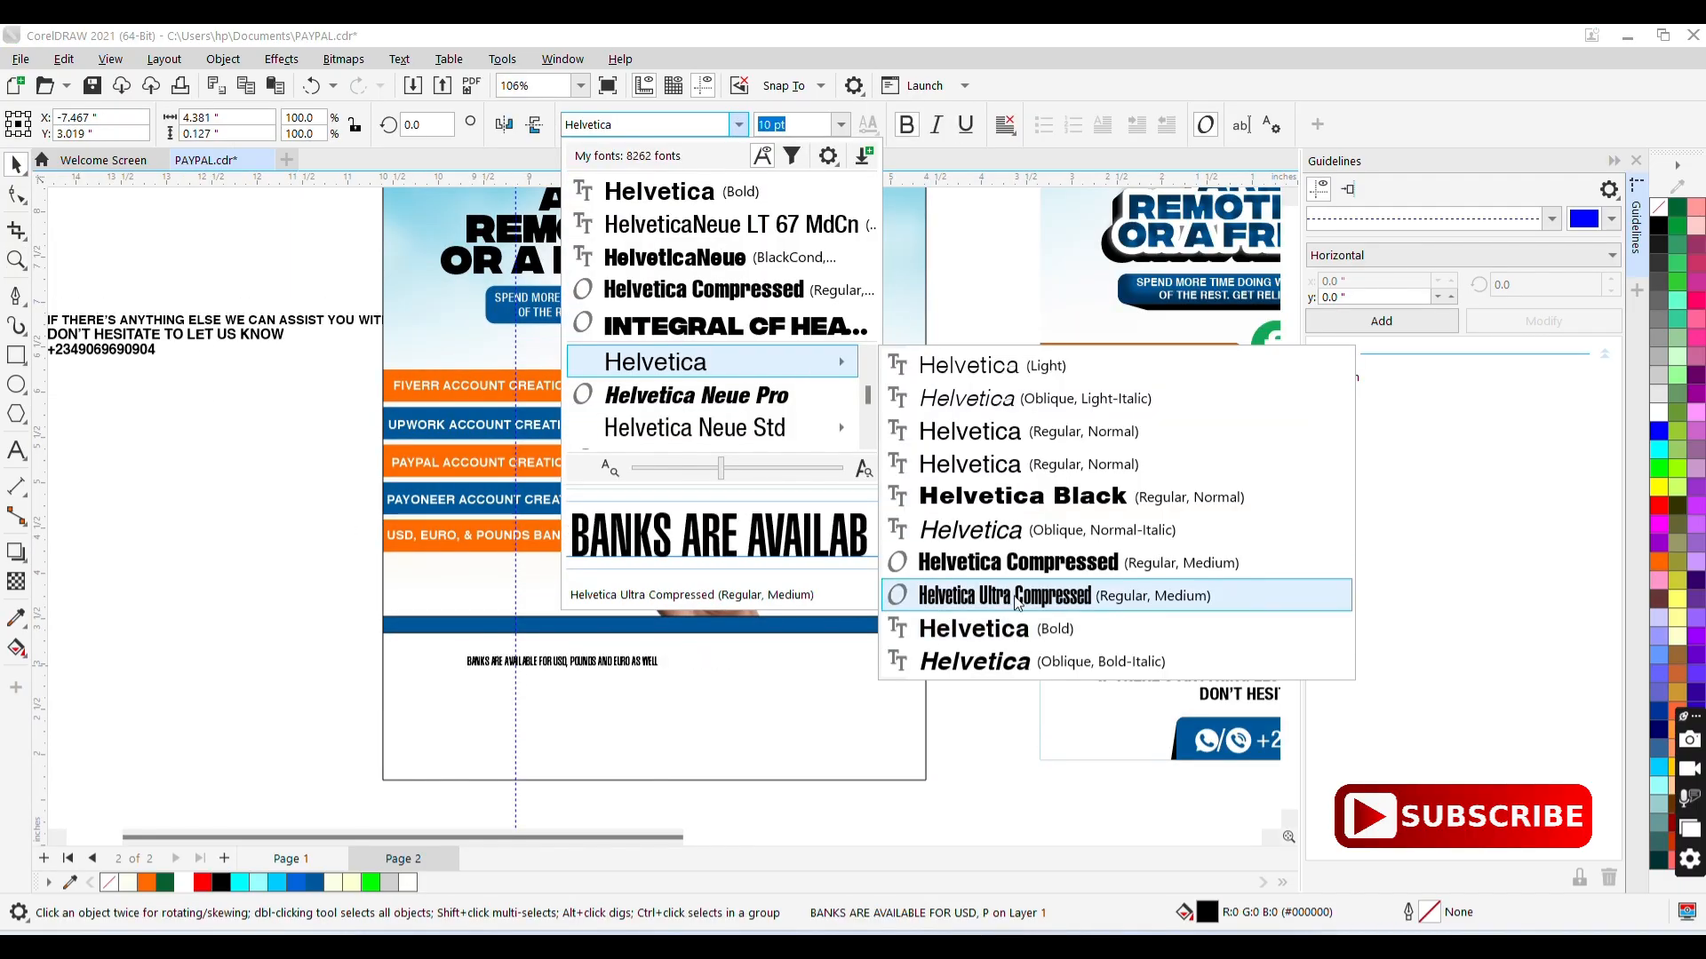
pyautogui.click(1021, 594)
pyautogui.click(841, 125)
pyautogui.click(773, 353)
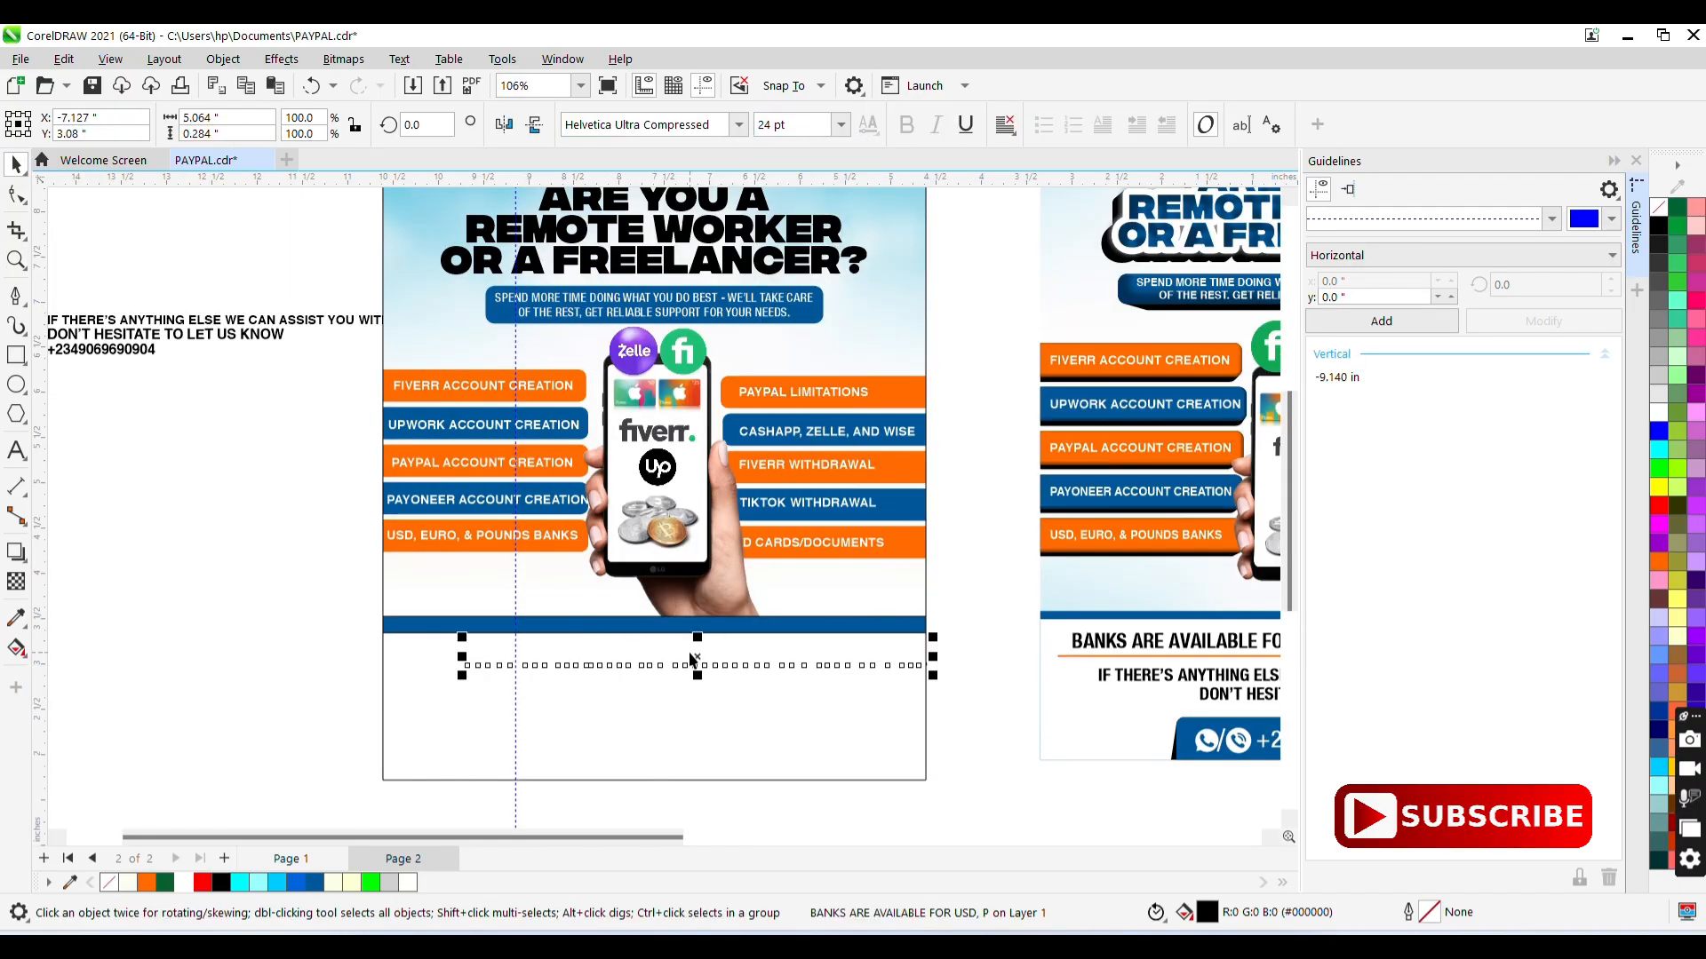
# - Reduce the BANKS ARE AVAILABLE line to 20 pt and centre it horizontally on the flyer
pyautogui.write('22')
pyautogui.press('Return')
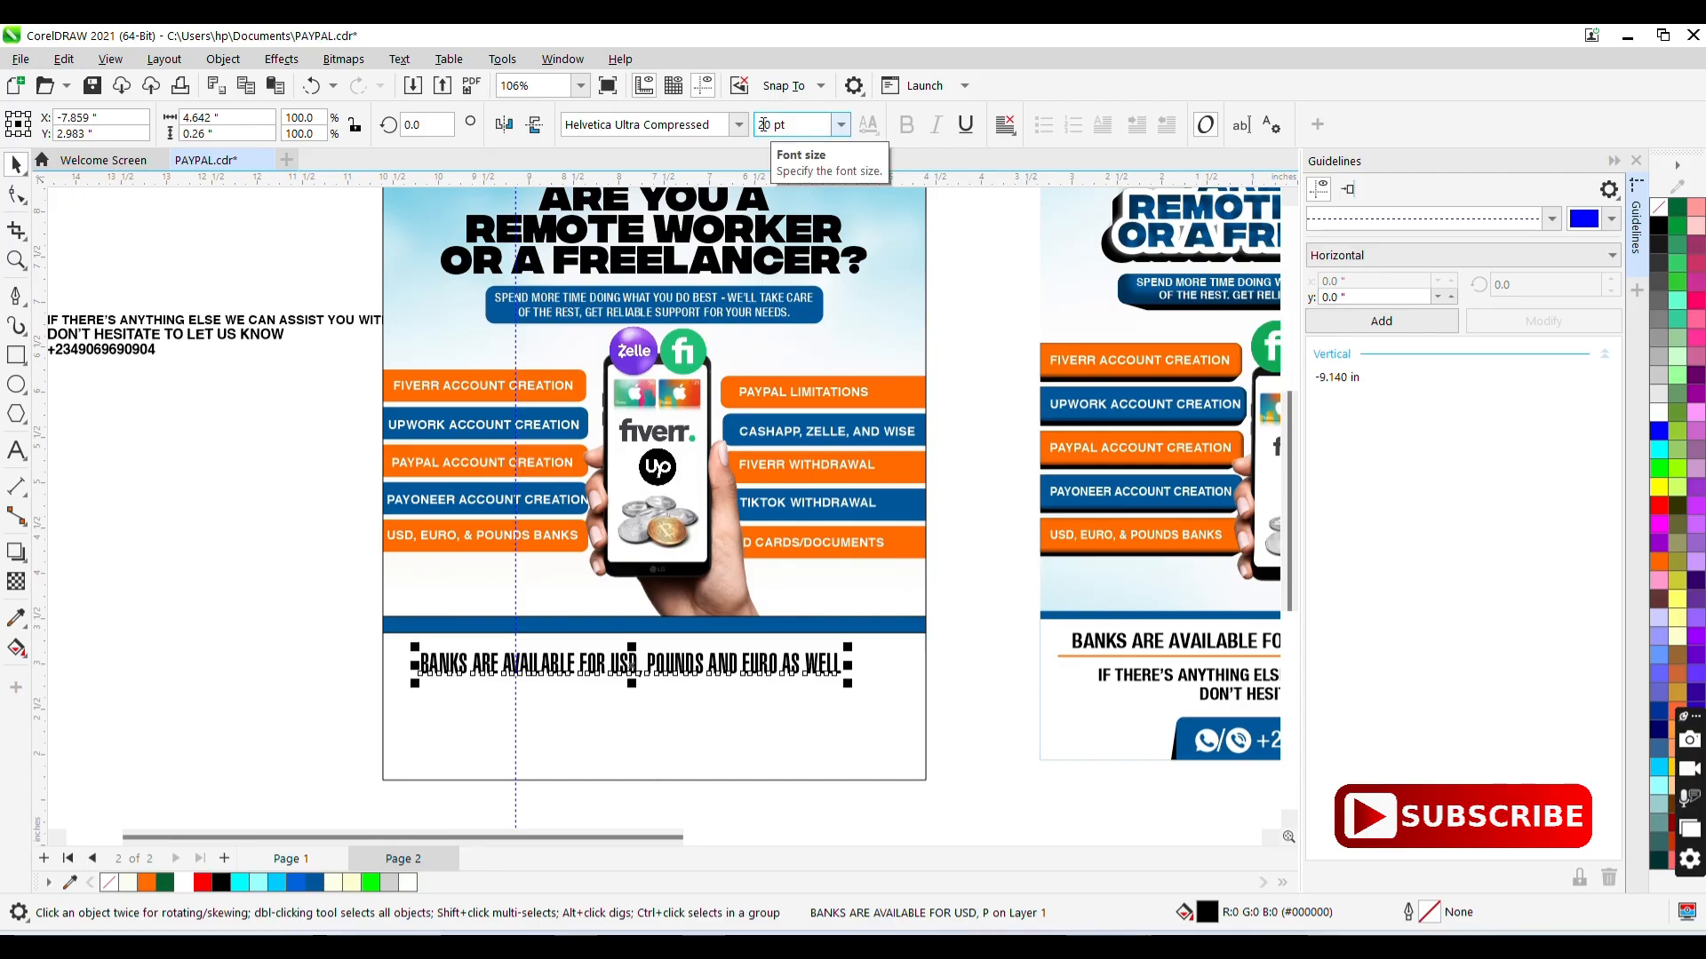
pyautogui.press('Return')
pyautogui.keyDown('shift'); pyautogui.click(700, 711); pyautogui.keyUp('shift')
pyautogui.press('c')
# - Move the IF THERE'S ANYTHING ELSE line below the BANKS line and add DON'T HESITATE TO LET US KNOW as its second line
pyautogui.click(143, 328)
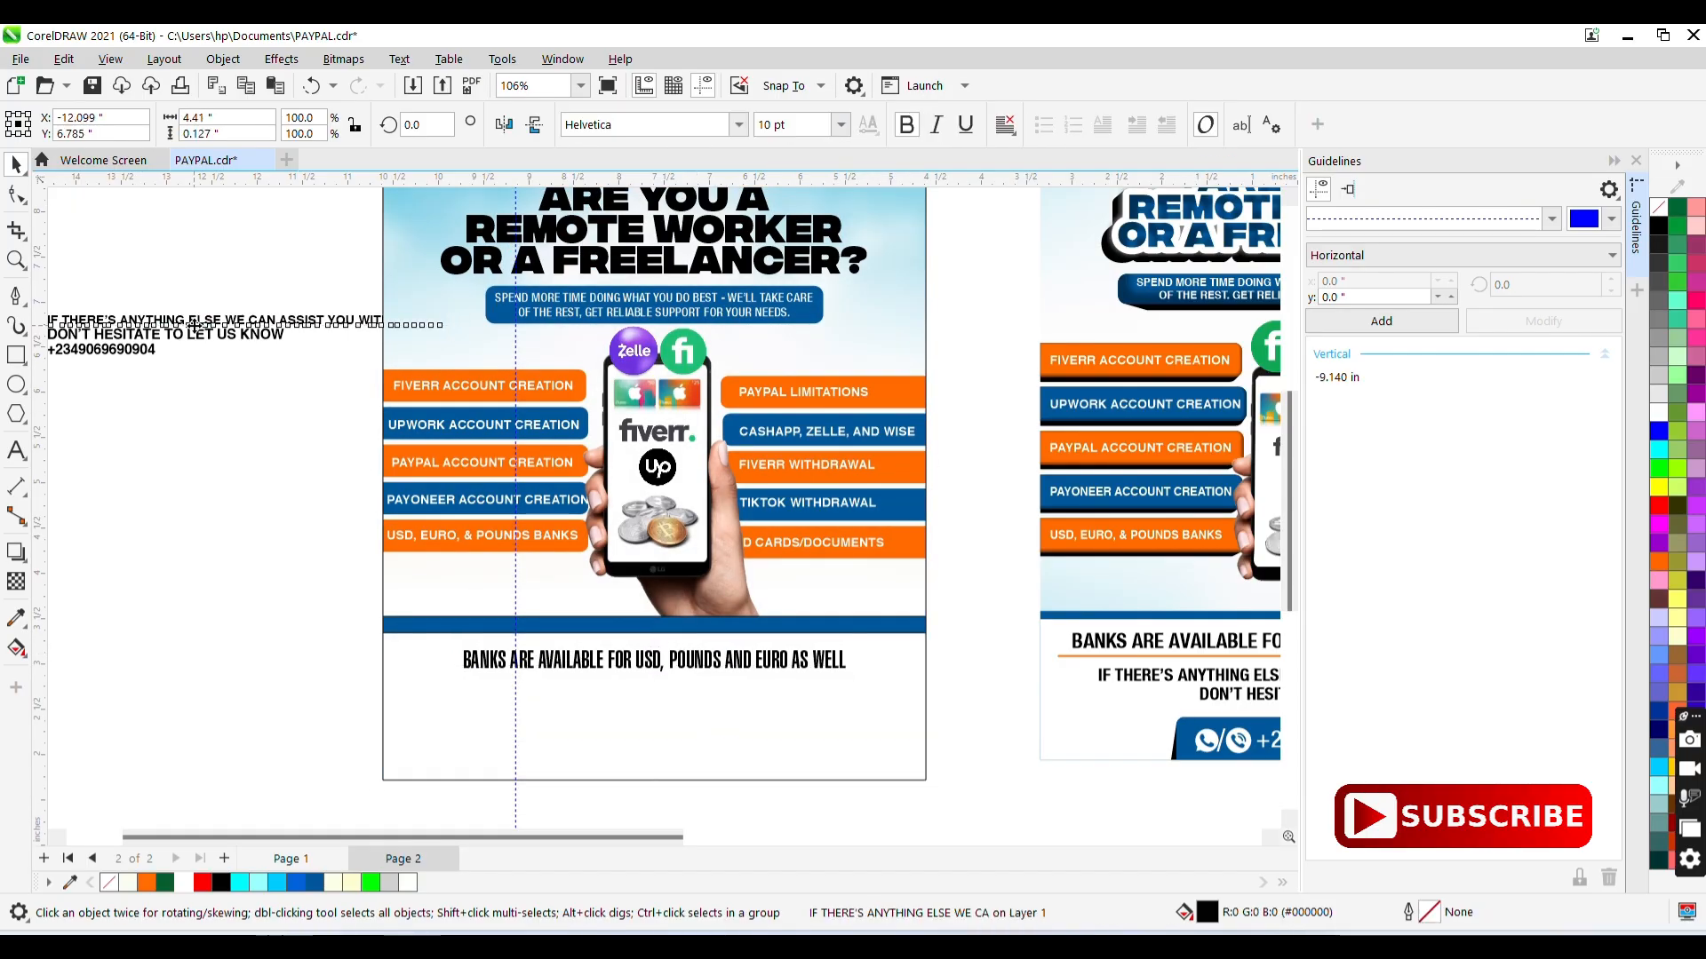
pyautogui.moveTo(194, 326); pyautogui.dragTo(615, 687)
pyautogui.click(228, 332)
pyautogui.click(229, 334)
pyautogui.hotkey('ctrl', 'x')
pyautogui.doubleClick(811, 684)
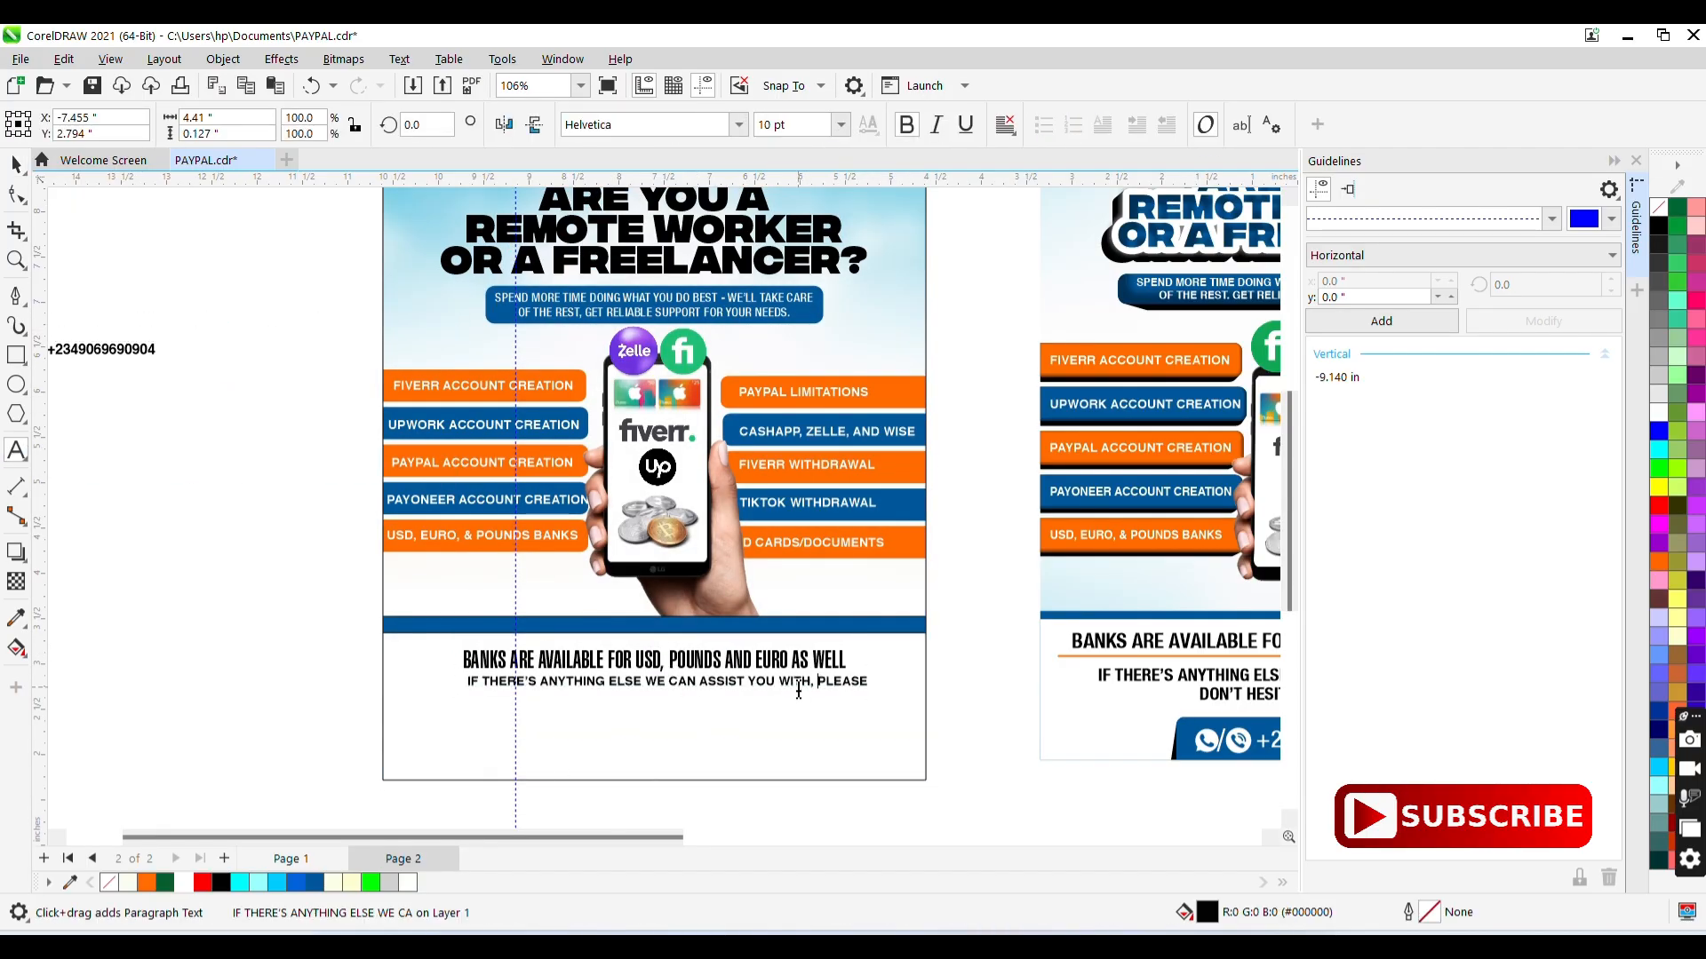
pyautogui.hotkey('ctrl', 'space')
# - Set the two-line IF THERE'S ANYTHING ELSE text in Helvetica Ultra Compressed at 16 pt
pyautogui.click(739, 125)
pyautogui.click(742, 190)
pyautogui.click(841, 126)
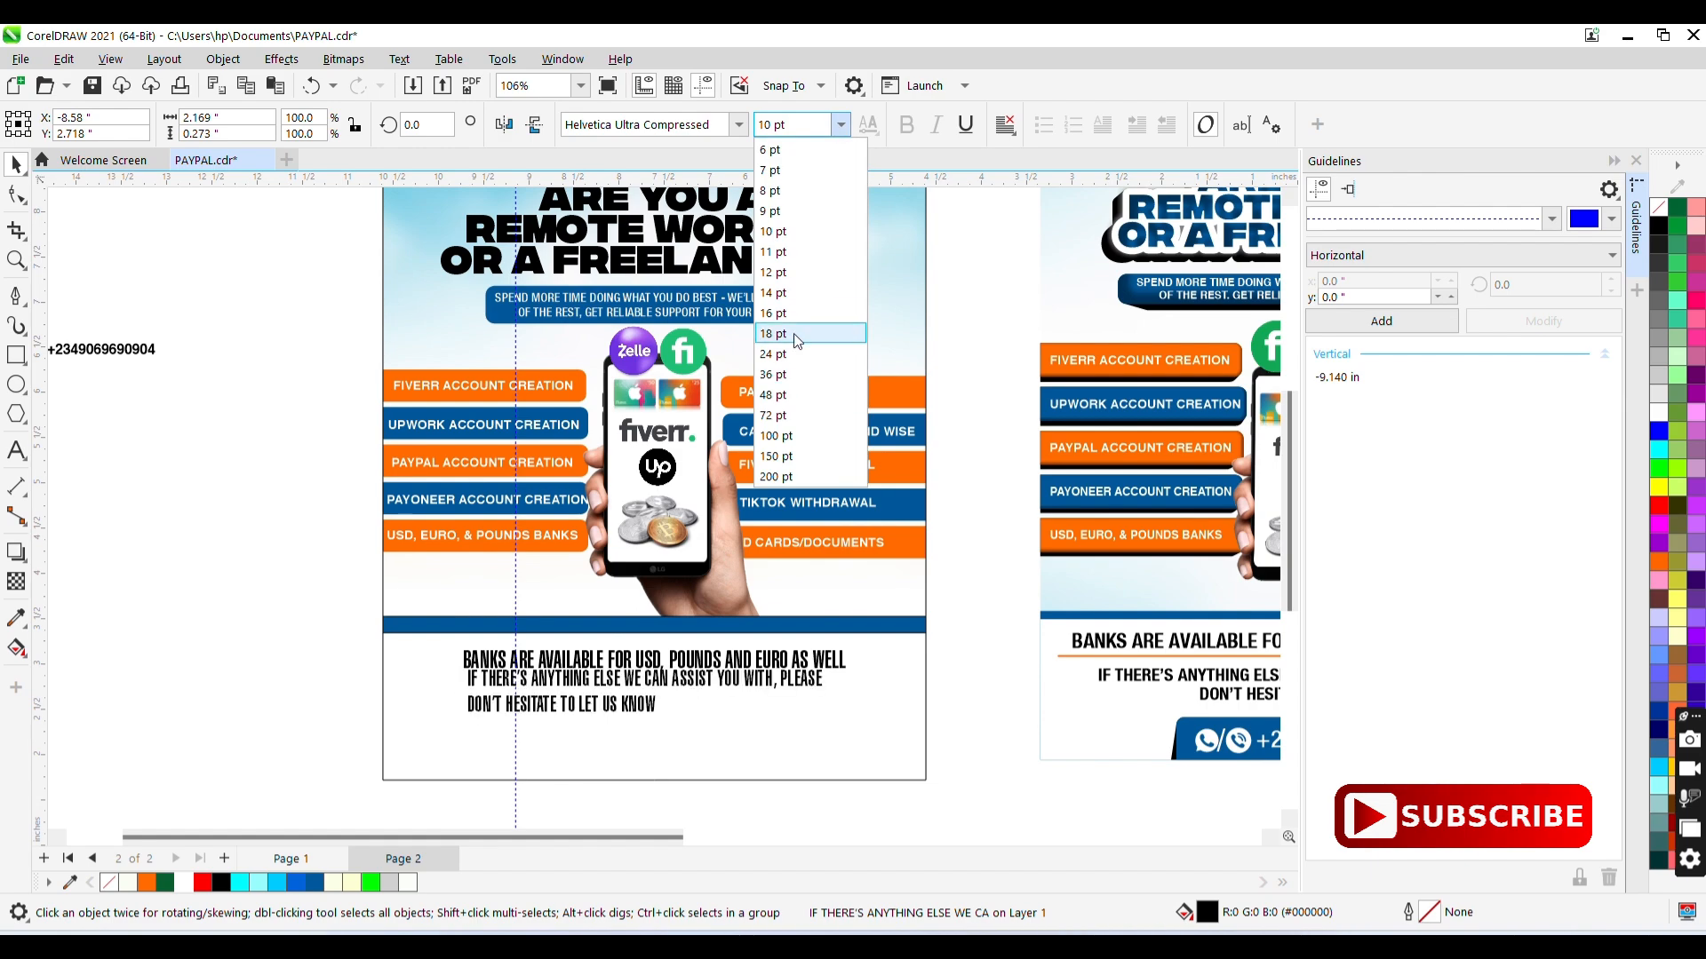
pyautogui.click(792, 333)
pyautogui.moveTo(782, 125); pyautogui.dragTo(744, 131)
pyautogui.write('22')
pyautogui.press('Return')
pyautogui.click(840, 125)
pyautogui.click(818, 316)
# - Centre-align the two-line IF THERE'S ANYTHING ELSE text and move it down beneath the BANKS line
pyautogui.press('F8')
pyautogui.hotkey('ctrl', 'e')
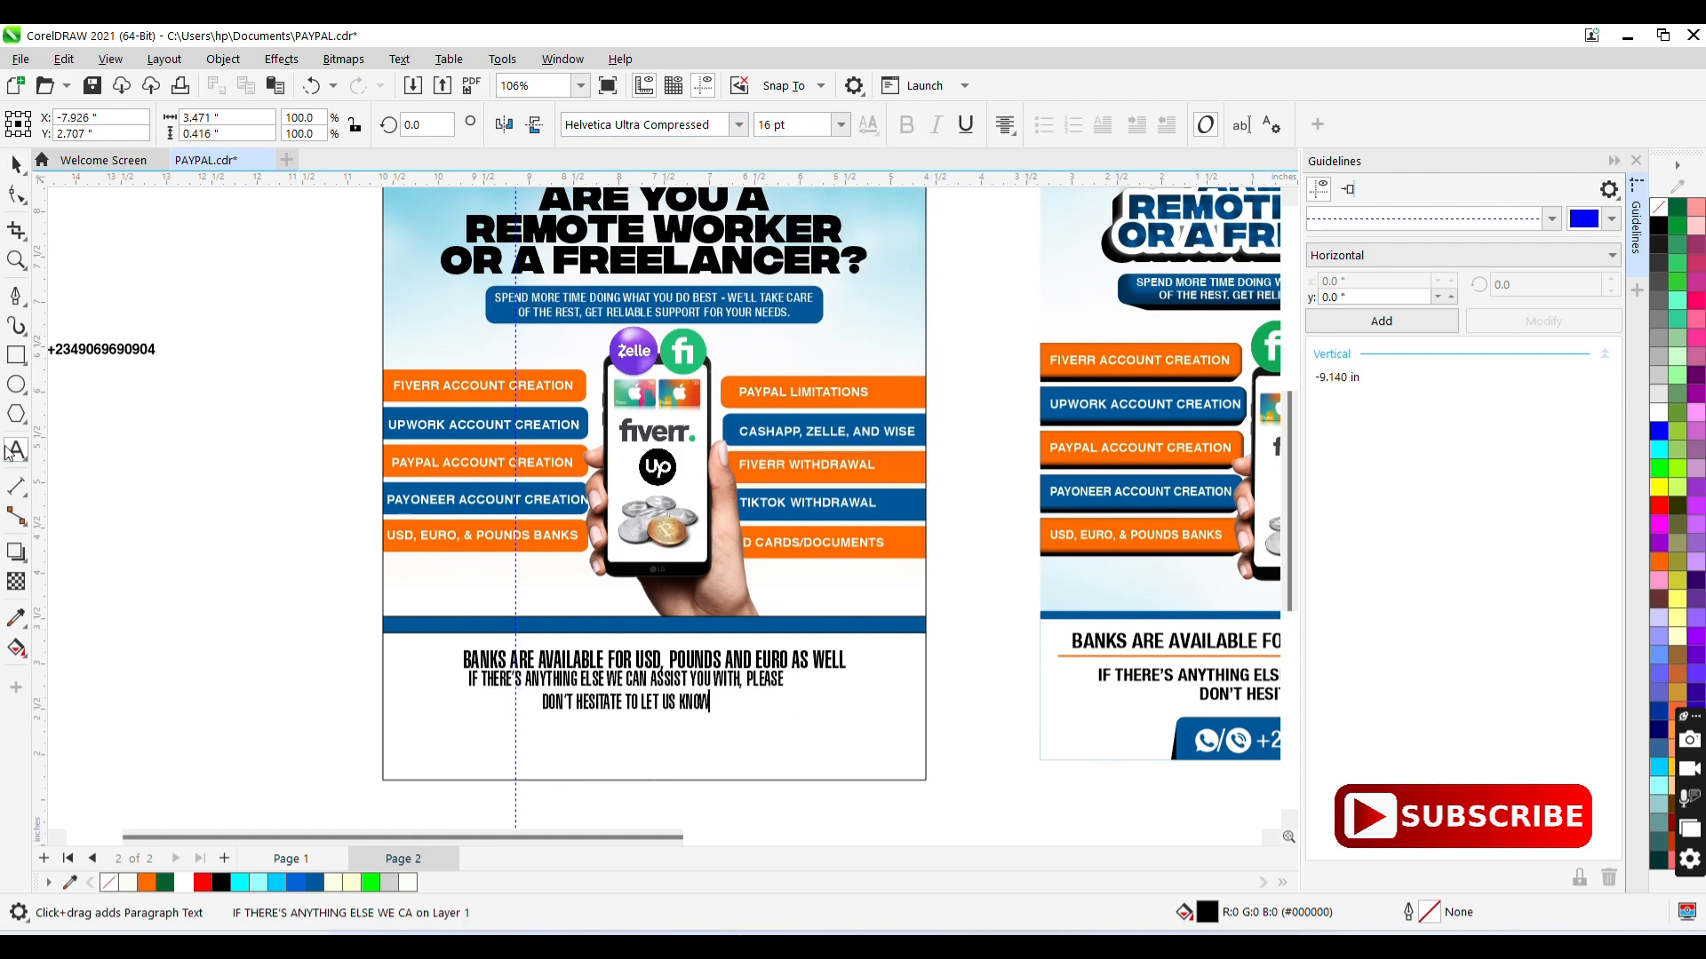
pyautogui.hotkey('ctrl', 'space')
pyautogui.moveTo(626, 694); pyautogui.dragTo(661, 720)
# - Set the BANKS ARE AVAILABLE line in HelveticaCondensed Bold at 12 pt
pyautogui.click(654, 660)
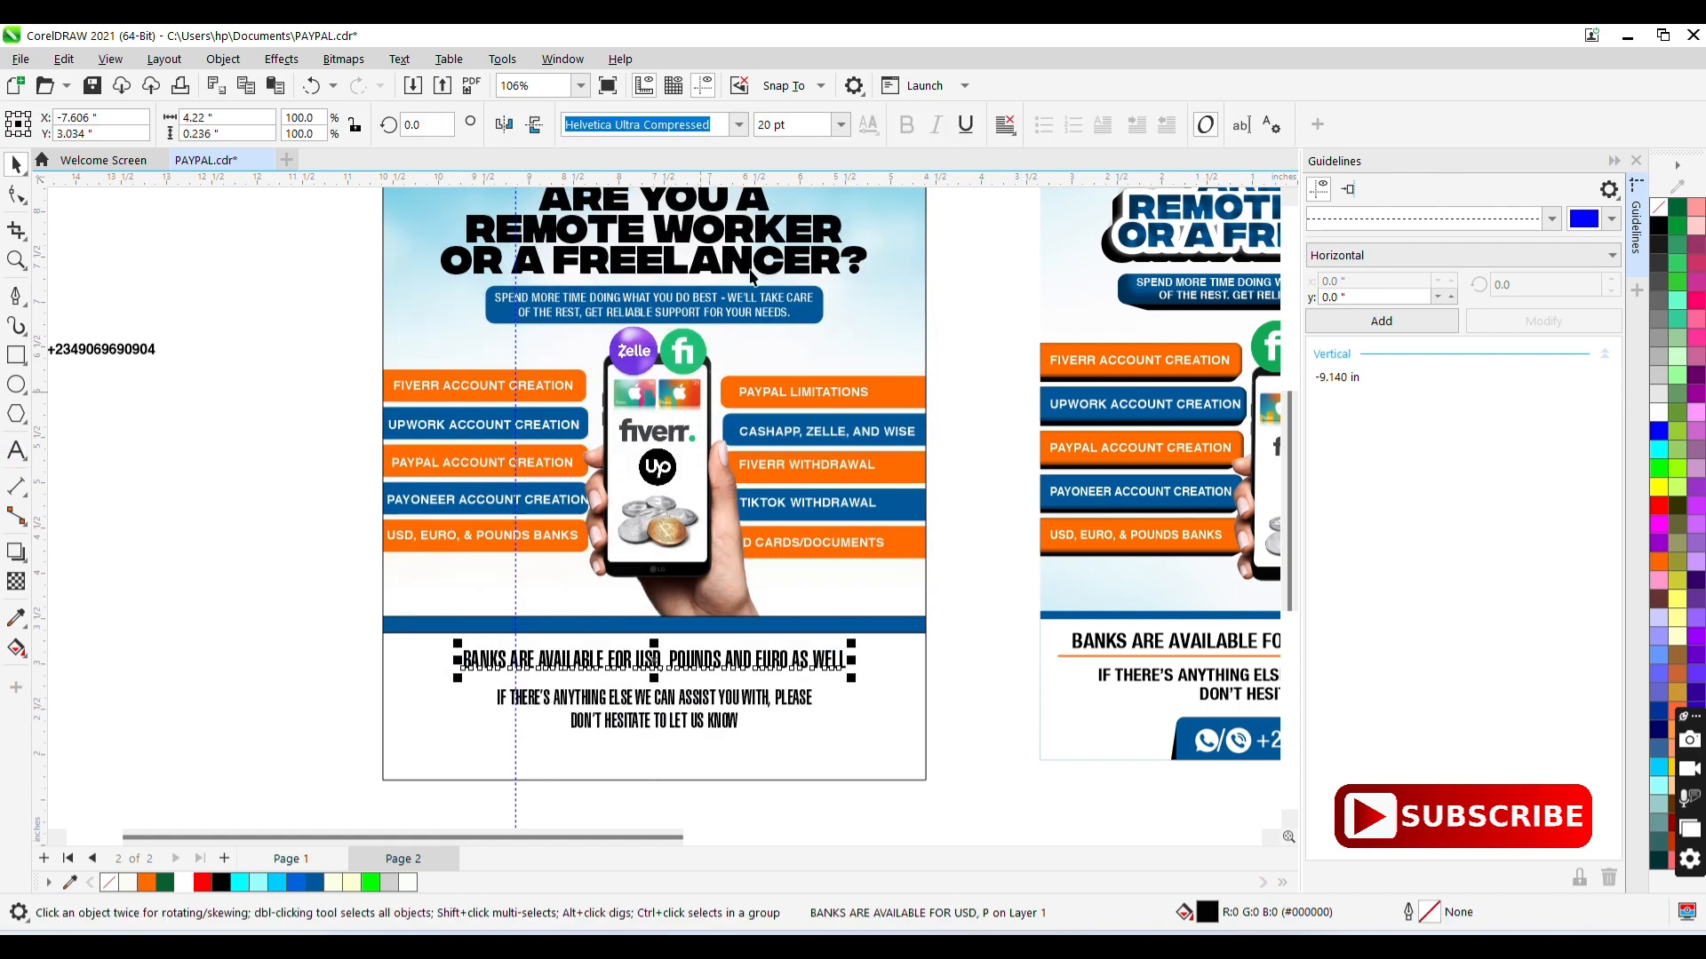
pyautogui.click(739, 126)
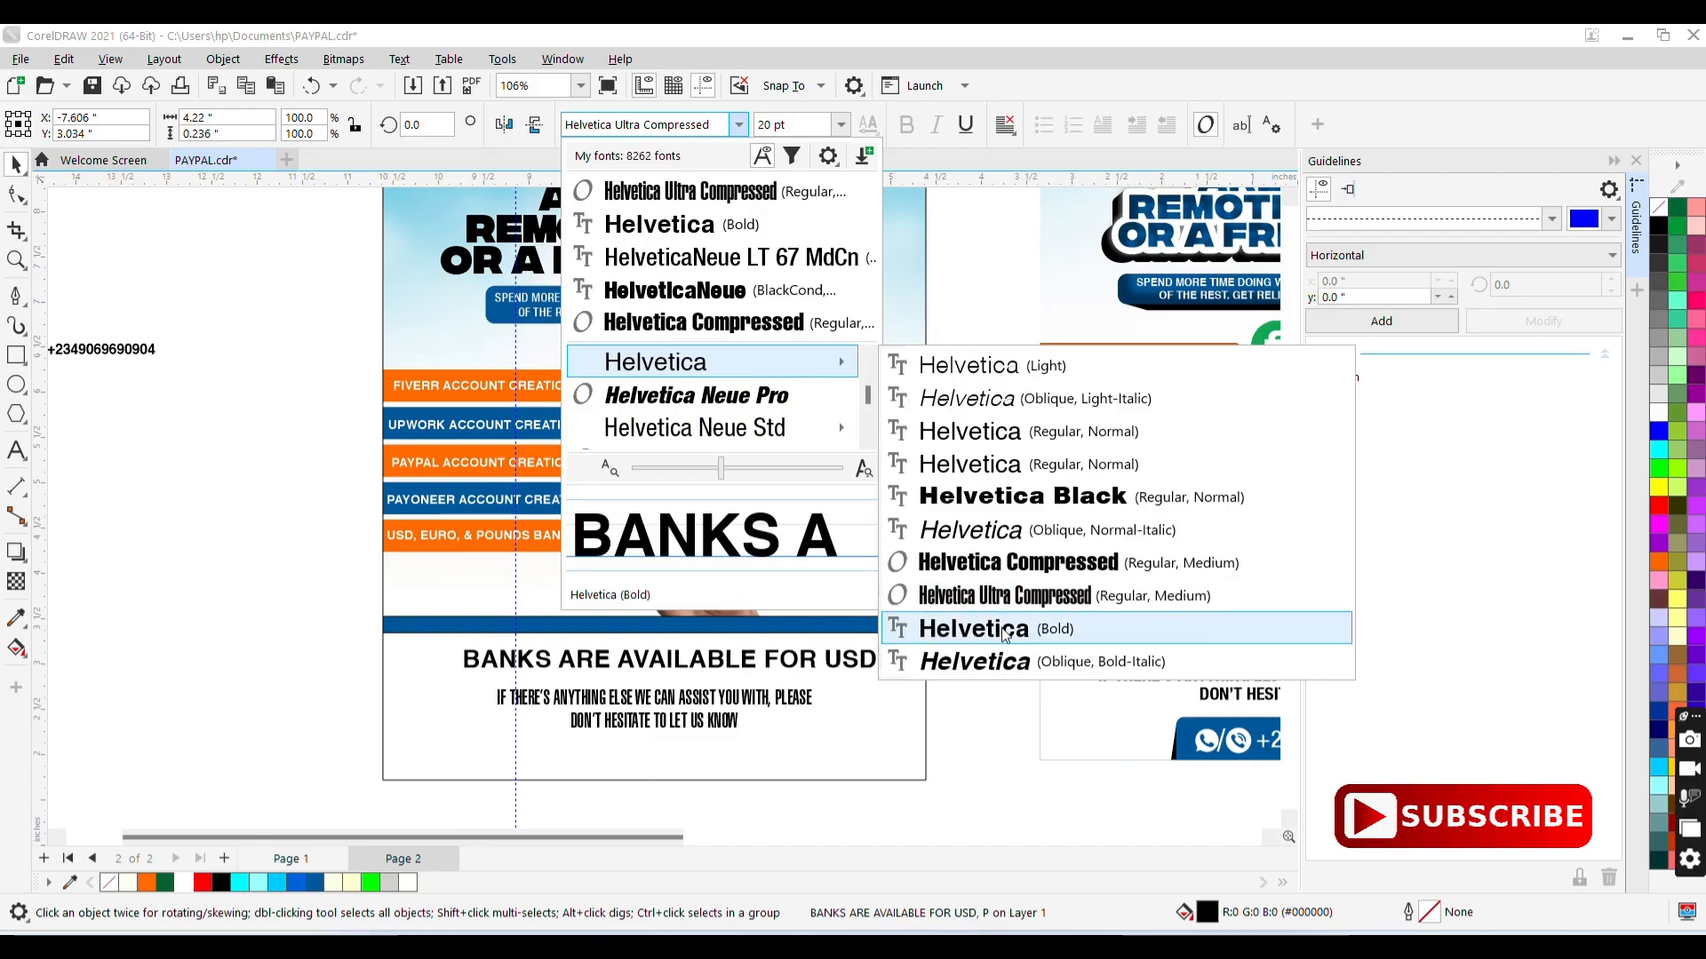
pyautogui.click(871, 442)
pyautogui.click(870, 441)
pyautogui.click(870, 441)
pyautogui.moveTo(711, 394)
pyautogui.click(986, 396)
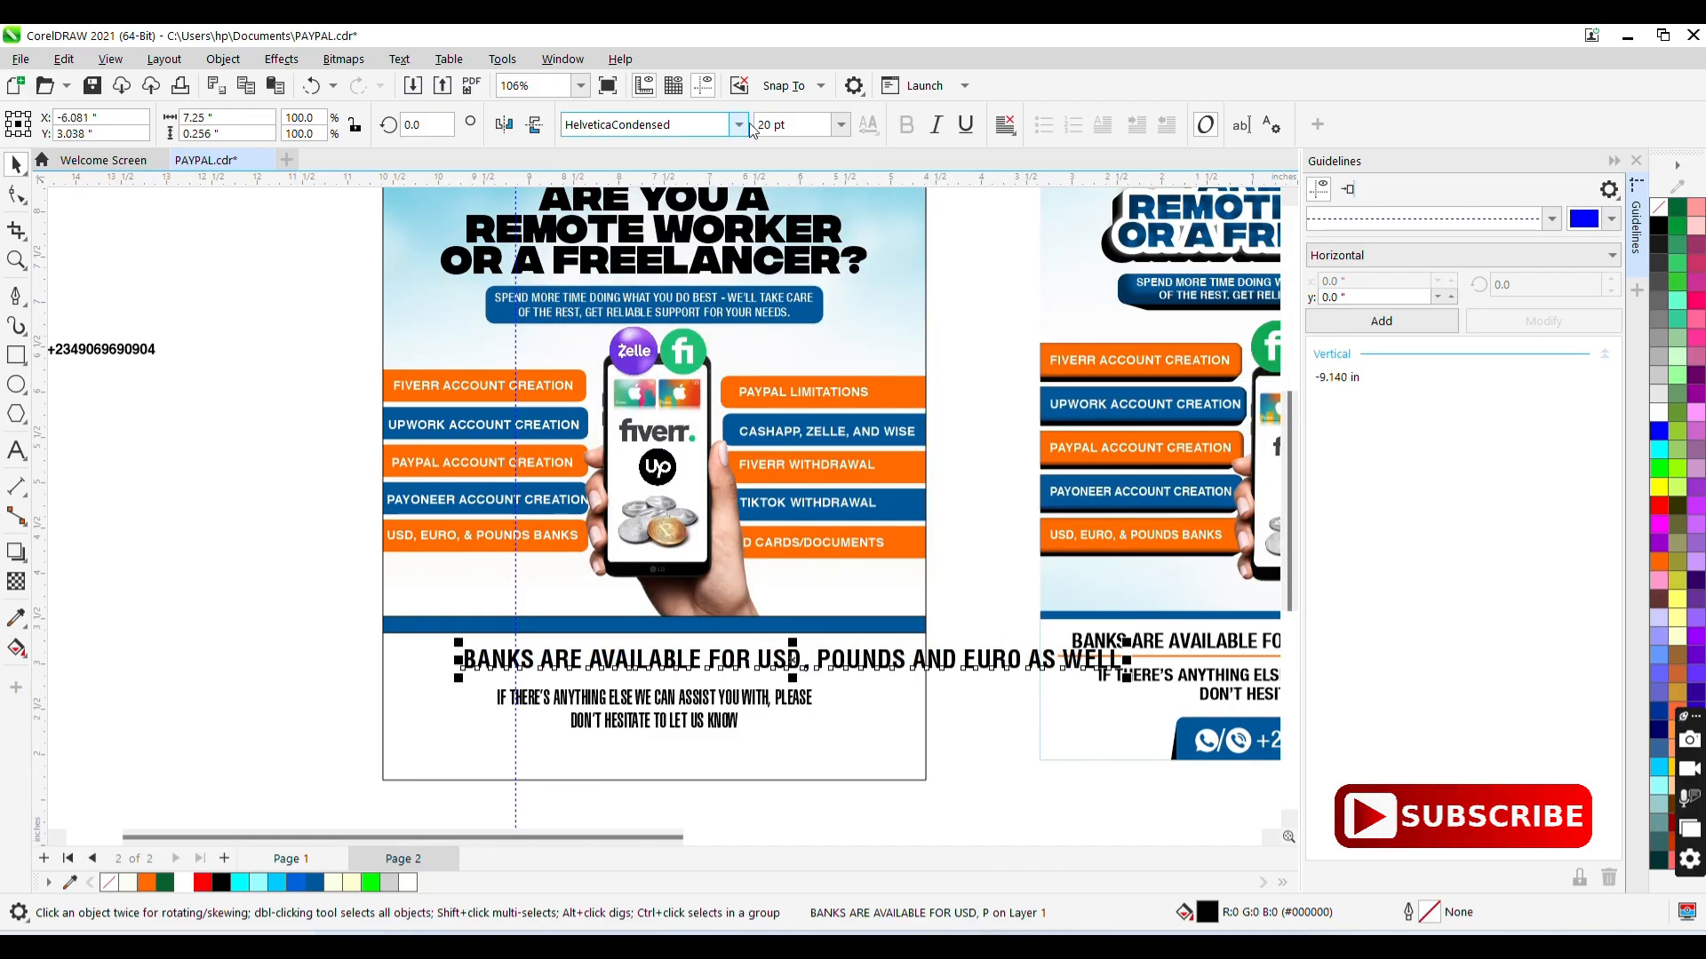
pyautogui.click(840, 125)
pyautogui.click(800, 274)
# - Change the BANKS ARE AVAILABLE line's font to HelveticaNeue Bold
pyautogui.click(738, 126)
pyautogui.moveTo(755, 396)
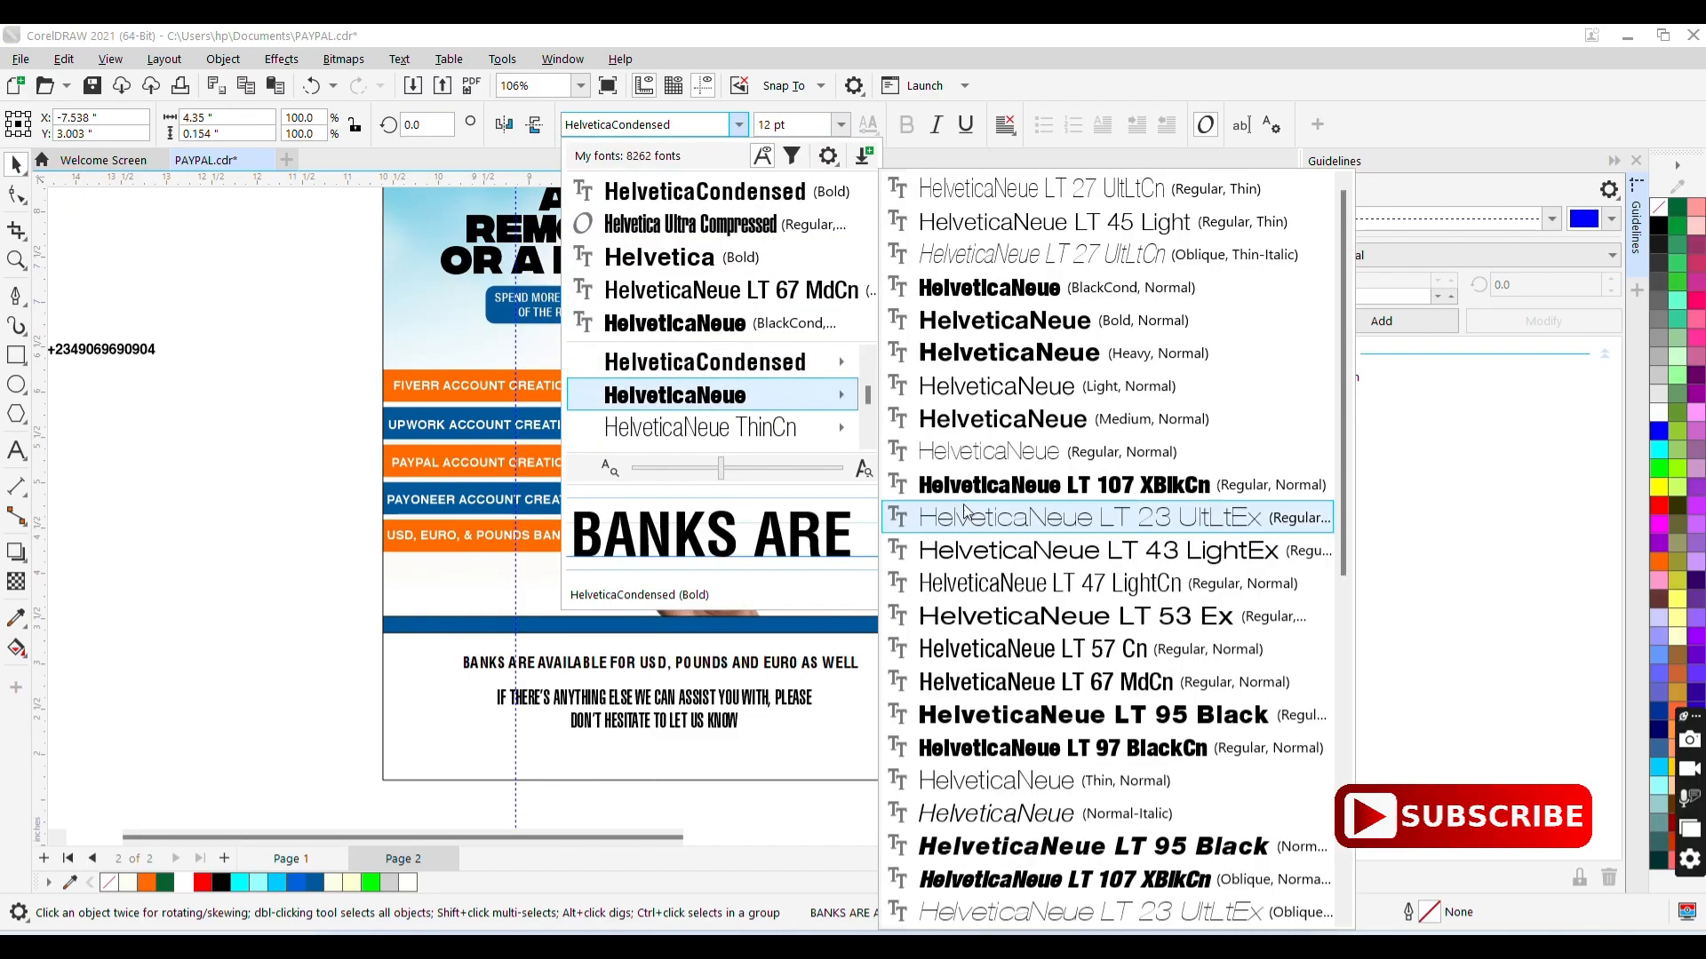
pyautogui.click(924, 321)
# - Set the BANKS ARE AVAILABLE line to 14 pt, trying HelveticaNeue LT 67 MdCn and settling on HelveticaNeue LT 57 Cn
pyautogui.click(738, 125)
pyautogui.moveTo(711, 362)
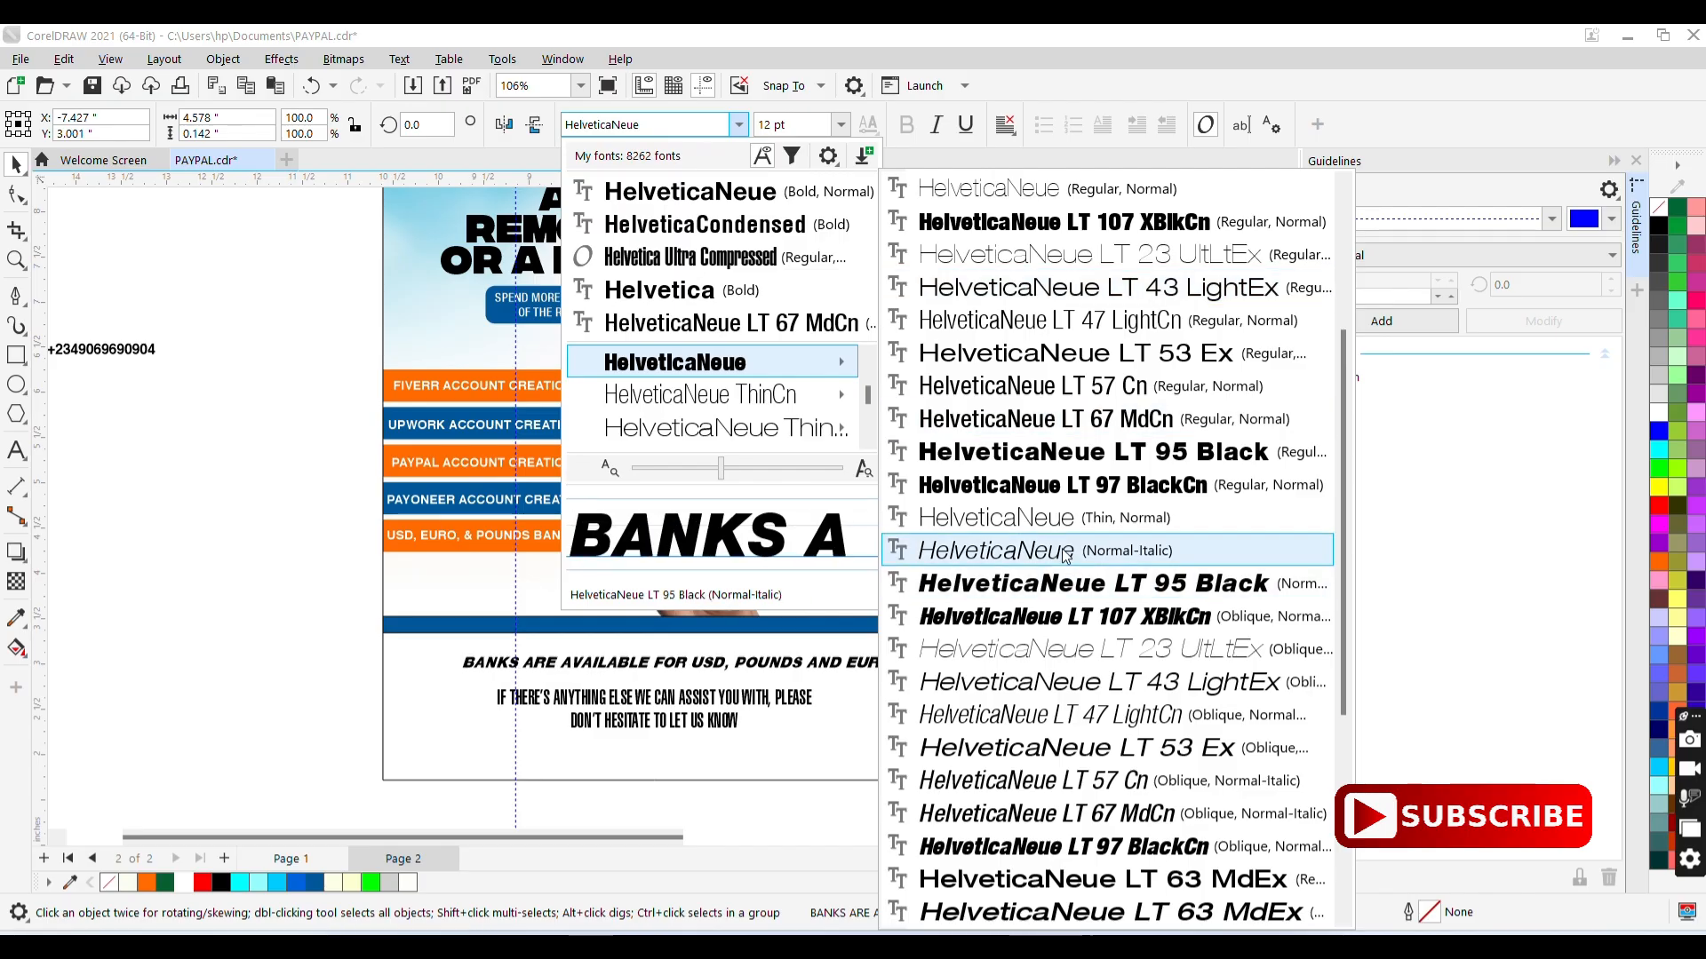
pyautogui.click(1033, 432)
pyautogui.click(840, 124)
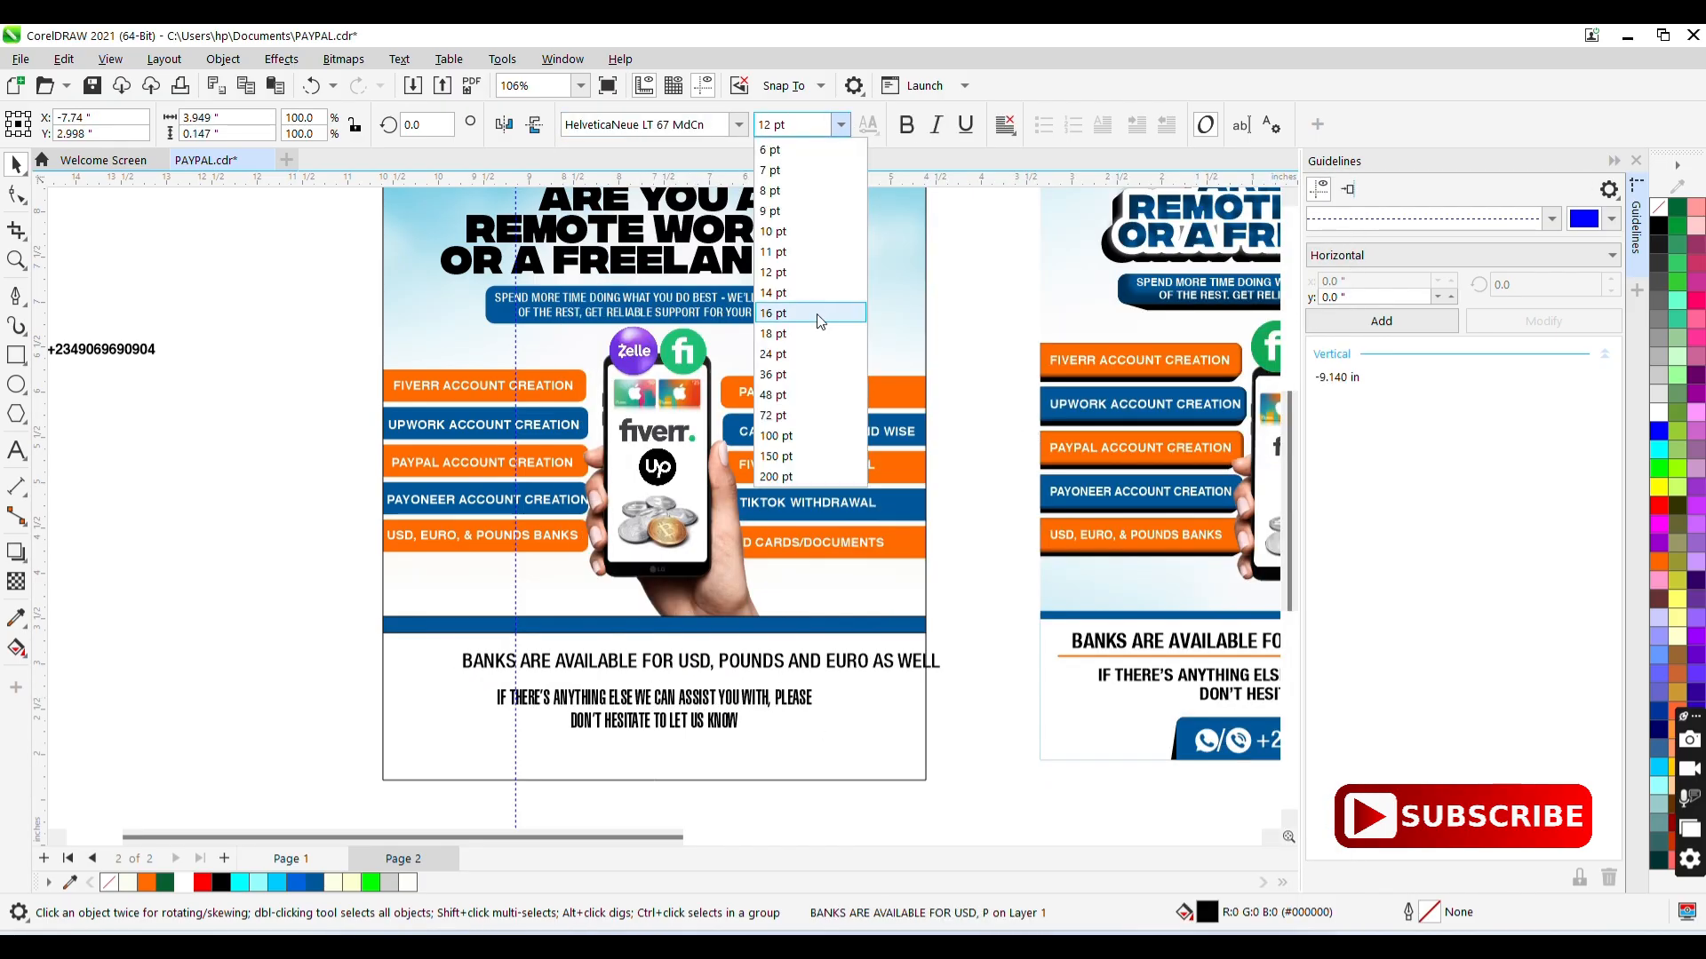
pyautogui.click(813, 294)
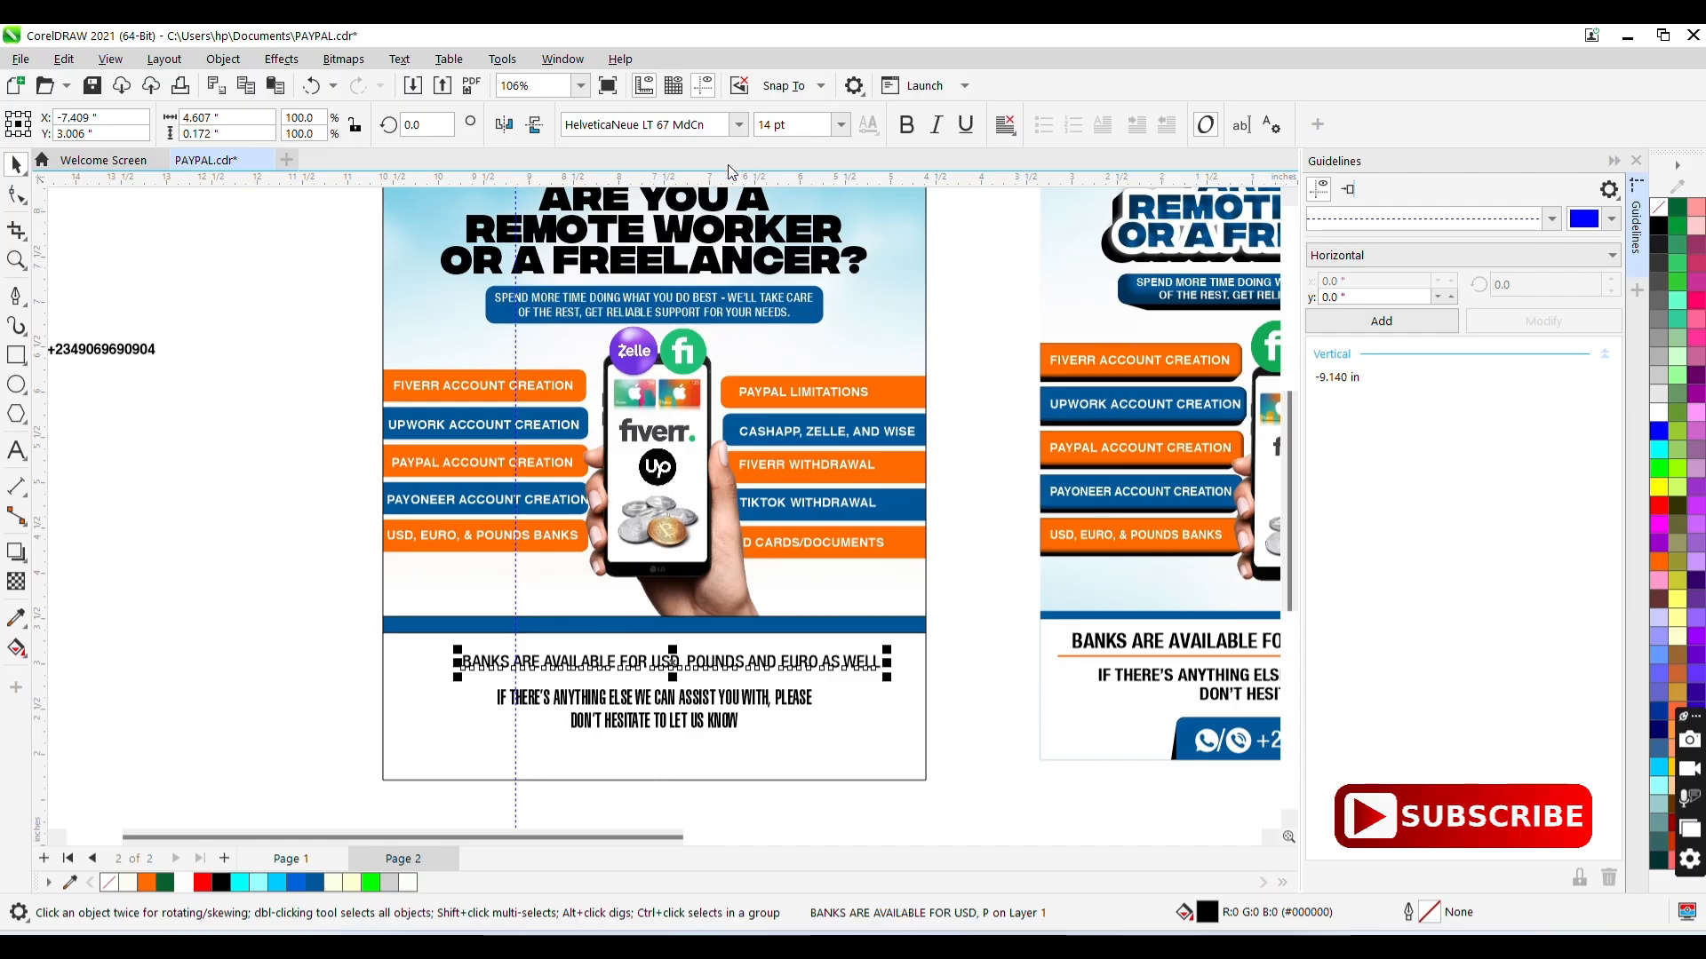
pyautogui.click(738, 124)
pyautogui.moveTo(802, 354)
pyautogui.click(1057, 748)
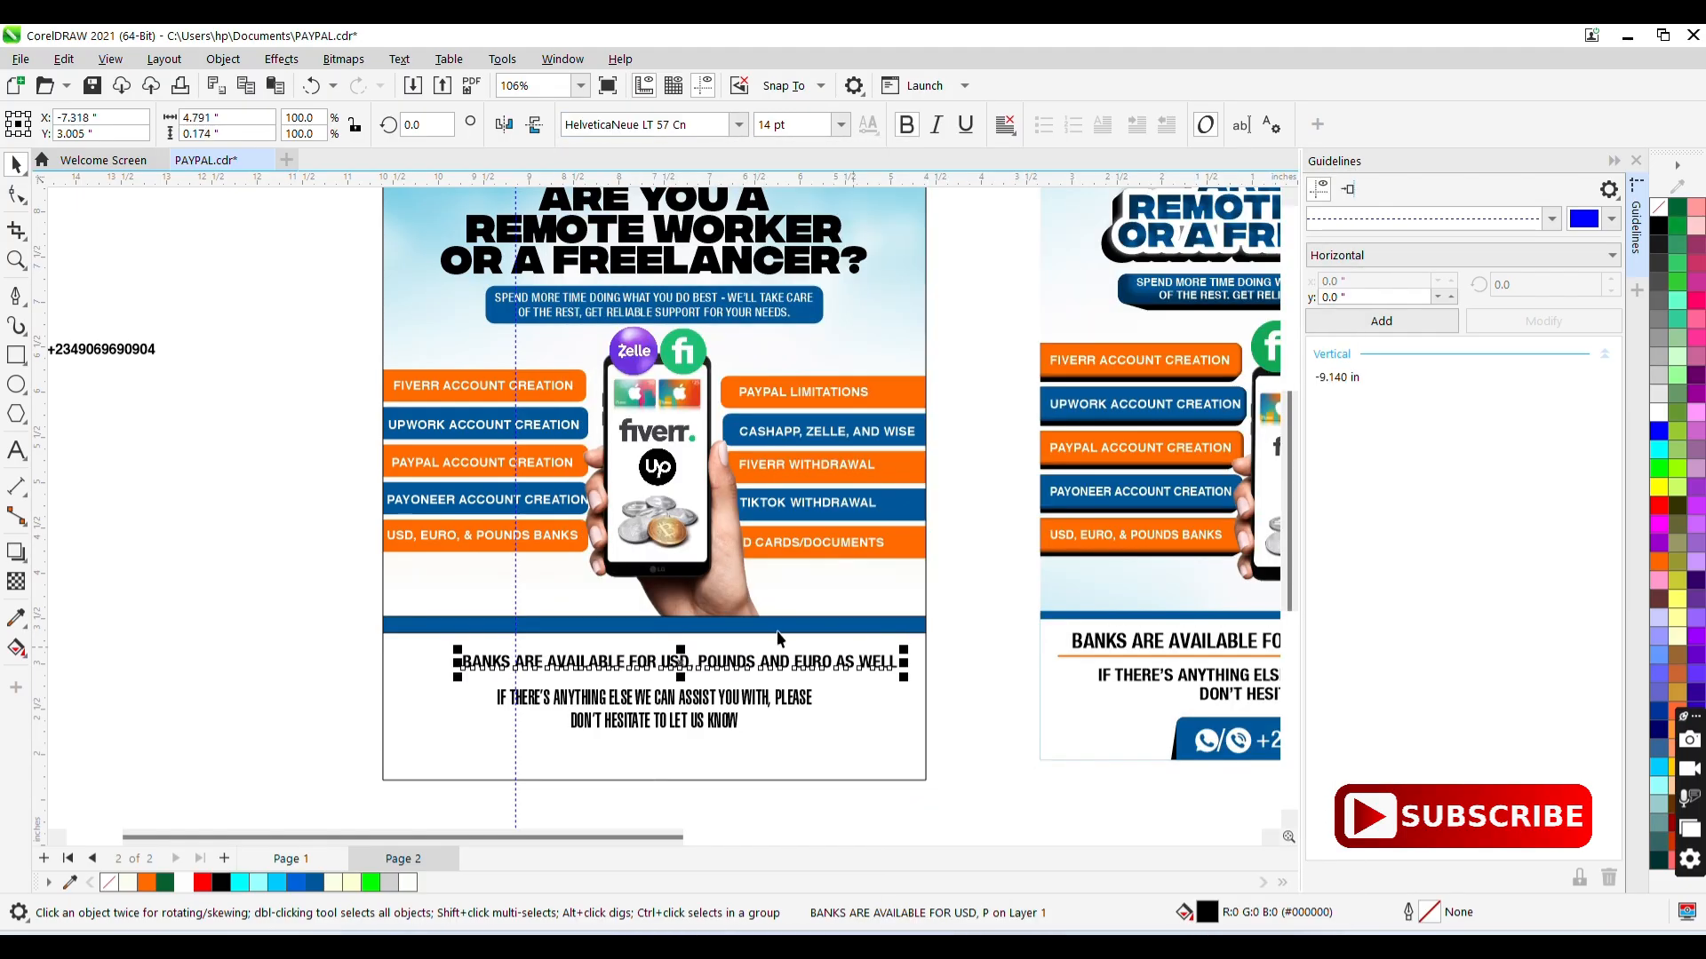
# - Set the two-line IF THERE'S ANYTHING ELSE text in HelveticaNeue LT 57 Cn at 12 pt
pyautogui.click(735, 698)
pyautogui.click(738, 125)
pyautogui.click(744, 192)
pyautogui.click(840, 125)
pyautogui.click(804, 269)
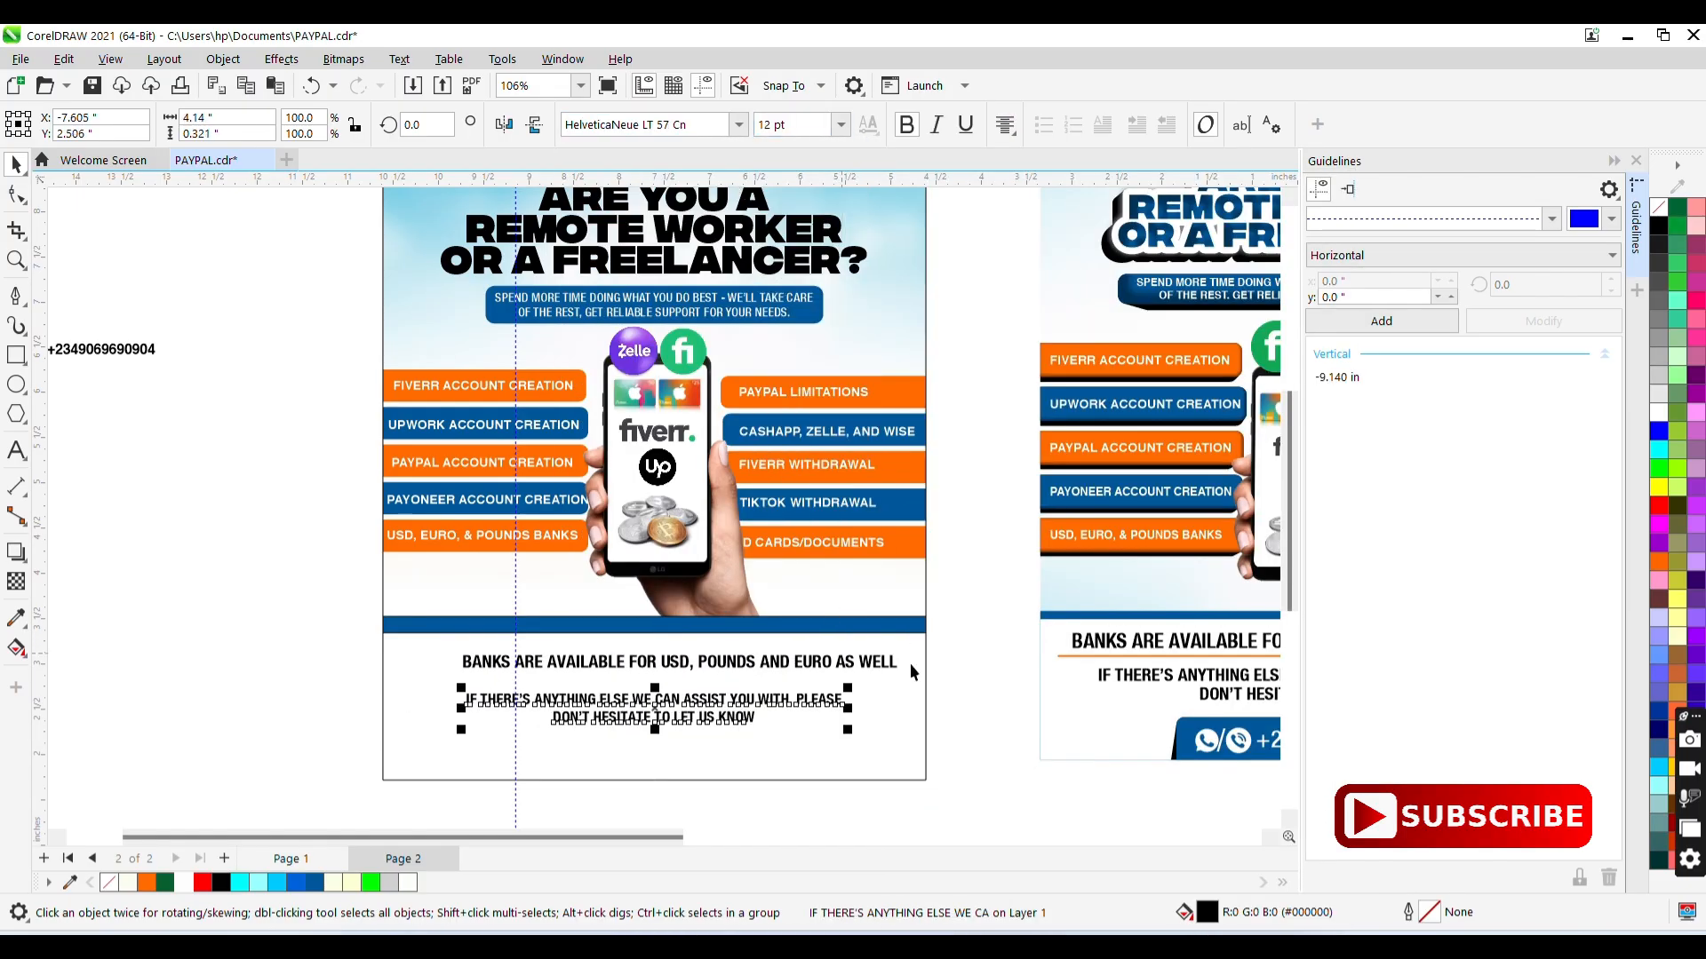
# - Centre the BANKS line and the two-line text horizontally on the flyer frame
pyautogui.keyDown('shift'); pyautogui.click(888, 663); pyautogui.keyUp('shift')
pyautogui.keyDown('shift'); pyautogui.click(406, 718); pyautogui.keyUp('shift')
pyautogui.press('c')
pyautogui.press('Escape')
pyautogui.click(568, 662)
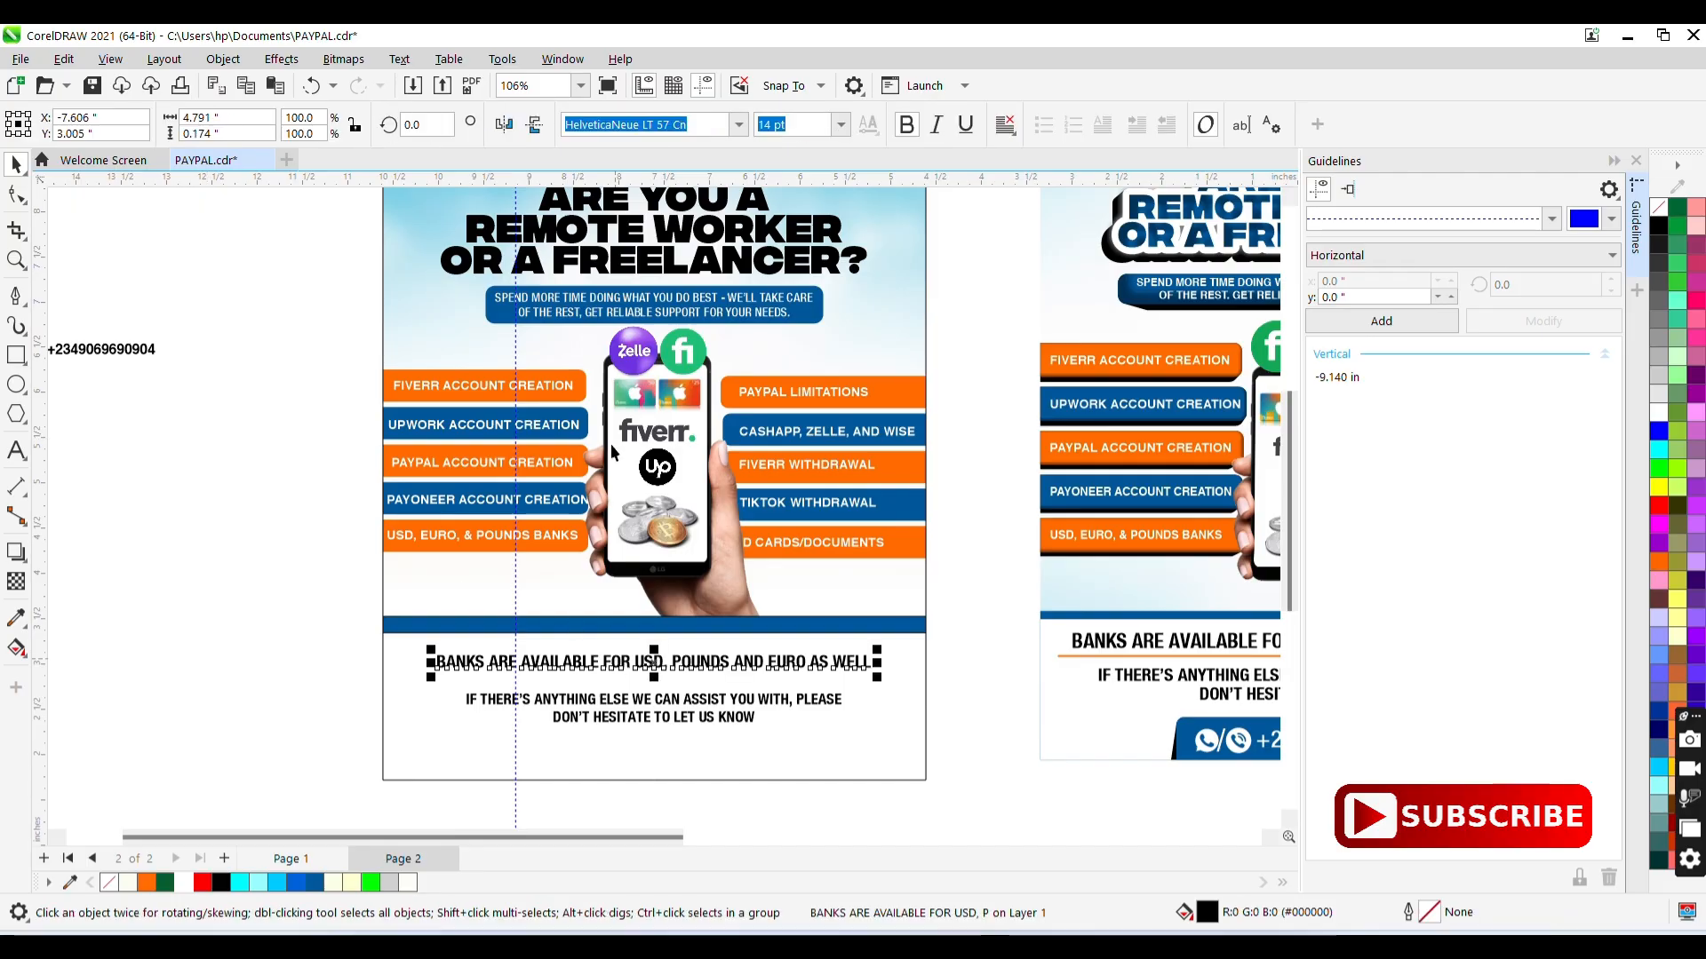
# - Change the BANKS ARE AVAILABLE line's font, trying HelveticaNeueLT Std Blk Cn and settling on Helvetica Ultra Compressed
pyautogui.click(739, 124)
pyautogui.scroll(-4, 782, 382)
pyautogui.scroll(4, 871, 360)
pyautogui.scroll(1, 871, 359)
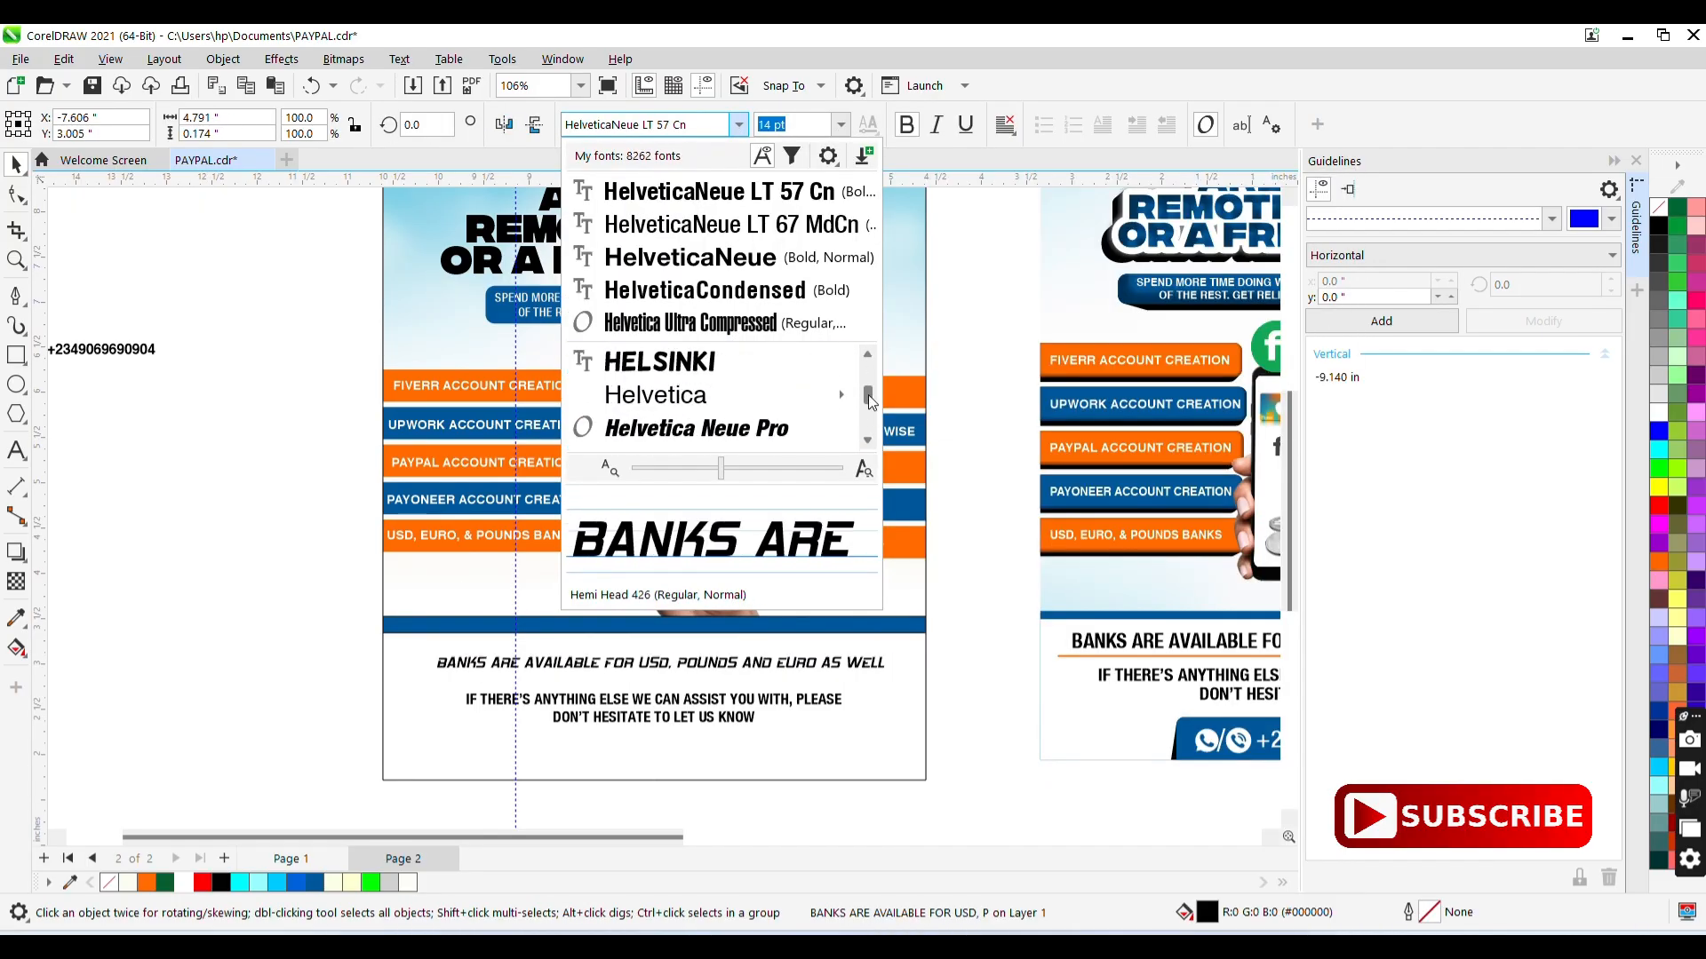
pyautogui.moveTo(800, 428)
pyautogui.click(1005, 591)
pyautogui.click(738, 125)
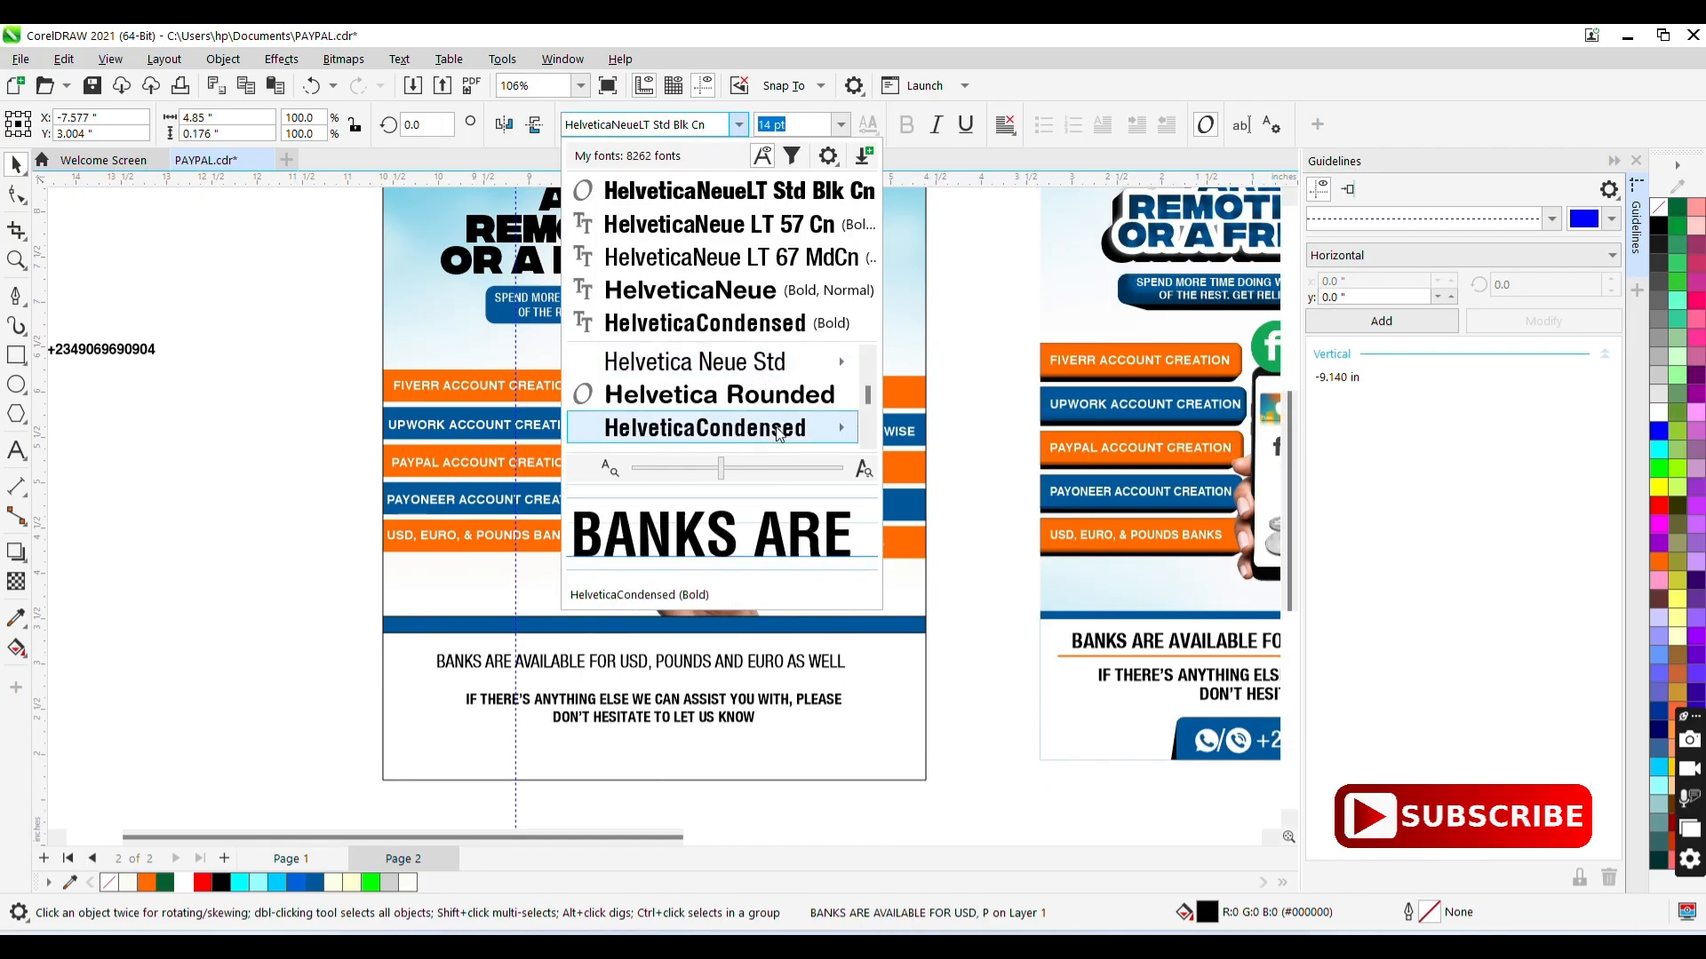
pyautogui.scroll(1, 850, 430)
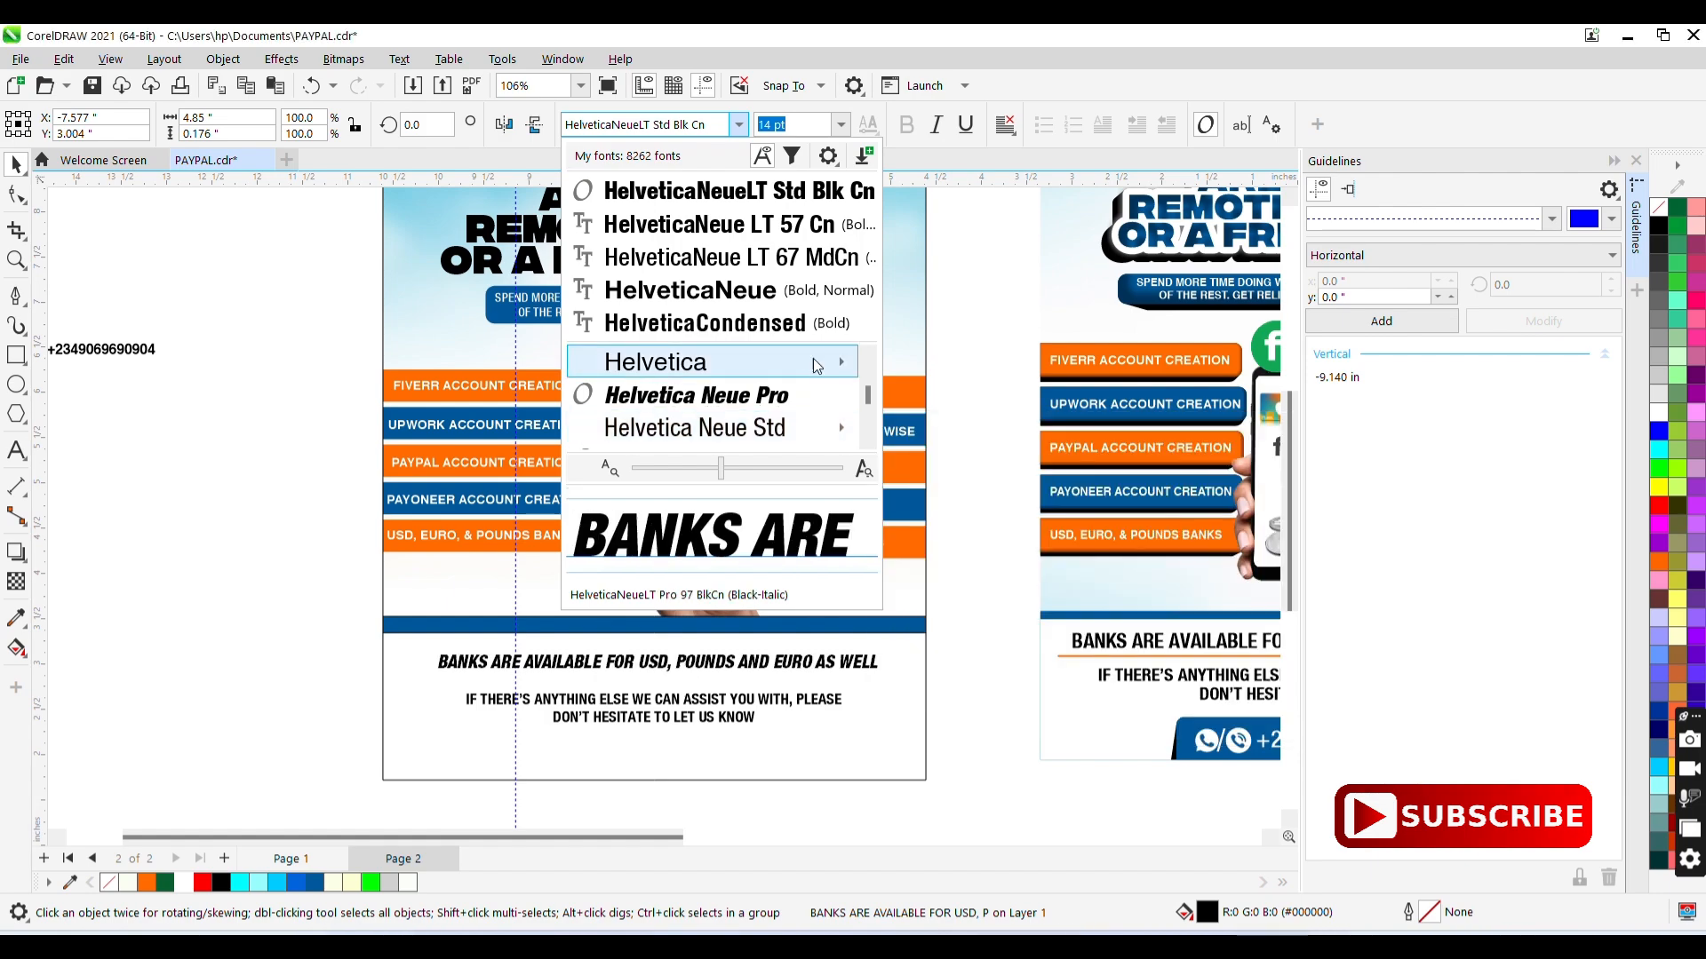
pyautogui.moveTo(799, 361)
pyautogui.click(998, 594)
# - Enlarge the BANKS ARE AVAILABLE line to 22 pt
pyautogui.click(840, 125)
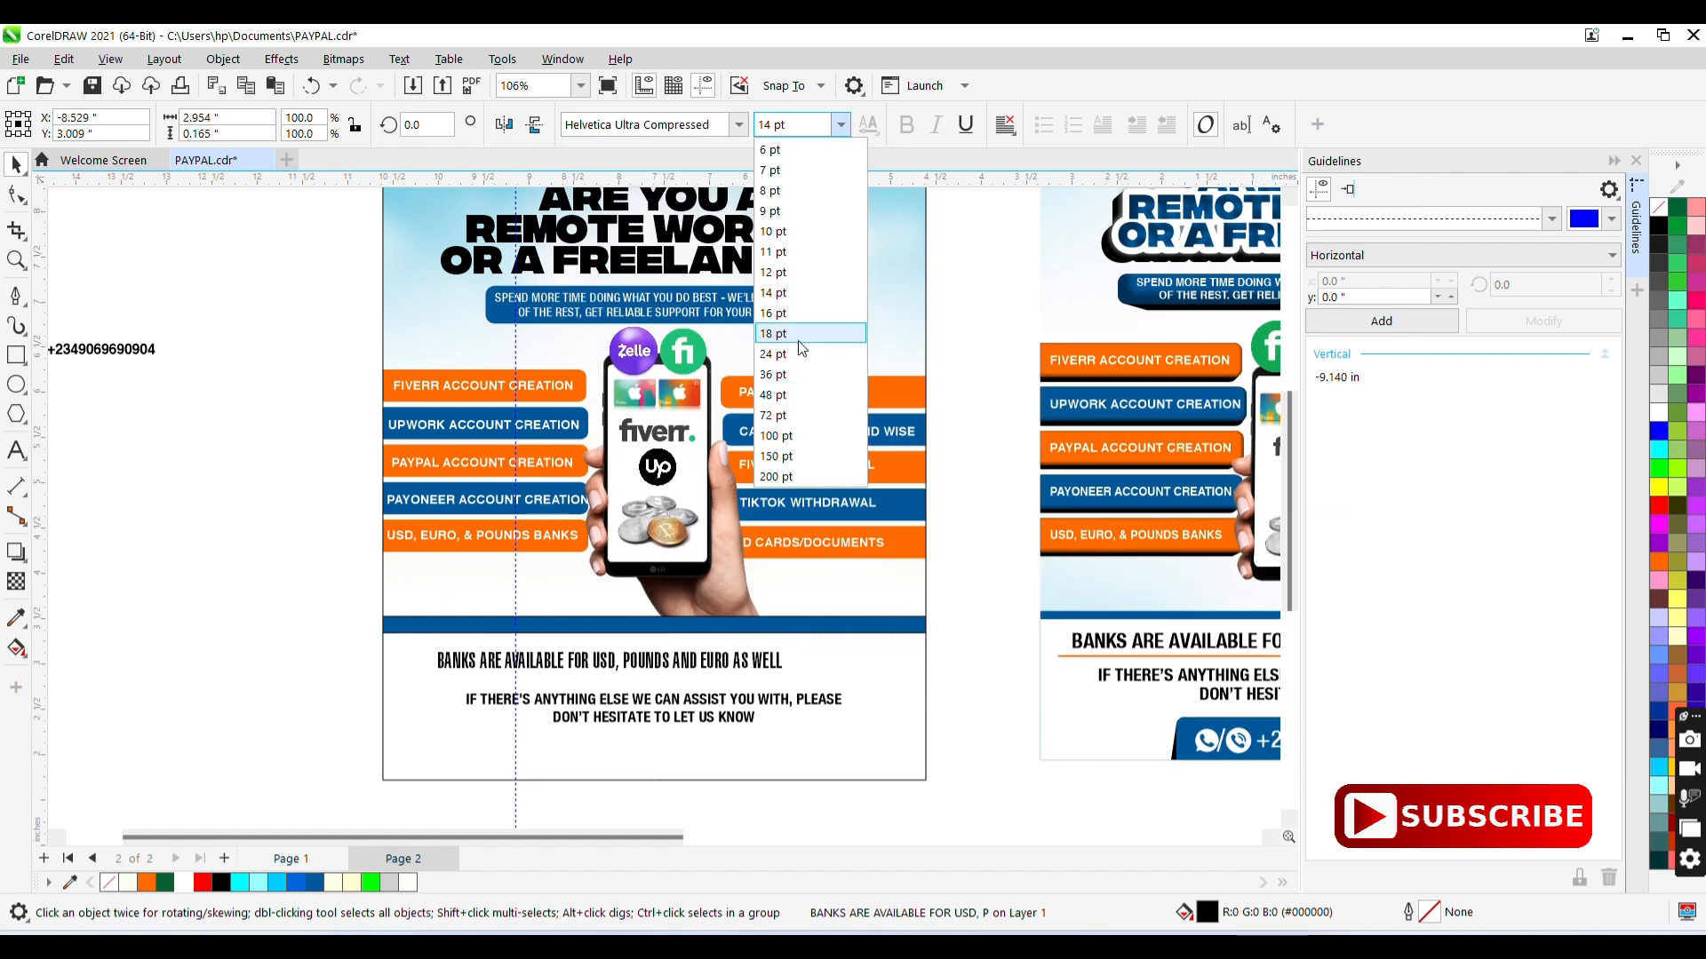
pyautogui.click(772, 353)
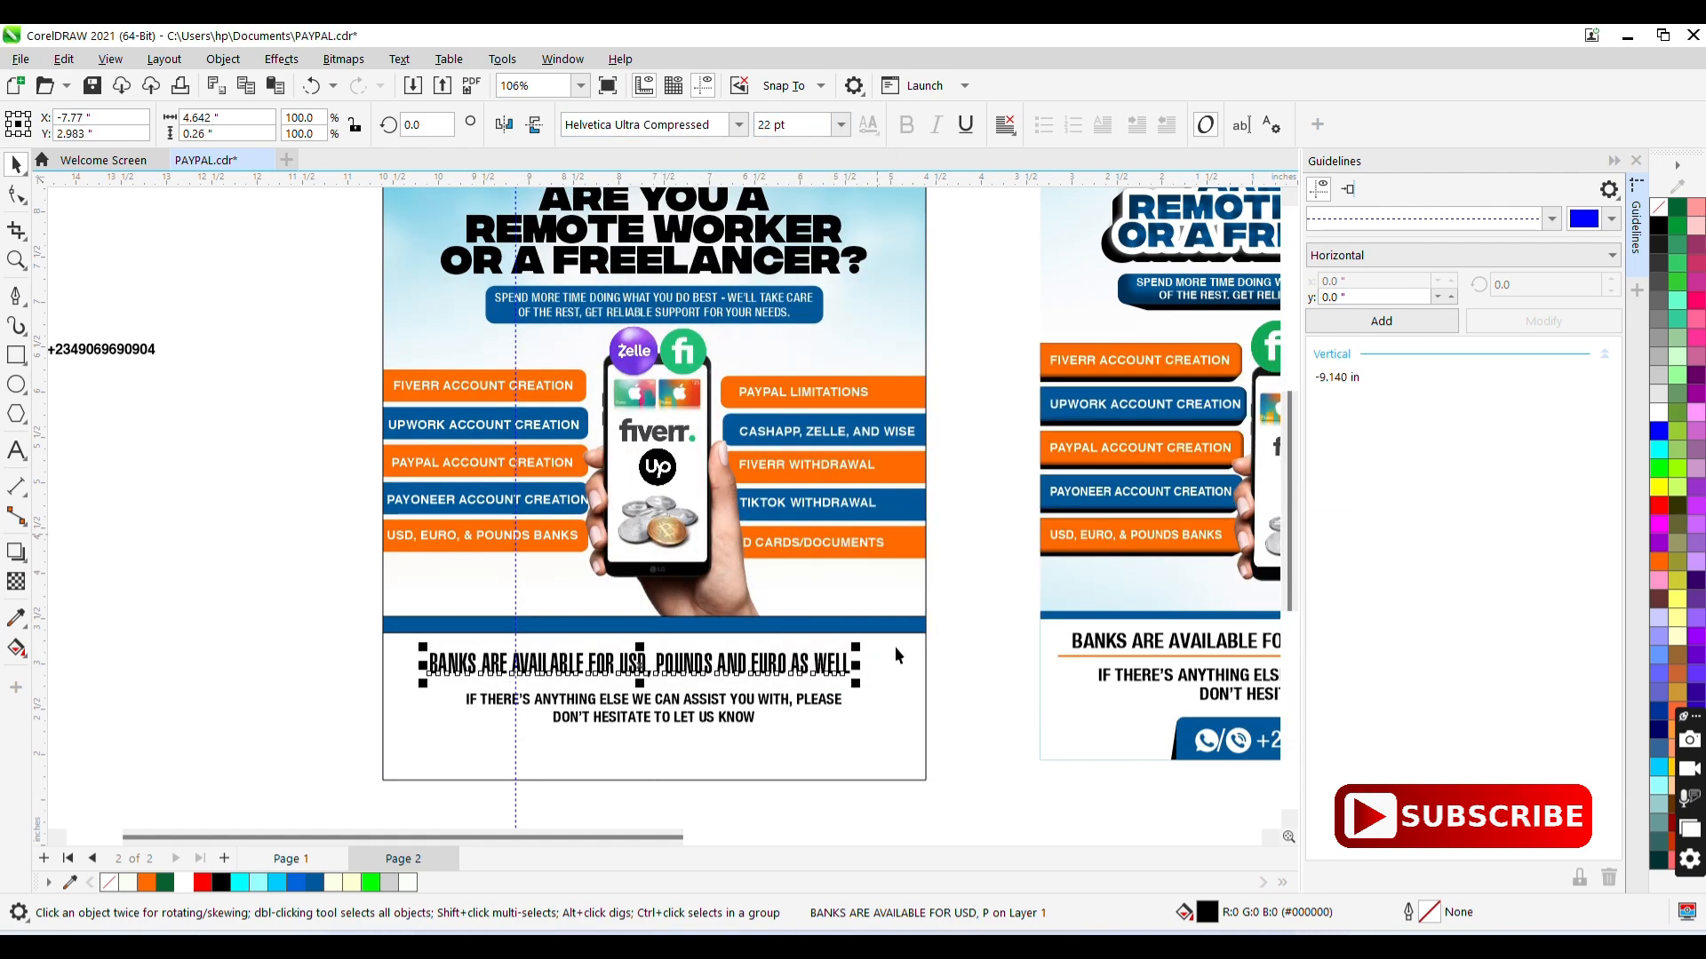
pyautogui.click(951, 734)
# - Draw a thin orange bar about 0.039 in tall, without an outline, as an underline beneath the BANKS ARE AVAILABLE line
pyautogui.click(16, 354)
pyautogui.moveTo(398, 674); pyautogui.dragTo(899, 678)
pyautogui.click(147, 882)
pyautogui.rightClick(107, 882)
pyautogui.click(218, 623)
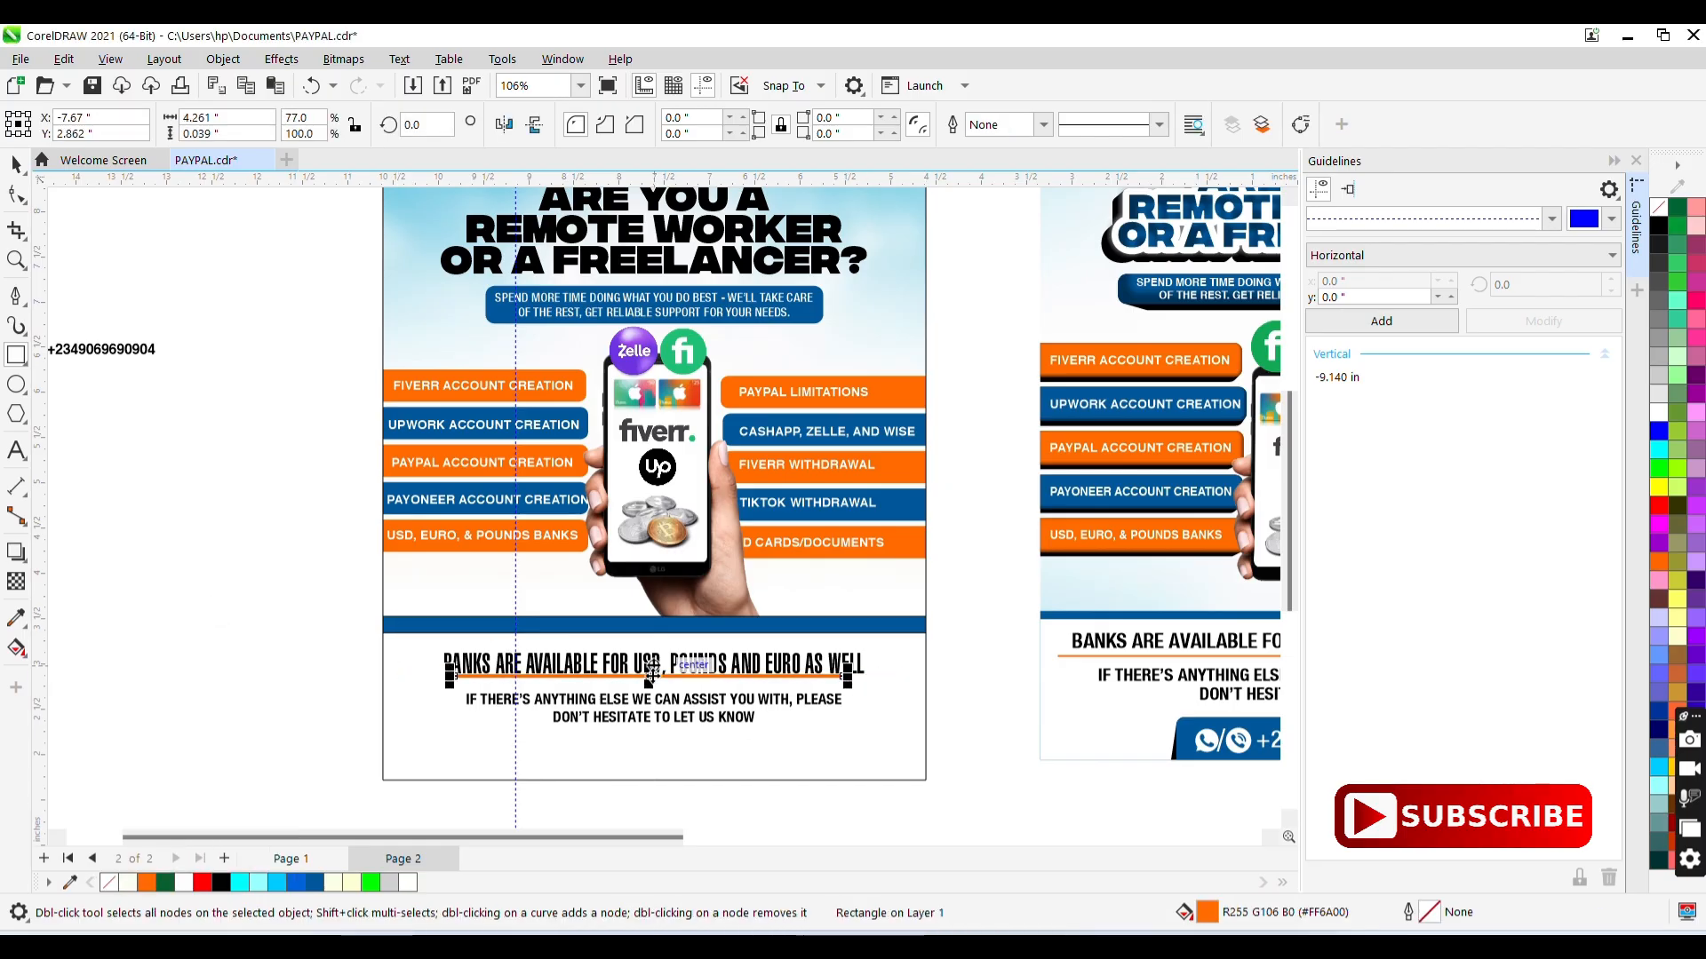
# - Move the orange underline slightly down, clear of the BANKS text, and centre it horizontally on the flyer frame
pyautogui.moveTo(652, 675); pyautogui.dragTo(651, 681)
pyautogui.press('space')
pyautogui.keyDown('shift'); pyautogui.click(882, 710); pyautogui.keyUp('shift')
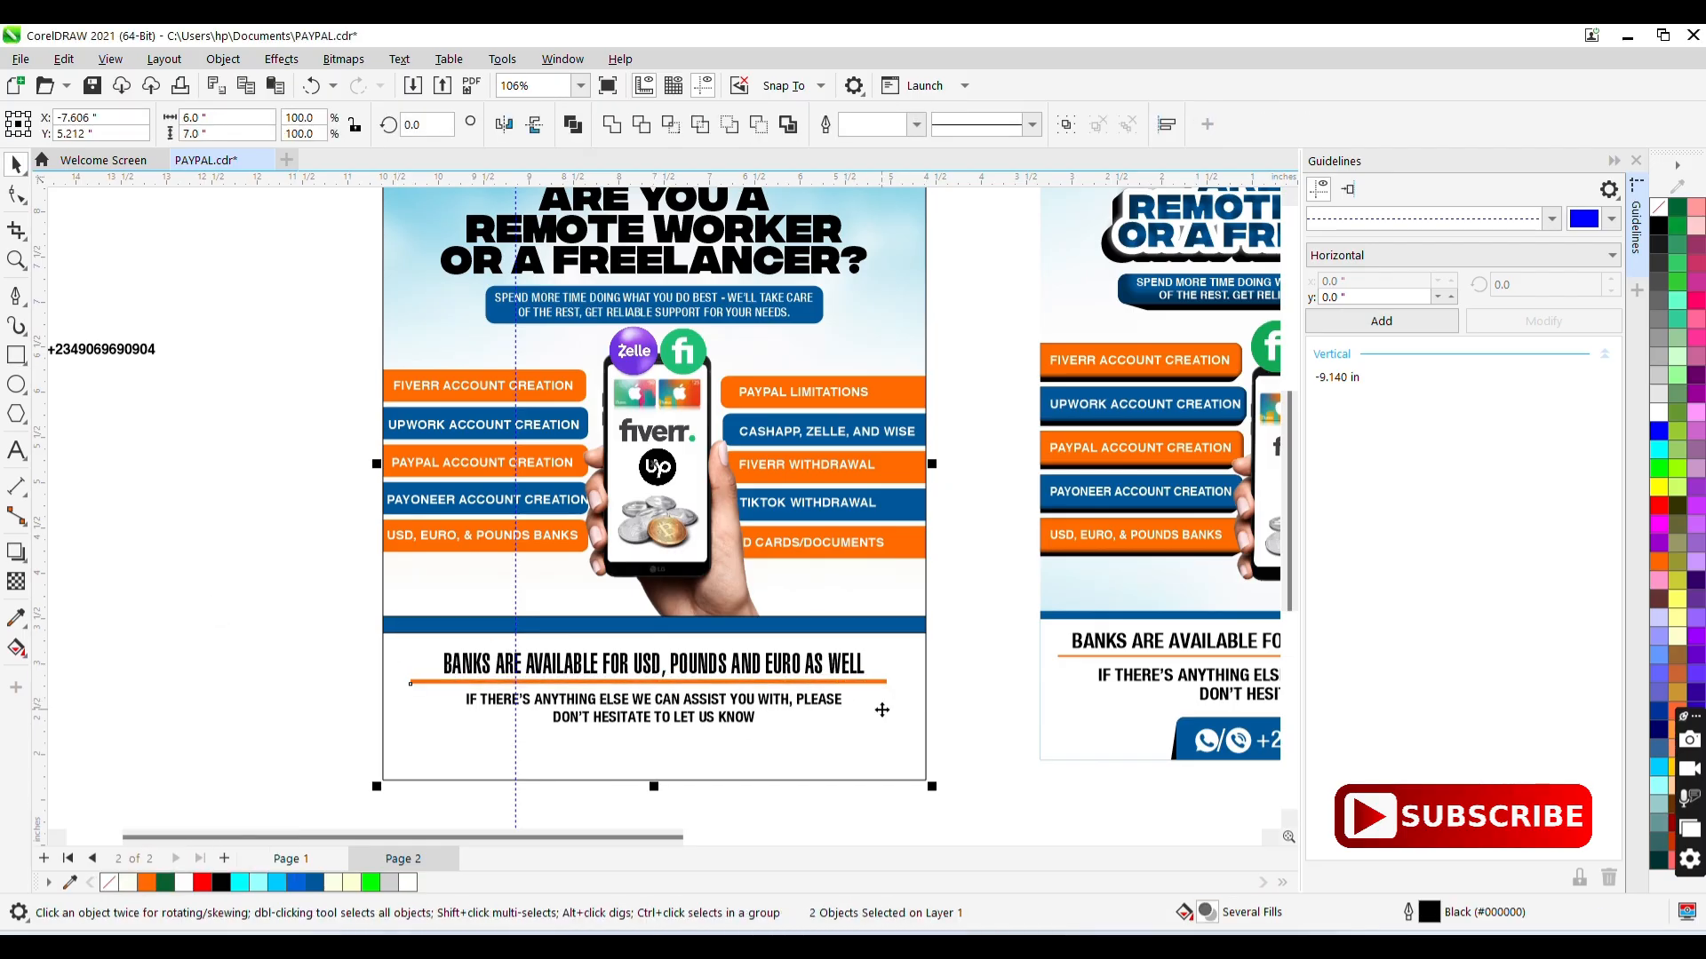
pyautogui.click(778, 696)
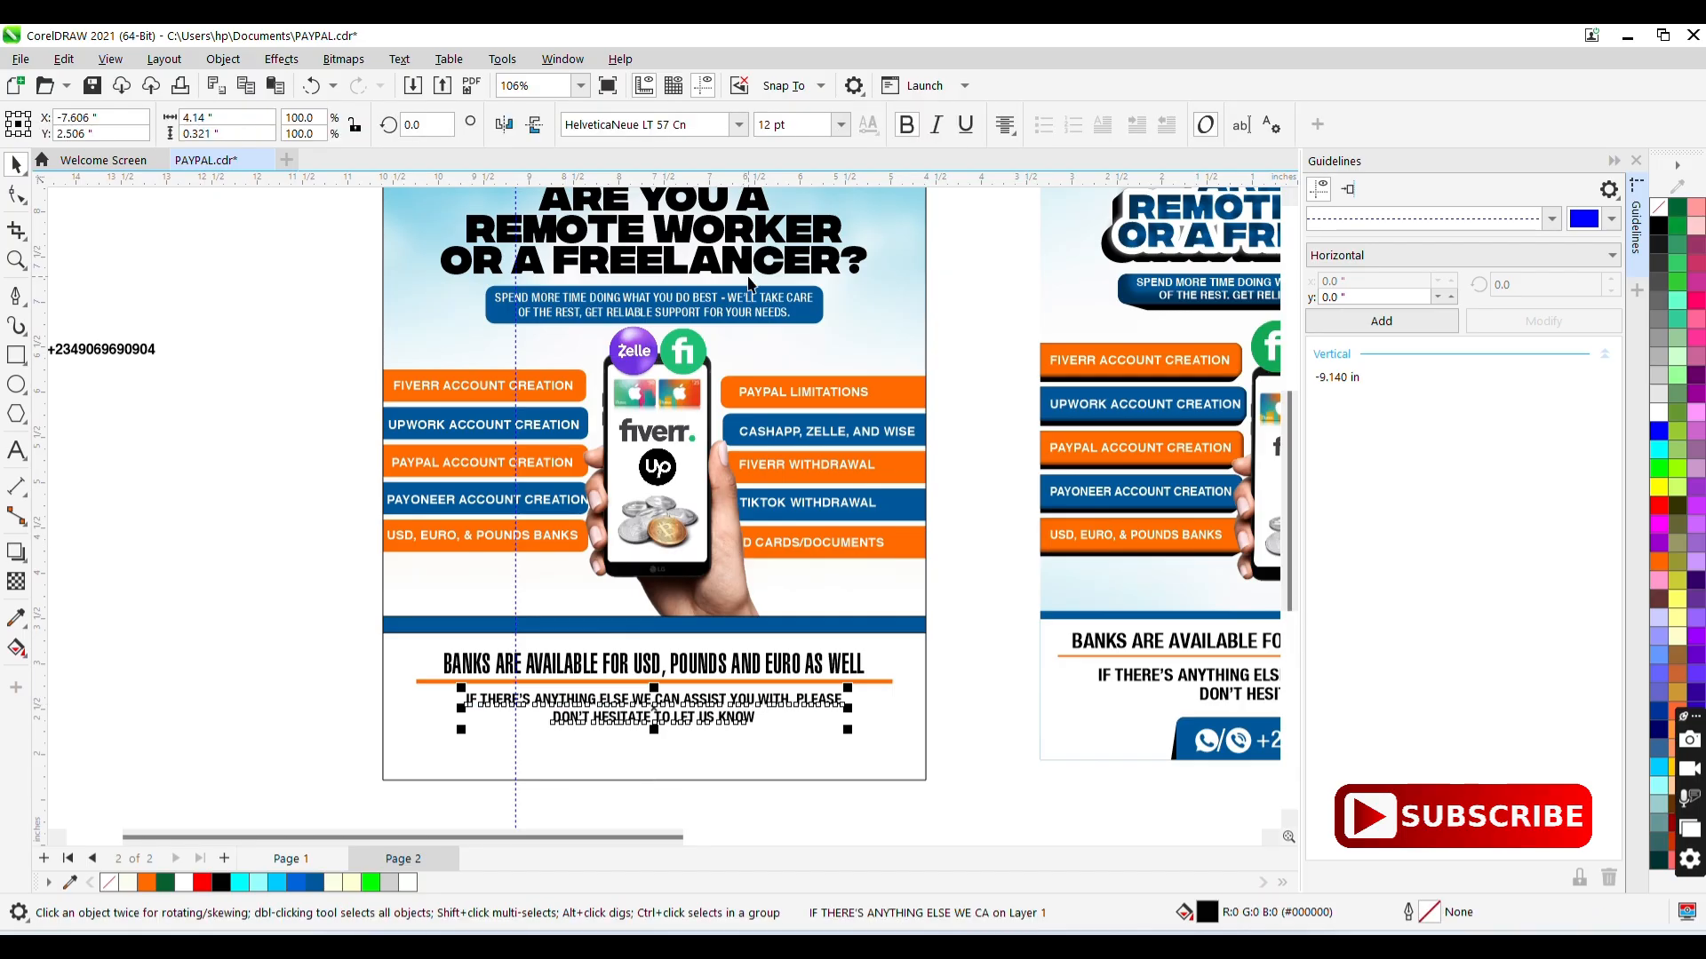
# - Draw a rectangle about 3.525 by 0.736 in across the flyer's bottom edge and fill it with the dark blue #00579A
pyautogui.click(16, 355)
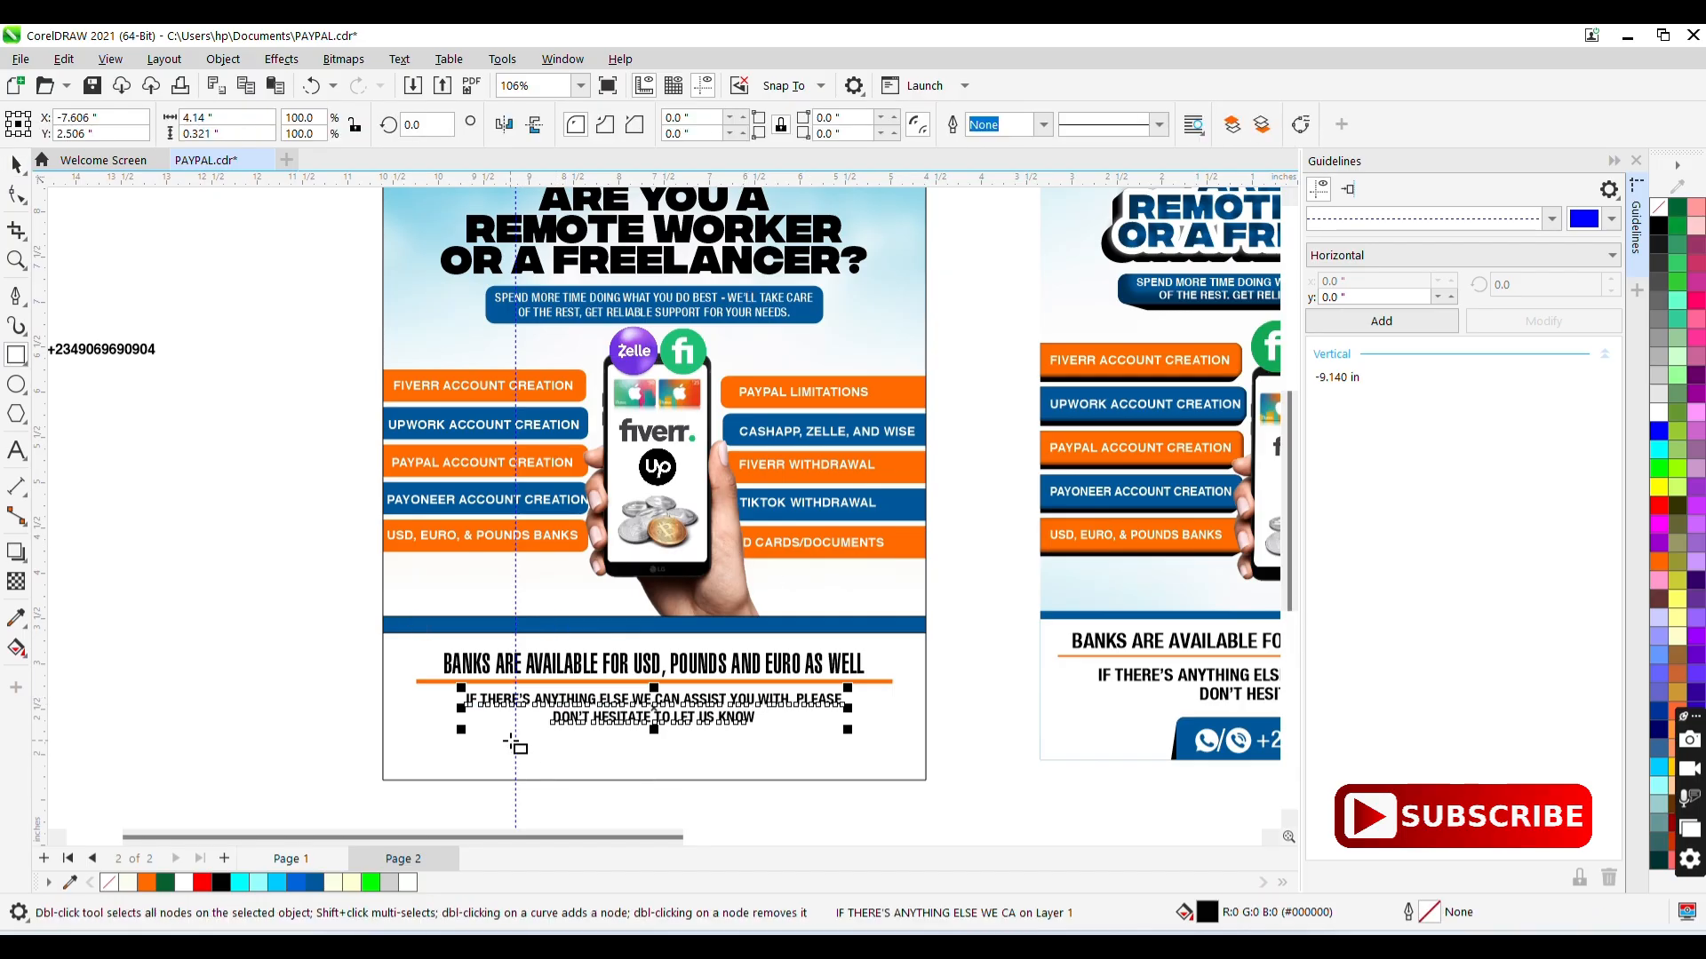
pyautogui.scroll(-1, 513, 743)
pyautogui.moveTo(511, 691); pyautogui.dragTo(829, 759)
pyautogui.click(317, 881)
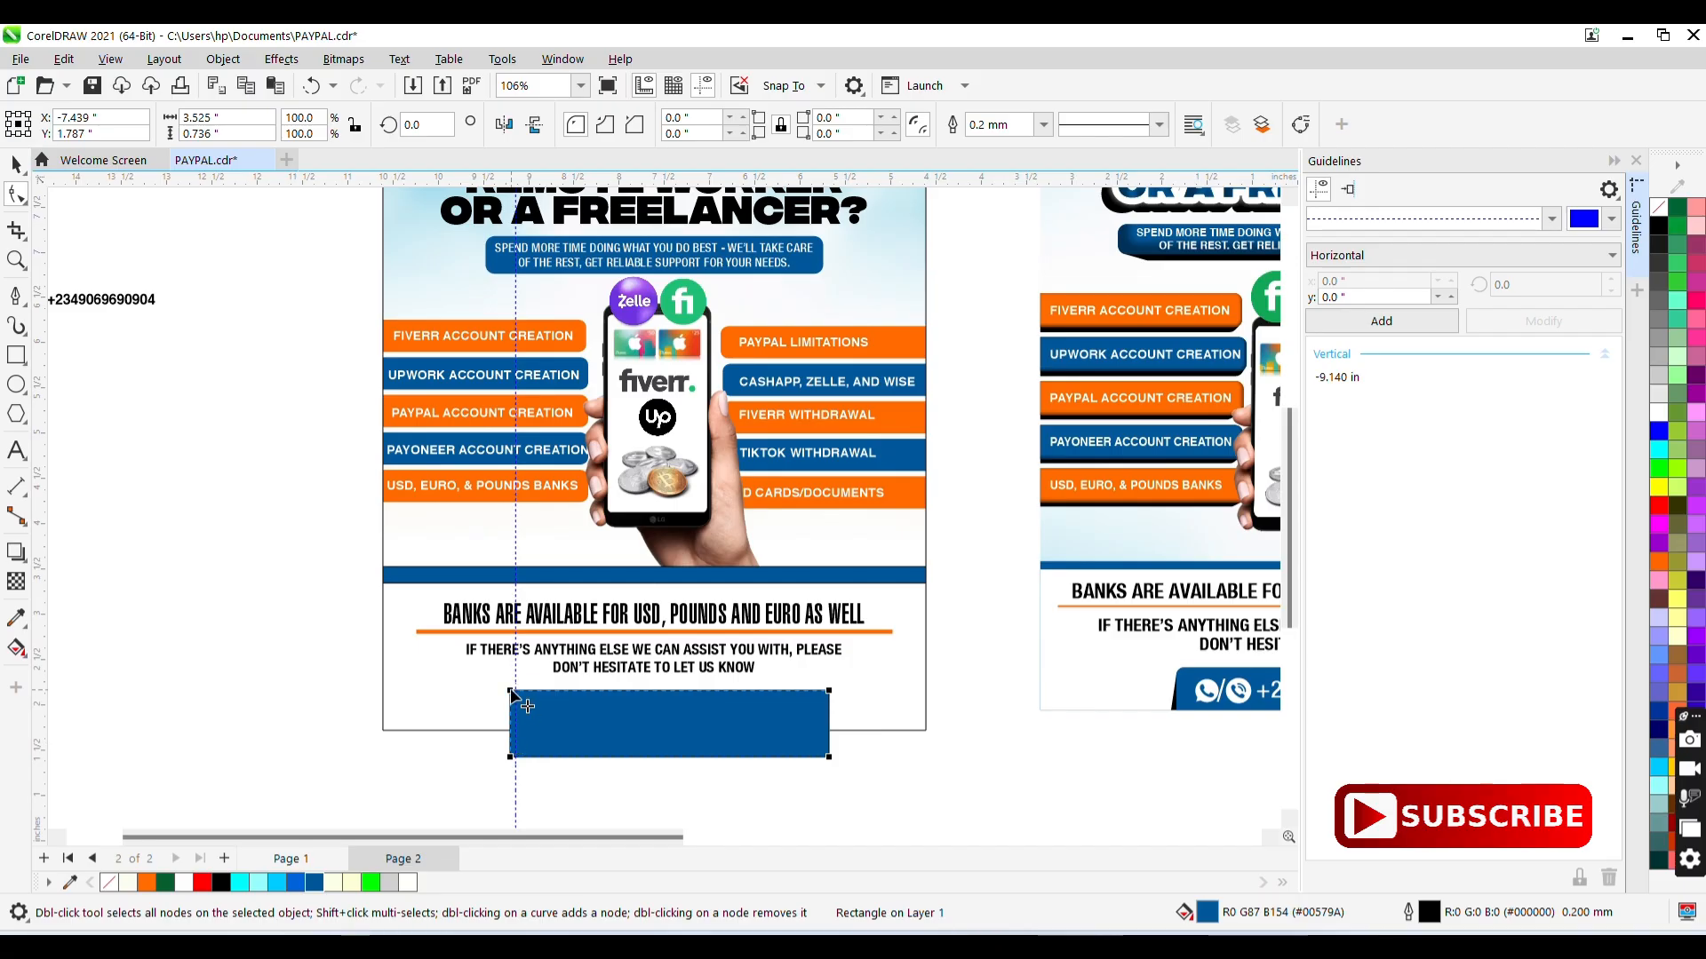
# - Round the blue rectangle's corners to about 0.098 in and centre it horizontally on the flyer frame
pyautogui.press('space')
pyautogui.moveTo(564, 713); pyautogui.dragTo(564, 717)
pyautogui.keyDown('shift'); pyautogui.click(426, 699); pyautogui.keyUp('shift')
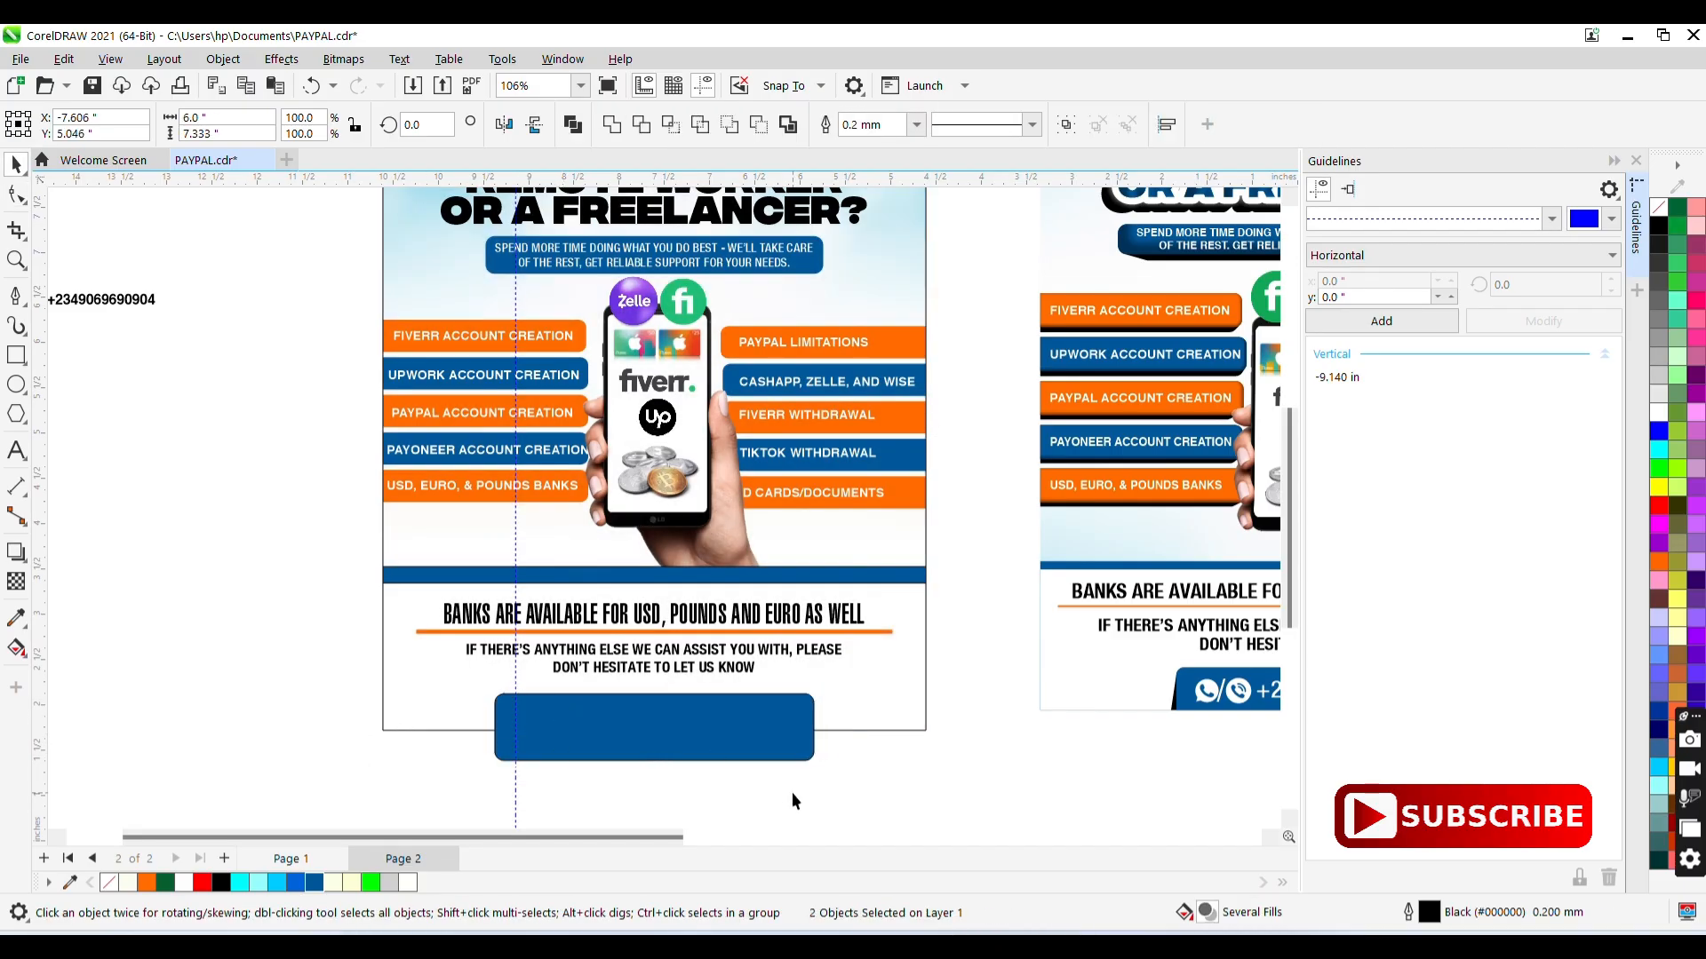
# - Remove the outline from the blue rounded rectangle
pyautogui.click(499, 730)
pyautogui.rightClick(123, 887)
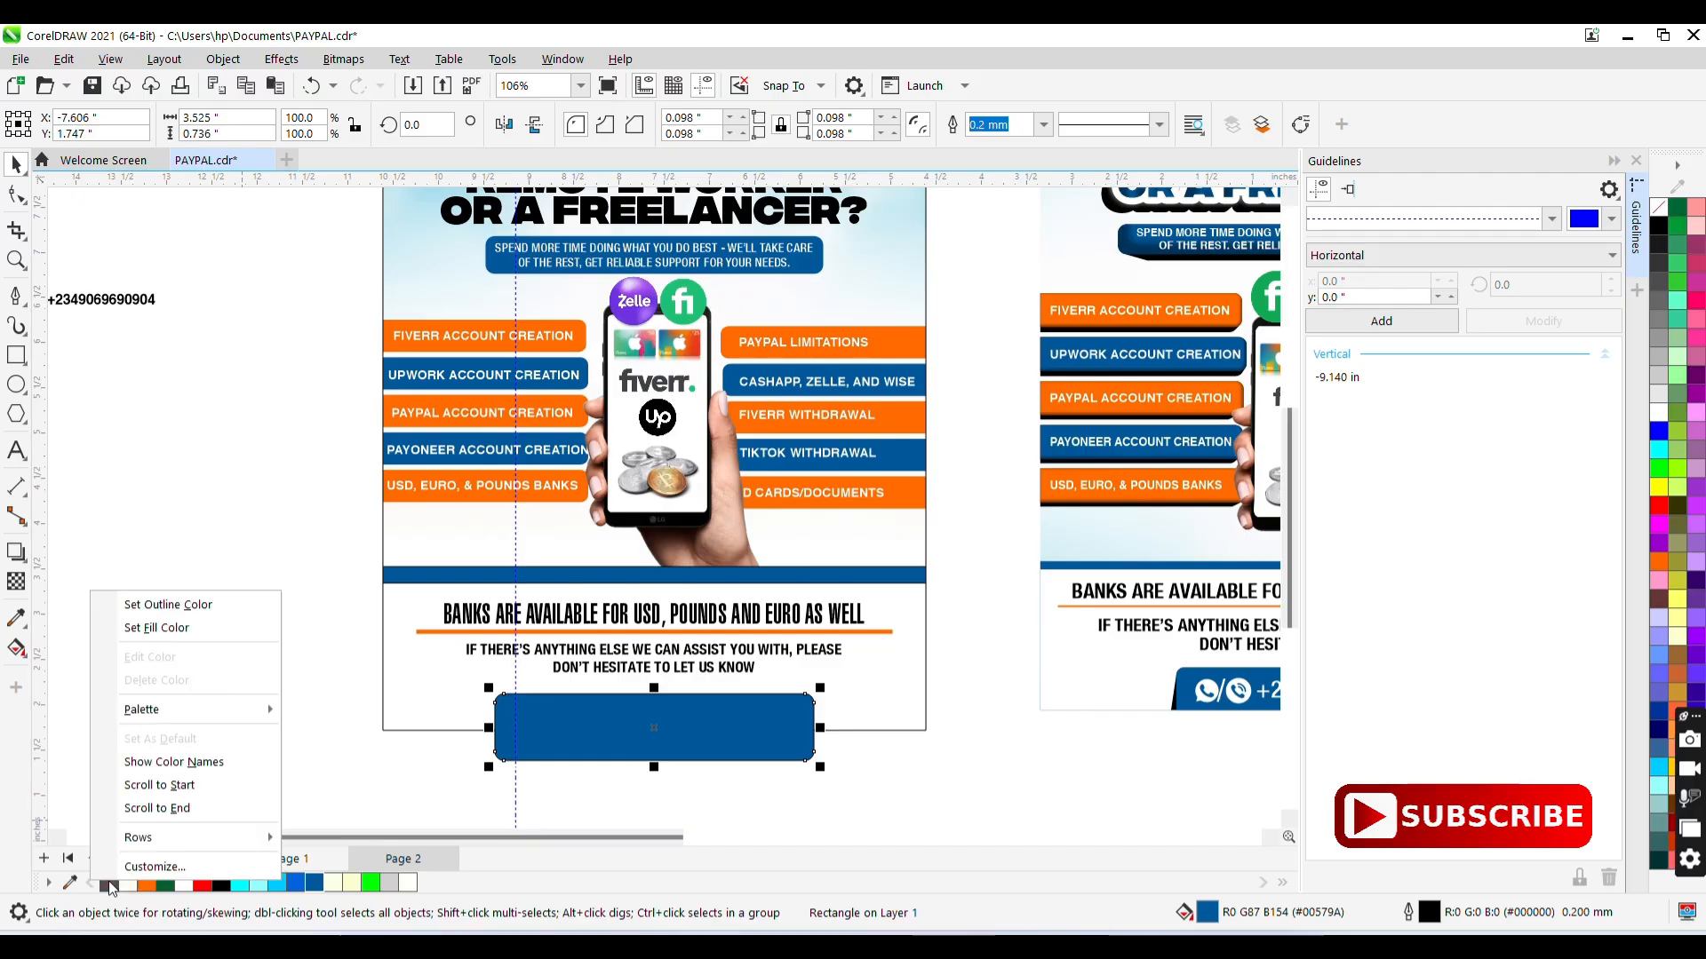
pyautogui.click(168, 605)
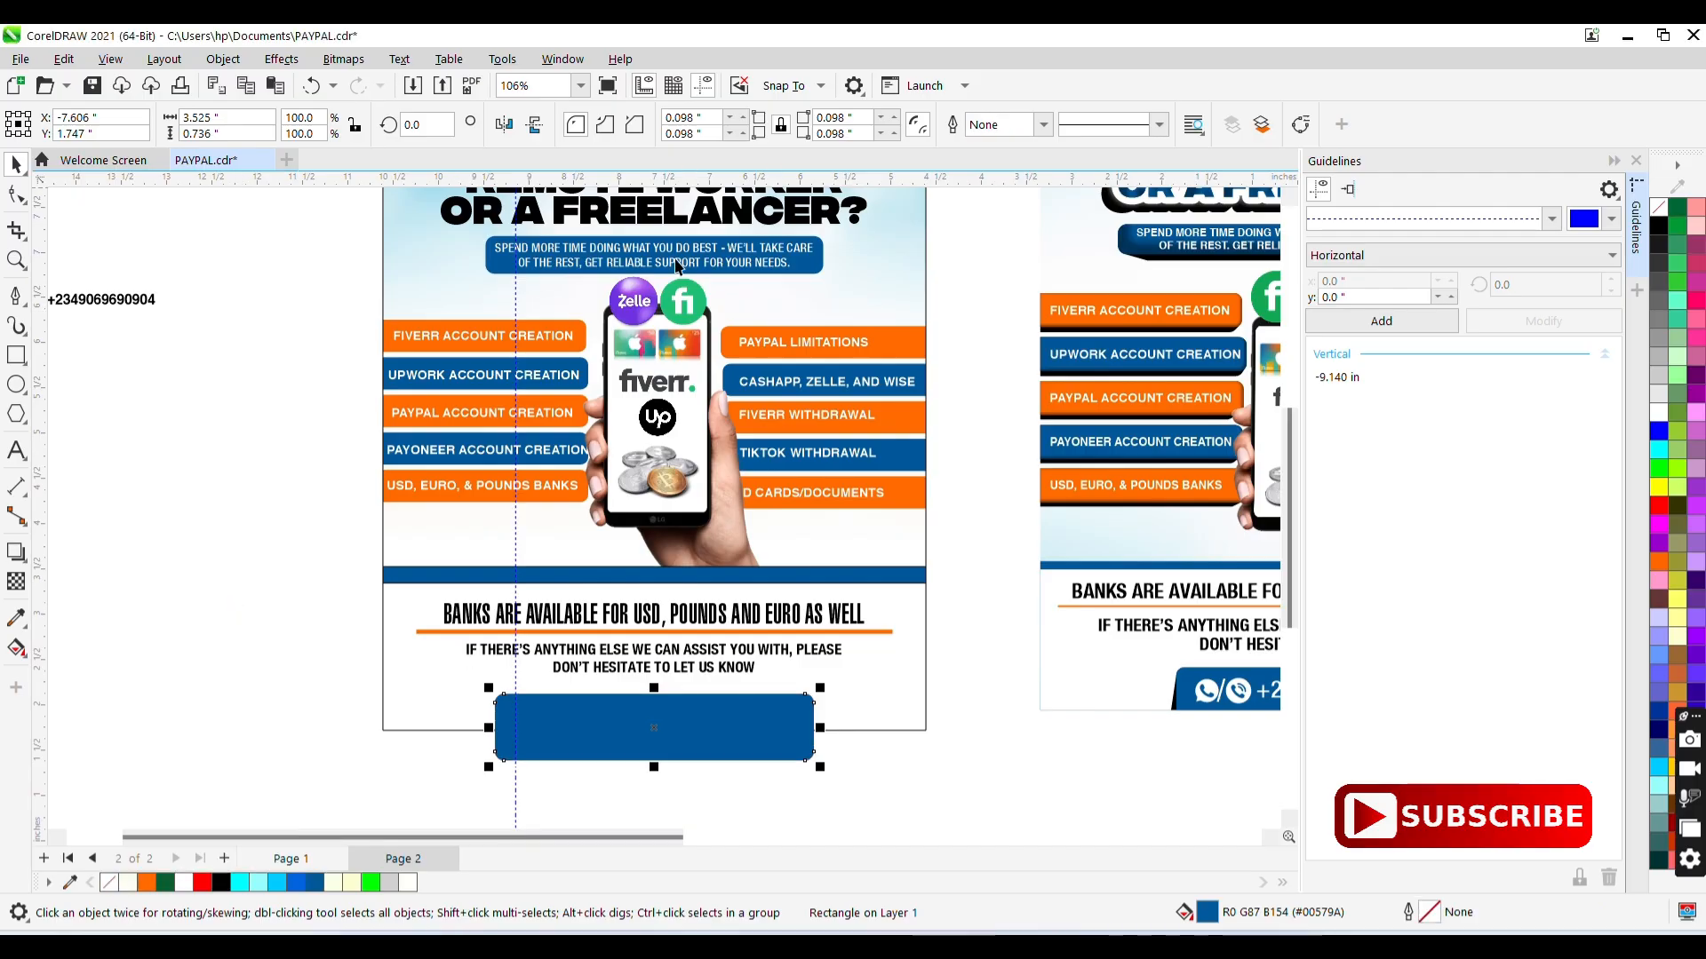
# - PowerClip the blue rounded rectangle inside the flyer frame
pyautogui.rightClick(685, 739)
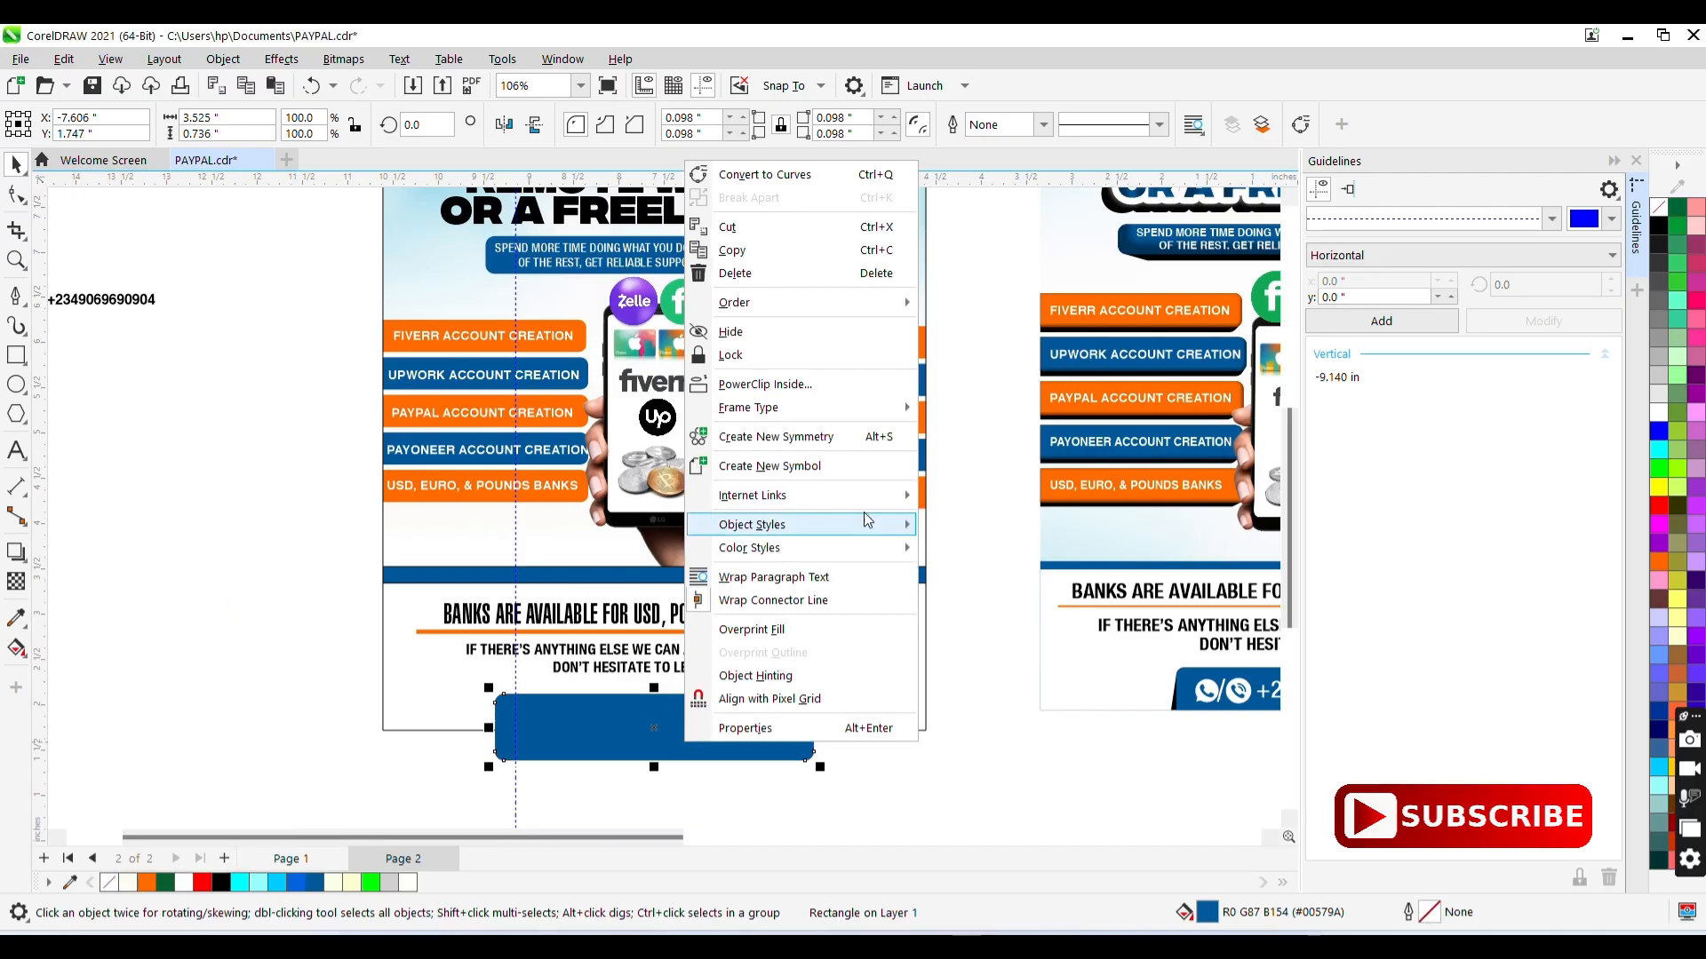
pyautogui.click(827, 391)
pyautogui.click(458, 689)
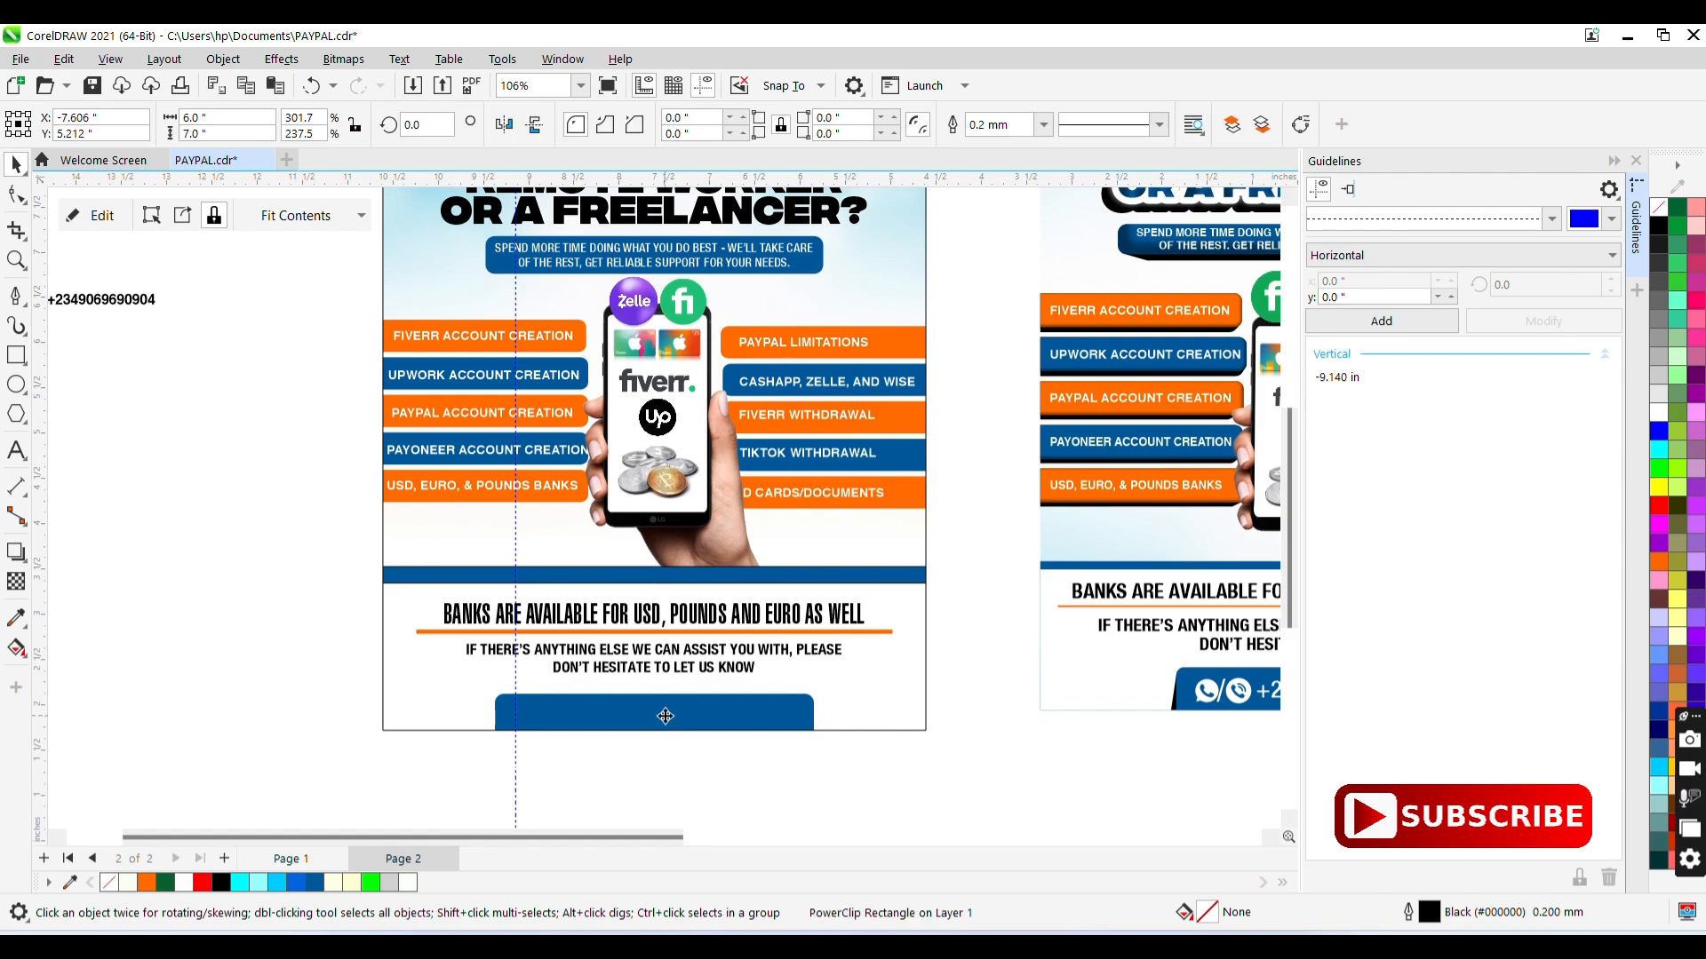
# - Edit the PowerClip contents to raise the blue rounded rectangle slightly and narrow it equally on both sides
pyautogui.doubleClick(664, 716)
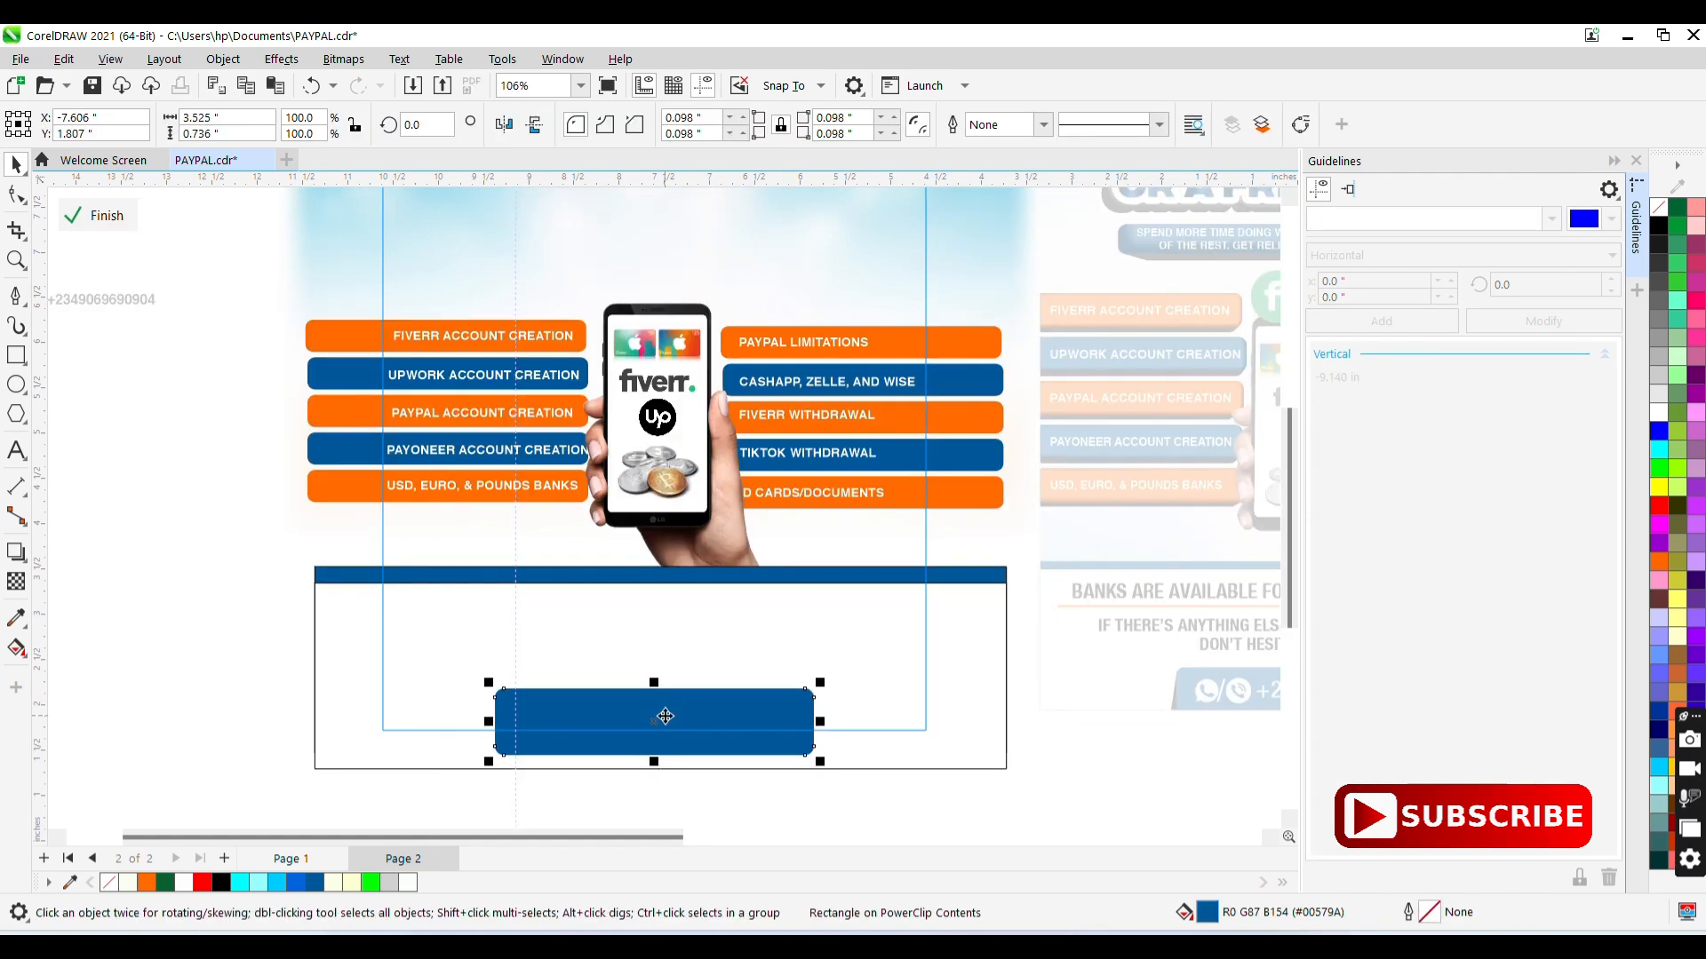
pyautogui.keyDown('ctrl'); pyautogui.click(1038, 819); pyautogui.keyUp('ctrl')
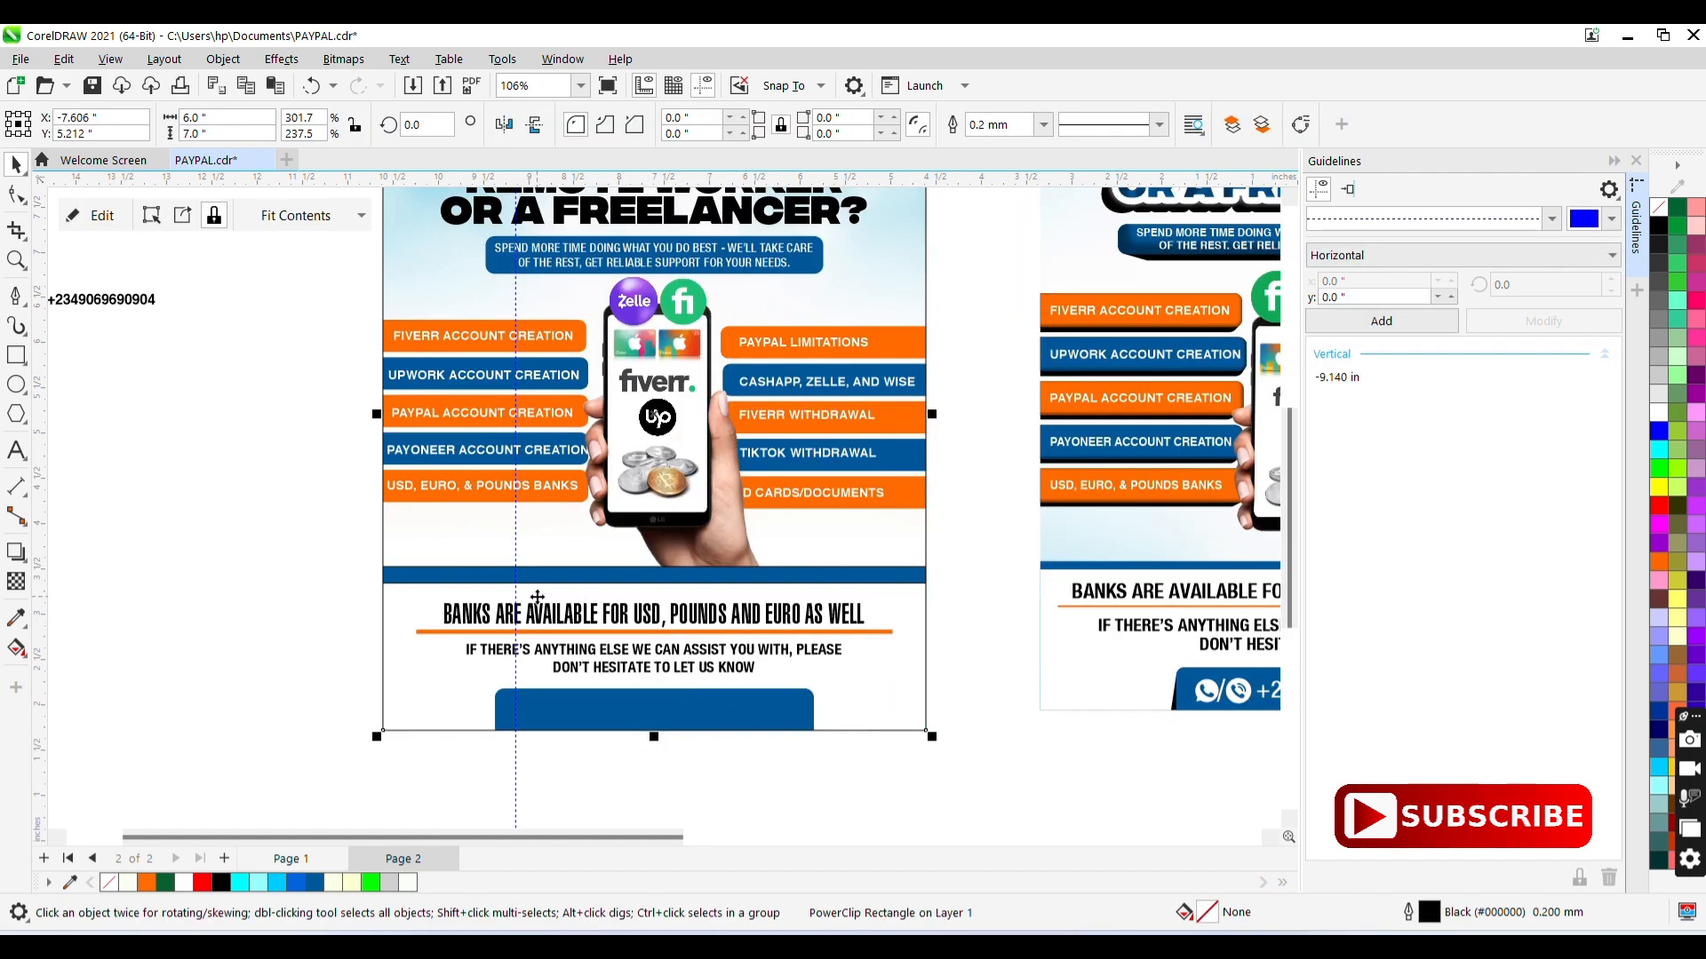
pyautogui.doubleClick(702, 714)
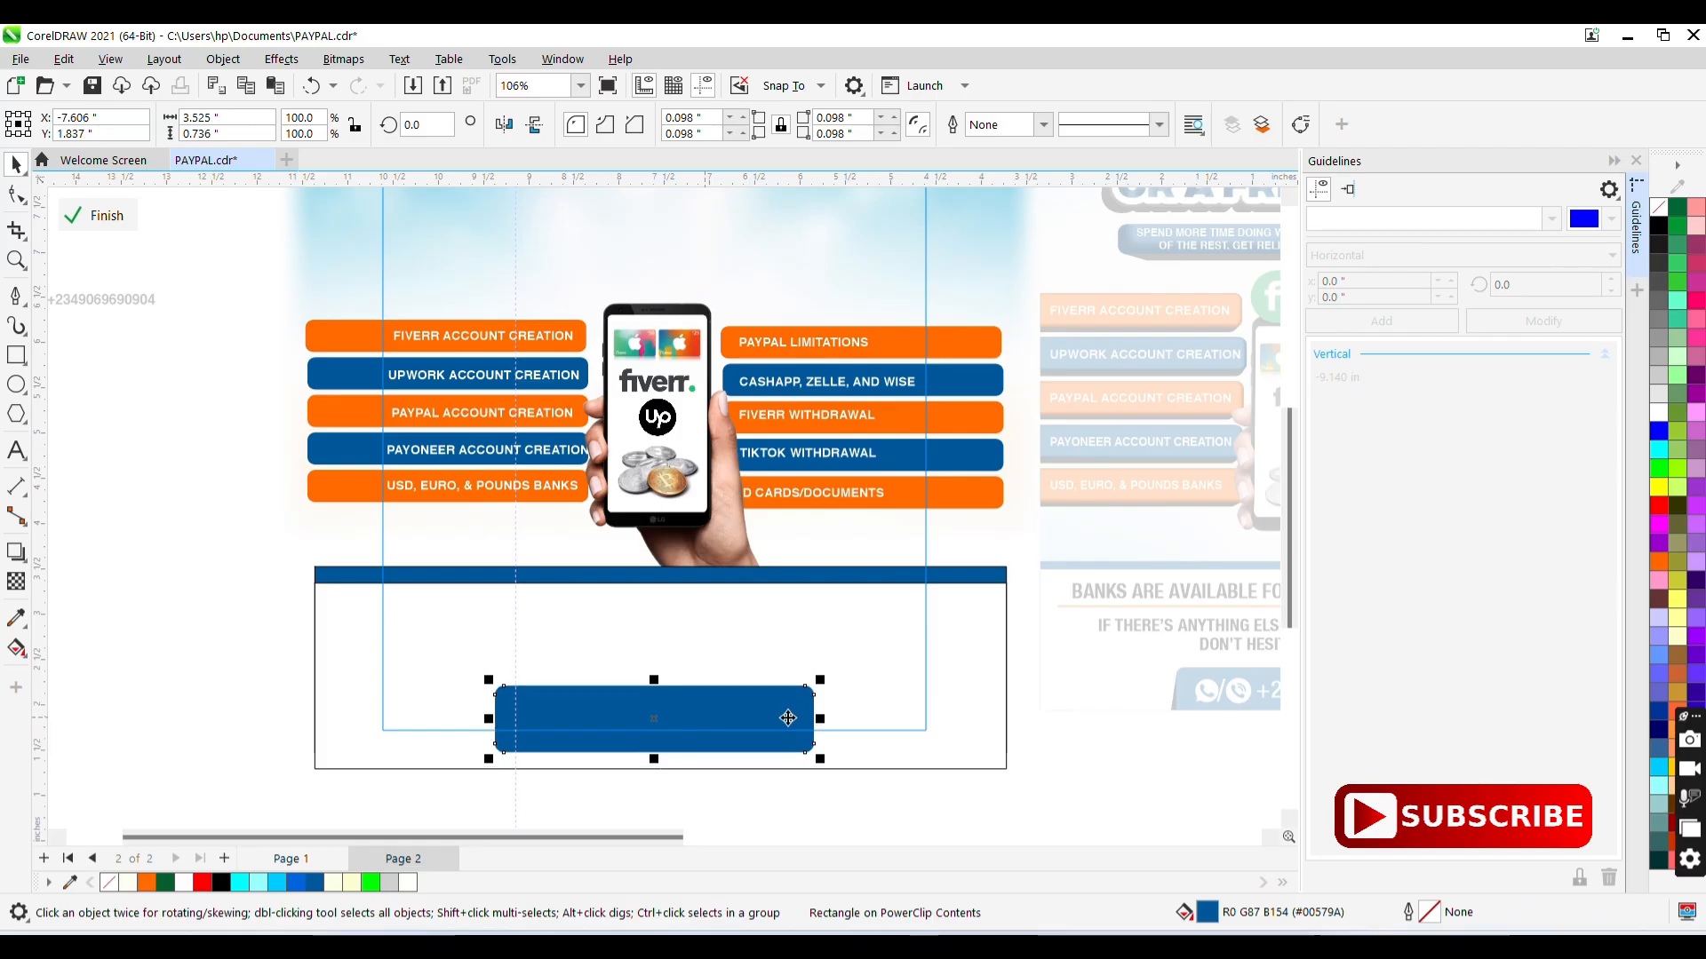
pyautogui.moveTo(808, 726); pyautogui.dragTo(800, 723)
pyautogui.keyDown('ctrl'); pyautogui.click(874, 789); pyautogui.keyUp('ctrl')
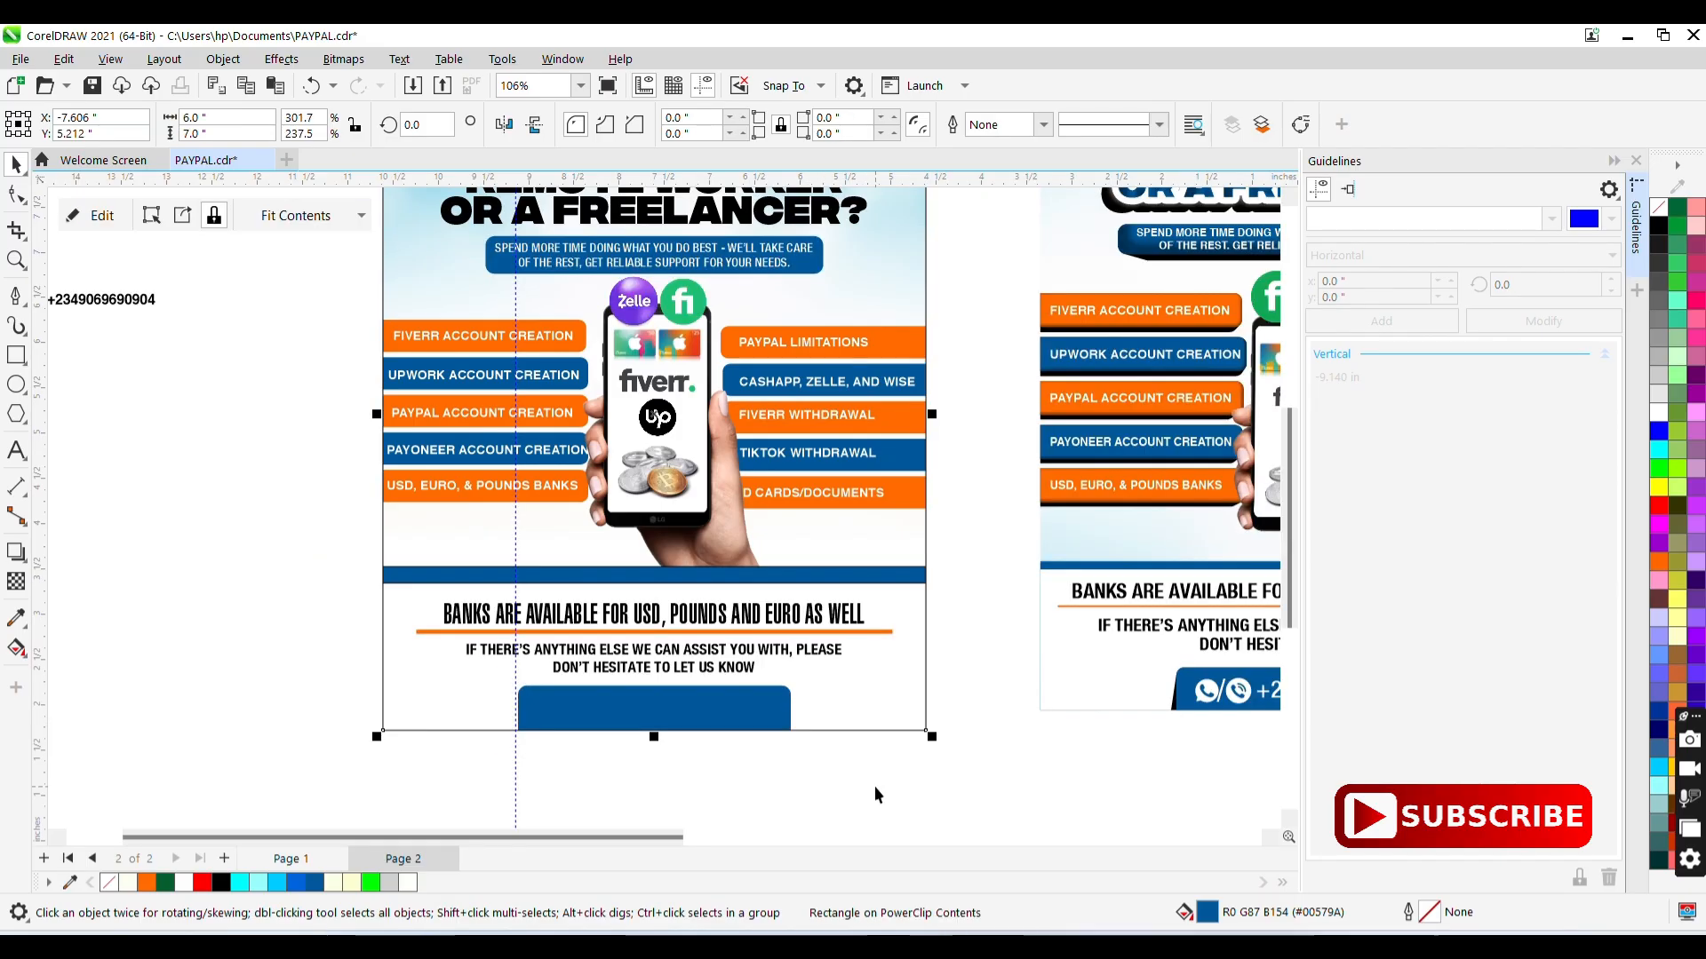
# - Move the phone number text from beside the flyer to the blue box at its bottom edge
pyautogui.click(115, 300)
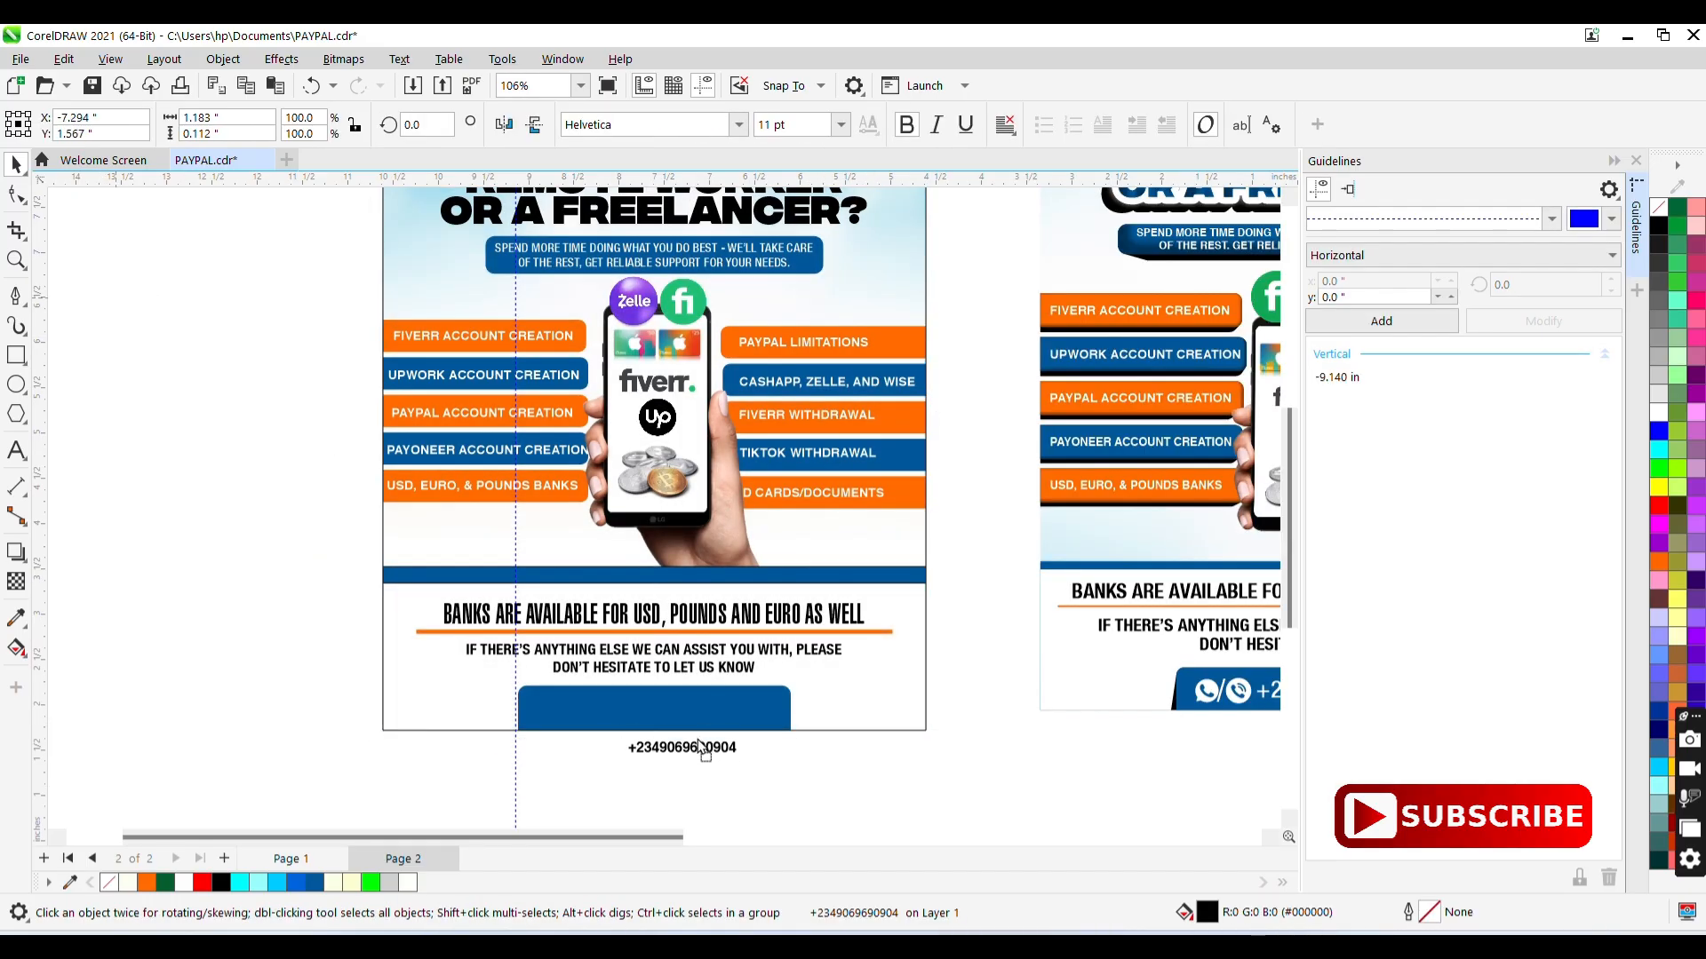